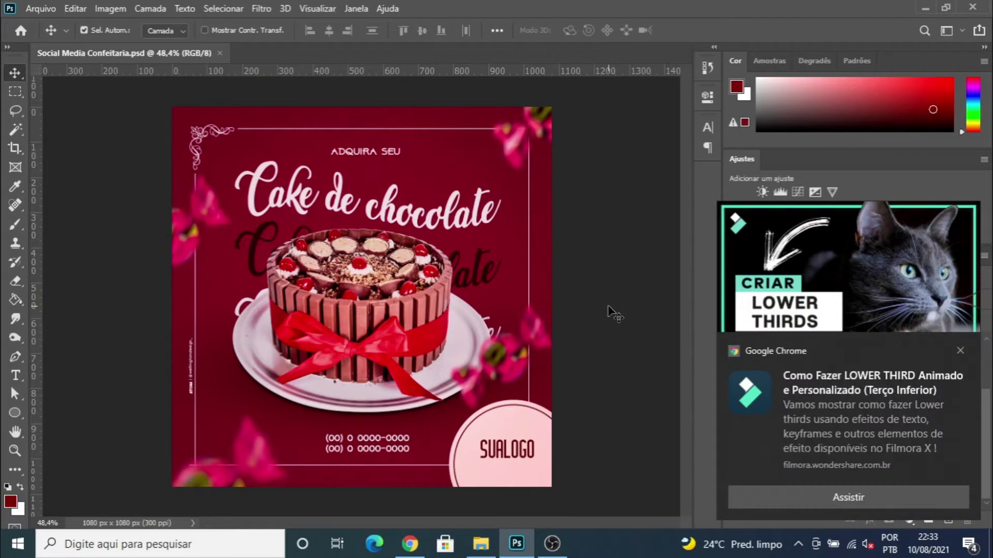
- Create a new 1080 x 1080 px document at 300 ppi from the recent custom preset
left_click(960, 350)
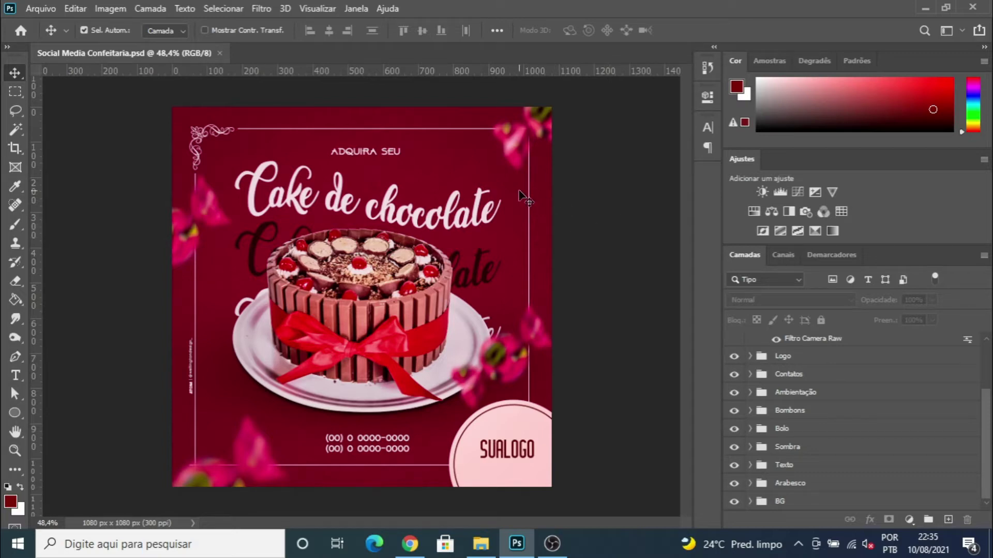
left_click(38, 9)
left_click(46, 25)
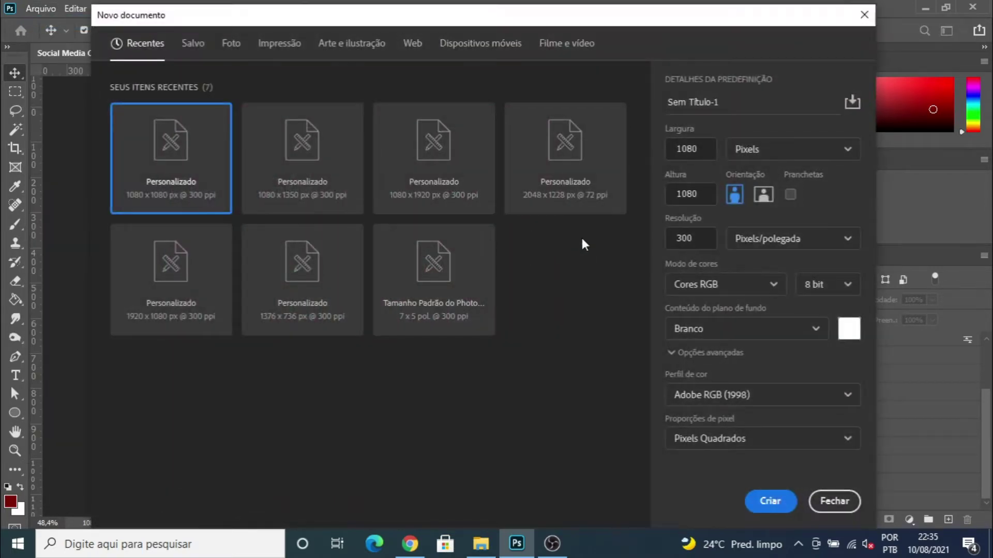
double_click(165, 137)
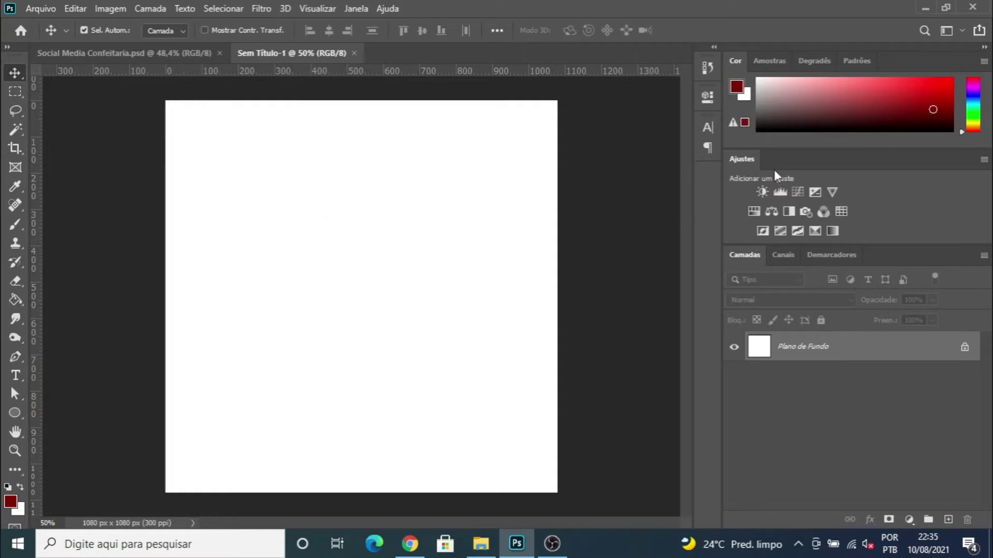
- Fill the background with dark red 850a0a and unlock it as a regular layer
left_click(943, 96)
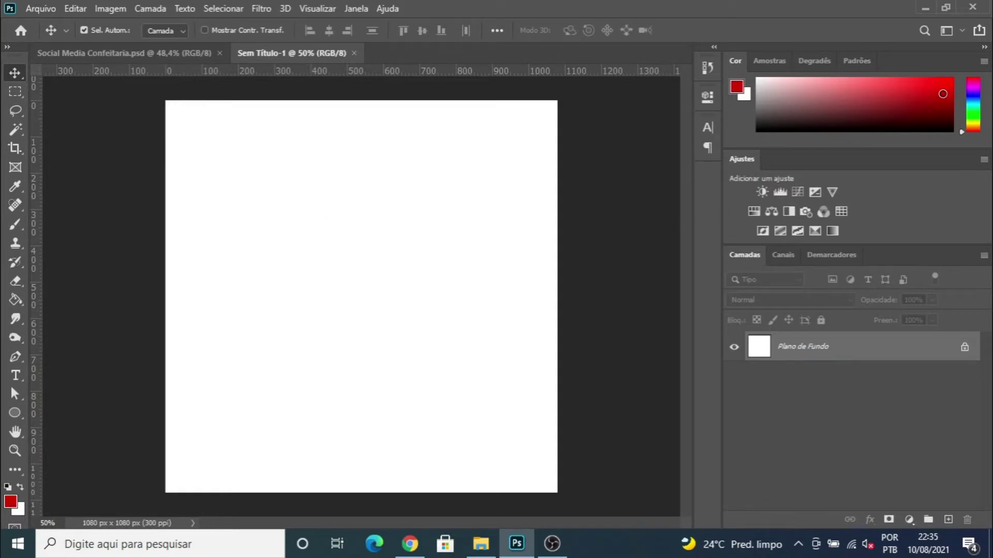
left_click_drag(943, 96, 938, 104)
left_click(736, 87)
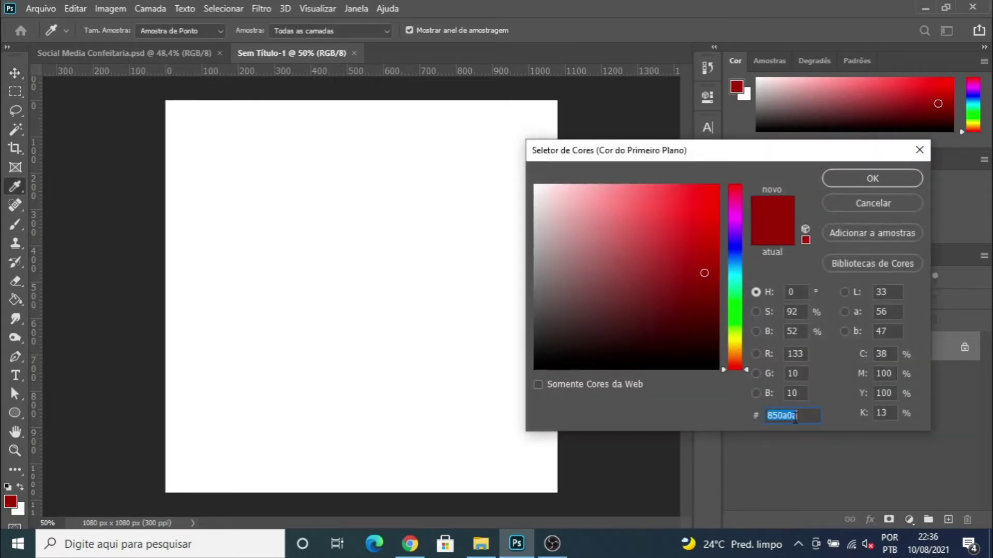
left_click(861, 174)
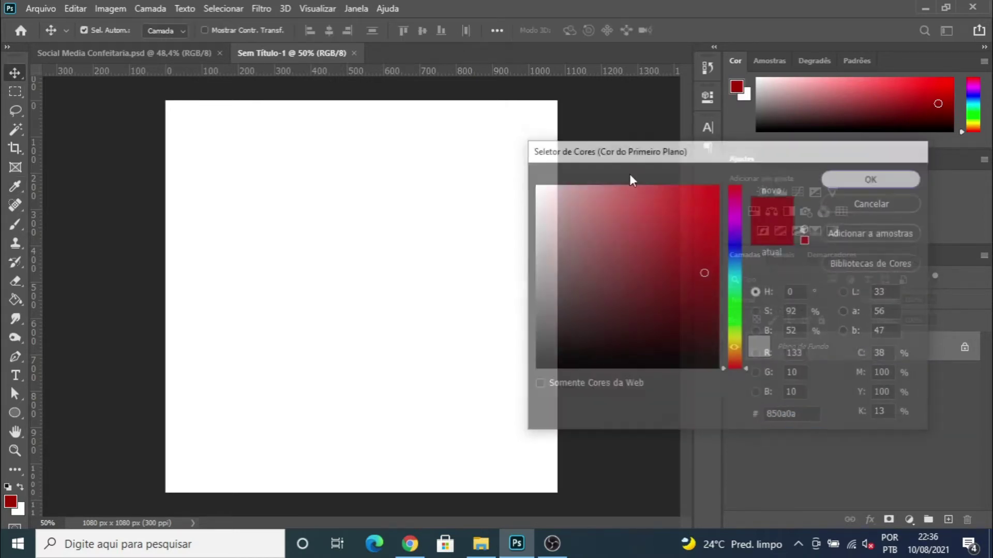
left_click(13, 301)
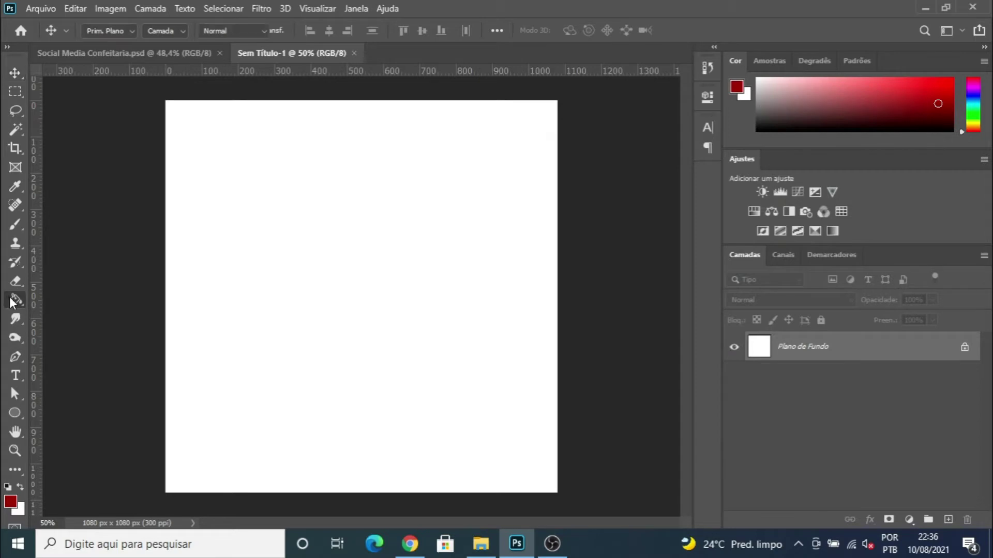
left_click(354, 275)
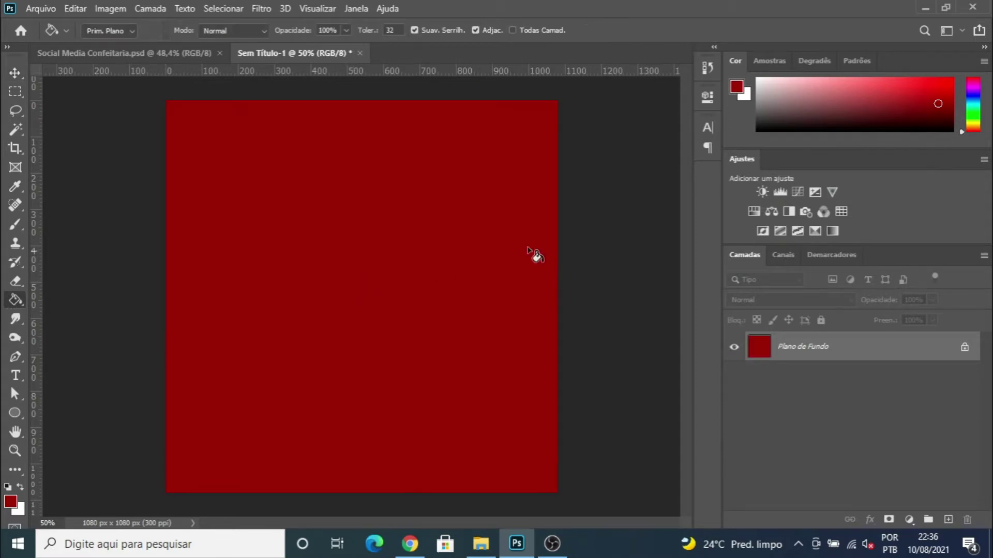
left_click(15, 73)
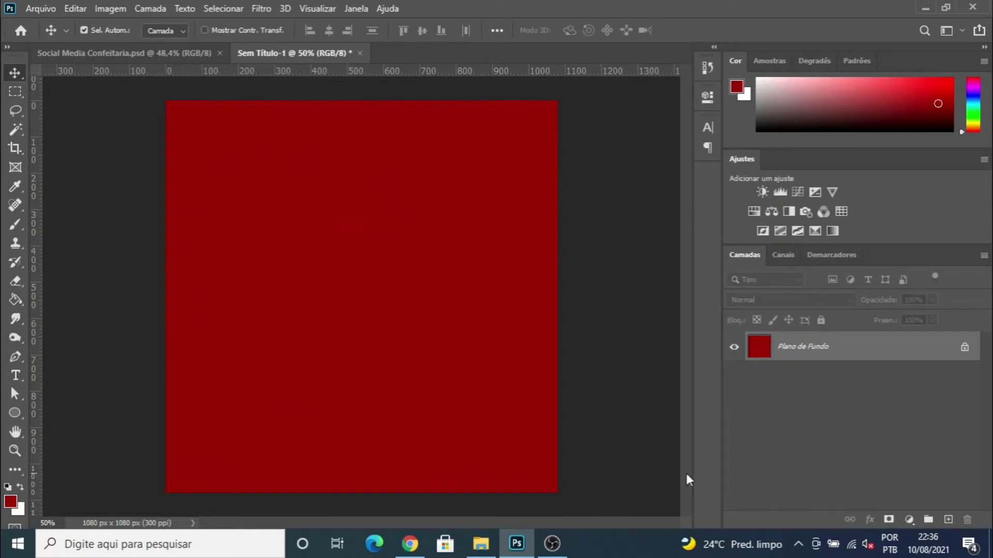
left_click(965, 347)
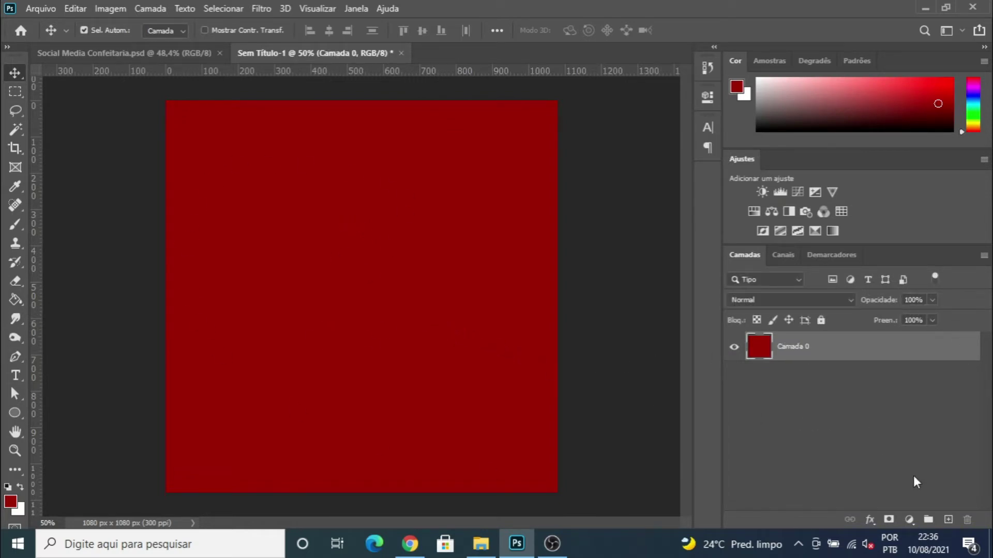
- Add a new layer above the red one and fill it with grey aaaaaa
left_click(948, 519)
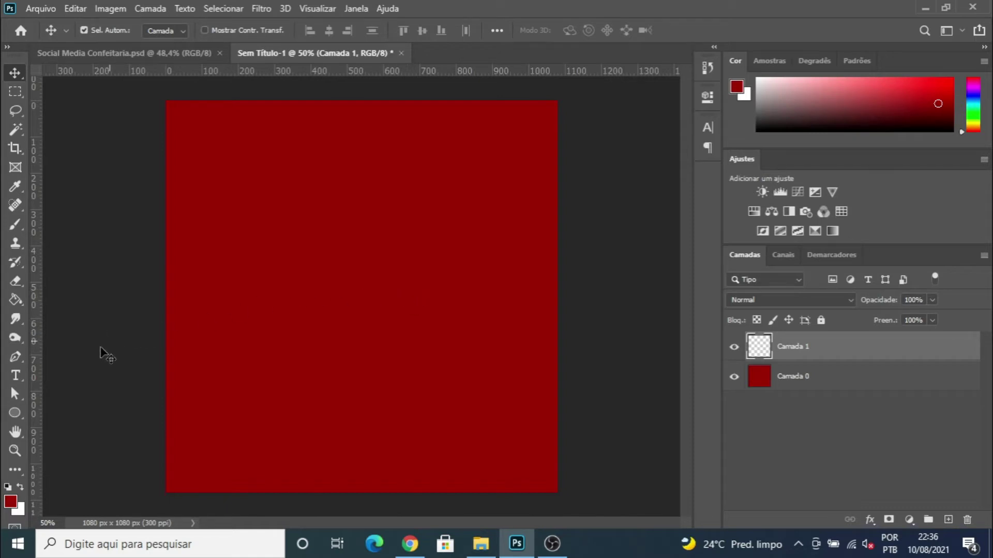
left_click(14, 412)
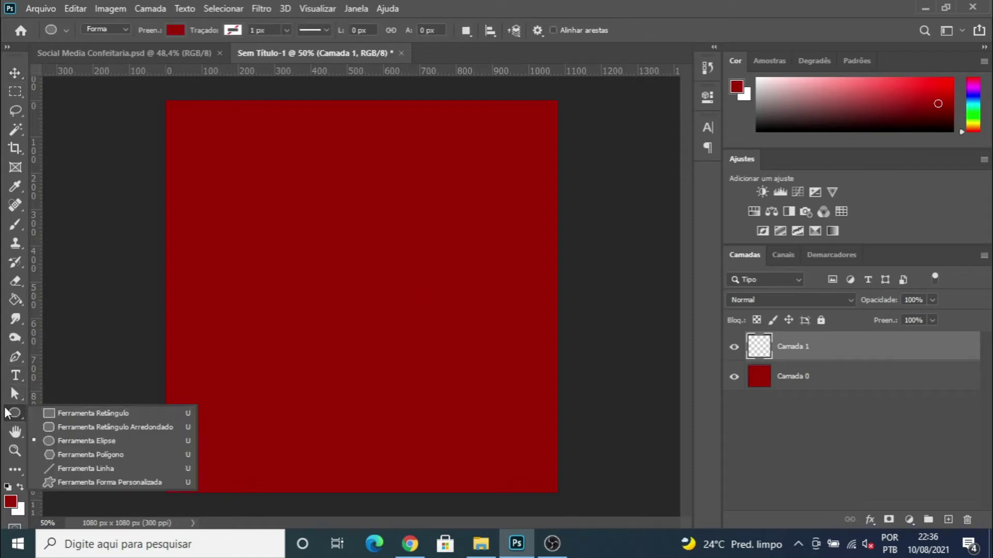
left_click(77, 443)
left_click(757, 95)
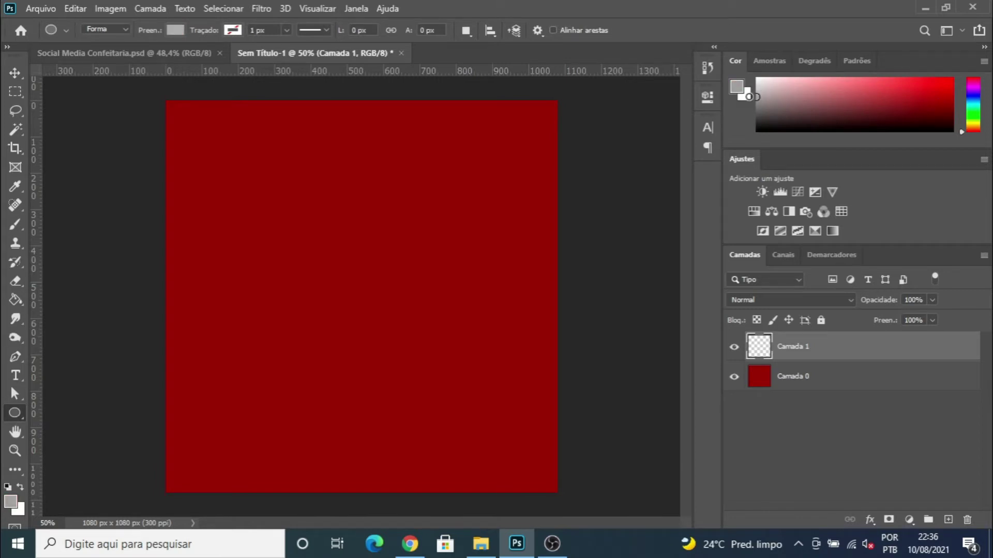
left_click(736, 87)
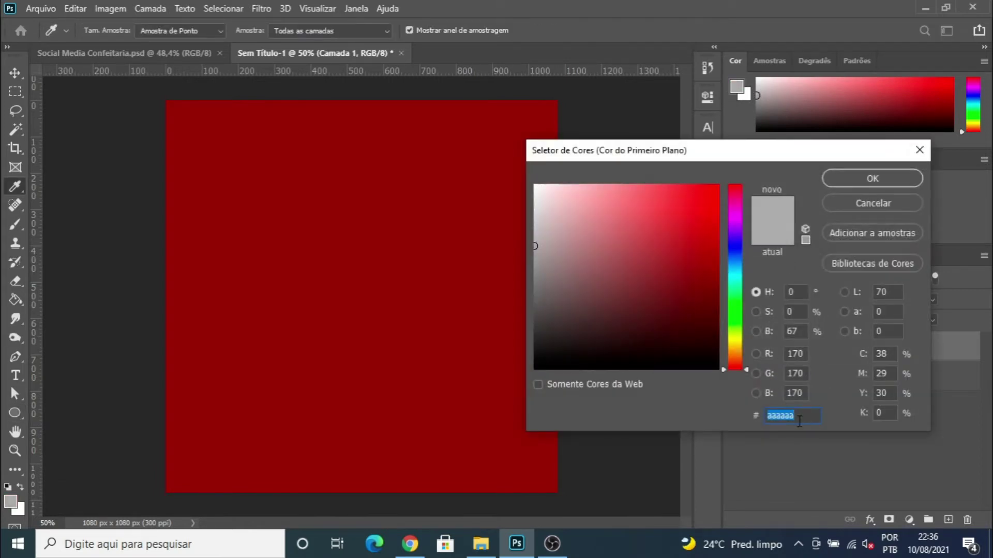
left_click(836, 182)
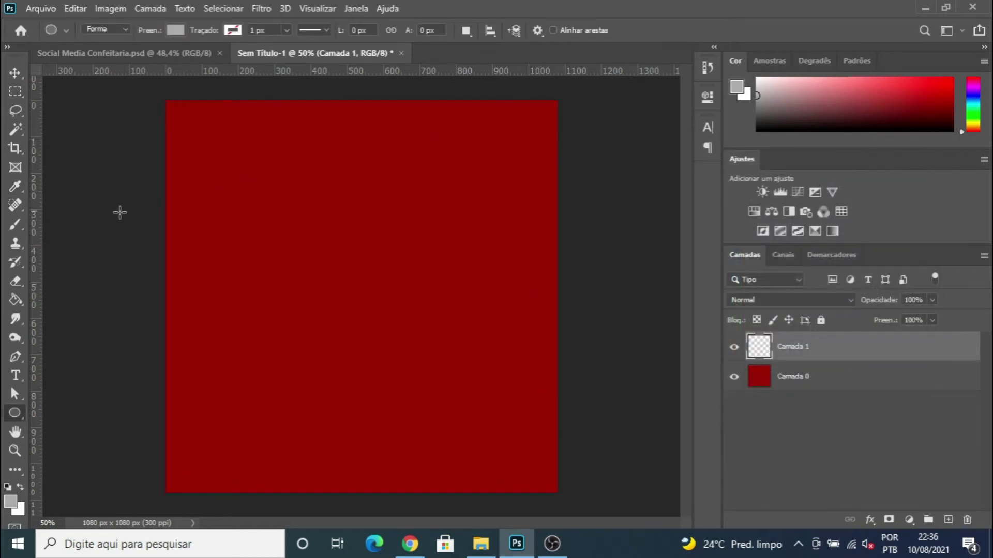
left_click(15, 300)
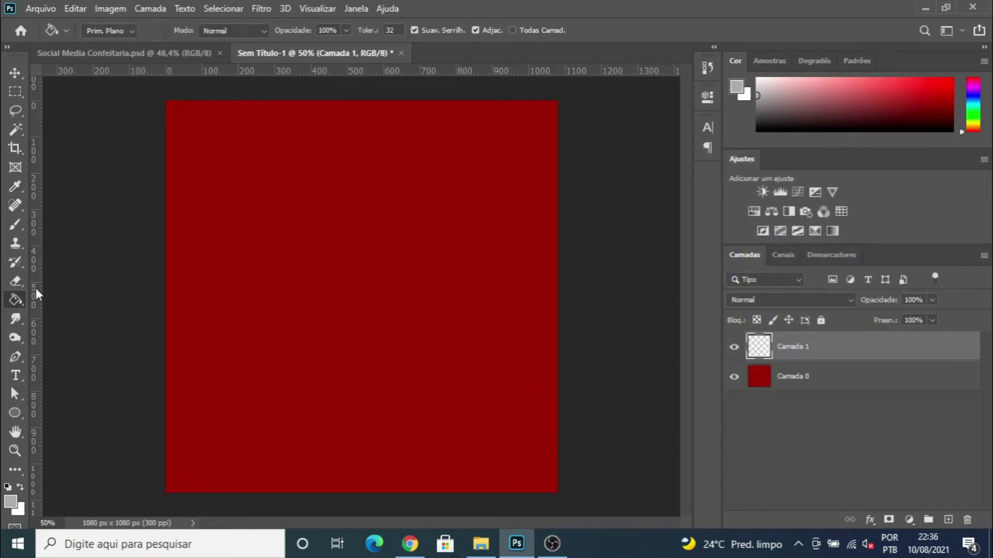
left_click(351, 266)
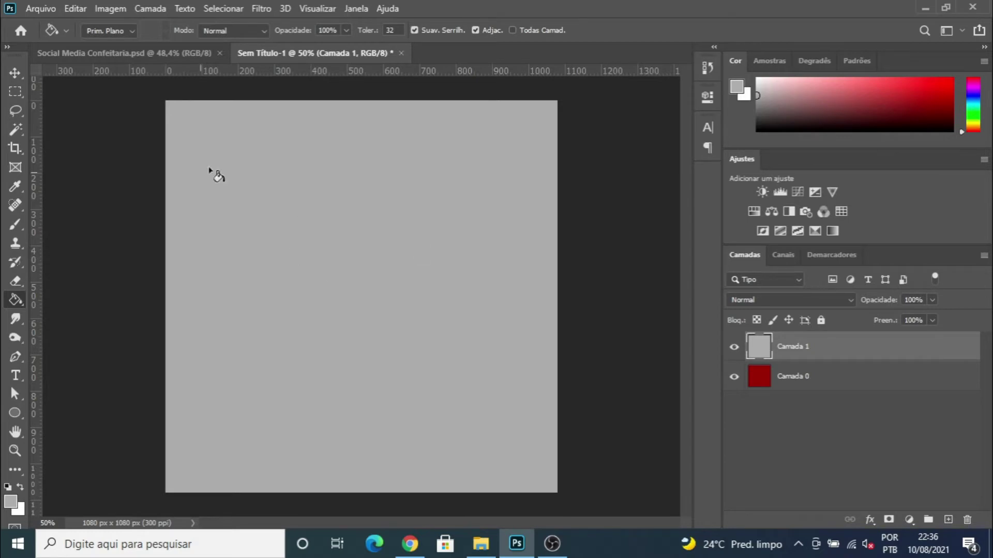
key("v")
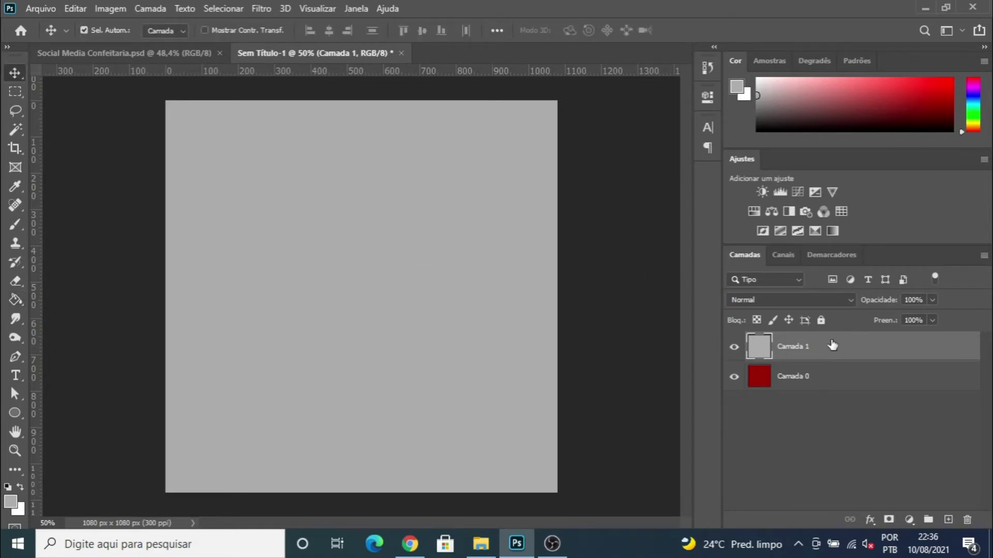
- Apply the Add Noise filter to the grey layer at 30,46% intensity with uniform distribution and monochromatic noise
left_click(262, 9)
mouse_move(298, 298)
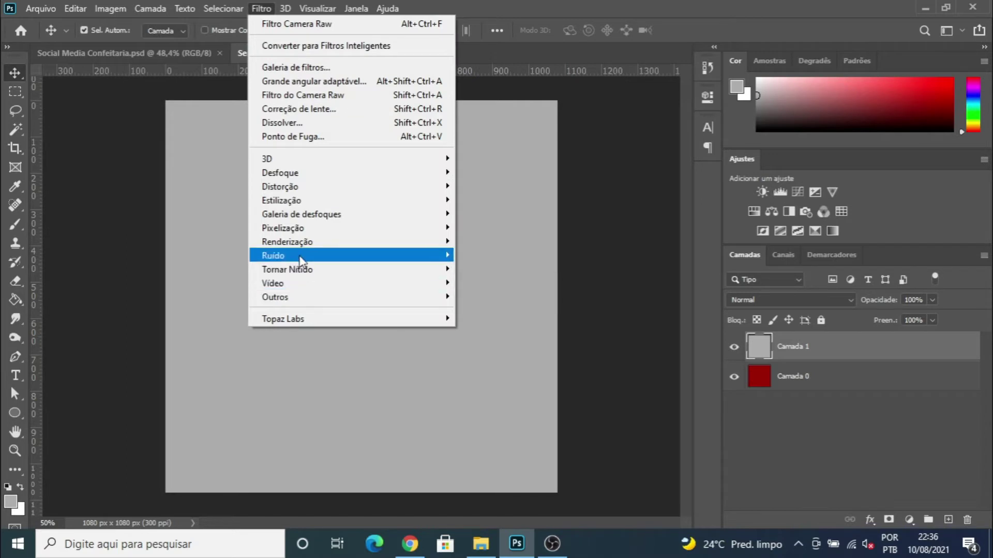
mouse_move(305, 256)
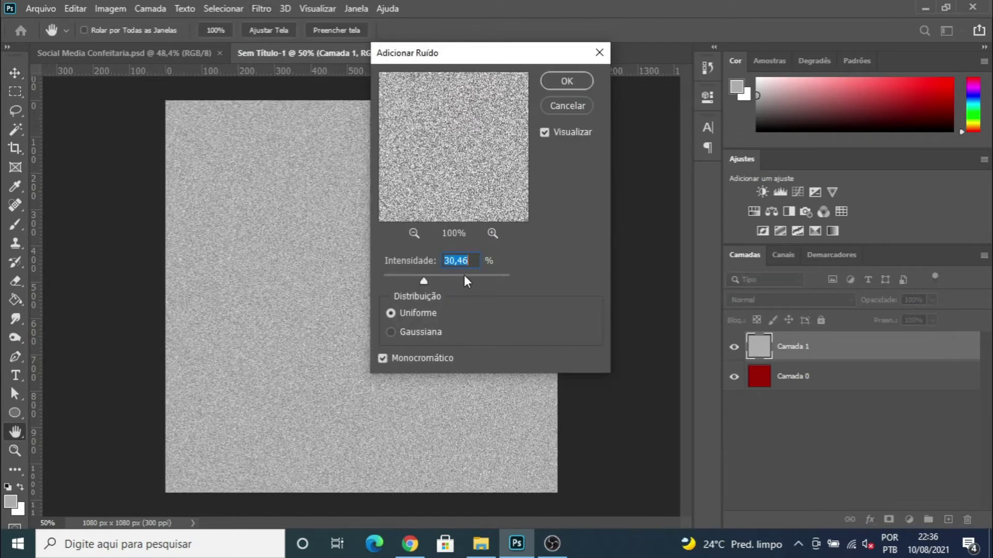
left_click(572, 78)
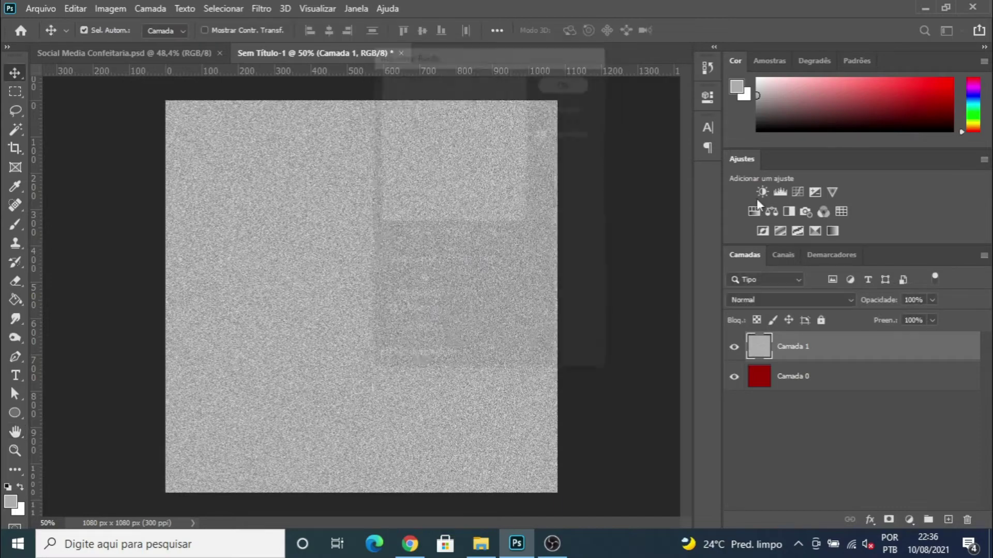
- Set the noise layer's blend mode to Luz Indireta and its fill to 93%
left_click(852, 299)
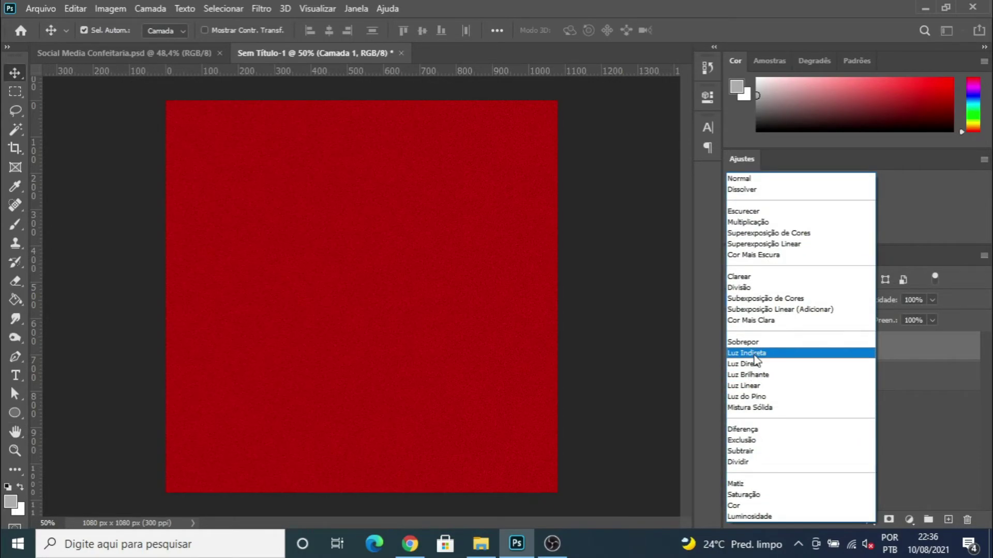
left_click(756, 354)
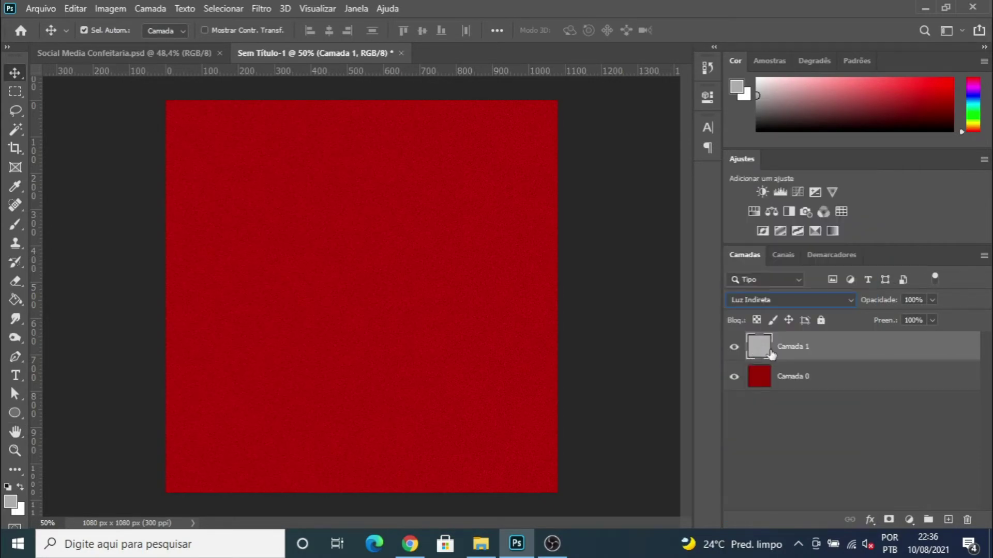
left_click(932, 321)
left_click_drag(925, 336, 926, 338)
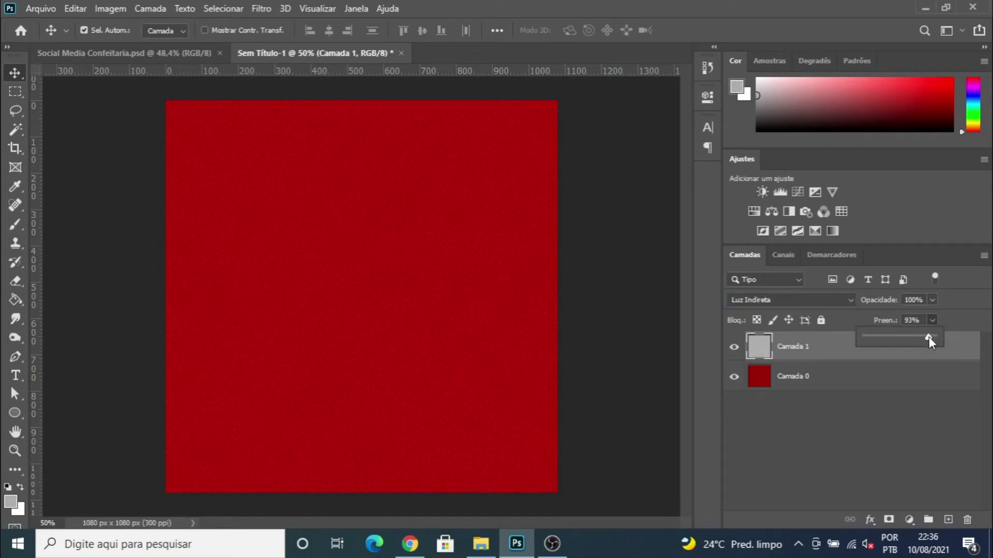
- Refill the bottom layer Camada 0 with a darker red and check the noise texture over it
left_click(796, 377)
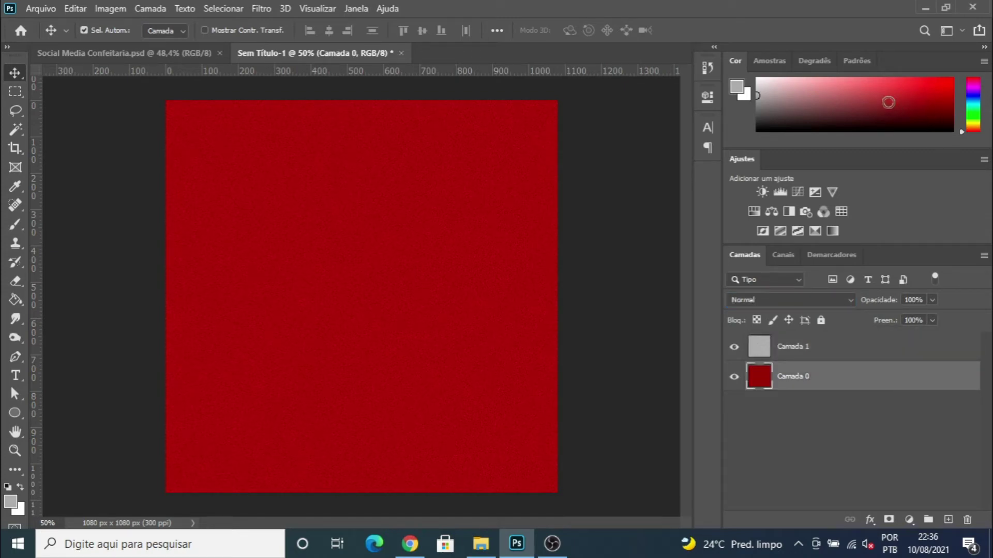
left_click(942, 103)
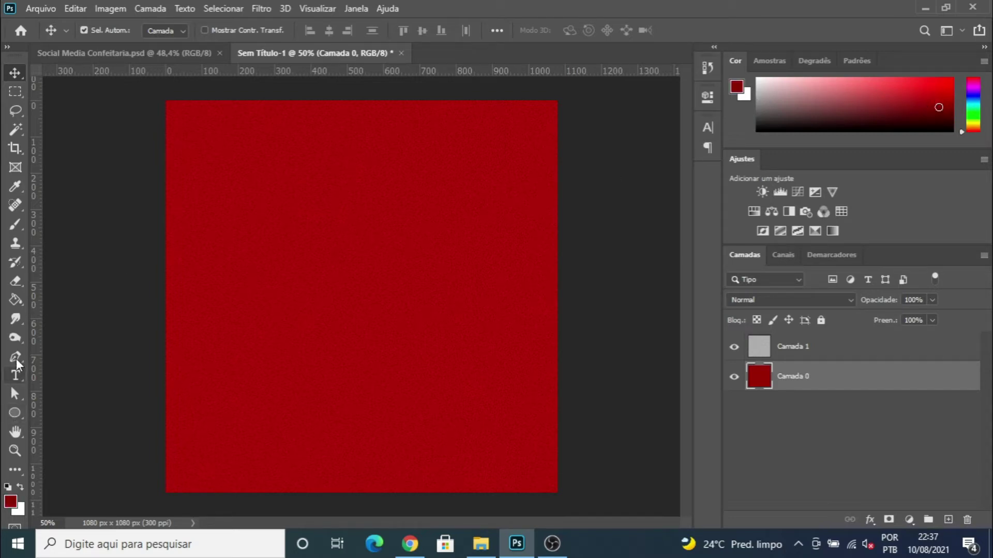
left_click(14, 301)
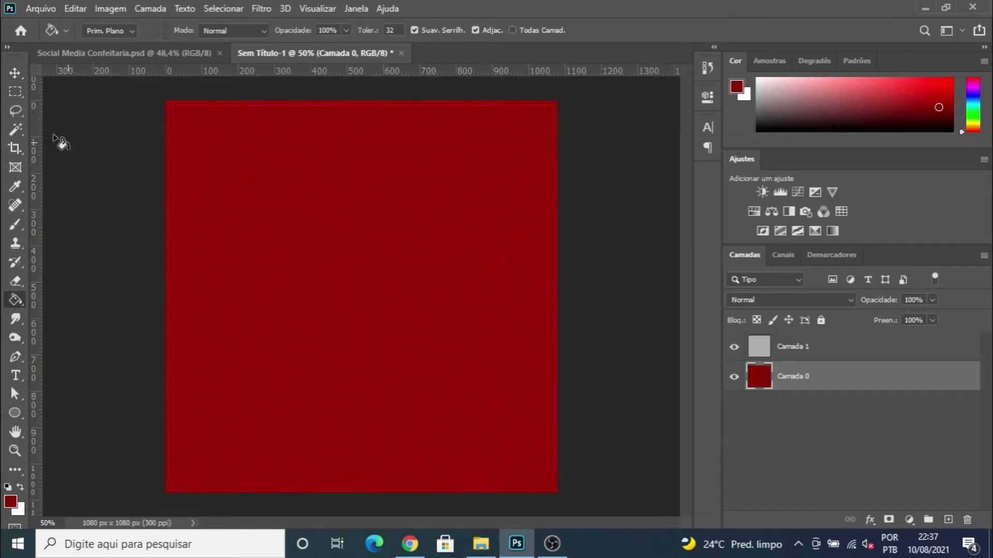
left_click(21, 75)
left_click(735, 349)
key("ctrl+minus")
scroll(352, 283, "up", 3)
scroll(388, 263, "up", 1)
scroll(387, 266, "down", 1)
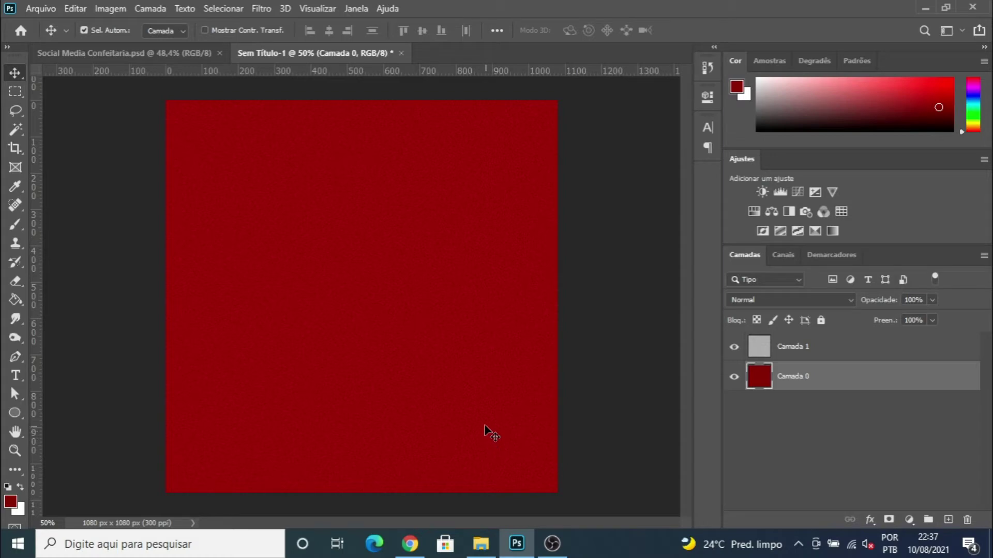
- Place the muito-arabescos-para-logotipo-56829 (1) image from the Social Media Confeitaria folder in the document and move its layer above the noise layer
left_click(481, 544)
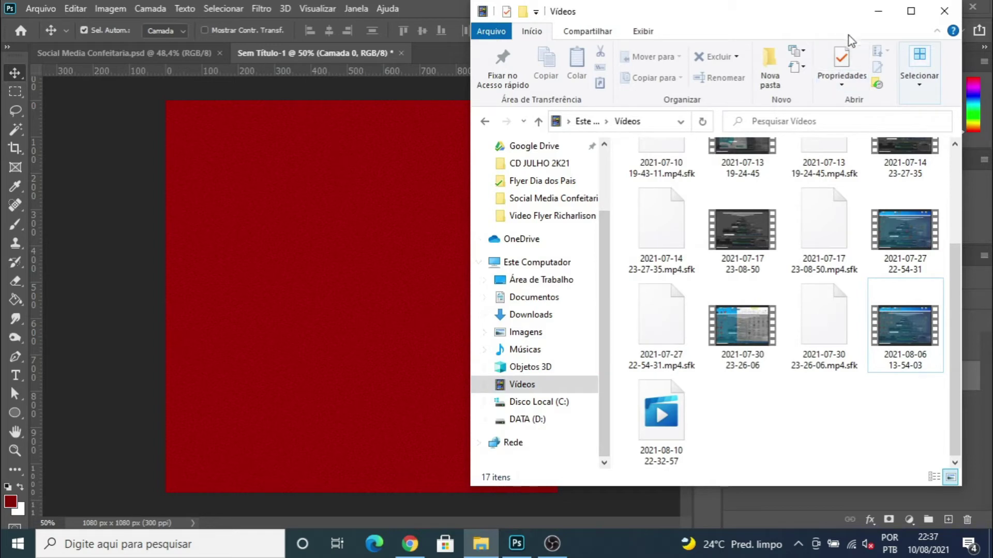
key("alt+Left")
key("alt+Left")
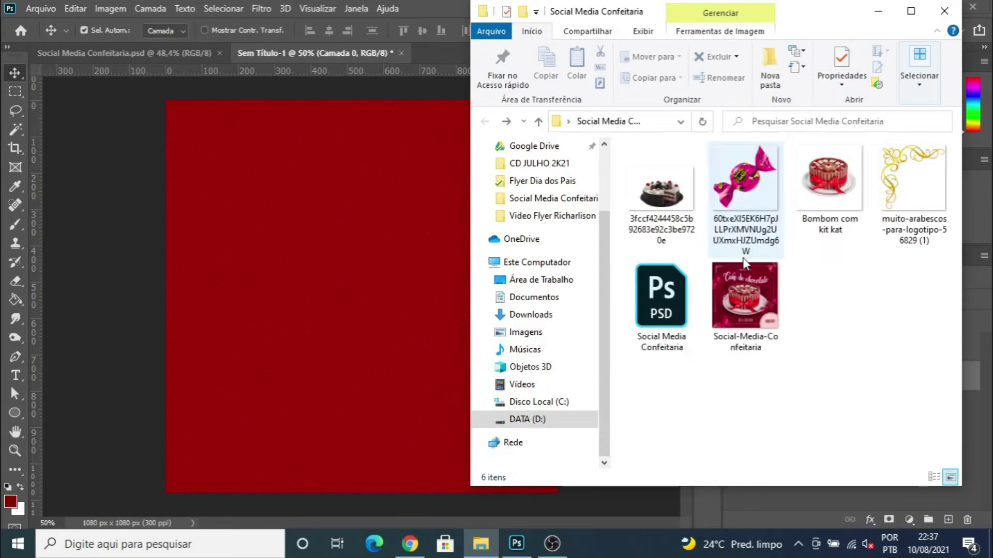
left_click_drag(825, 25, 866, 25)
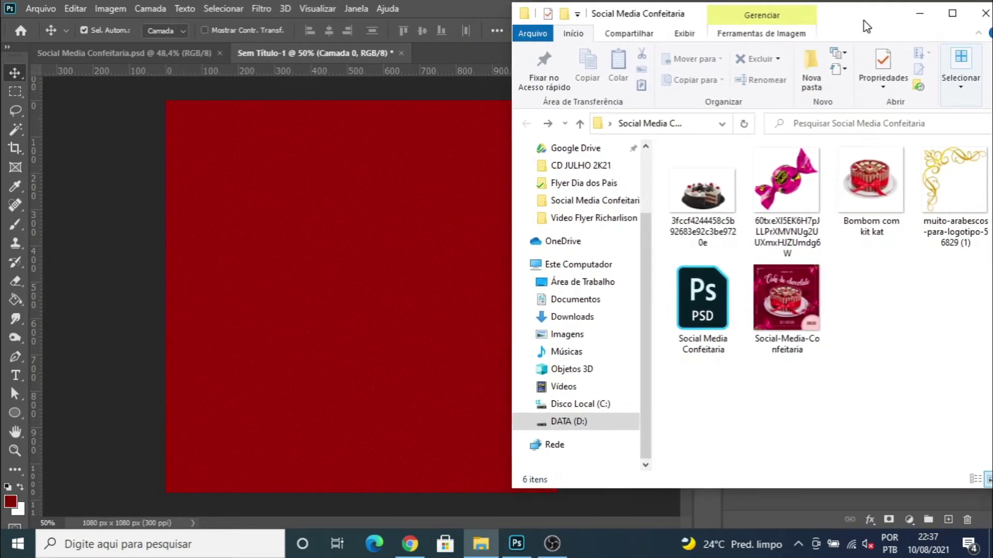
left_click(962, 191)
left_click_drag(880, 225, 408, 212)
left_click_drag(262, 176, 240, 166)
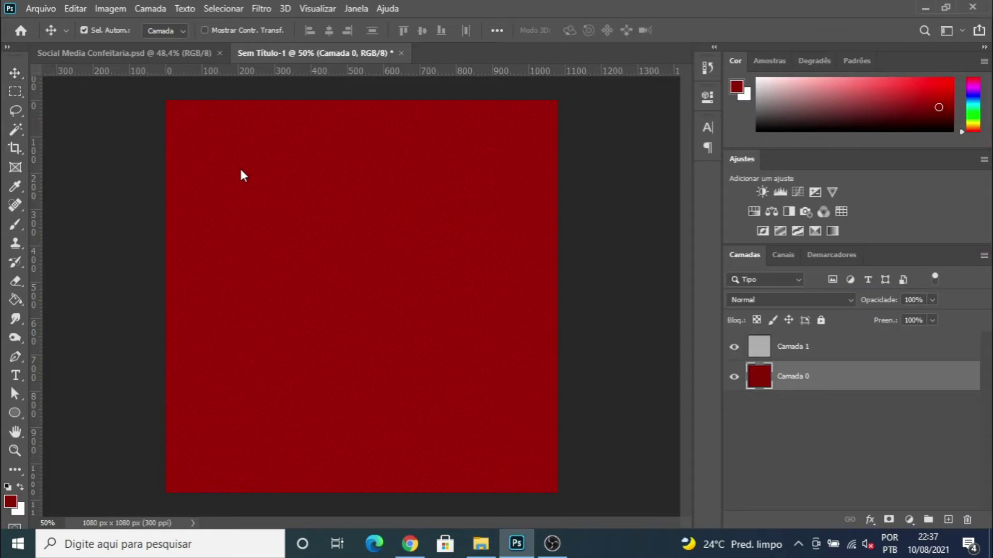
key("Return")
left_click_drag(791, 376, 766, 318)
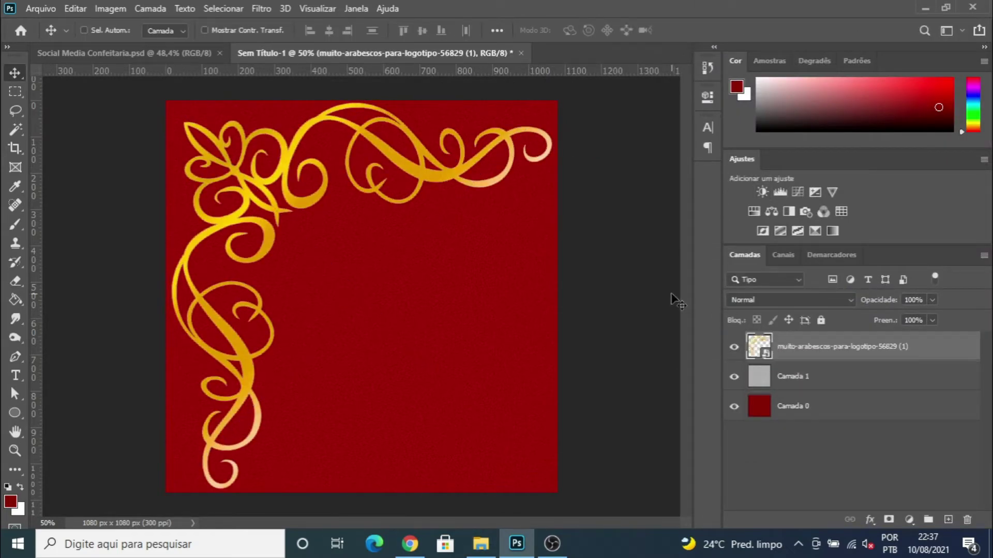
- Turn the golden arabesque white with a Hue/Saturation adjustment, setting the lightness to +100
key("ctrl+u")
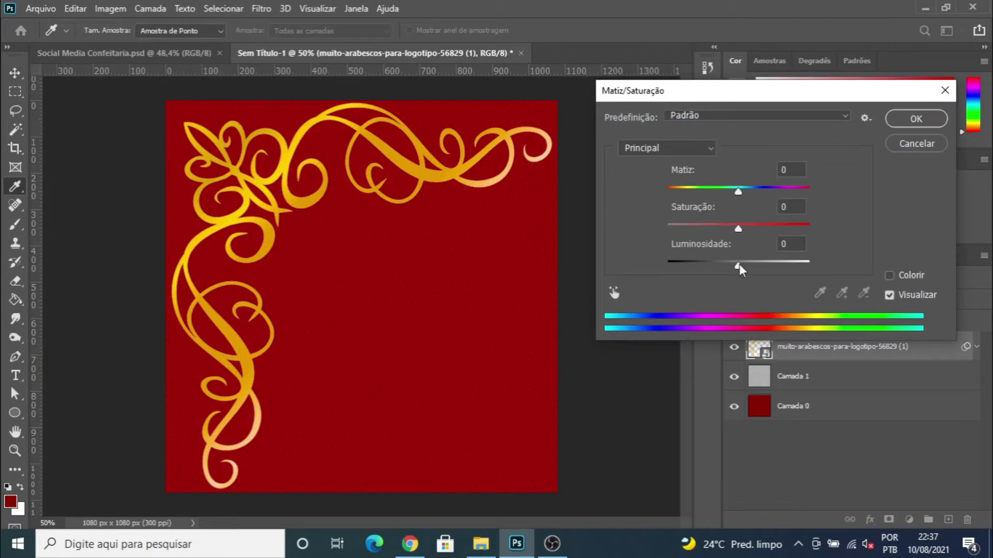
left_click_drag(739, 265, 889, 262)
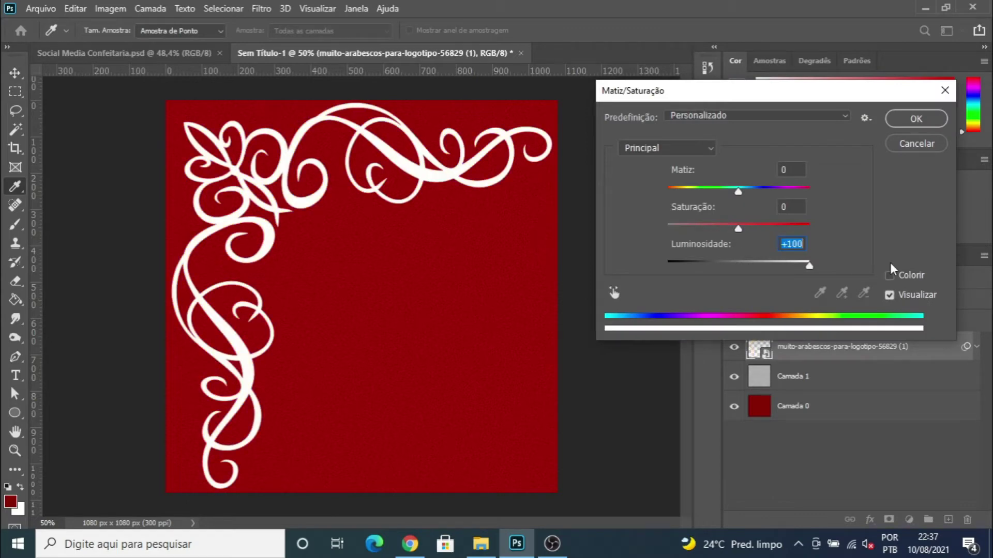
left_click(918, 118)
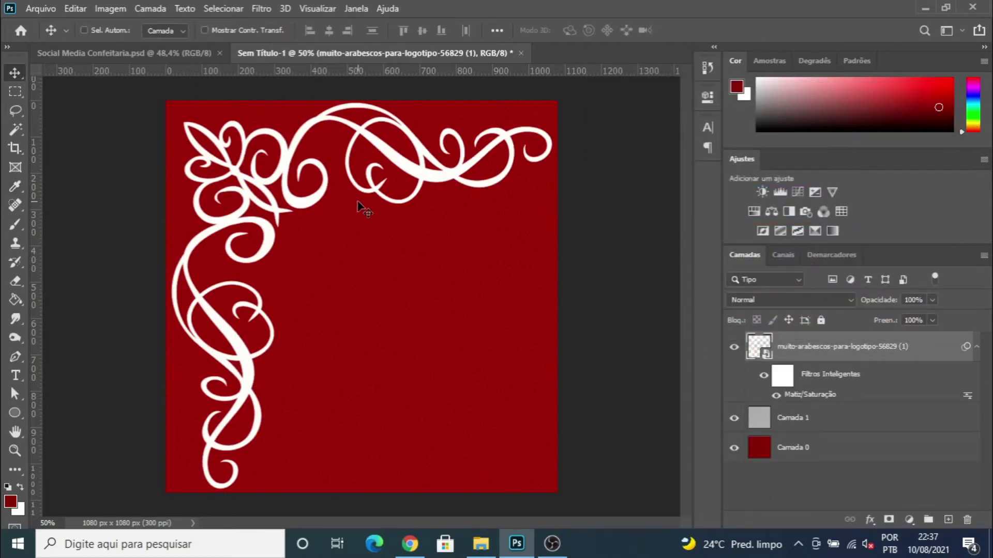
- Scale the arabesque down to a small corner ornament and position it just inside the canvas's upper-left corner
key("ctrl+t")
left_click(514, 231)
left_click_drag(554, 492, 229, 142)
key("Return")
left_click_drag(171, 110, 189, 134)
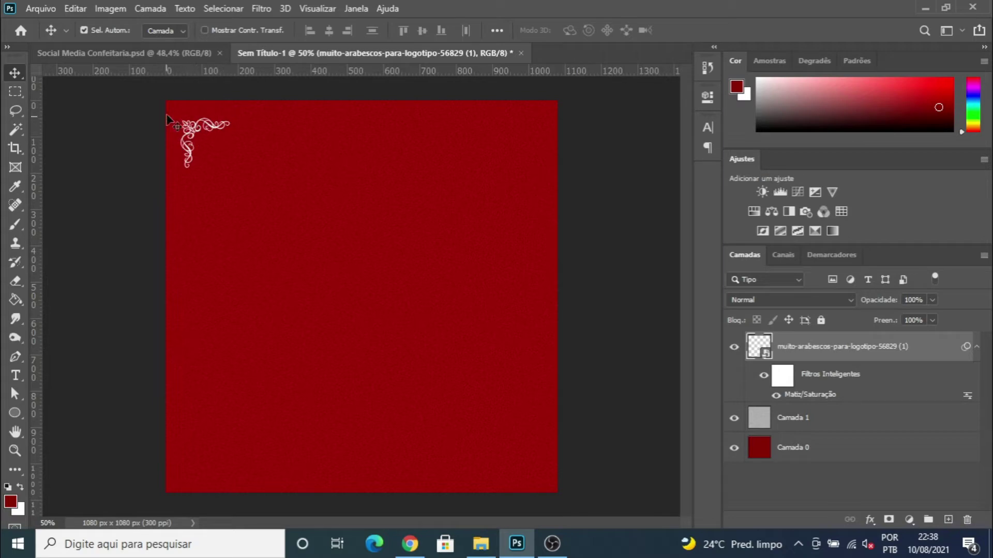
- Add a guide layout with 50 px margins on all four sides, fit the ornament inside the corner guides, and hide the guides
left_click(312, 10)
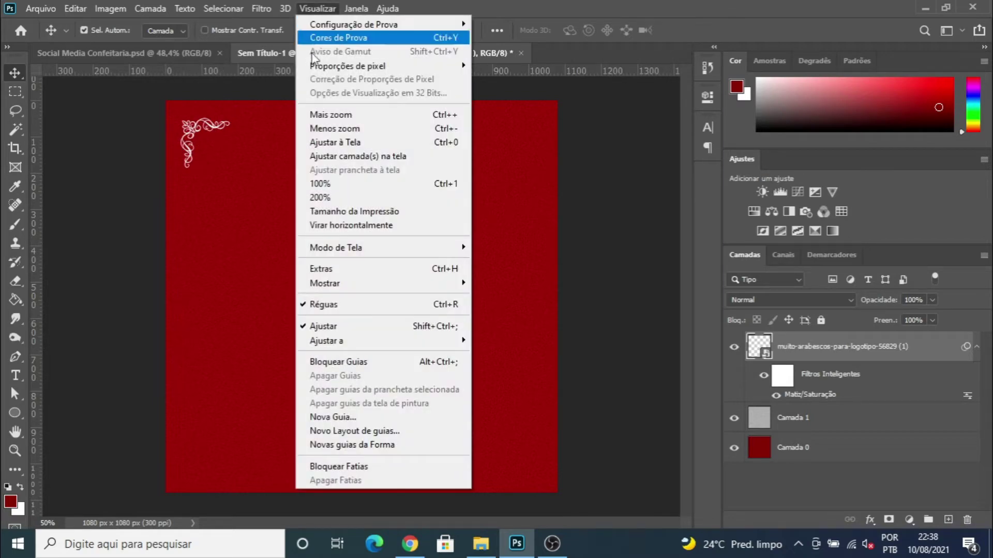
left_click(336, 431)
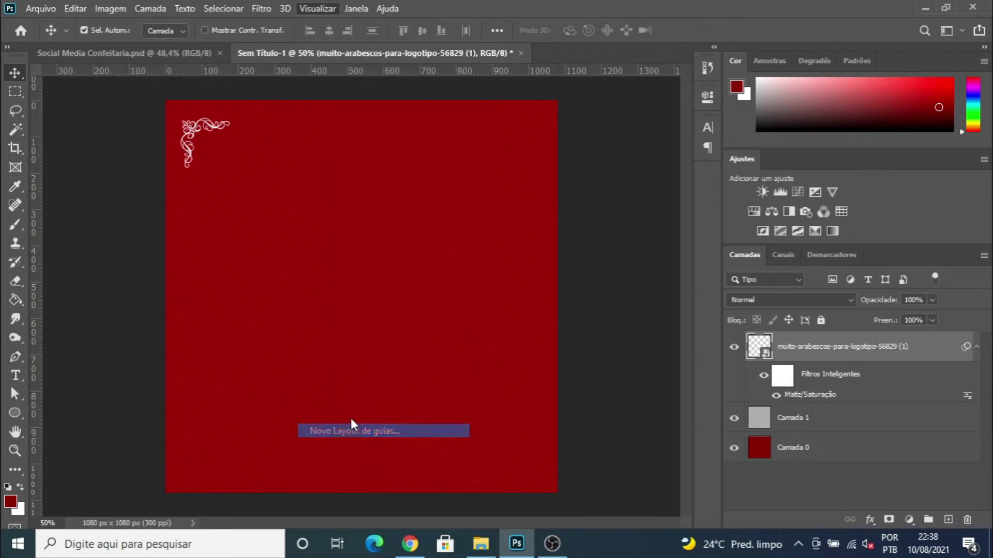
key("Tab")
key("Tab")
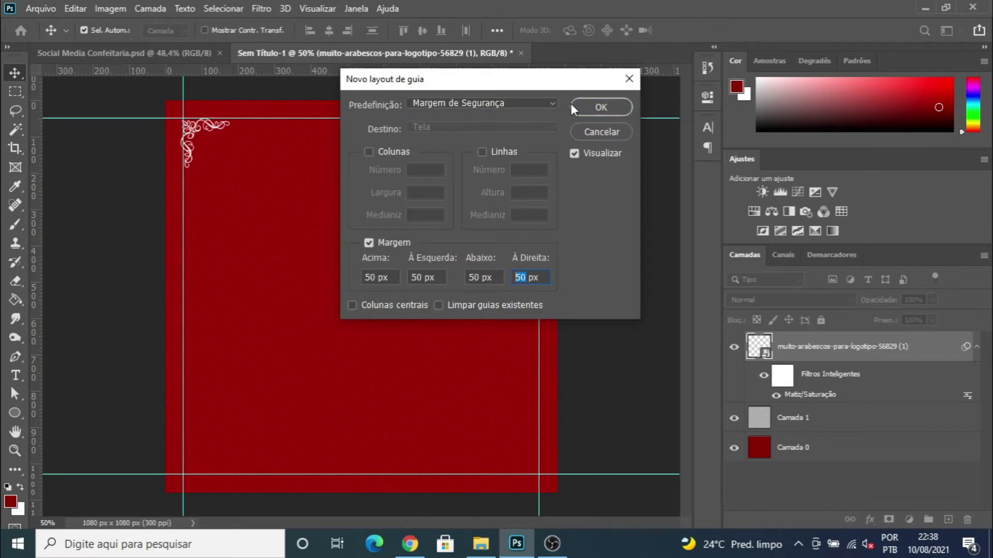
left_click(590, 106)
left_click_drag(197, 123, 198, 128)
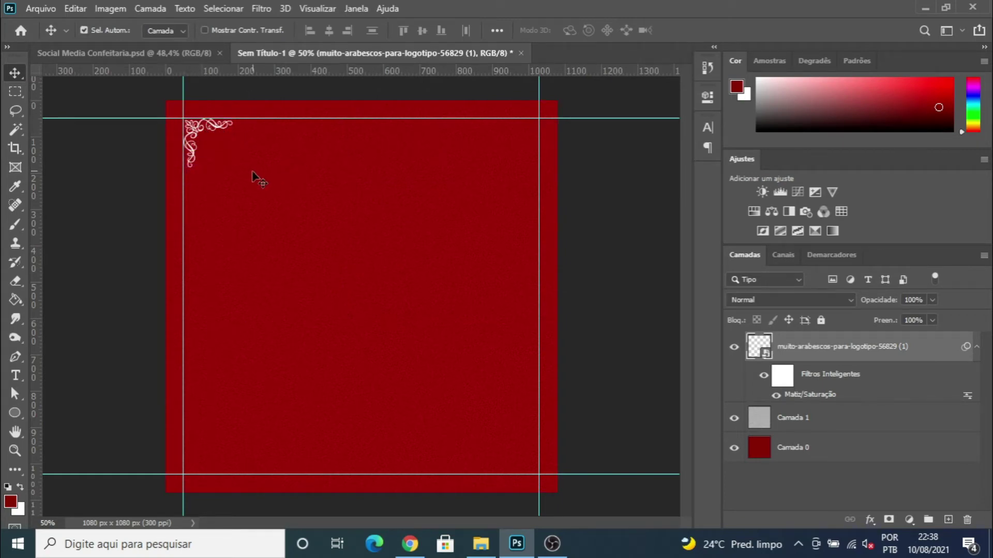
key("ctrl+h")
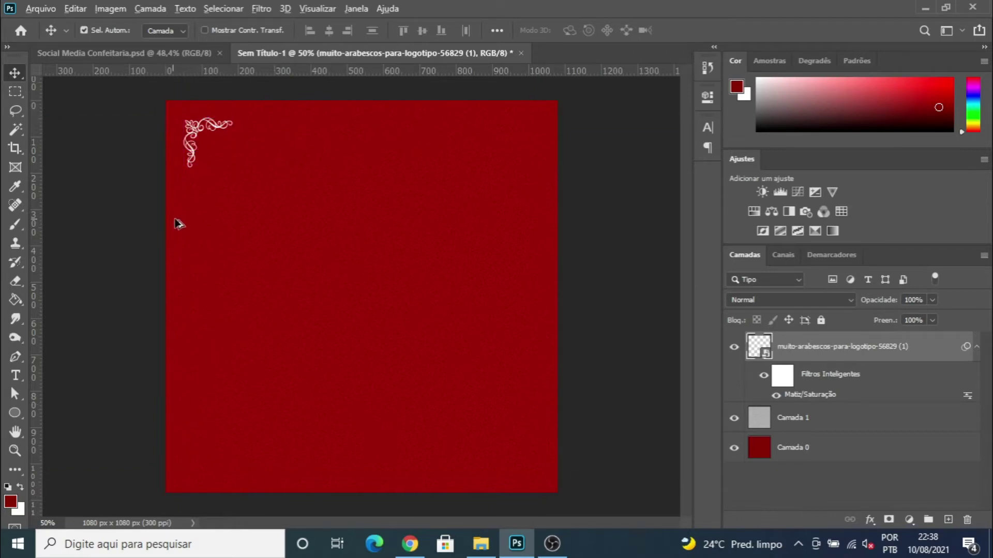
- Draw a thin vertical rectangle about 3 px wide and 852 px tall from below the ornament towards the canvas's bottom edge
scroll(173, 176, "up", 6)
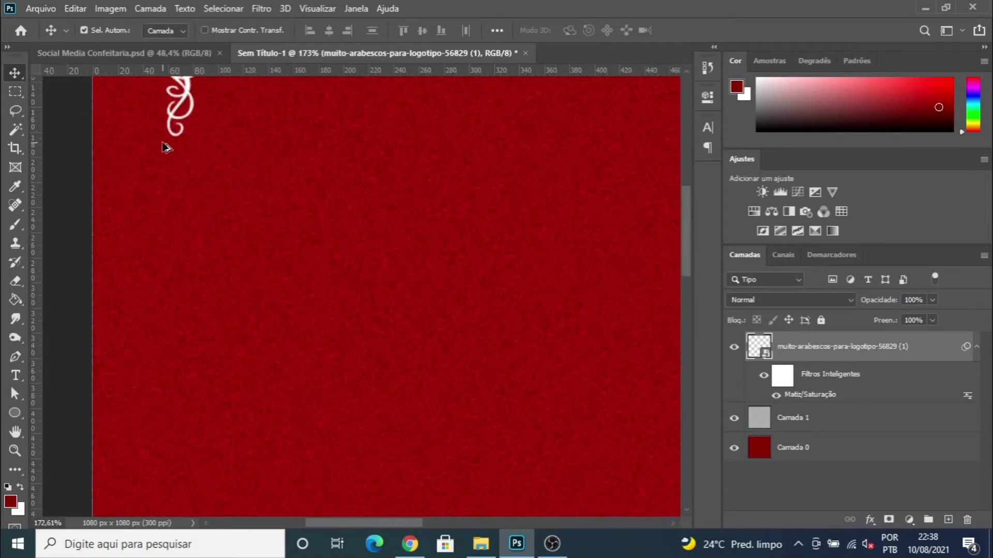
scroll(111, 215, "up", 3)
scroll(93, 328, "down", 2)
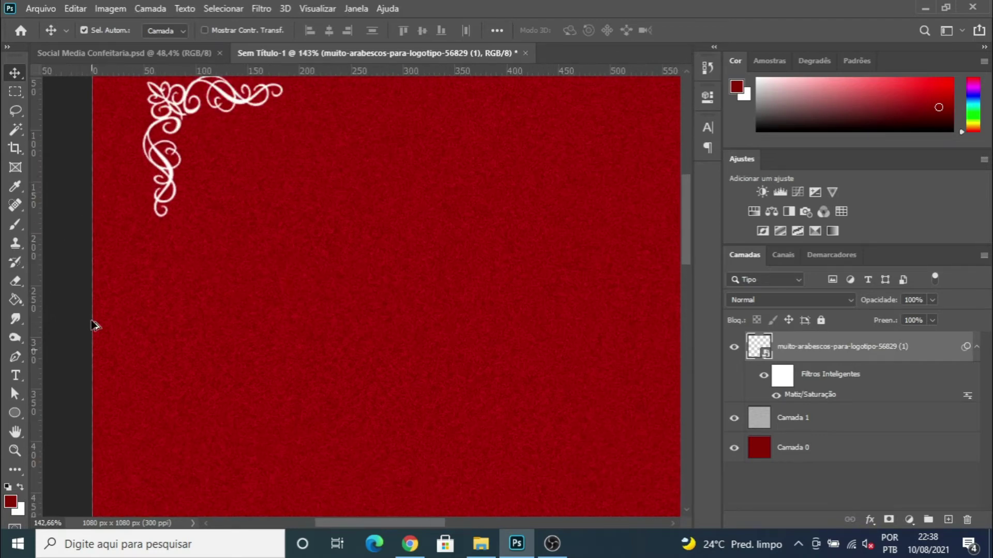
left_click(16, 414)
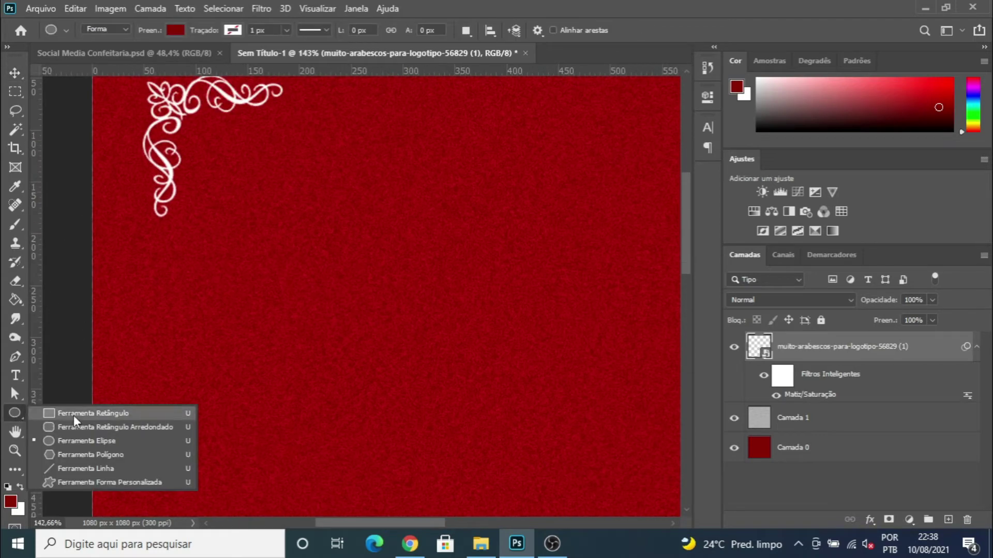
left_click(74, 414)
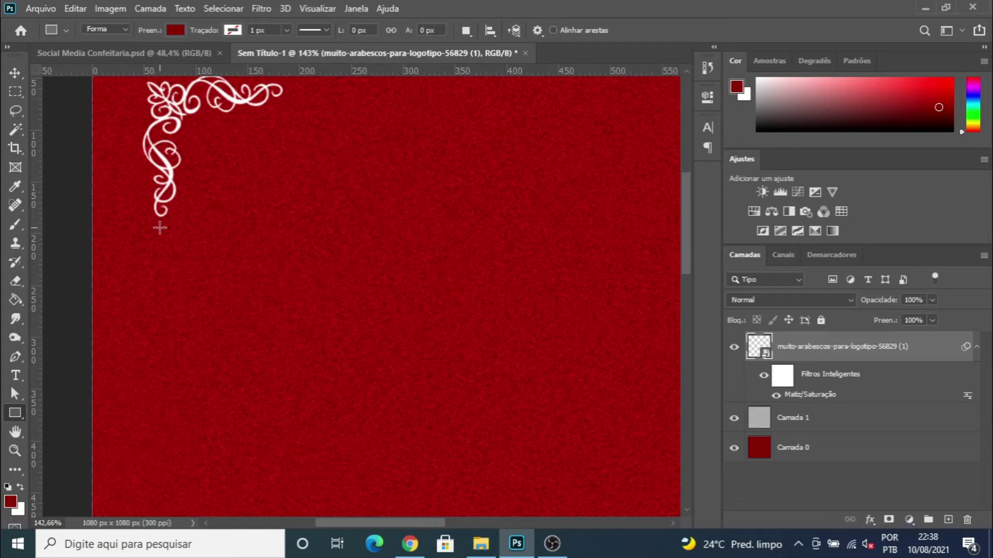
left_click_drag(159, 227, 161, 266)
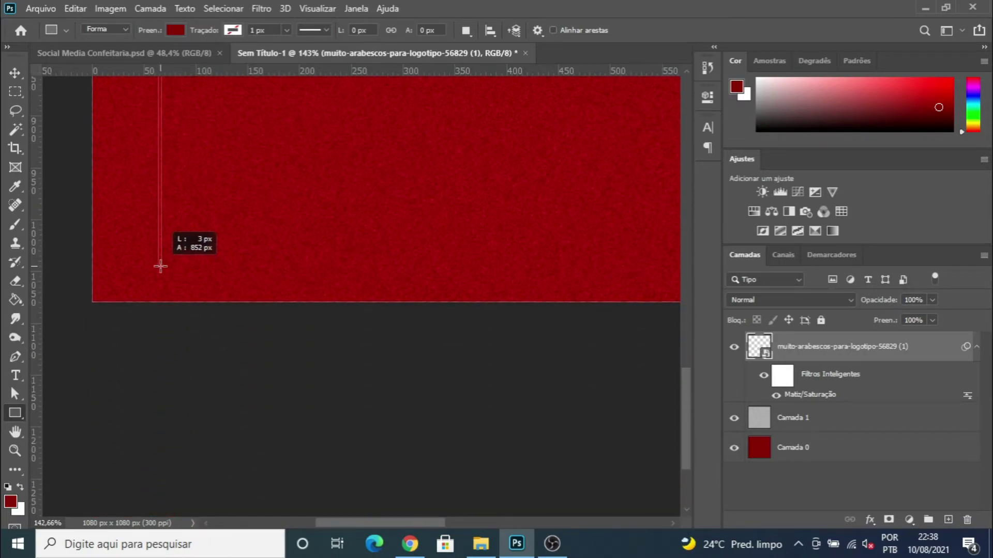
left_click_drag(160, 266, 161, 267)
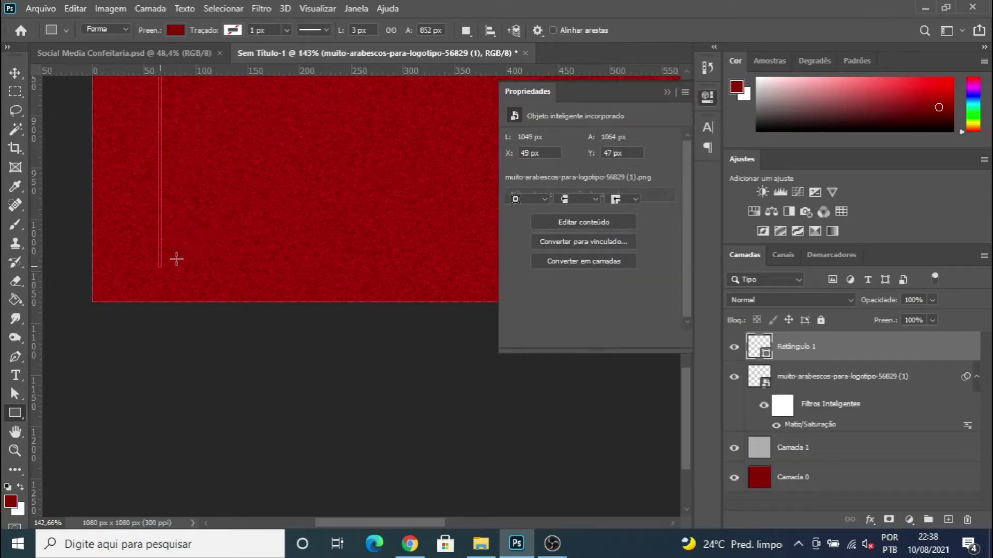
- Set the thin rectangle's fill to white and deselect it
left_click(512, 185)
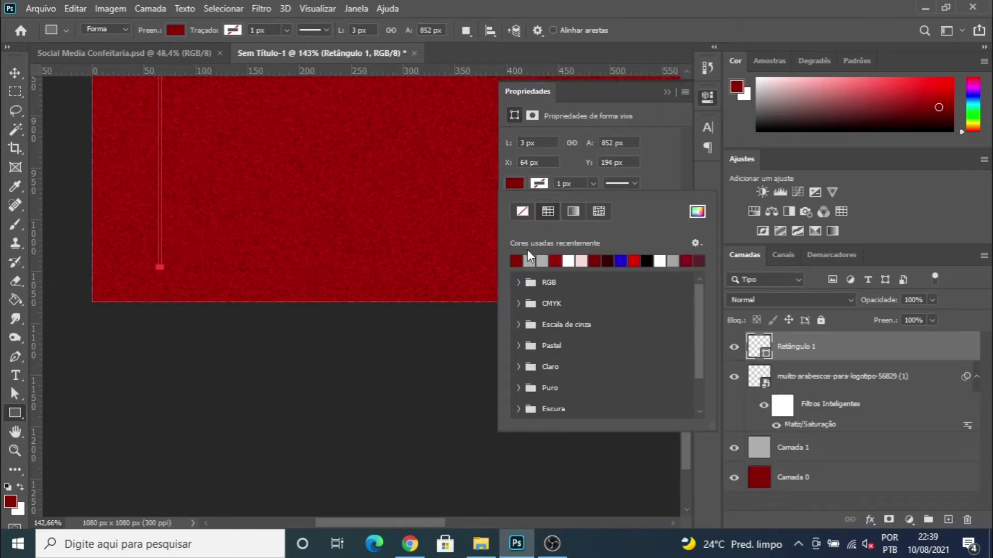
left_click(568, 261)
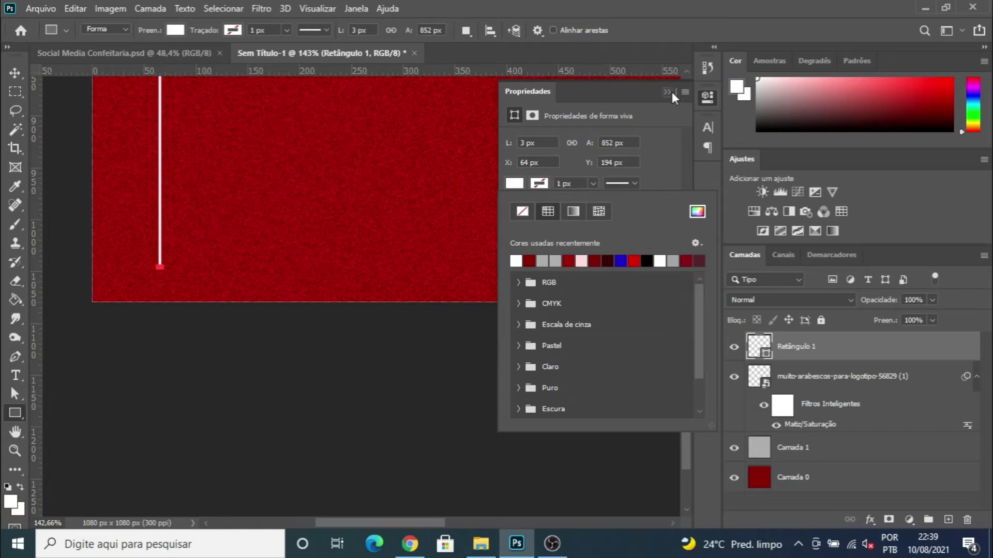
left_click(670, 92)
left_click(15, 74)
left_click(377, 343)
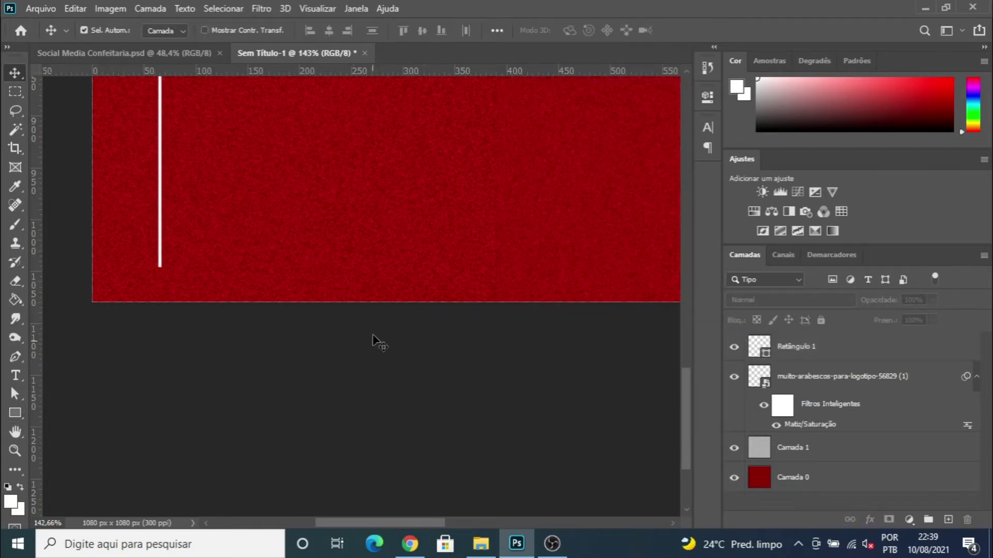
- Duplicate the Retângulo 1 layer and rotate the copy -90° into a horizontal line
key("ctrl+0")
scroll(236, 214, "up", 1)
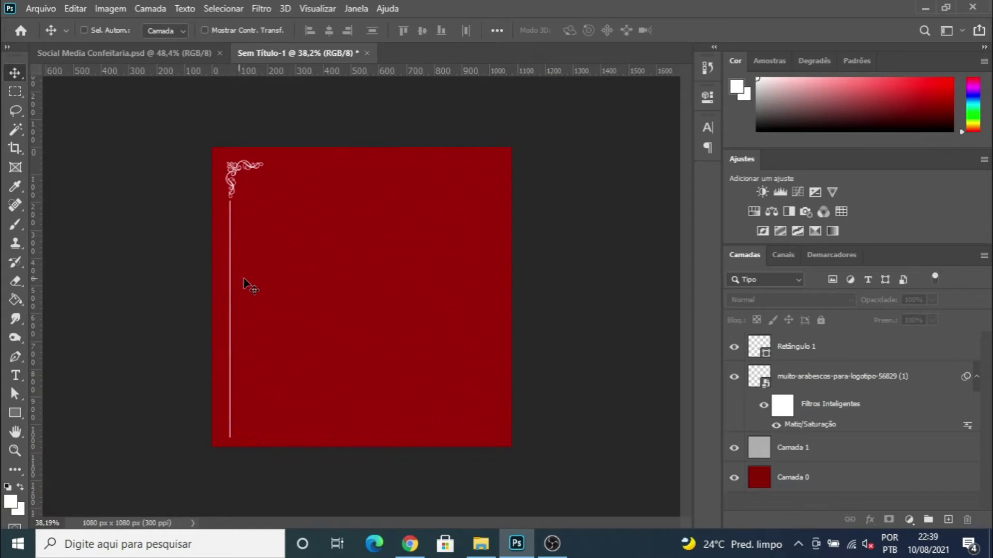
left_click(810, 357)
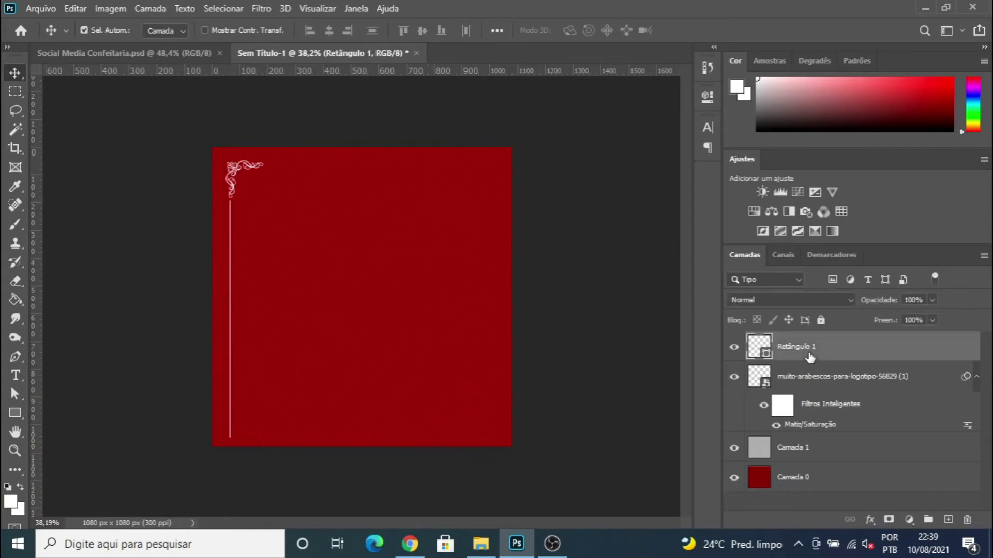
key("ctrl+j")
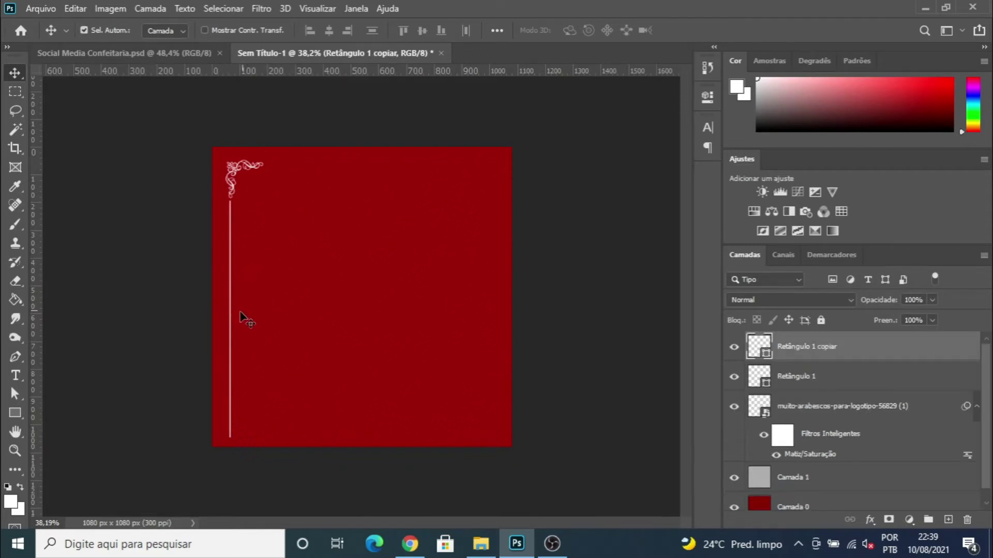
key("ctrl+t")
left_click_drag(288, 178, 63, 241)
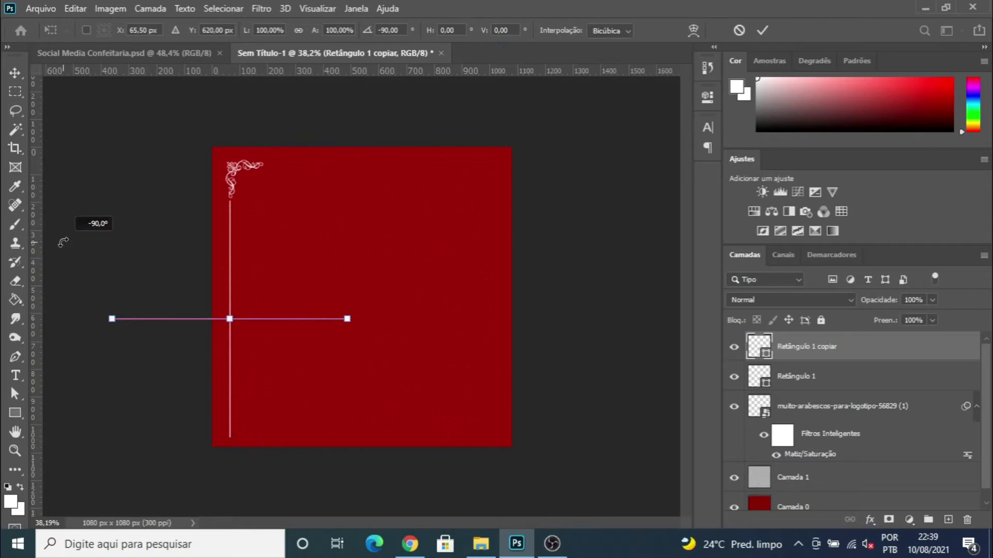
key("Return")
left_click_drag(219, 323, 269, 295)
left_click(503, 214)
mouse_move(254, 322)
left_mouse_down()
mouse_move(310, 290)
mouse_move(273, 322)
left_mouse_up()
left_click(813, 348)
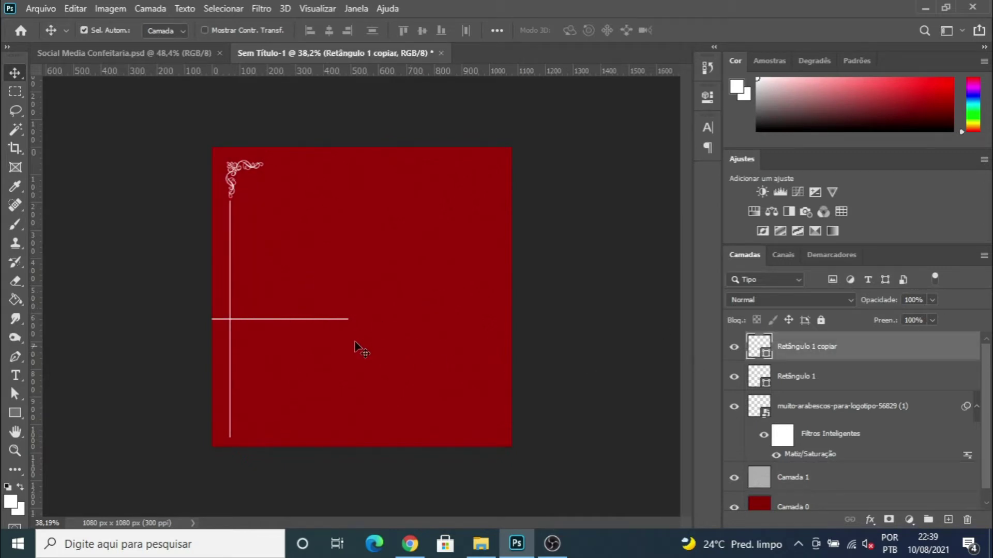
left_click_drag(266, 321, 324, 293)
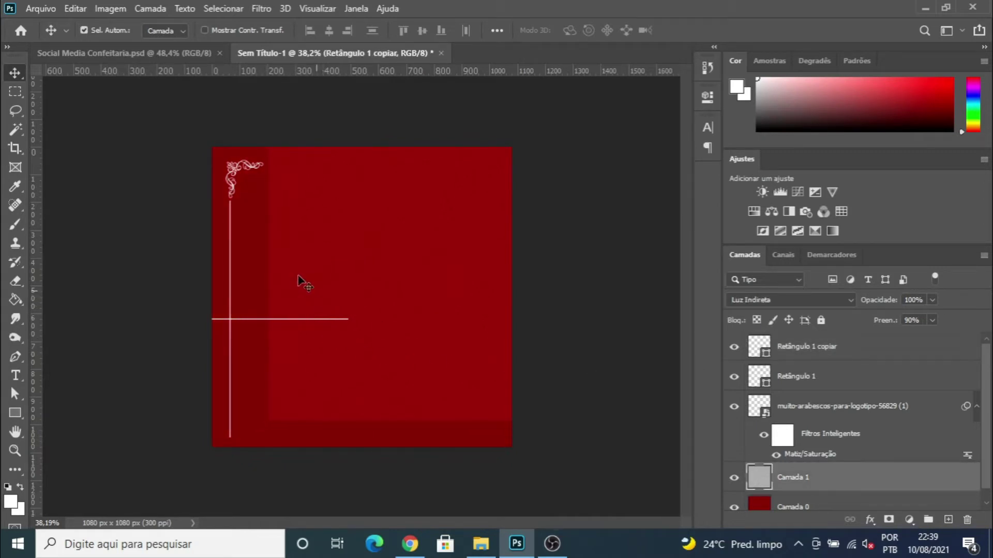
key("ctrl+z")
- Move the horizontal line Retângulo 1 copiar along the canvas's upper edge so it extends from the ornament's right end
left_click(805, 352)
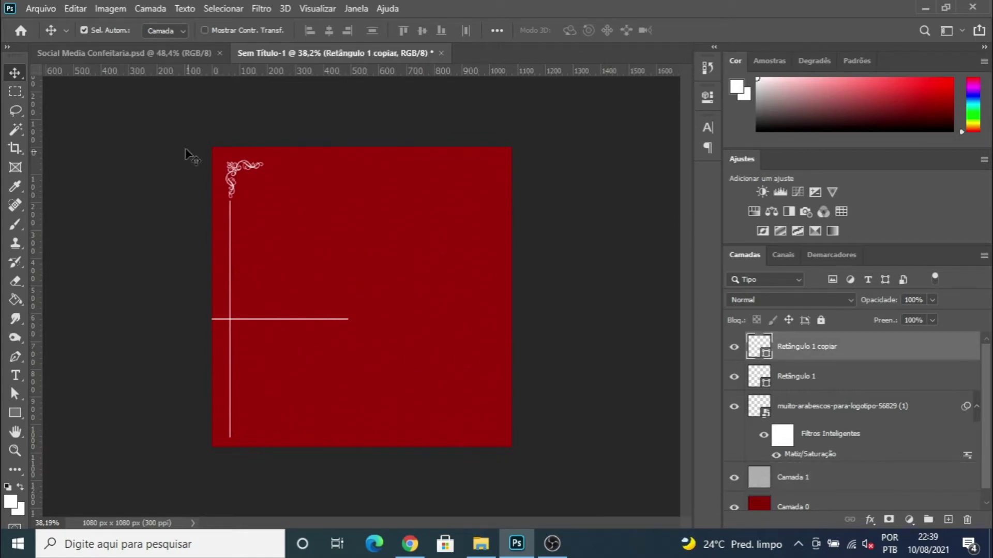
left_click_drag(251, 329, 406, 162)
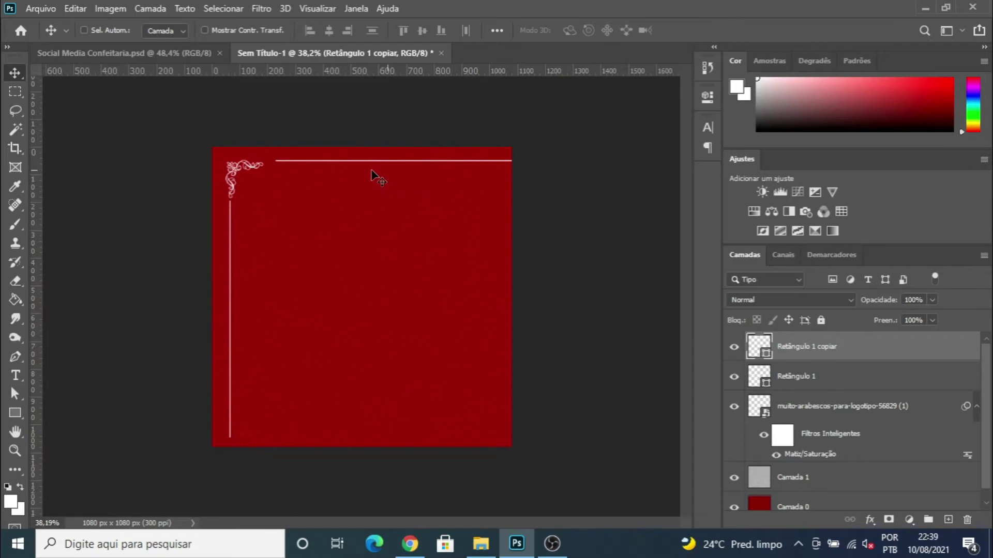
scroll(257, 155, "up", 5)
scroll(234, 127, "up", 3)
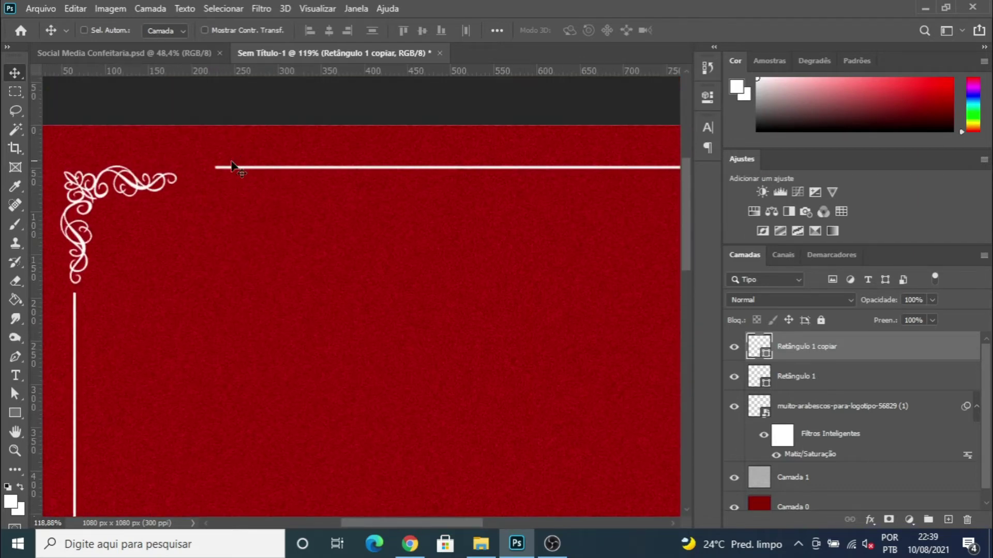
left_click_drag(228, 173, 202, 182)
scroll(206, 186, "down", 3)
scroll(364, 196, "down", 2)
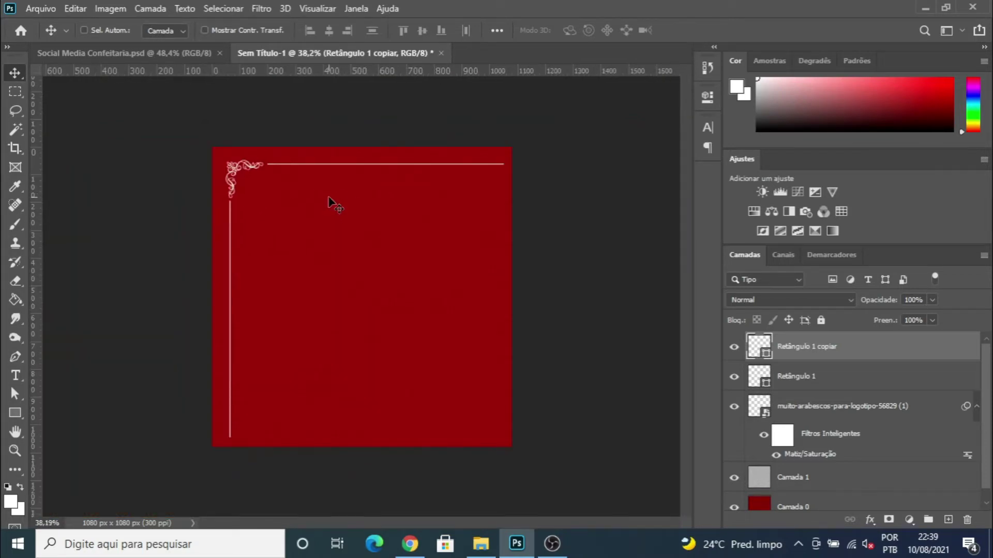
- Group the two line layers with the arabesque layer and check the group's contents by toggling its visibility
left_click(809, 411, "shift")
key("ctrl+g")
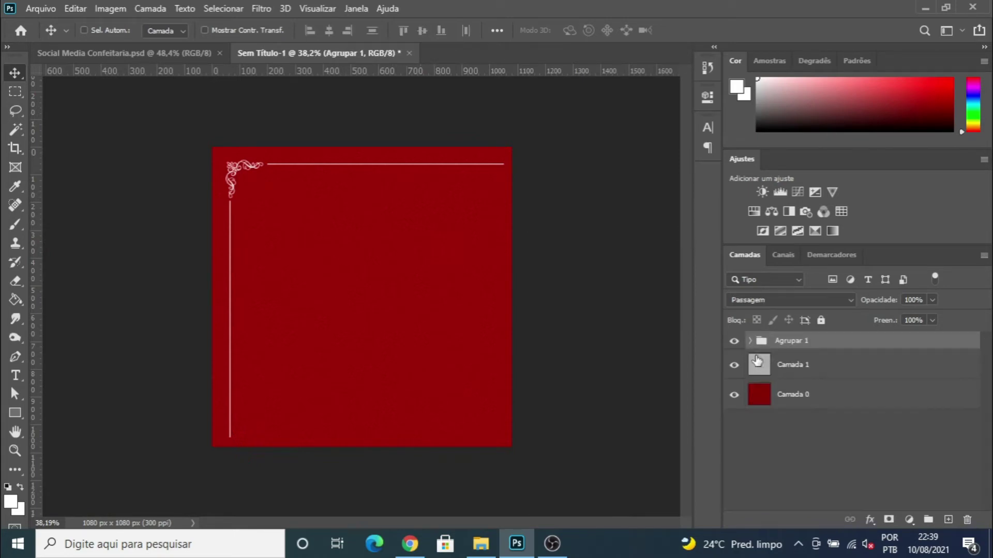
left_click(733, 341)
left_click(734, 341)
- Duplicate the group Agrupar 1 and rotate the copy 180° to form the frame's opposite corner and sides
key("ctrl+j")
key("ctrl+t")
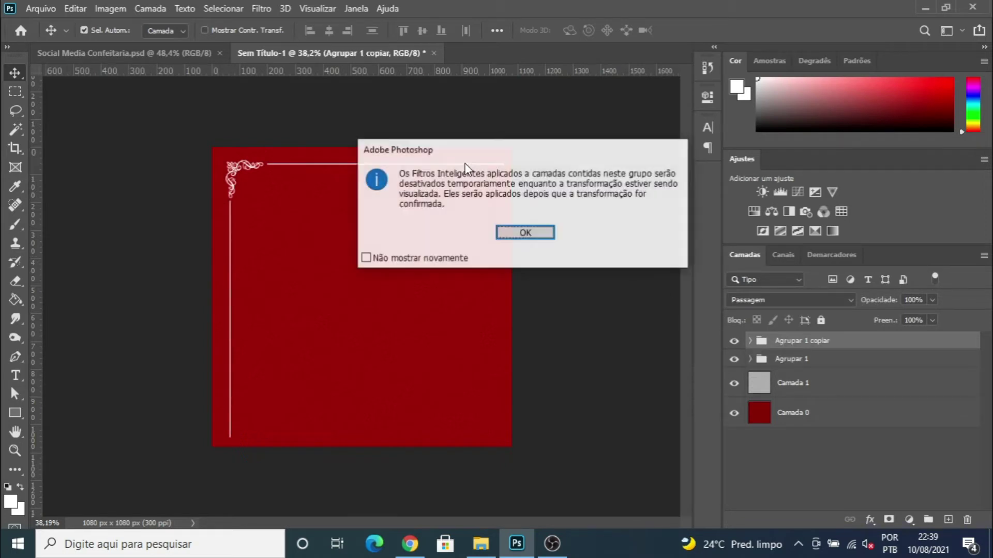
left_click(511, 233)
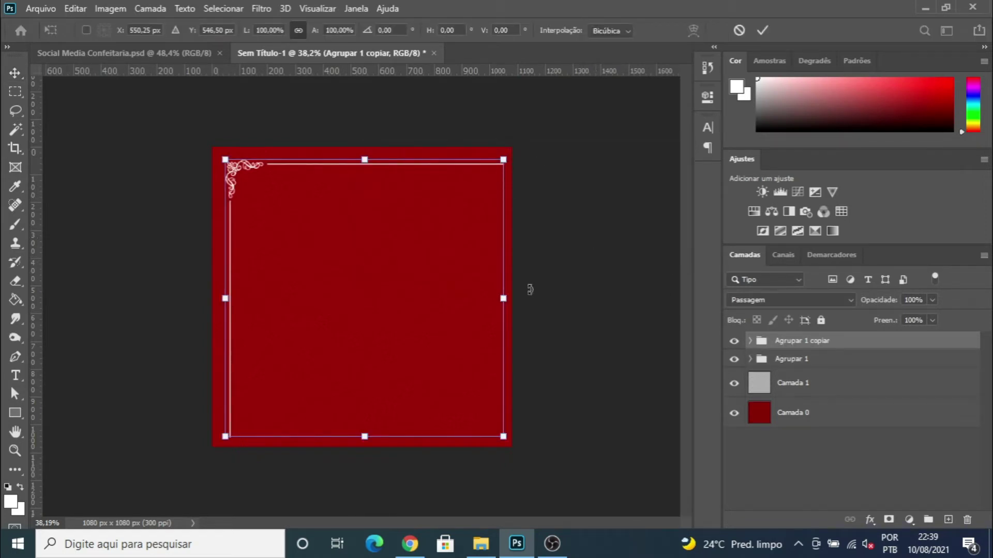
left_click_drag(568, 429, 219, 218)
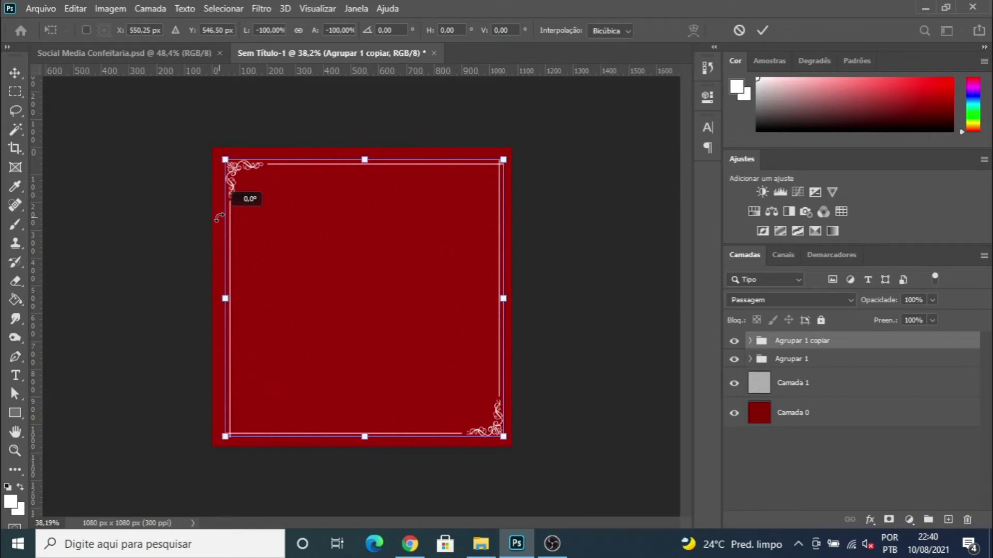
left_click_drag(219, 218, 220, 217)
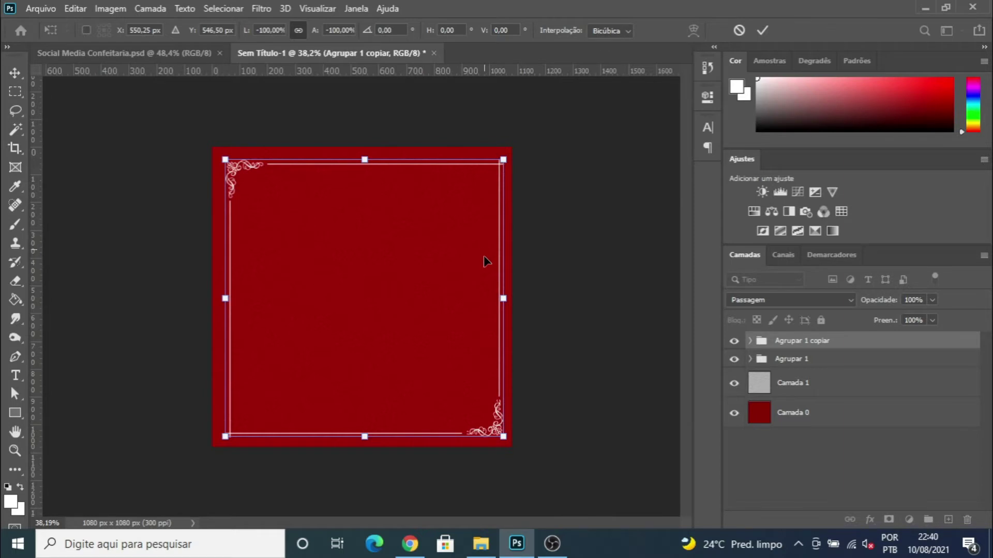
key("Return")
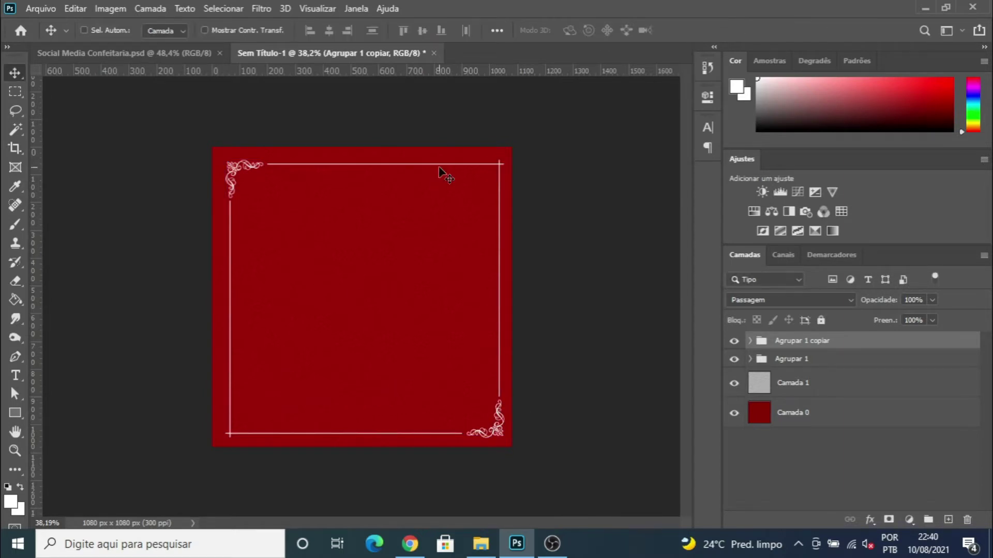
scroll(235, 456, "up", 3)
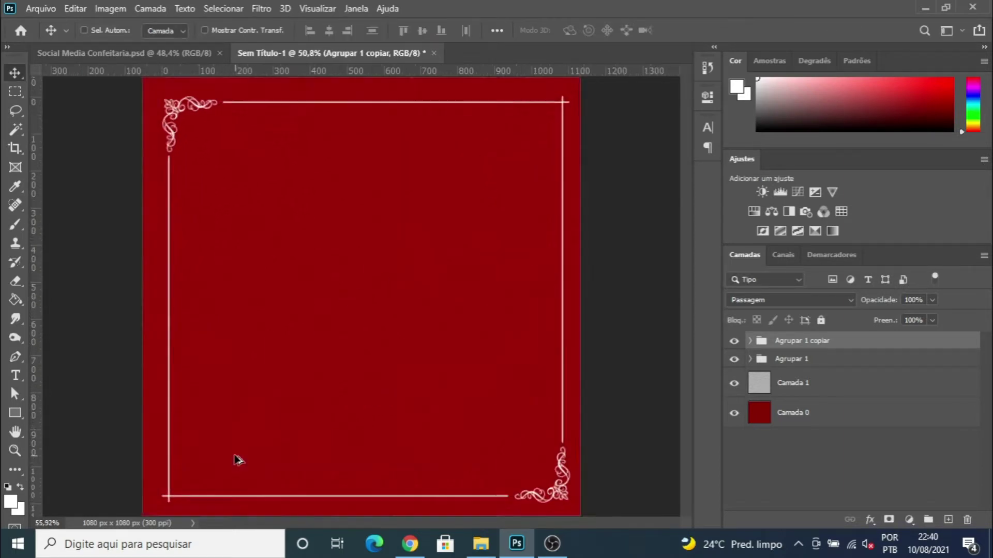
- Examine the frame's two unornamented corners, where the vertical and horizontal lines cross
scroll(235, 456, "up", 5)
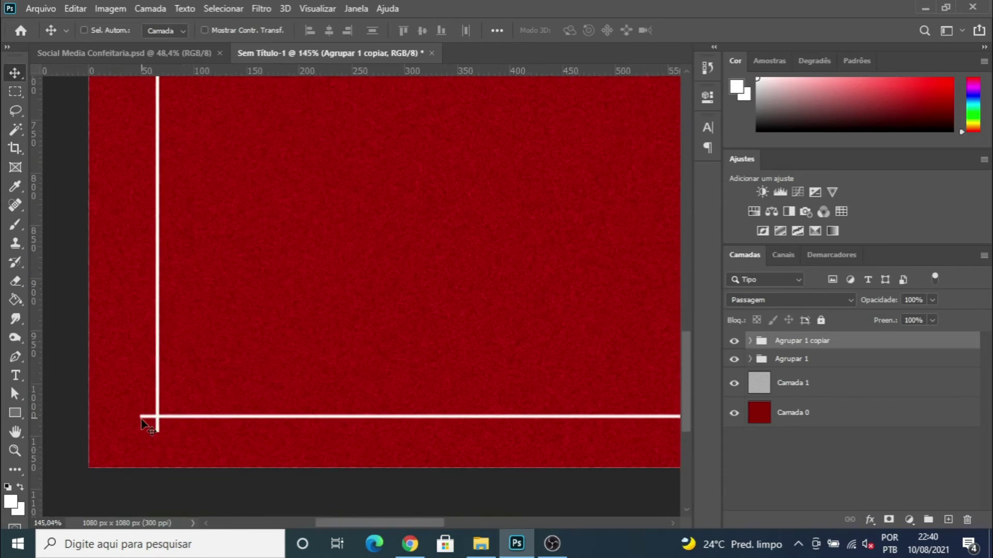
scroll(272, 383, "down", 6)
scroll(512, 159, "up", 3)
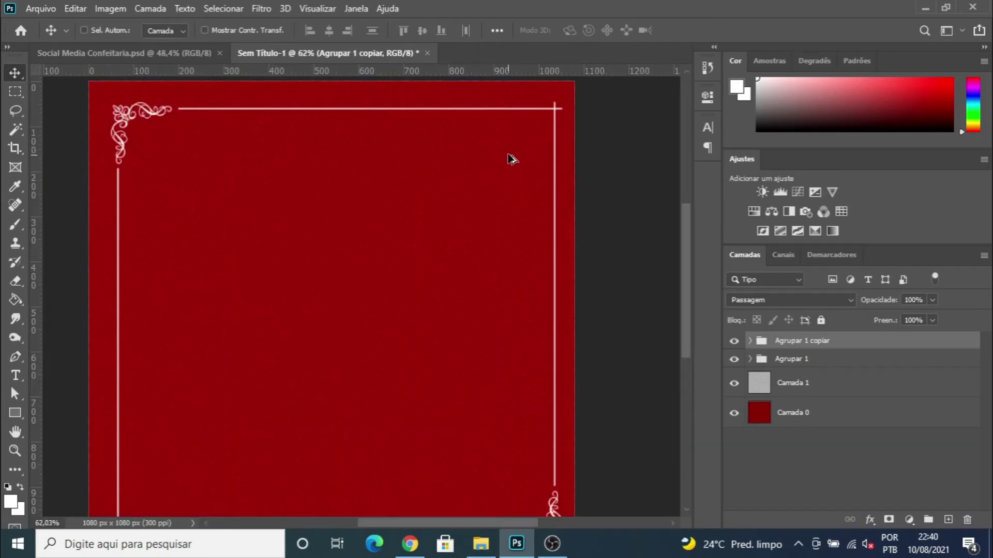
scroll(512, 159, "up", 1)
scroll(552, 148, "down", 4)
scroll(399, 234, "up", 1)
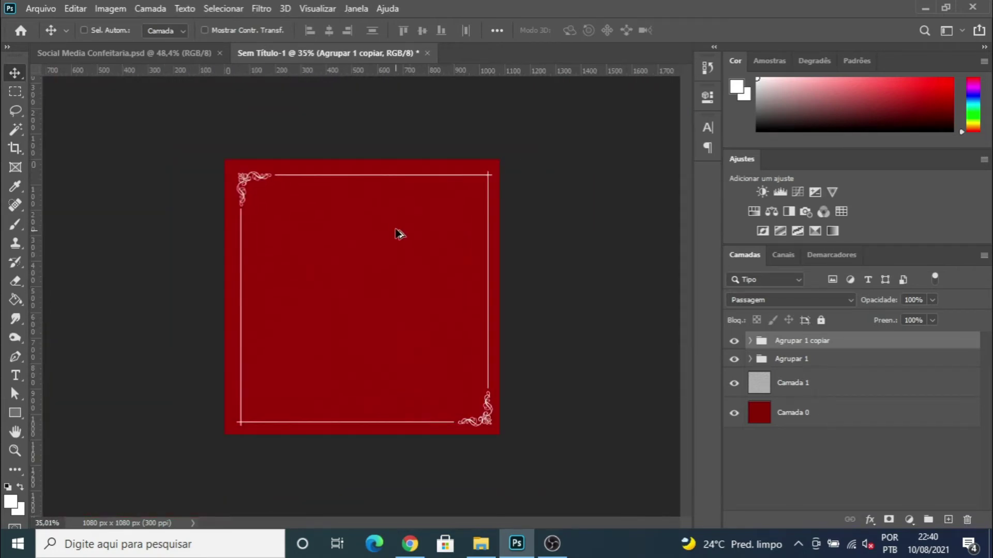
scroll(375, 240, "up", 1)
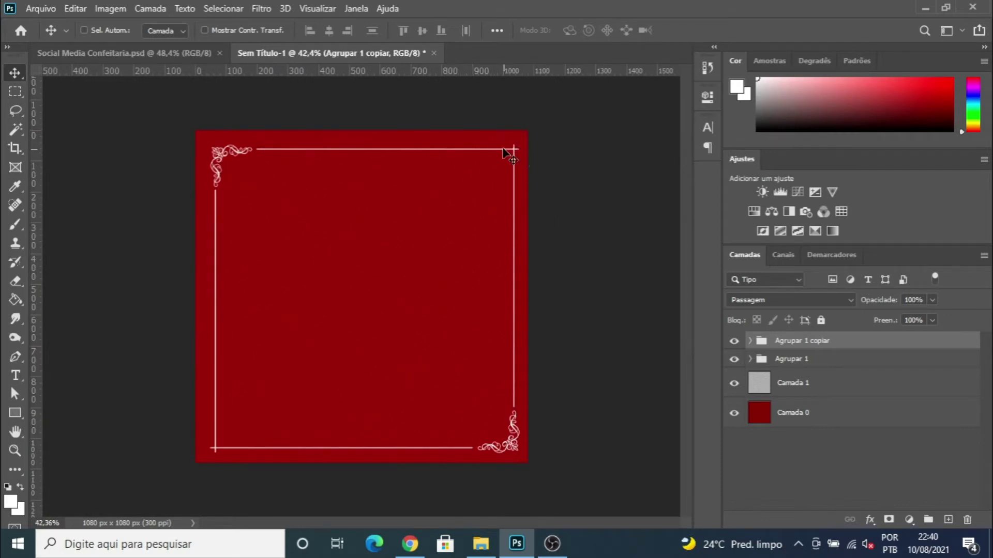
scroll(514, 152, "up", 2)
scroll(490, 257, "down", 2)
scroll(244, 413, "up", 1)
scroll(227, 422, "down", 1)
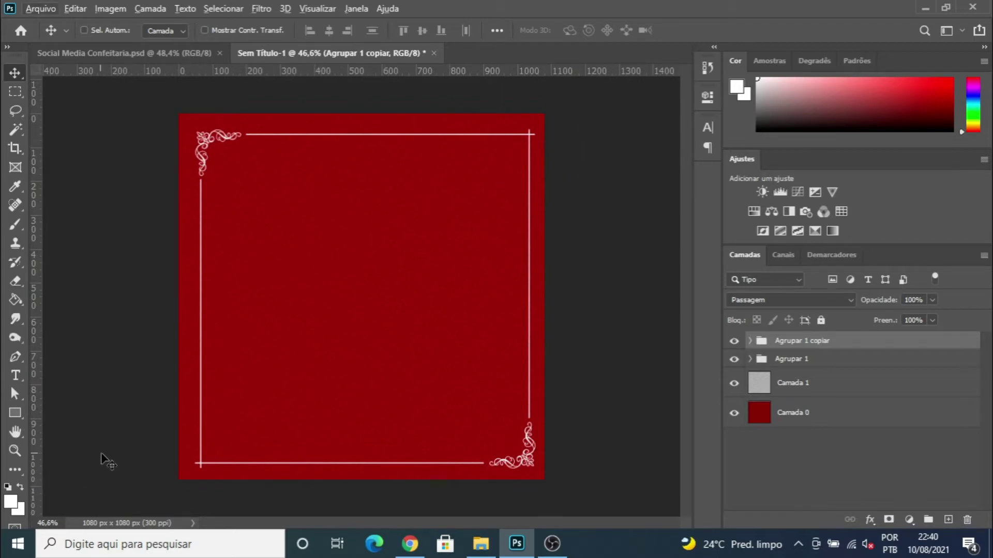
- Group Agrupar 1 and Agrupar 1 copiar together and name the new group Arabesco
left_click(801, 358, "shift")
key("ctrl+g")
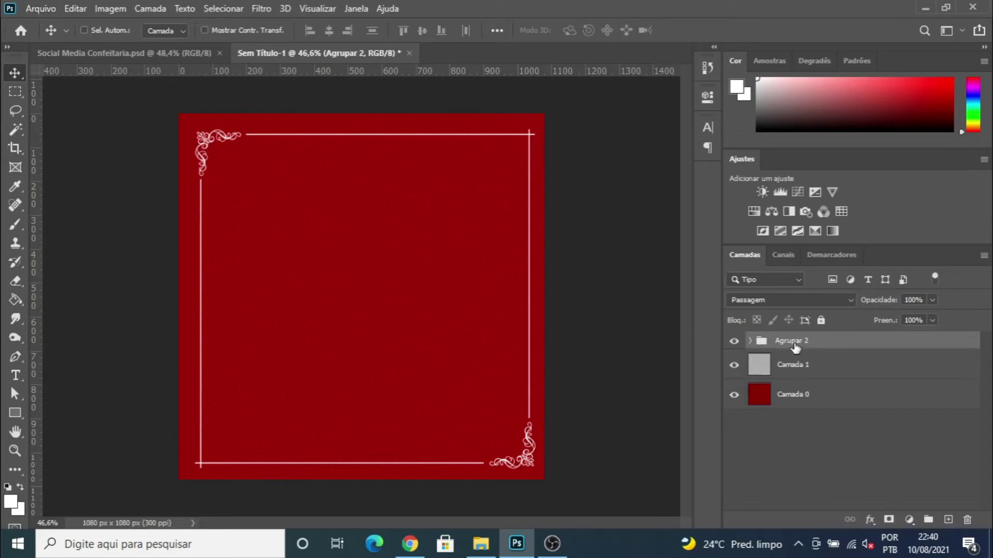
type("Arabesco")
key("Return")
- Group the background layers Camada 1 and Camada 0 and name the group BG
left_click(792, 373)
left_click(792, 399, "shift")
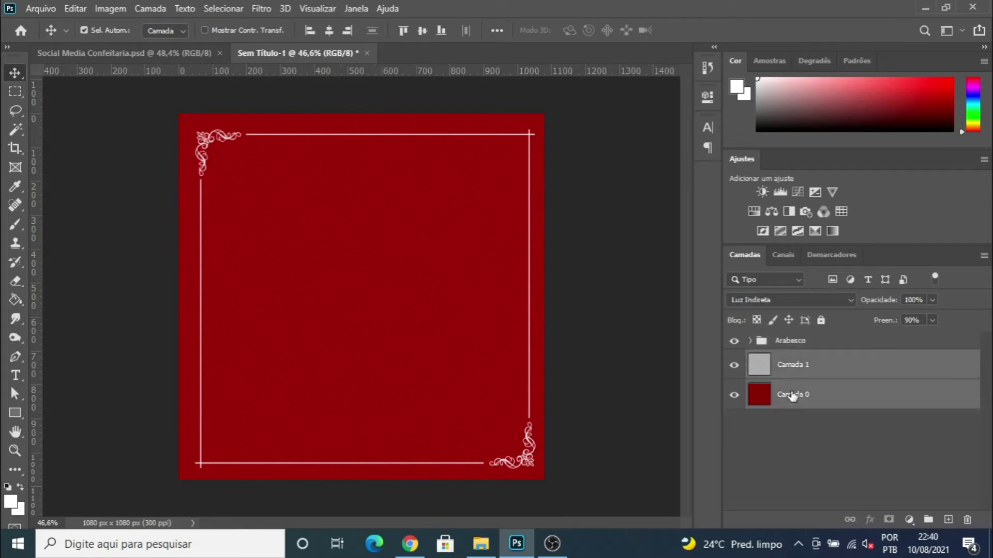
key("ctrl+g")
type("B")
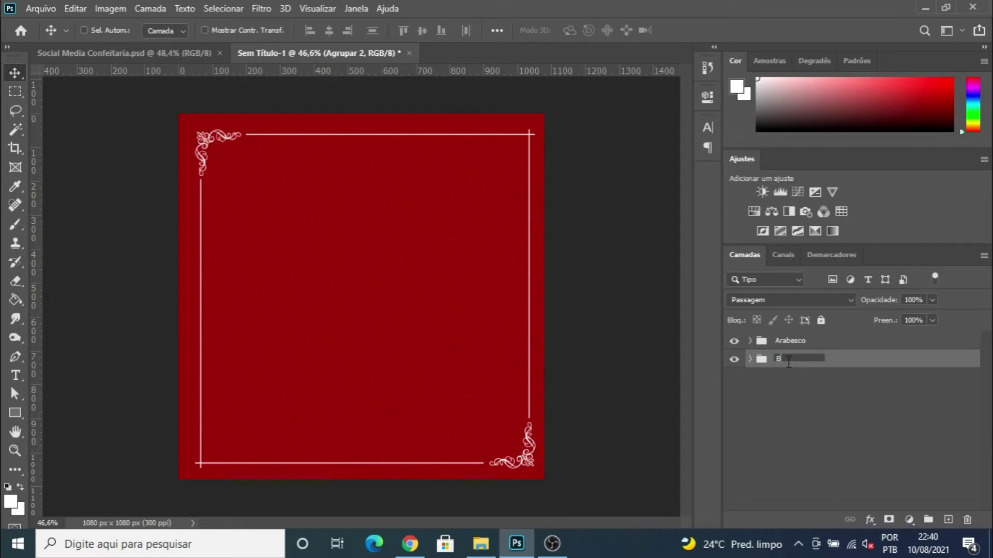
type("G")
key("Return")
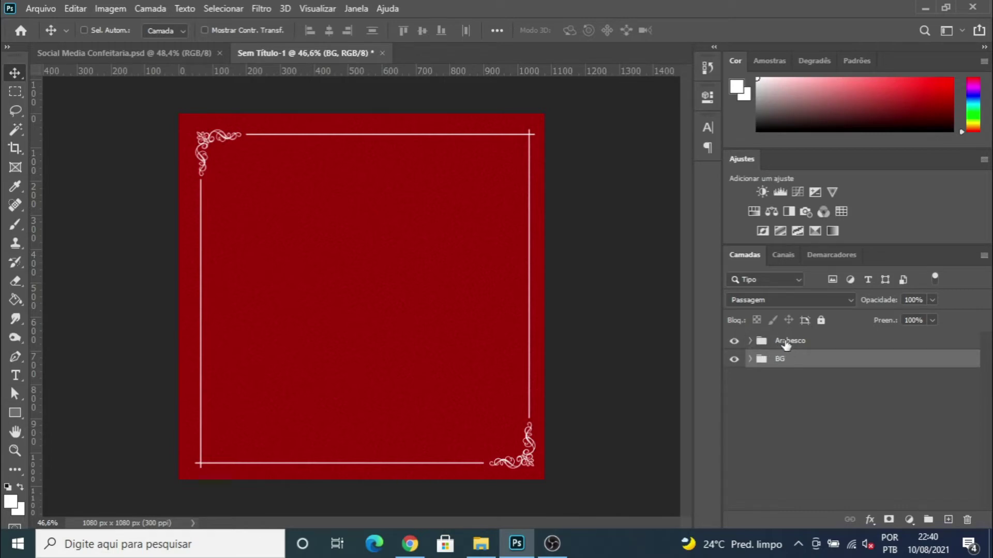
- Show the guides and toggle the visibility of Agrupar 1 copiar inside Arabesco to check which frame half it holds
key("ctrl+semicolon")
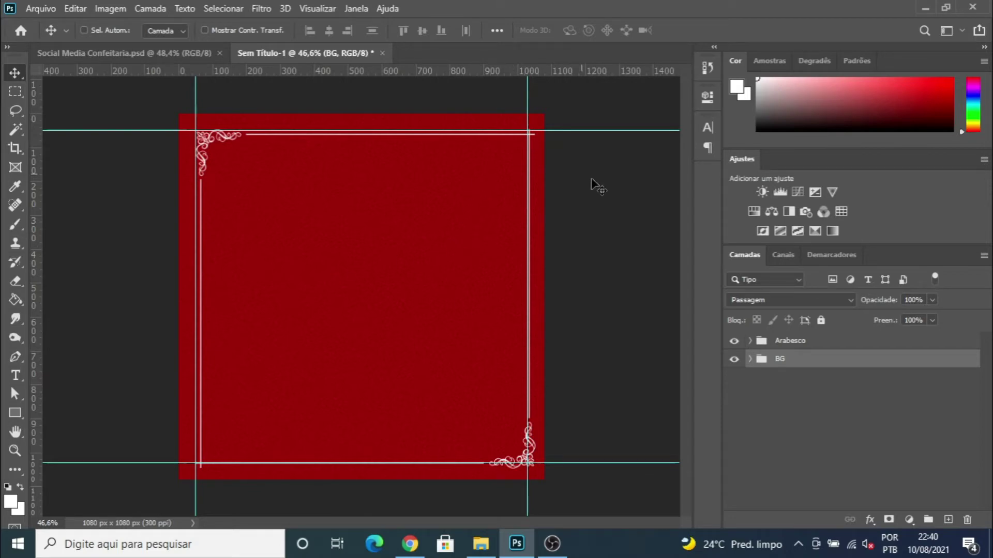
left_click(773, 343)
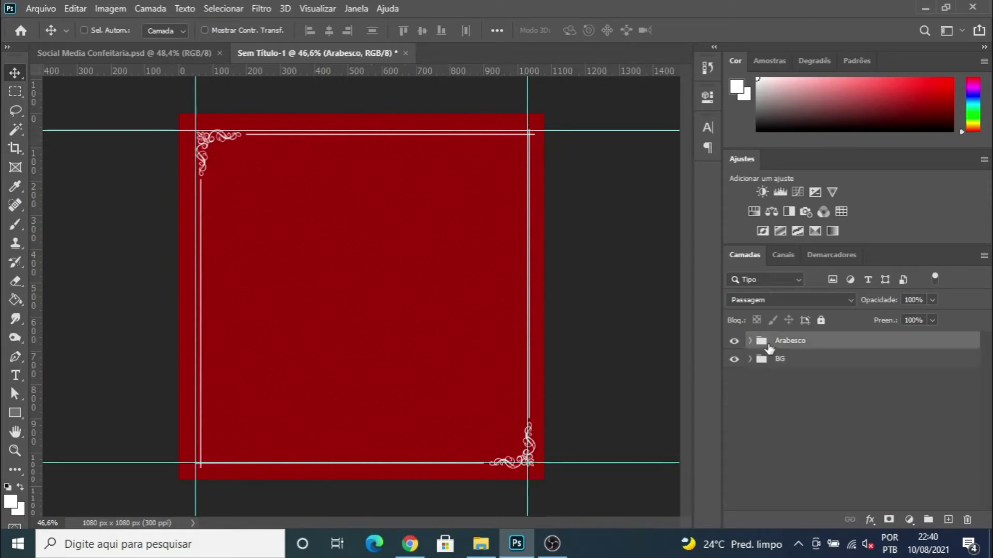
left_click(751, 341)
left_click(736, 361)
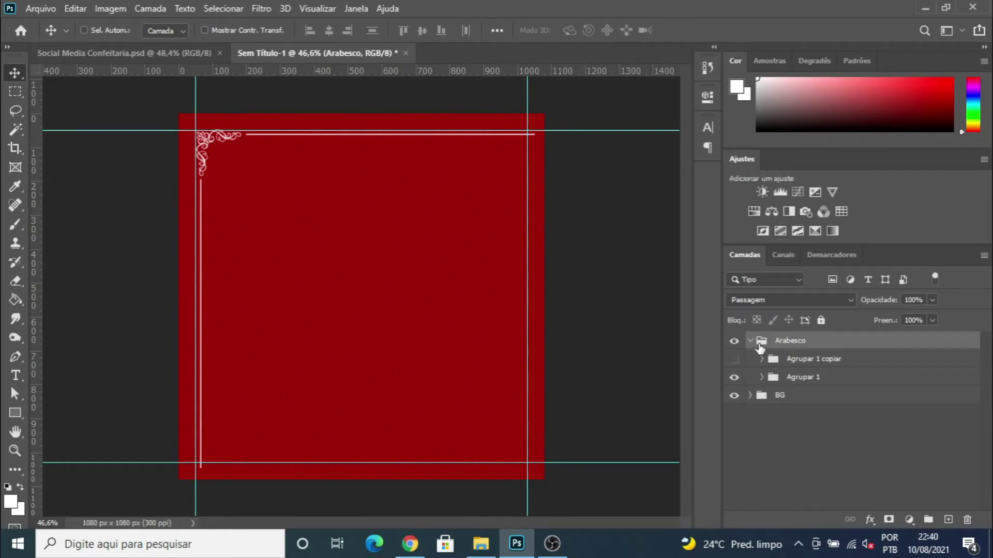
left_click(734, 359)
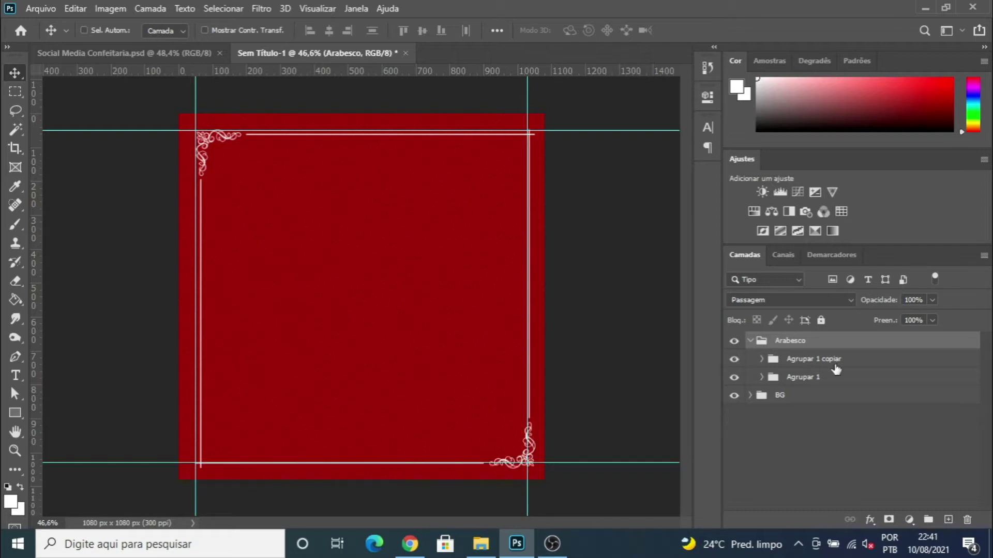
- Move the group Agrupar 1 copiar inward so its corner ornament sits within the lower-right margin guides
left_click(830, 359)
scroll(522, 470, "up", 6)
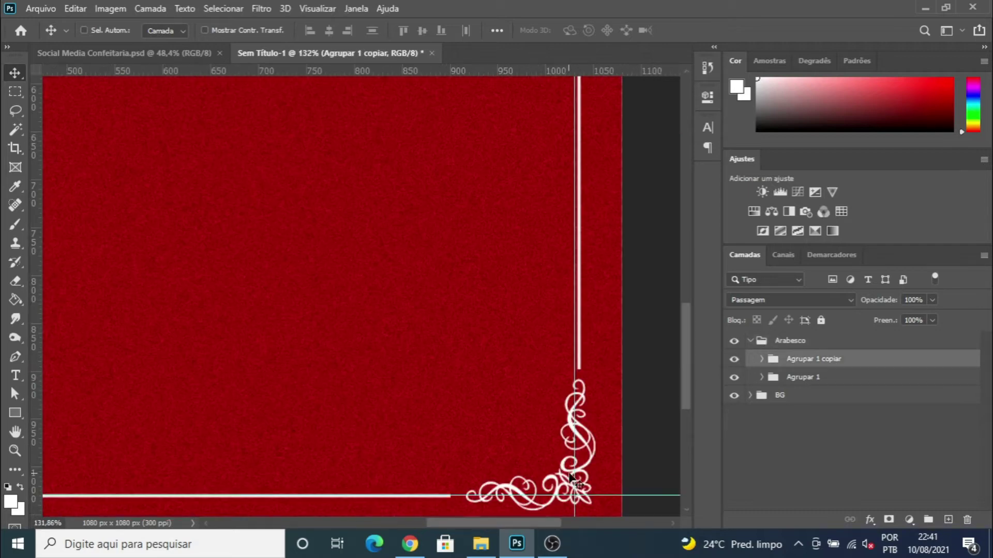
scroll(573, 474, "down", 1)
left_click_drag(561, 438, 561, 442)
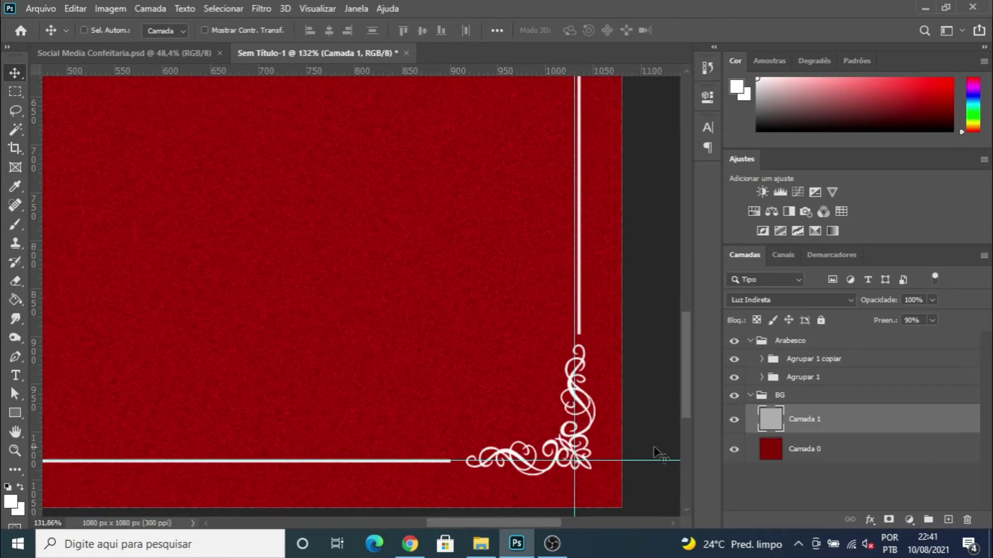
left_click(756, 396)
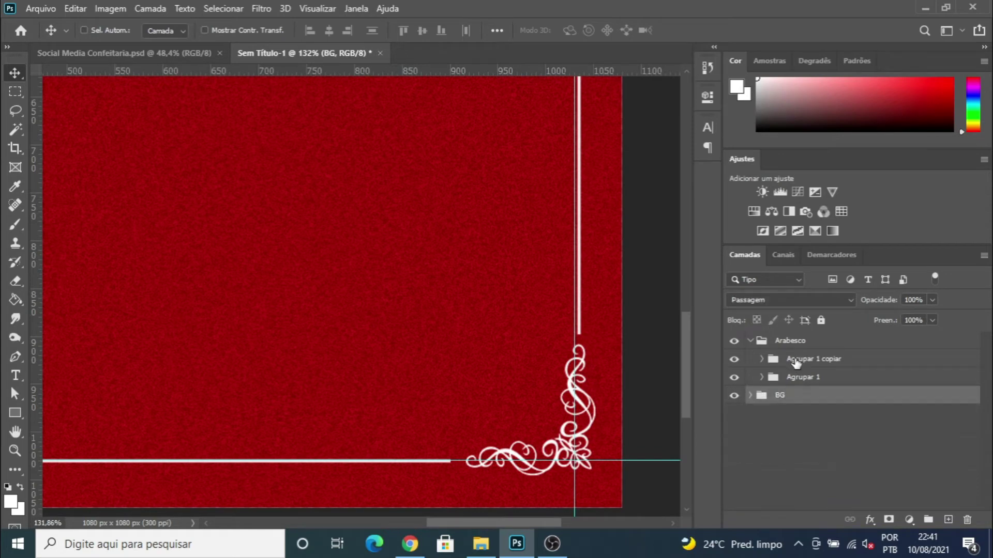
left_click(796, 362)
left_click_drag(567, 451, 548, 438)
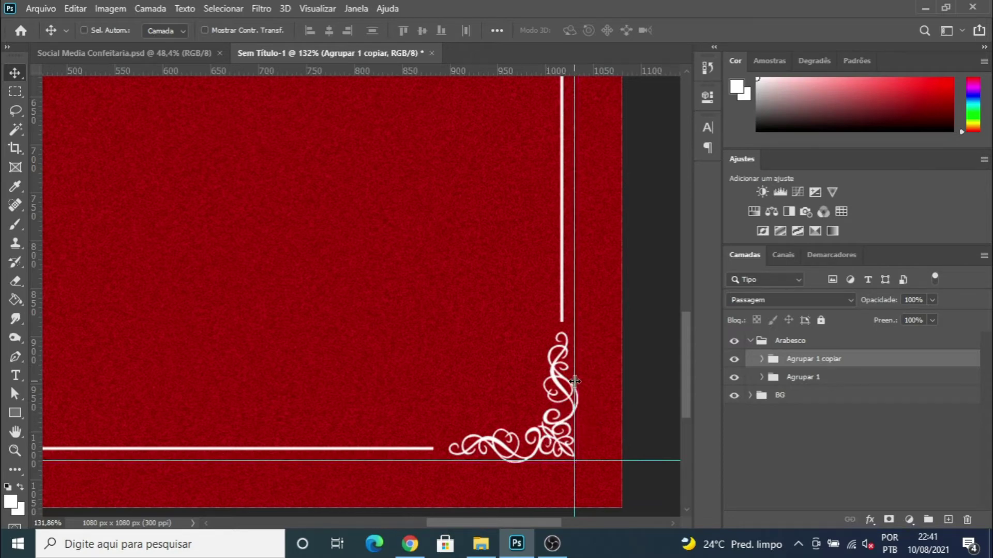
- Check the whole frame, hide the guides and collapse the Arabesco group
scroll(594, 437, "down", 5)
scroll(588, 446, "down", 2)
scroll(409, 402, "up", 1)
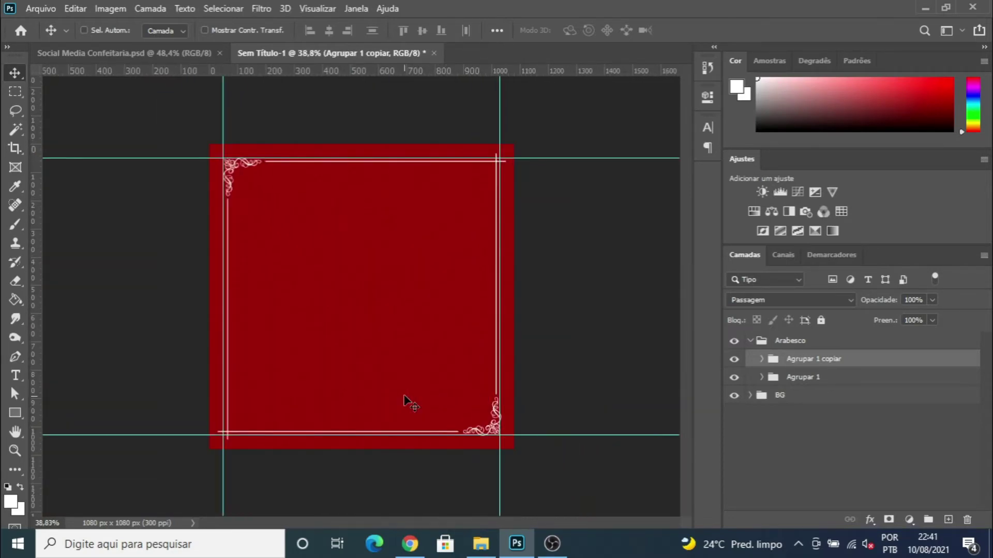
key("ctrl+semicolon")
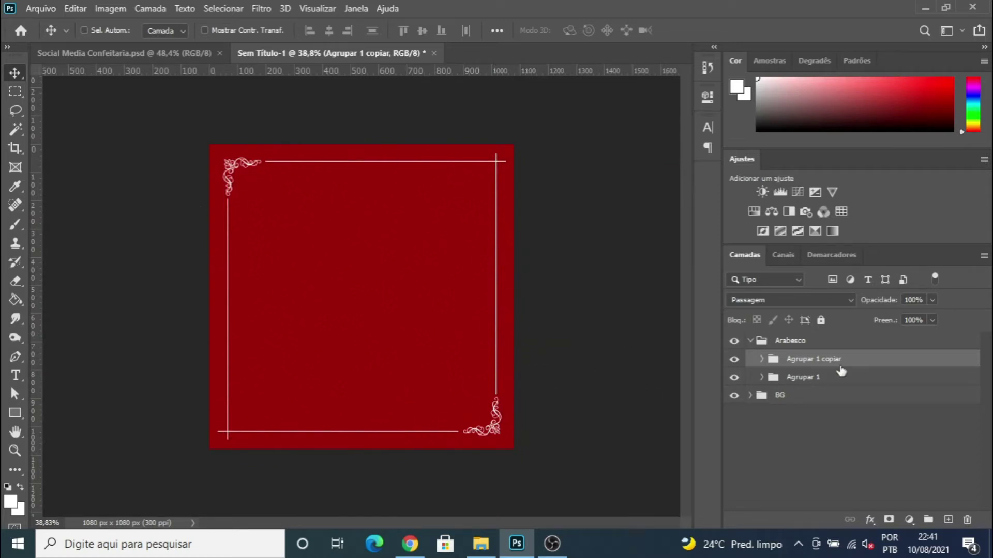
left_click(751, 341)
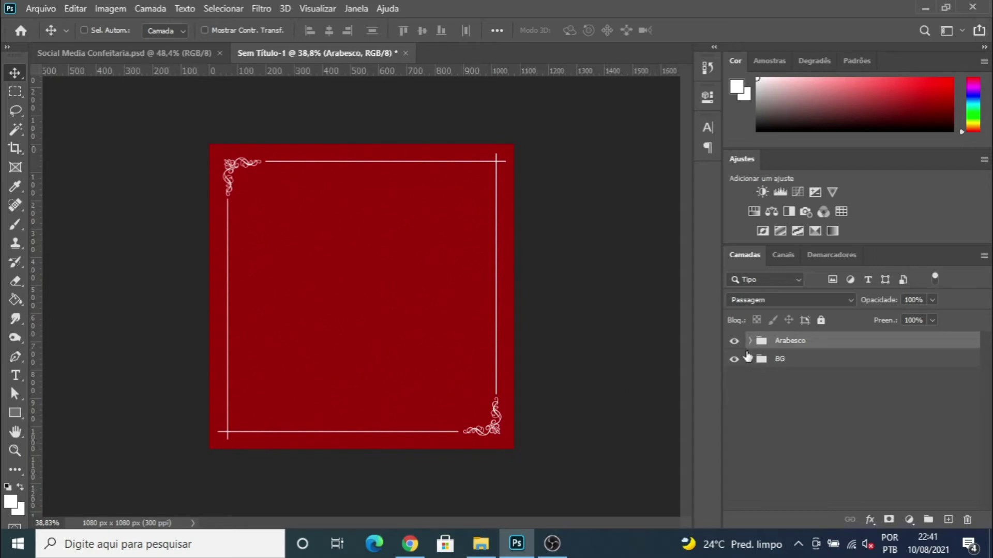
scroll(302, 343, "up", 2)
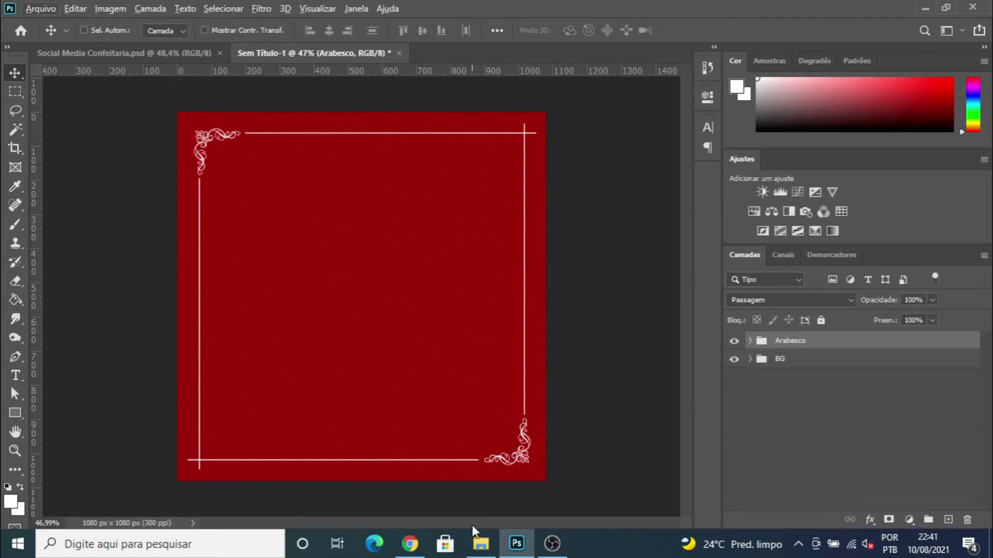
- Place the Bombom com kit kat cake image on the canvas, scale it down and position it slightly lower inside the frame
left_click(481, 543)
left_click_drag(861, 168, 355, 334)
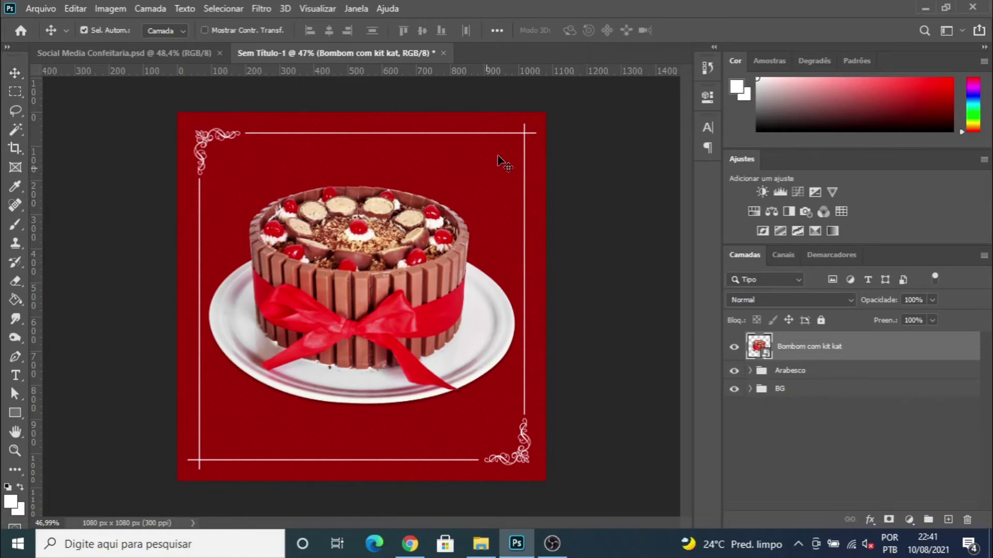
left_click_drag(539, 114, 511, 141)
left_click_drag(390, 278, 390, 303)
key("Return")
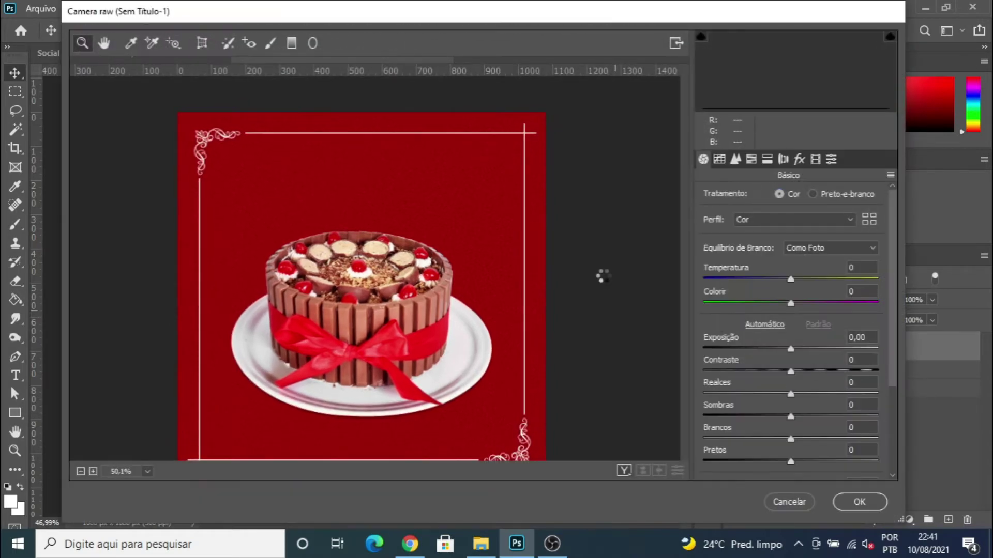
- In the Camera Raw filter for the cake, set Claridade to +29, Exposição to -0,15 and Contraste to +5
scroll(750, 362, "down", 2)
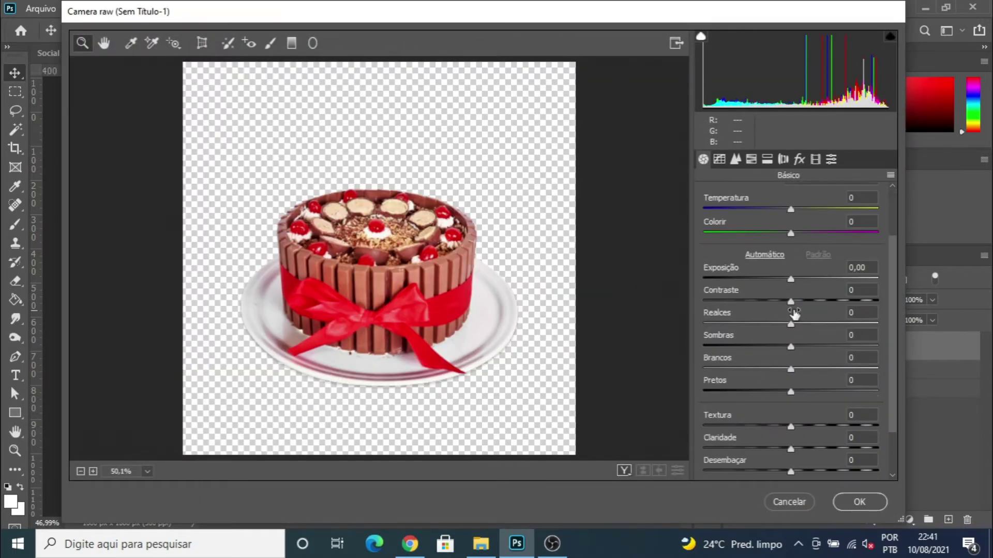
scroll(787, 382, "down", 1)
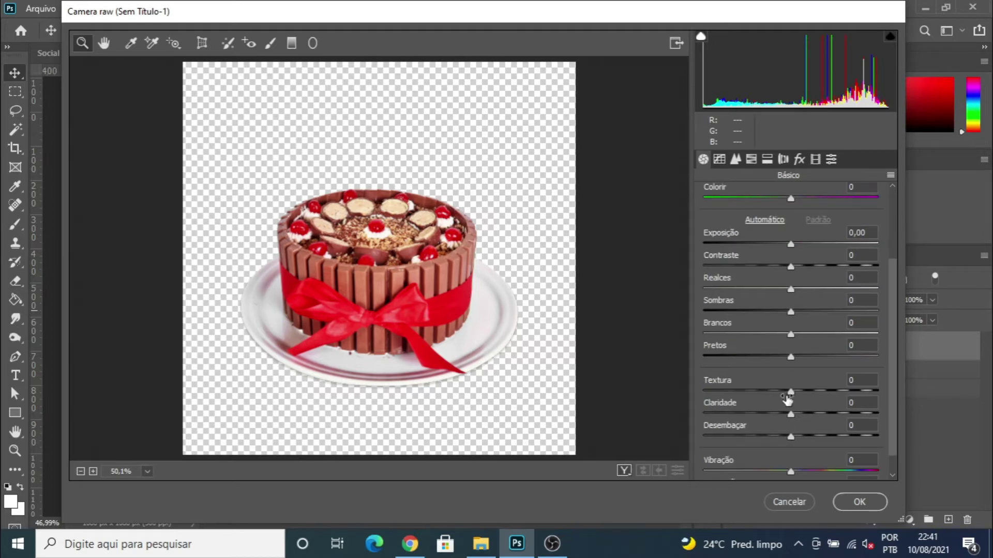
left_click_drag(791, 414, 816, 416)
scroll(781, 305, "up", 1)
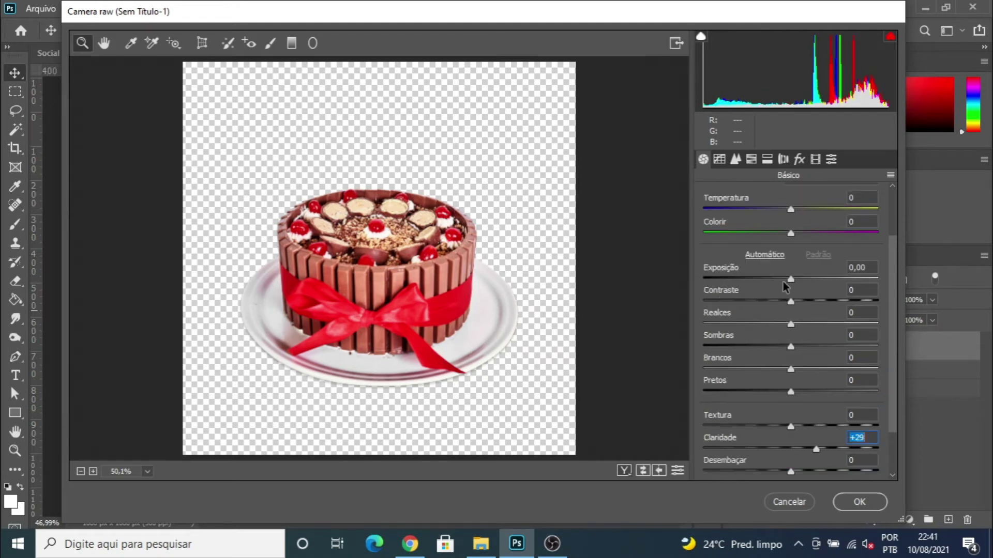
left_click_drag(791, 279, 788, 280)
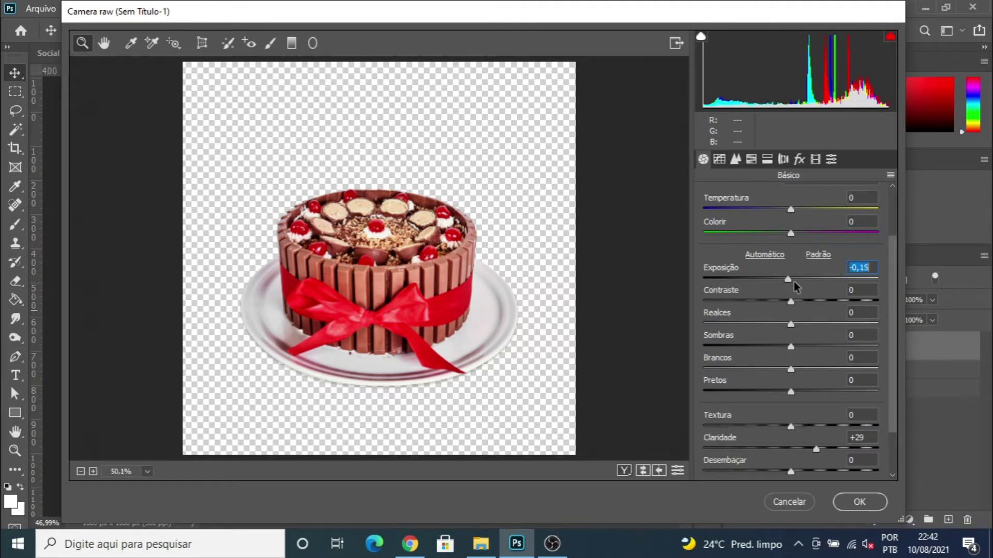
left_click_drag(789, 299, 794, 301)
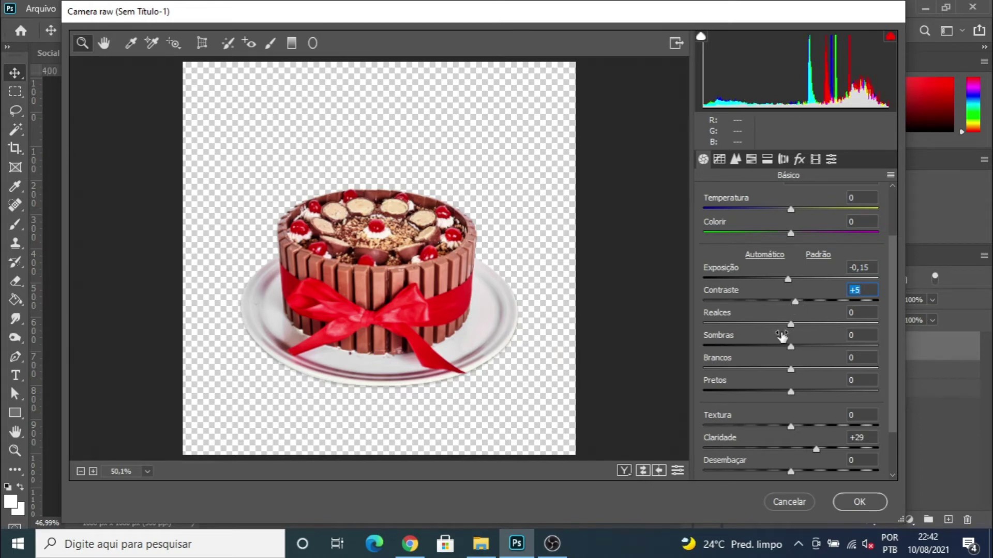
- Set Sombras to -13, Brancos to +5 and Pretos to -13, and apply the Camera Raw filter
left_click_drag(791, 346, 779, 346)
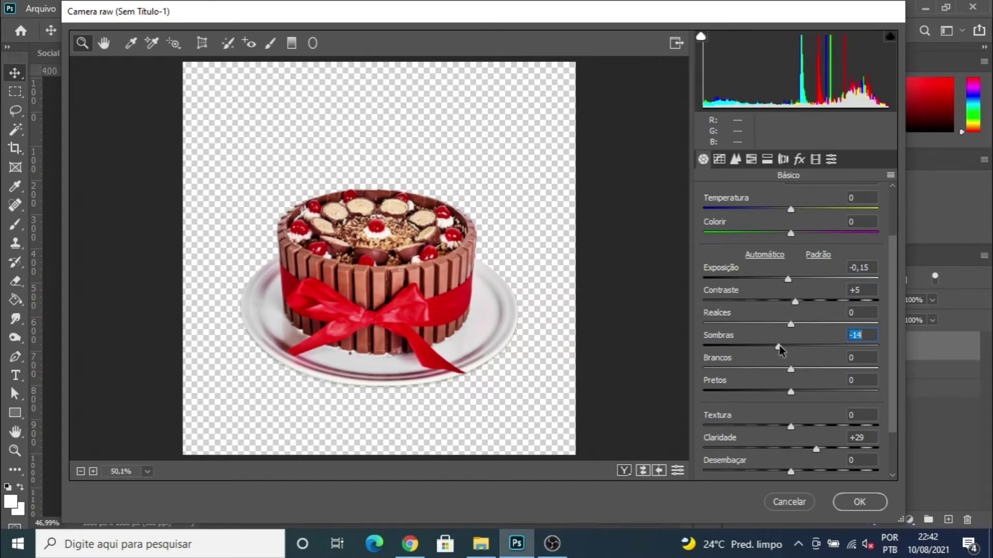
left_click_drag(780, 346, 782, 393)
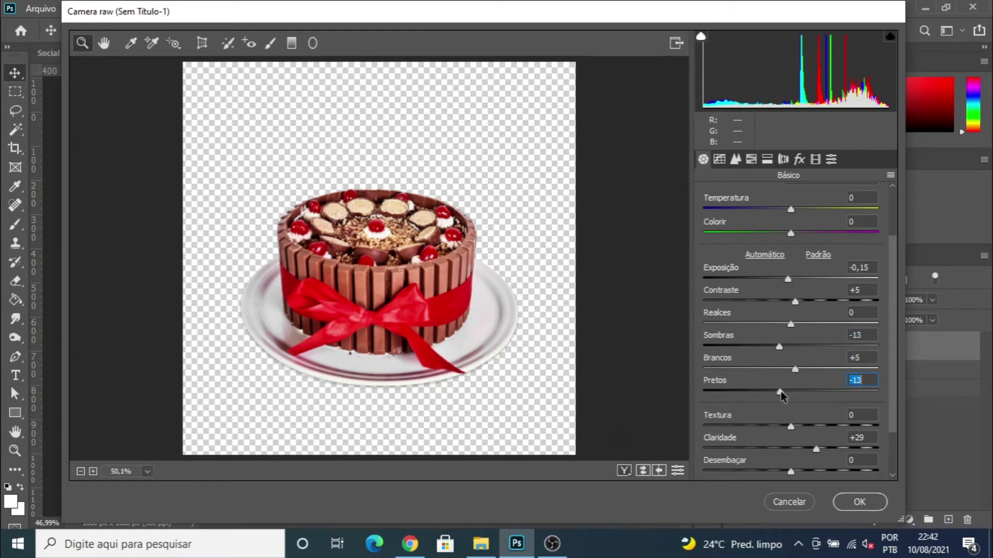
scroll(806, 368, "down", 2)
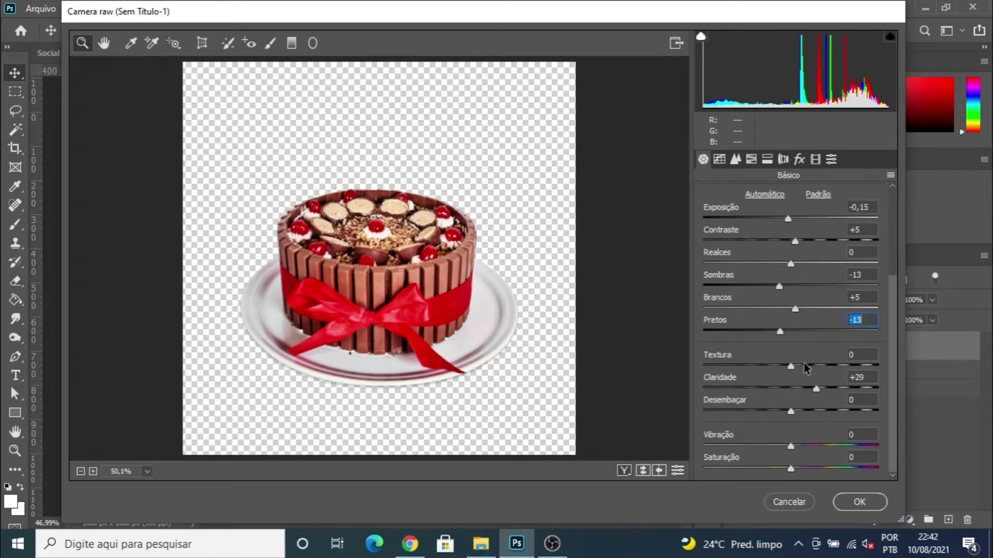
scroll(803, 386, "up", 4)
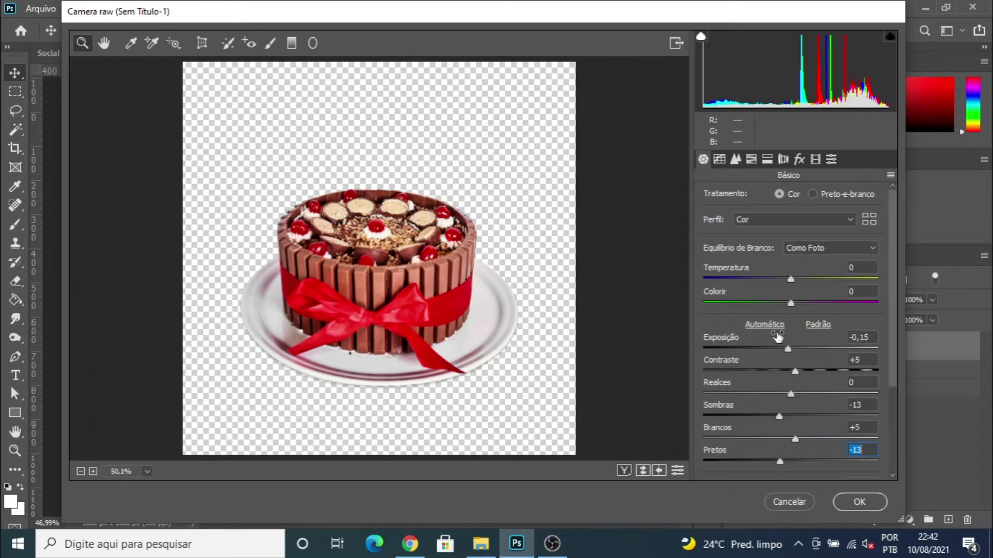
left_click(874, 509)
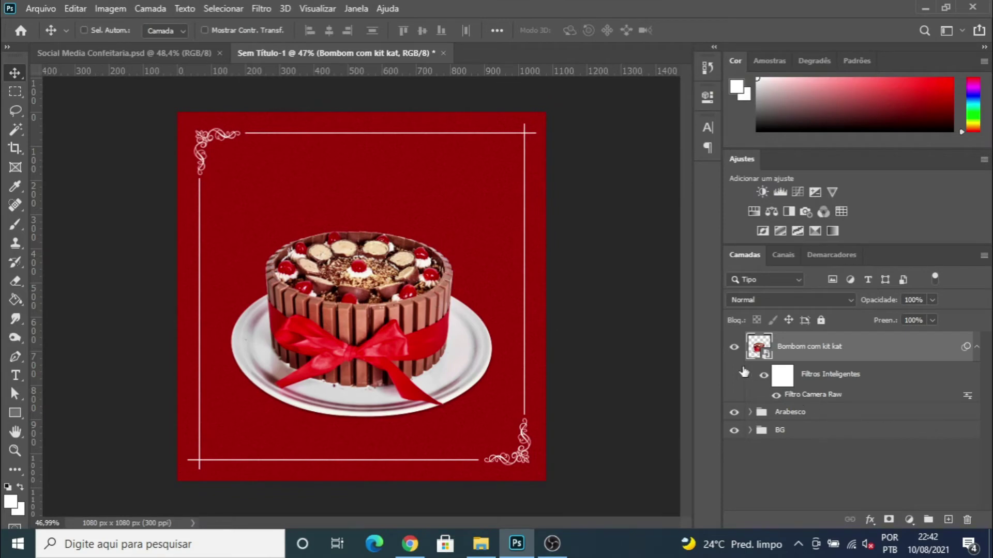
- Compare the cake with and without its smart filters
left_click(765, 376)
left_click(766, 377)
scroll(380, 318, "up", 3)
scroll(362, 331, "down", 3)
- Move the Bombom com kit kat cake slightly upward inside the frame
scroll(324, 373, "up", 1)
scroll(365, 335, "up", 1)
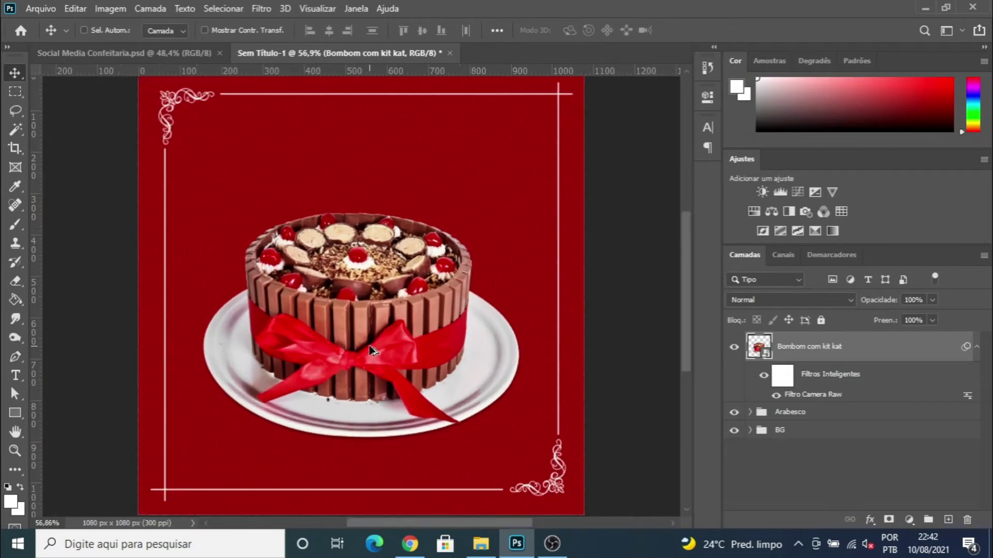
scroll(383, 326, "down", 1)
left_click_drag(384, 301, 386, 293)
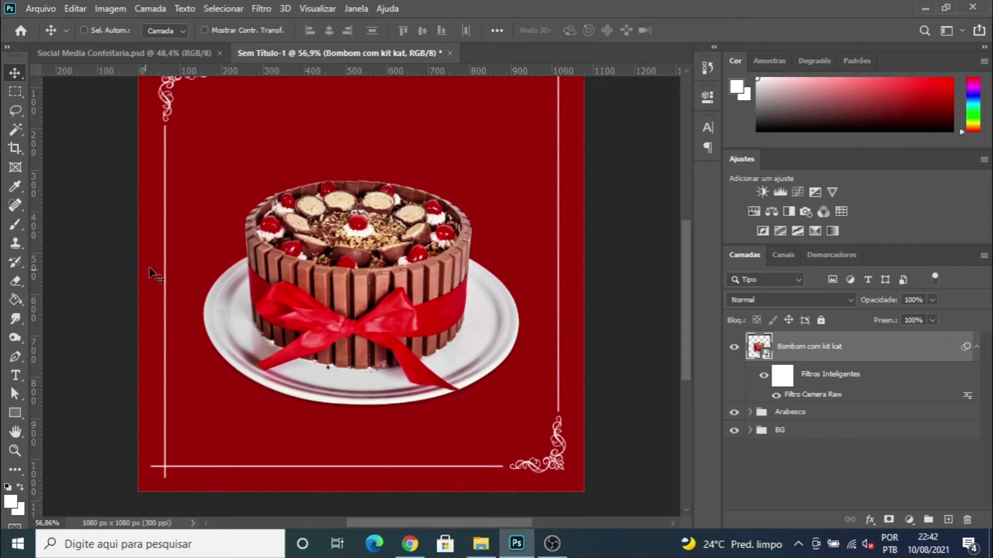
- Create a new empty layer directly above the Arabesco group, beneath the cake layer
scroll(322, 342, "down", 3)
scroll(321, 341, "up", 3)
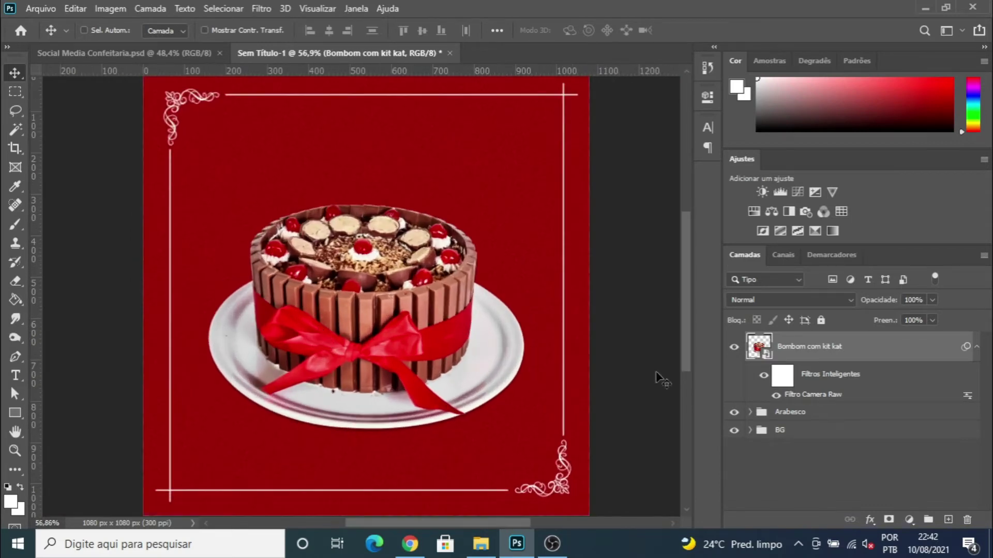
left_click(796, 413)
left_click(947, 520)
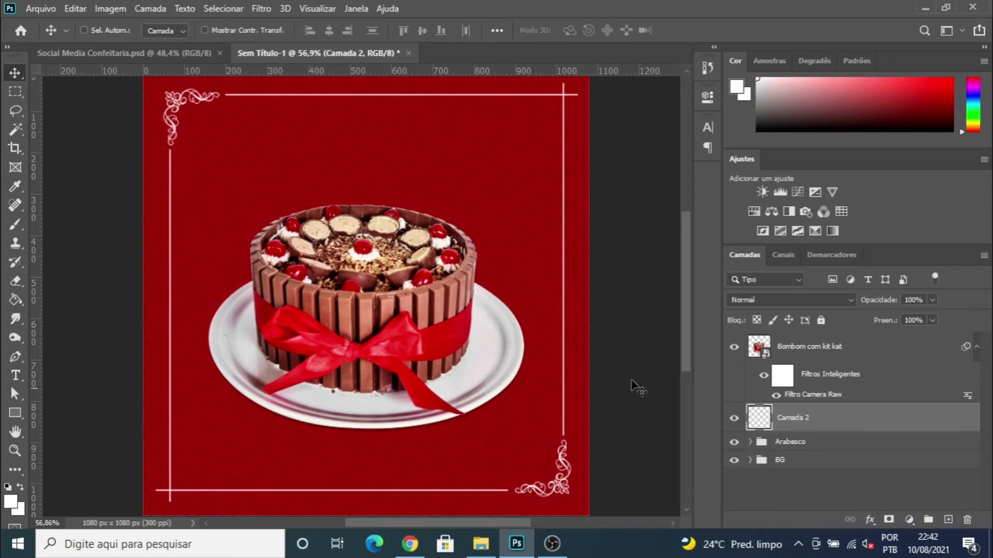
- Activate the Brush tool and enlarge its soft tip to 900 px
key("b")
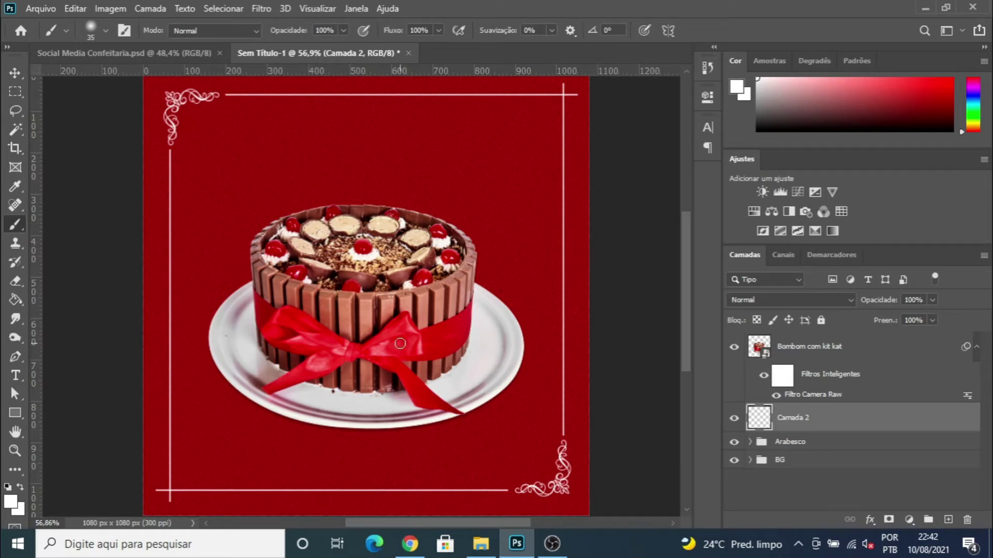
key("bracketright")
key("bracketright")
key("bracketright")
key("bracketright")
key("bracketright")
key("bracketright")
key("bracketright")
key("bracketright")
key("bracketright")
key("bracketright")
key("bracketright")
key("bracketright")
key("bracketright")
key("bracketright")
key("bracketright")
key("bracketright")
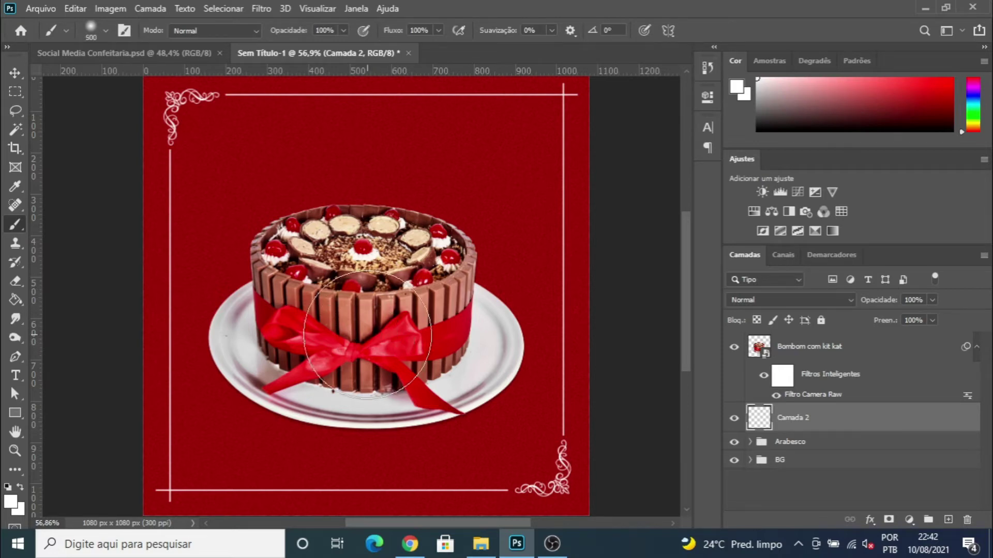
key("bracketright")
key("bracketright")
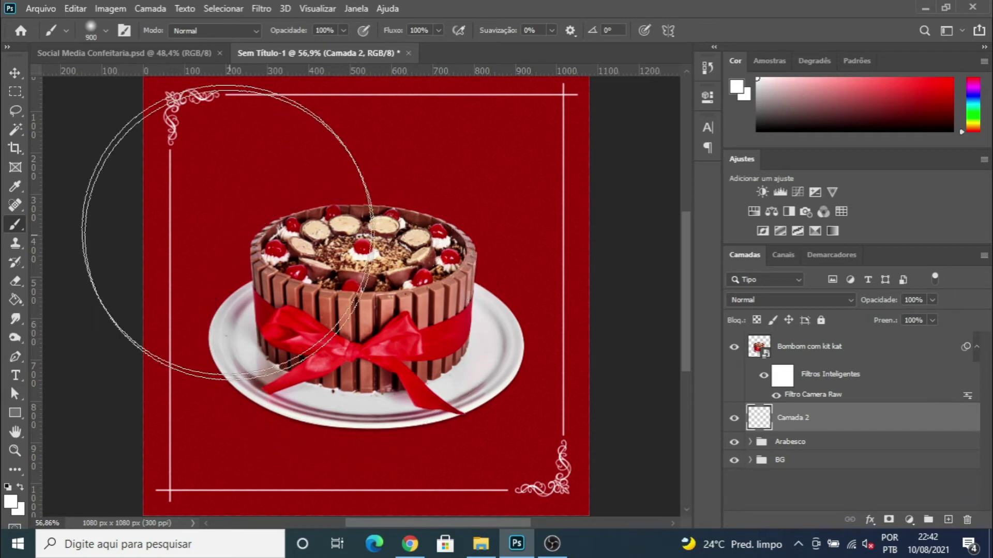
- Flatten the soft brush tip into a wide horizontal ellipse and enlarge it to 1000 px to match the plate
left_click(107, 30)
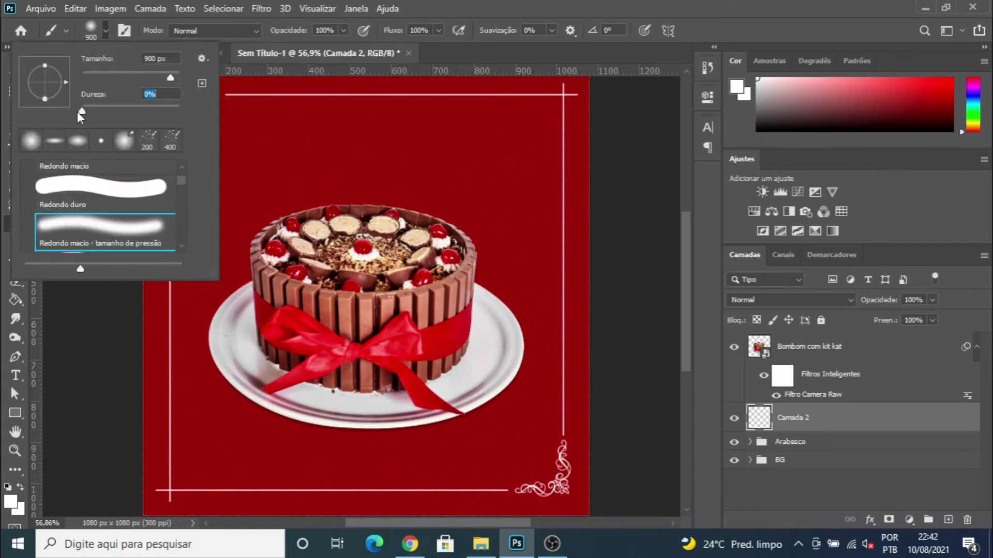
mouse_move(45, 67)
left_mouse_down()
mouse_move(72, 84)
mouse_move(44, 76)
left_mouse_up()
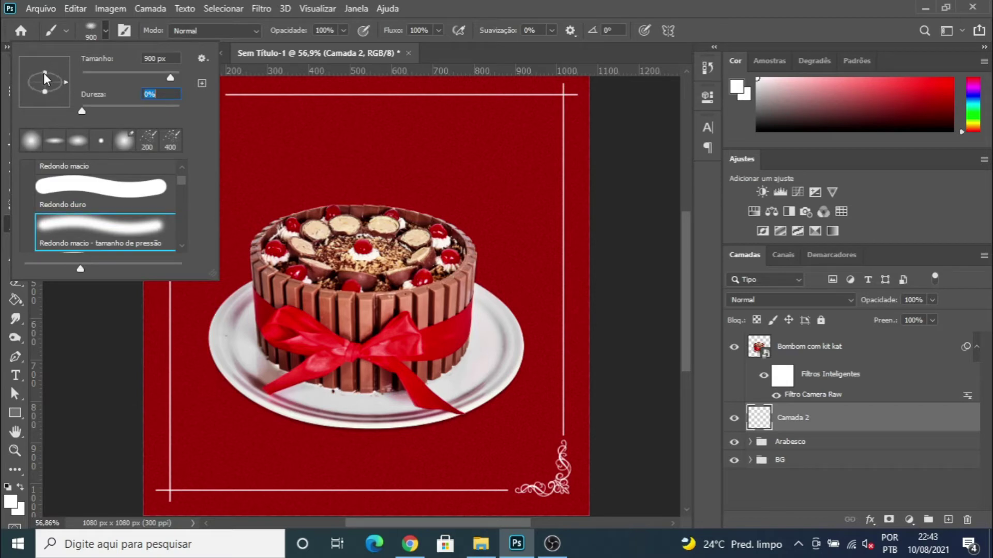
left_click(106, 28)
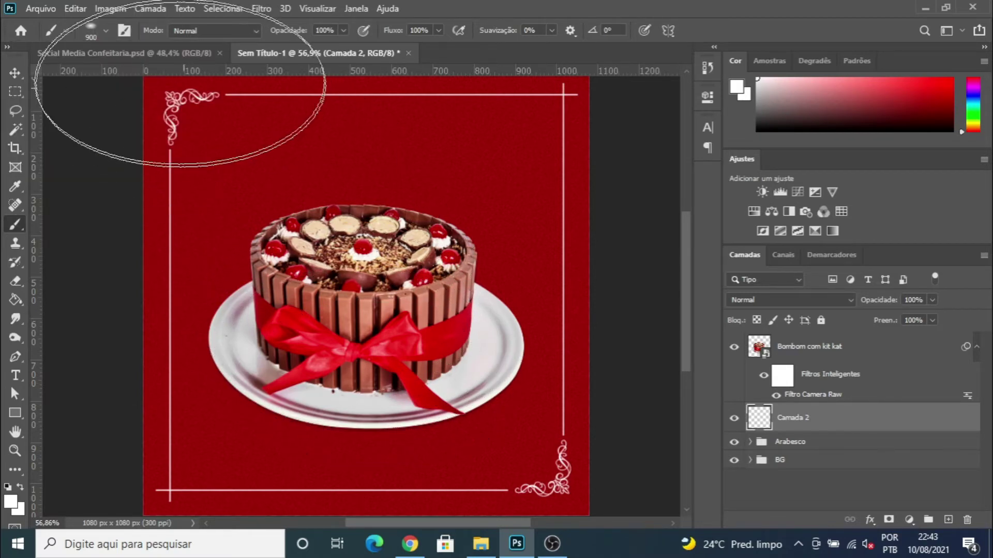
left_click(107, 30)
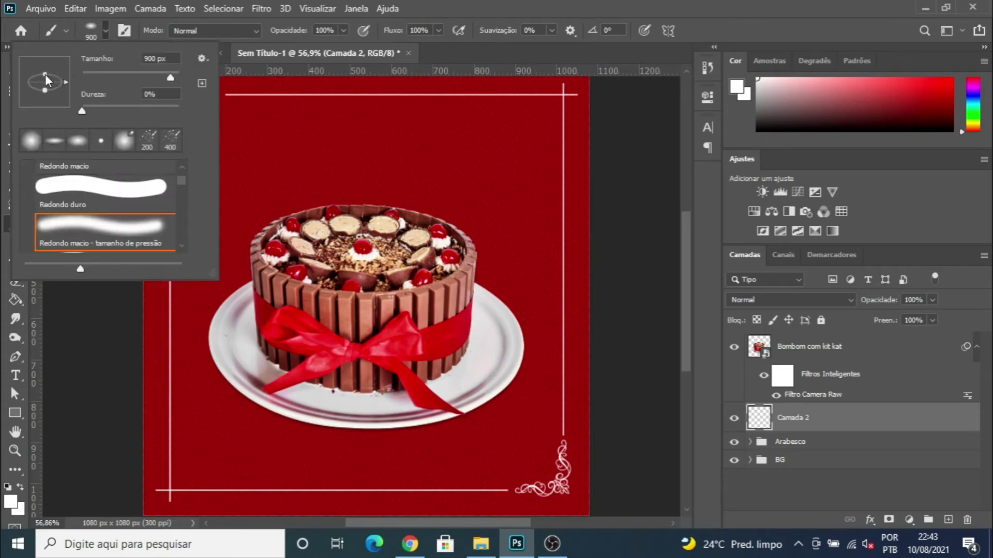
left_click(107, 30)
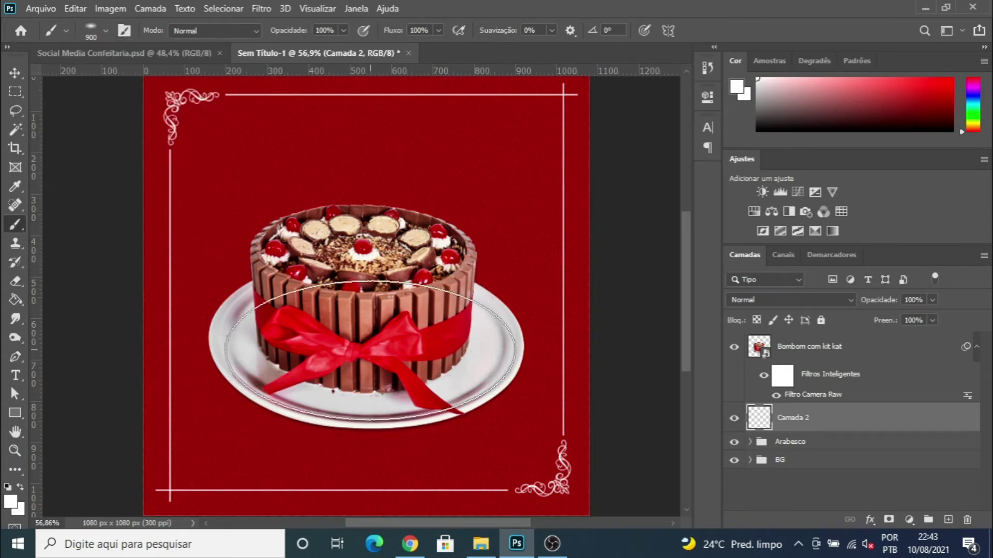
key("bracketright")
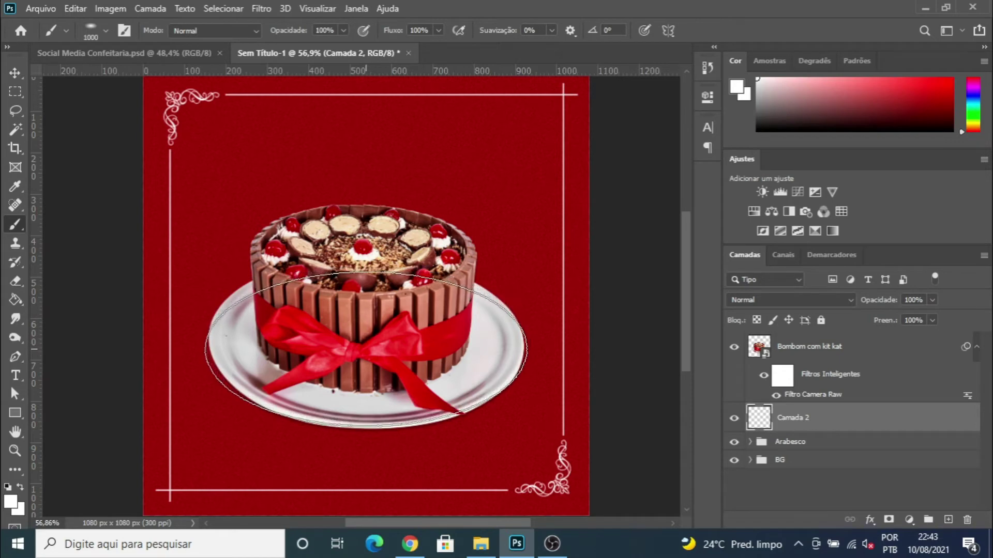
- Paint a single soft black elliptical dab on Camada 2 as a wide shadow beneath the cake plate
left_click(366, 354)
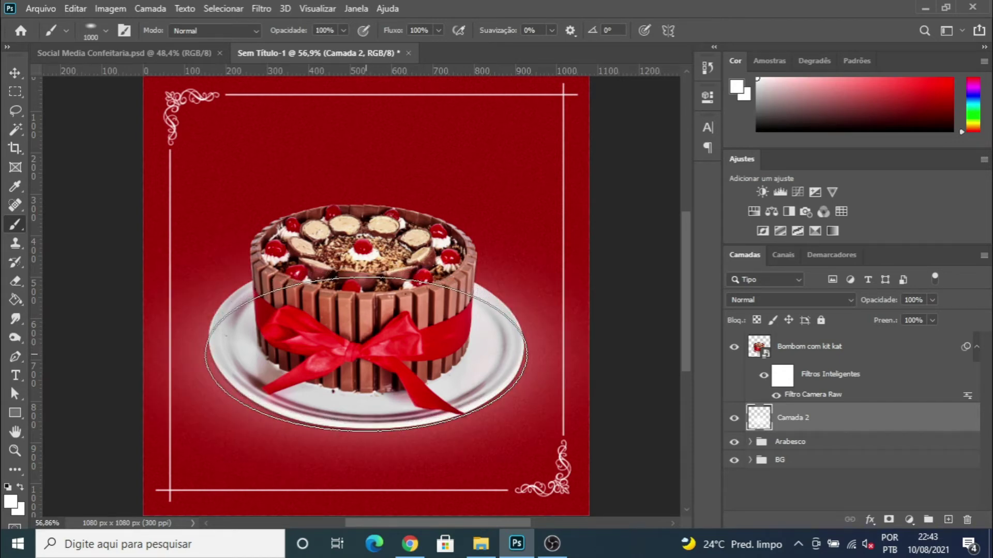
key("ctrl+z")
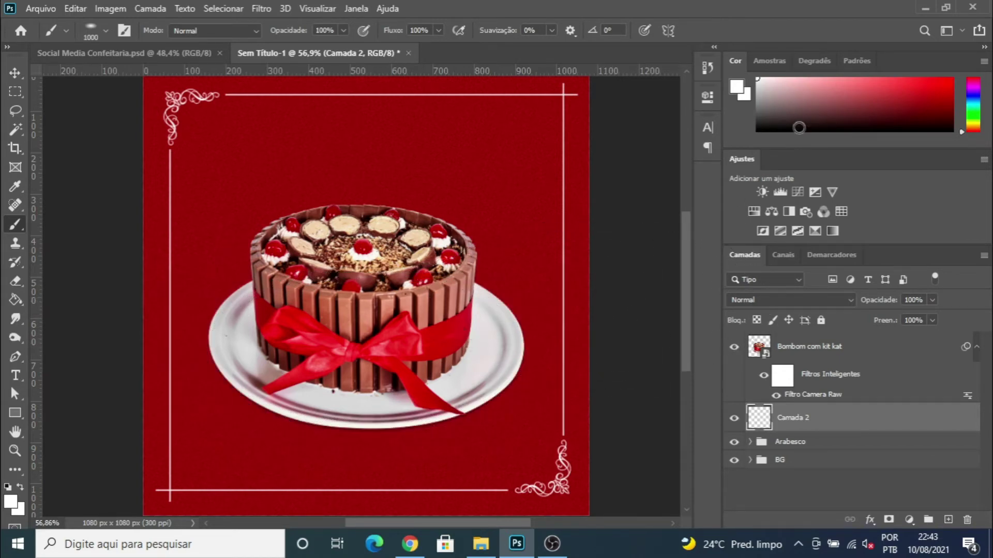
key("d")
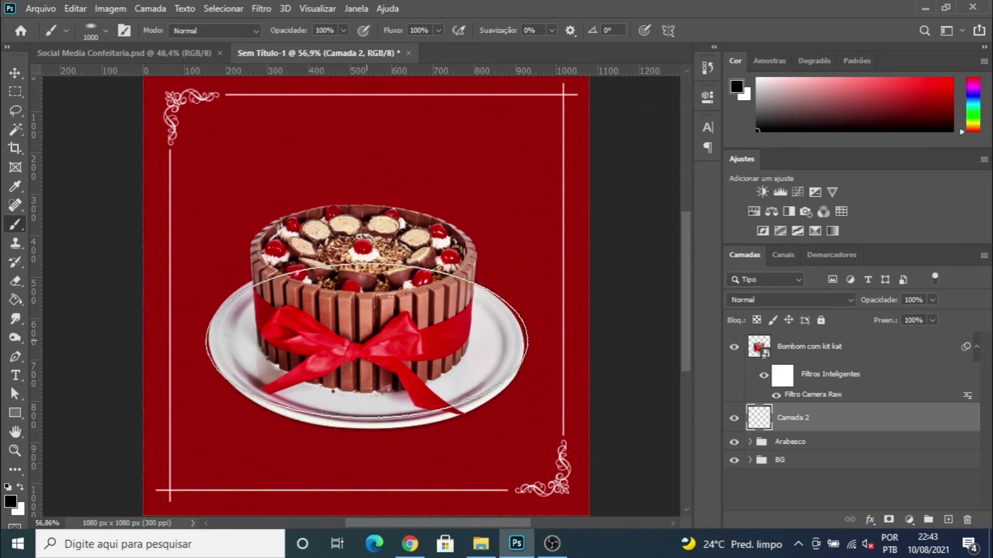
left_click(366, 349)
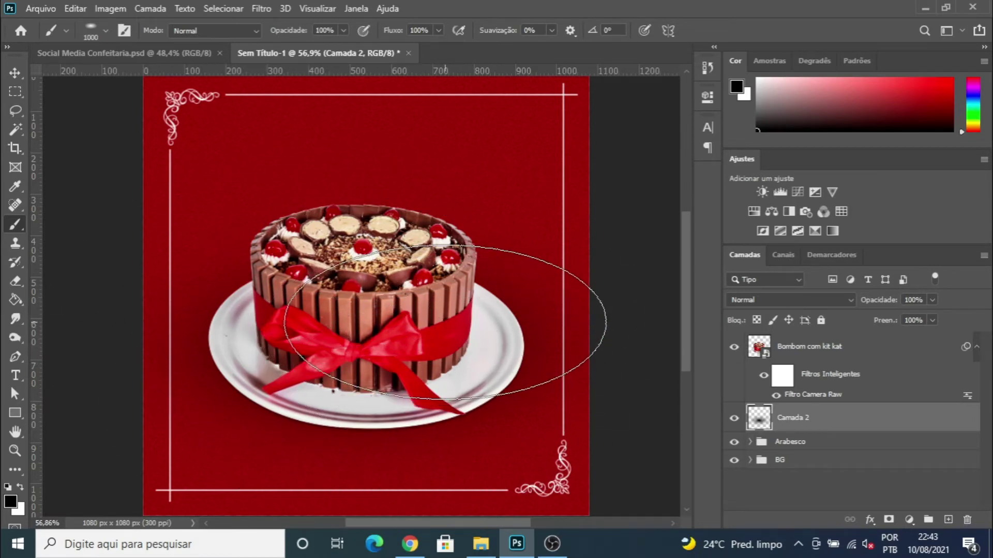
- Add a new layer above Camada 2 and paint a smaller black shadow under the plate with the brush at 800 px
left_click(949, 520)
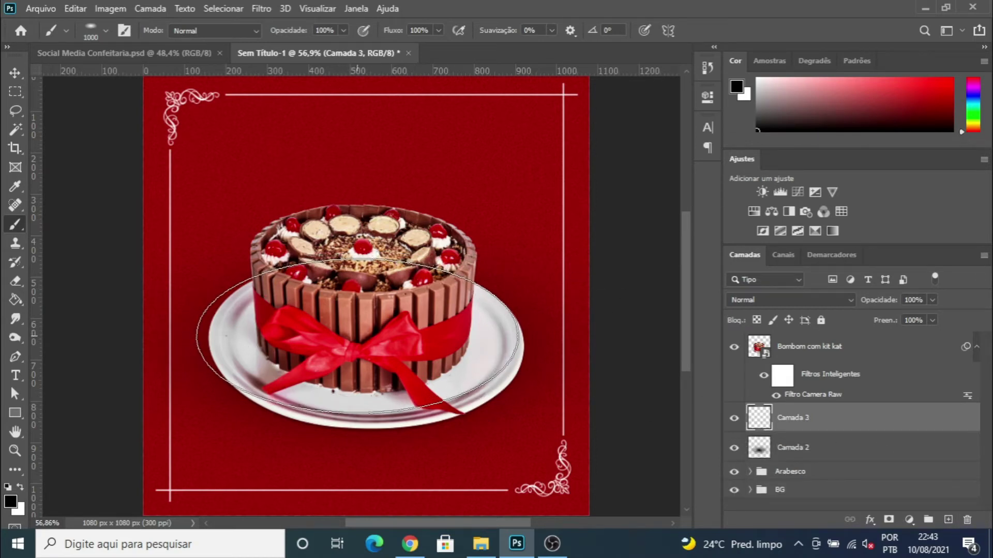
key("bracketleft")
key("bracketleft")
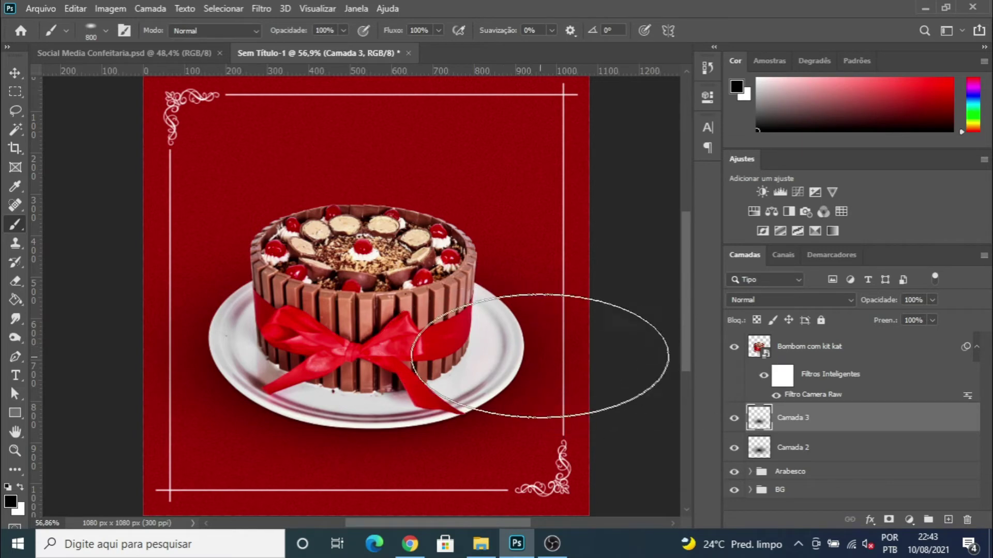
- Compare the cake with and without each of the two shadow layers, Camada 2 and Camada 3
left_click(735, 449)
left_click(735, 449)
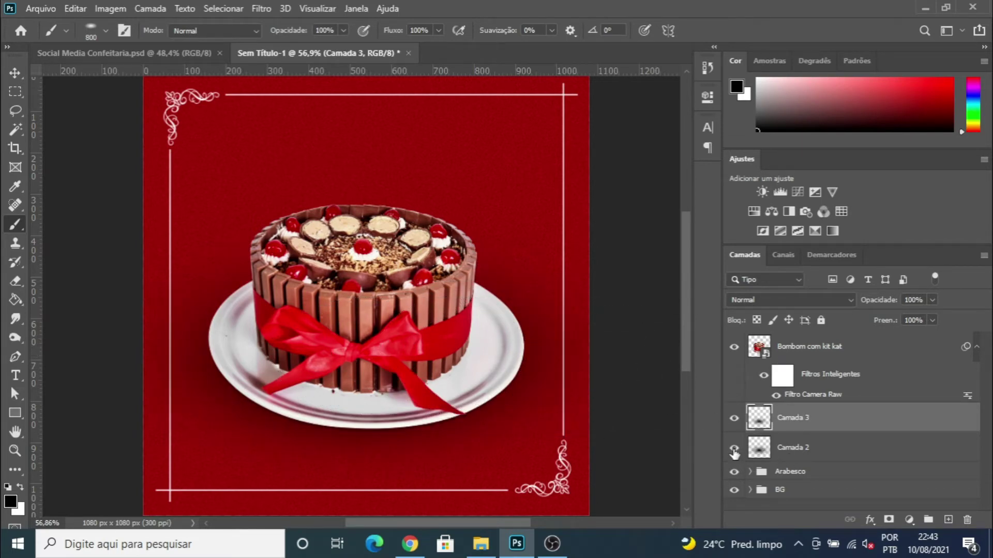
left_click(734, 420)
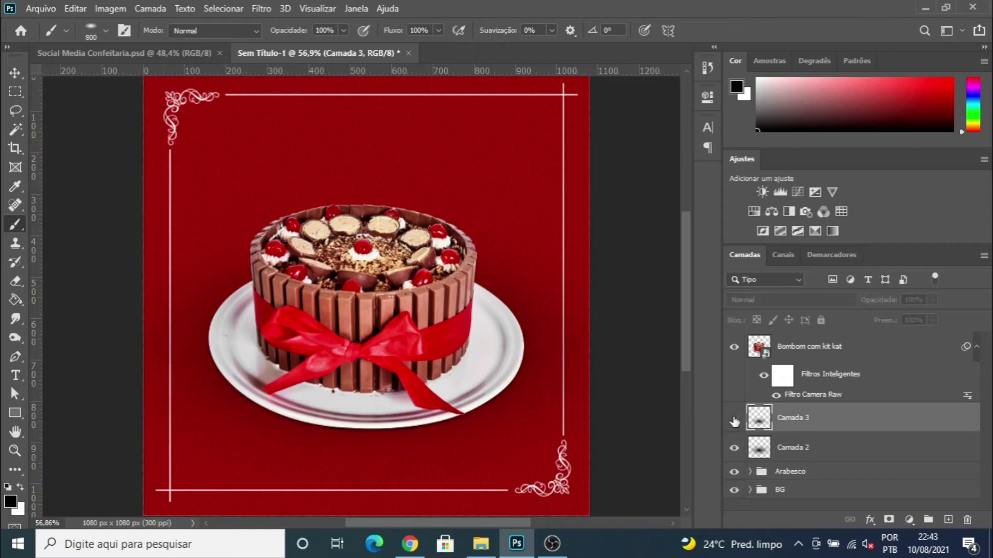
left_click(735, 420)
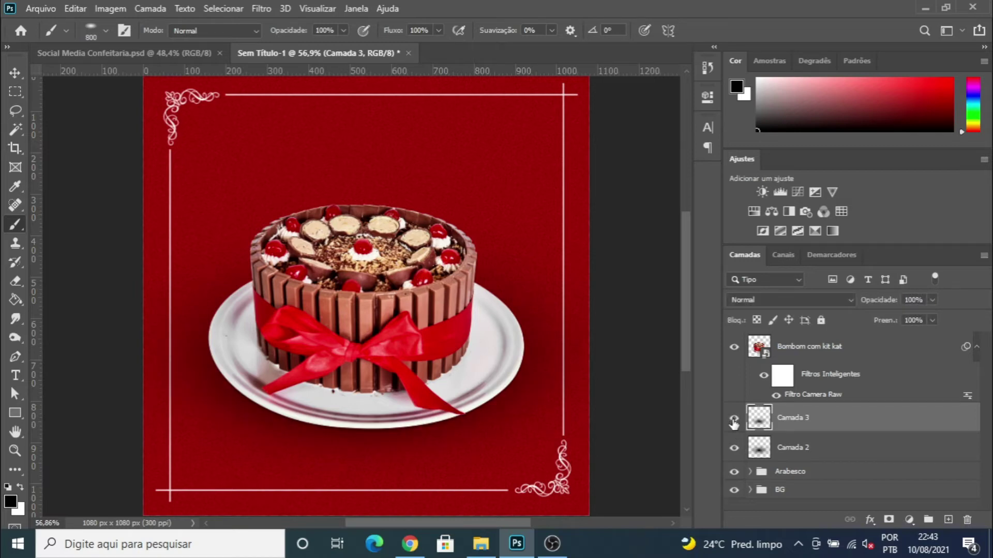
- Add a new layer above Camada 3, restore the brush tip to a full circle and reduce it to 30 px
left_click(948, 520)
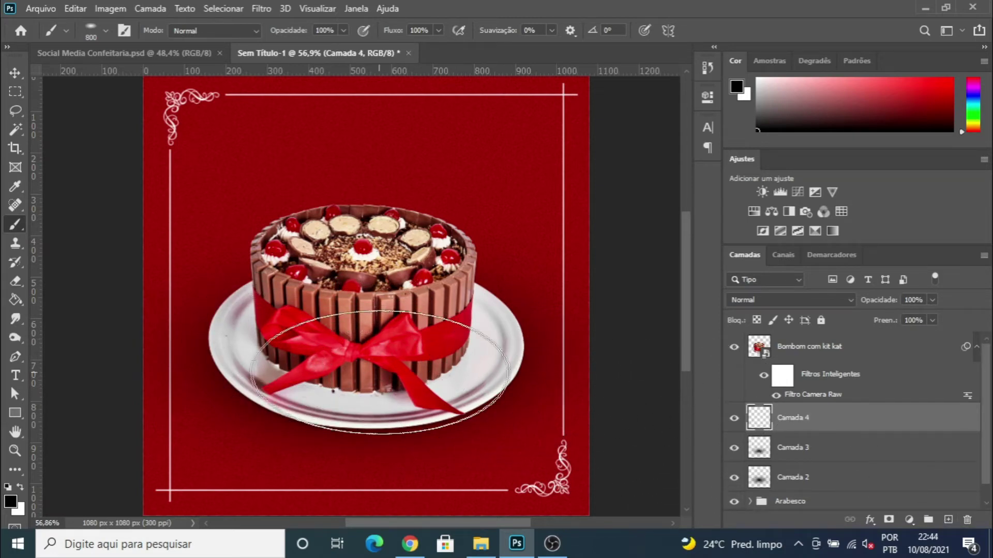
key("bracketleft")
key("bracketleft")
key("bracketleft")
key("bracketleft")
key("bracketleft")
key("bracketleft")
key("bracketleft")
key("bracketleft")
key("bracketleft")
key("bracketleft")
left_click(104, 31)
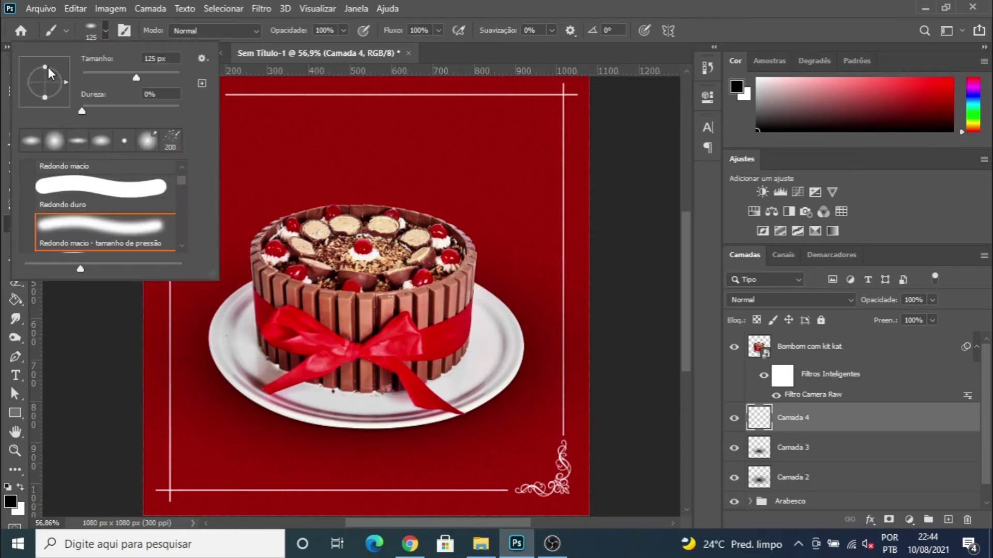
left_click(106, 31)
key("bracketleft")
key("bracketleft")
key("bracketleft")
key("bracketleft")
key("bracketleft")
key("bracketleft")
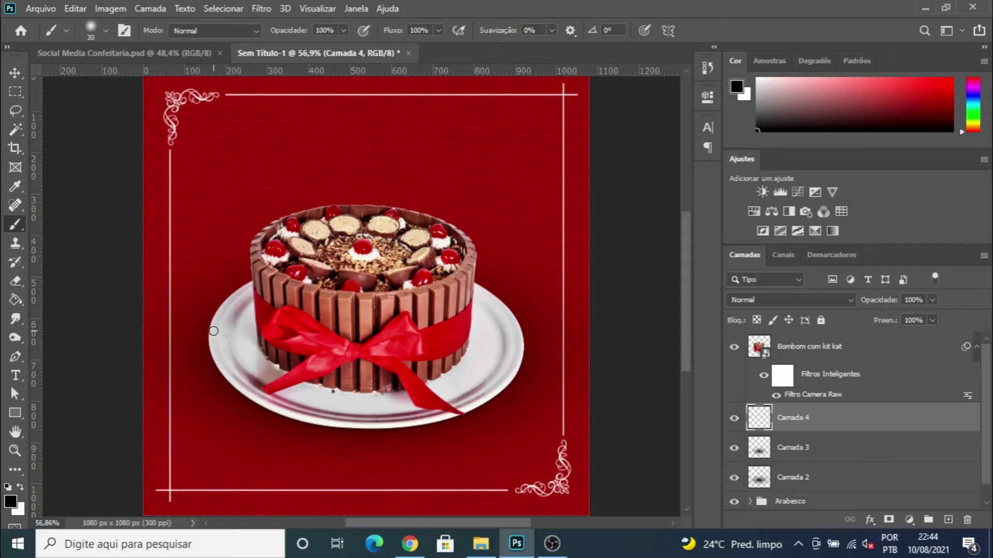
- Paint a thin black contact shadow on Camada 4 along the lower-left edge of the plate
scroll(213, 331, "up", 5)
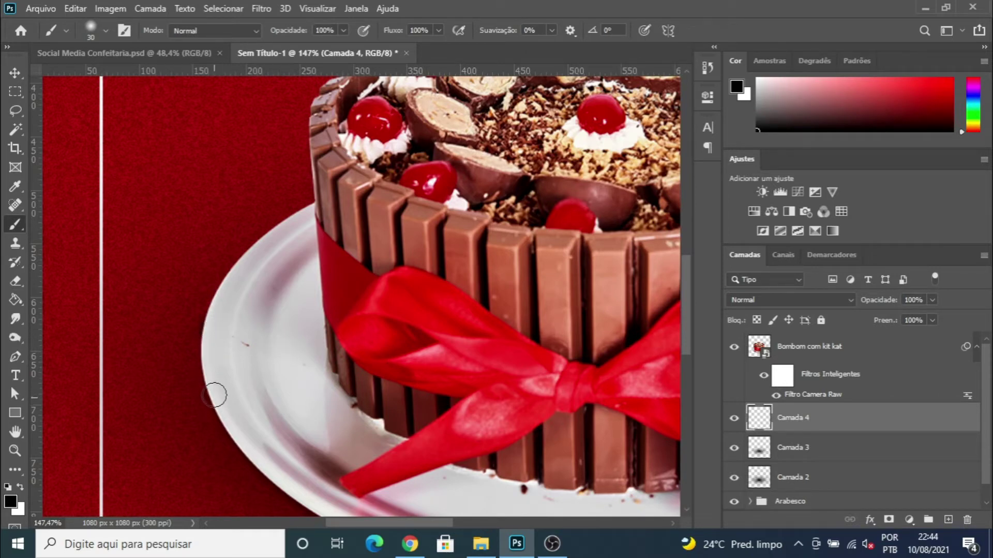
left_click(211, 375)
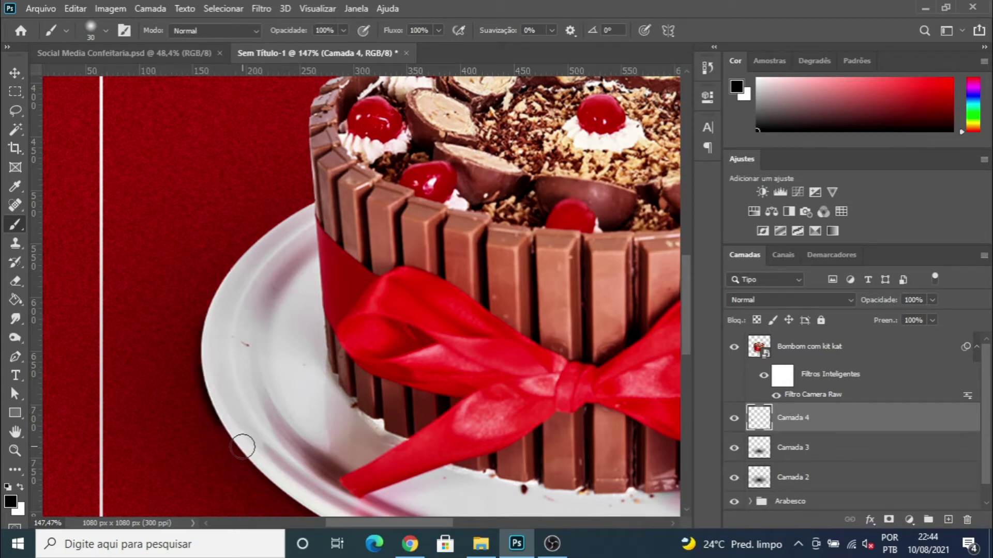
scroll(259, 440, "down", 3)
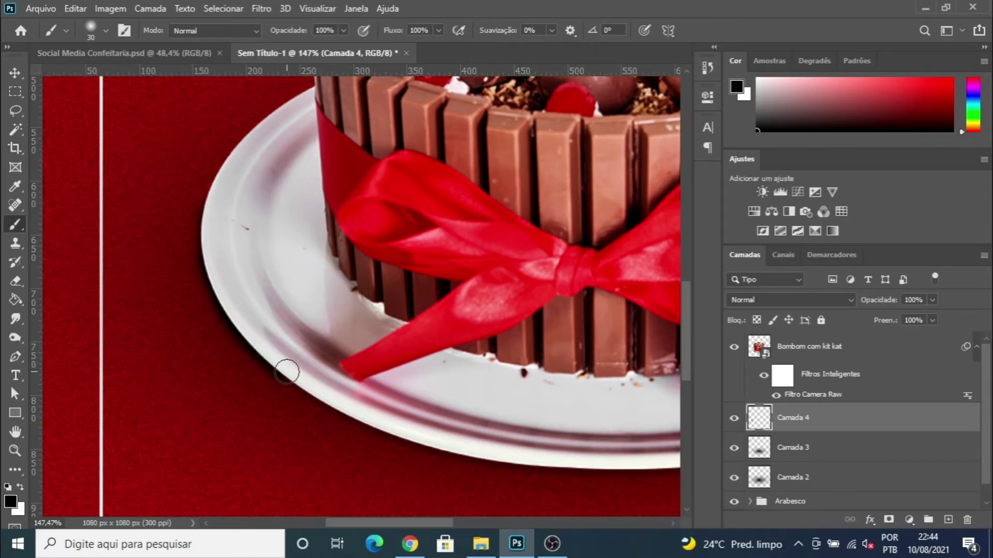
mouse_move(352, 416)
left_mouse_down()
mouse_move(421, 448)
mouse_move(482, 457)
left_mouse_up()
left_click(515, 464, "shift")
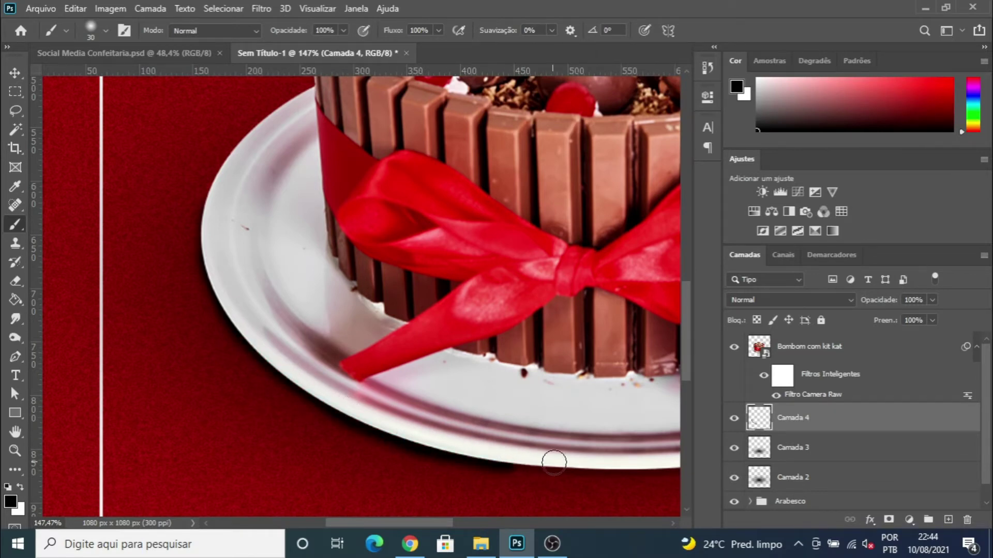
- Continue the contact shadow along the plate's bottom edge with connected straight strokes, past the ribbon's tip
mouse_move(573, 454)
left_mouse_down()
mouse_move(488, 438)
mouse_move(254, 390)
left_mouse_up()
left_click(282, 403, "shift")
left_click(353, 402, "shift")
left_click(437, 397, "shift")
left_click(507, 379, "shift")
left_click(554, 357, "shift")
- Extend the contact shadow up the plate's right edge with connected straight strokes
left_click_drag(599, 348, 376, 419)
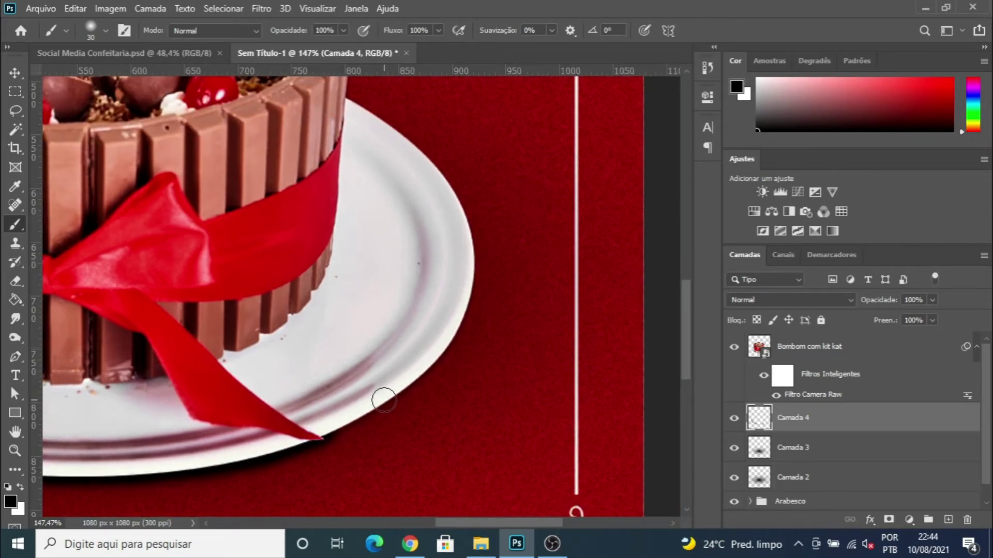
left_click(425, 373, "shift")
left_click(454, 326, "shift")
left_click(462, 281, "shift")
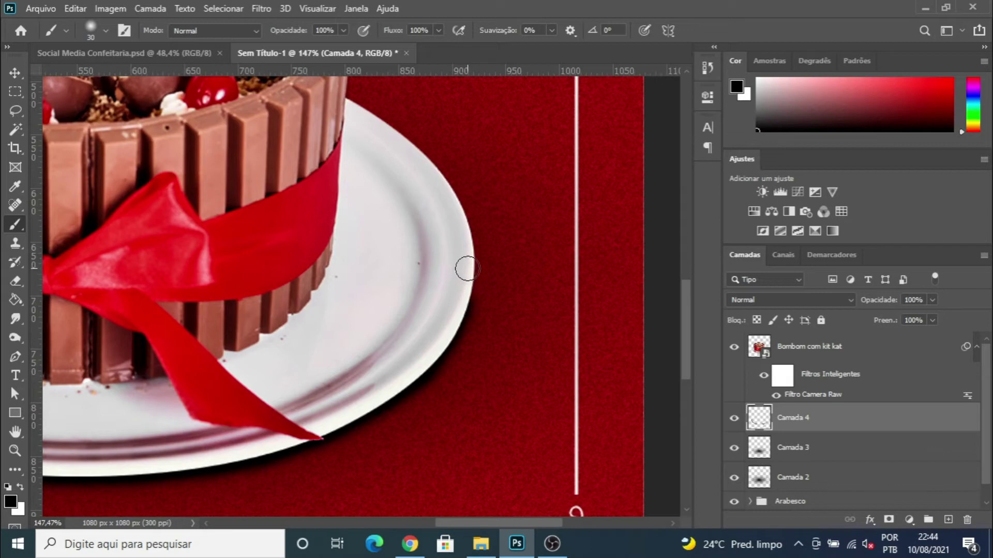
left_click(466, 245, "shift")
left_click(461, 224, "shift")
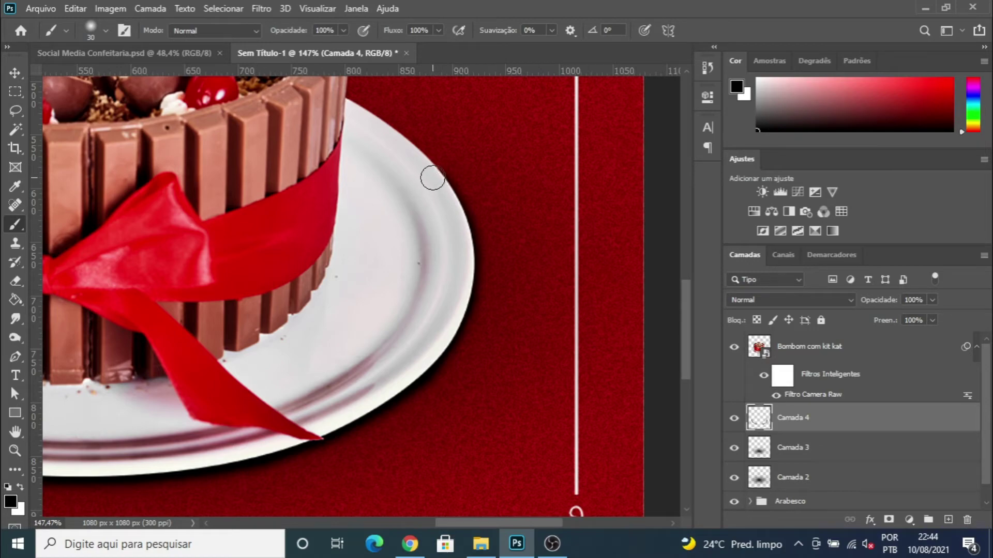
- Examine the contact shadow on the plate's right edge up close and in the overall composition
scroll(459, 235, "down", 4)
scroll(459, 235, "down", 4)
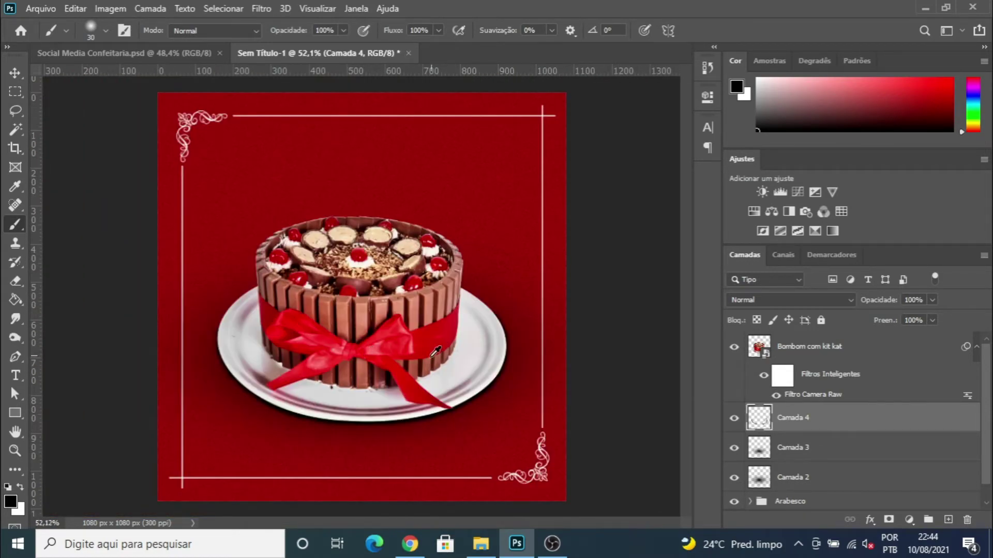
scroll(435, 351, "up", 2)
scroll(526, 351, "up", 3)
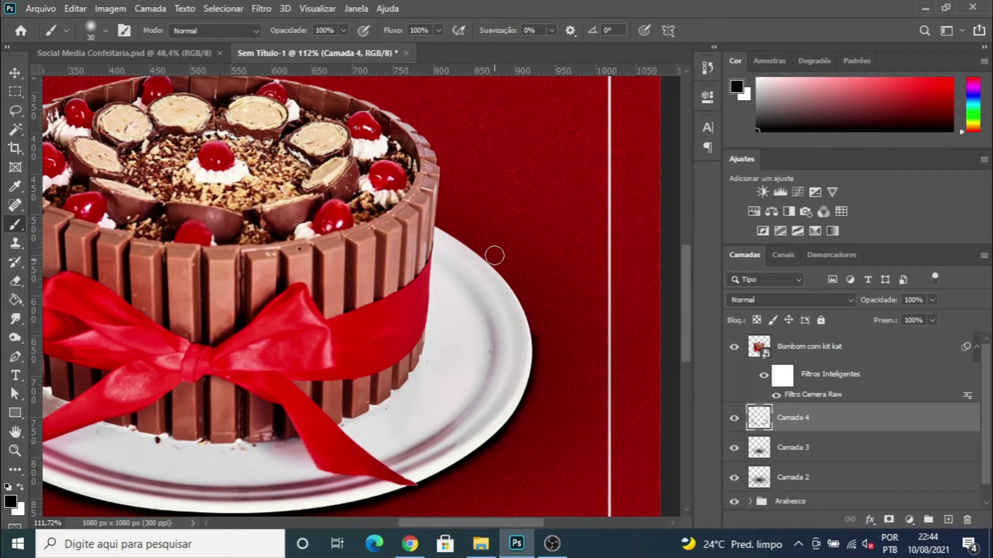
scroll(532, 355, "up", 2)
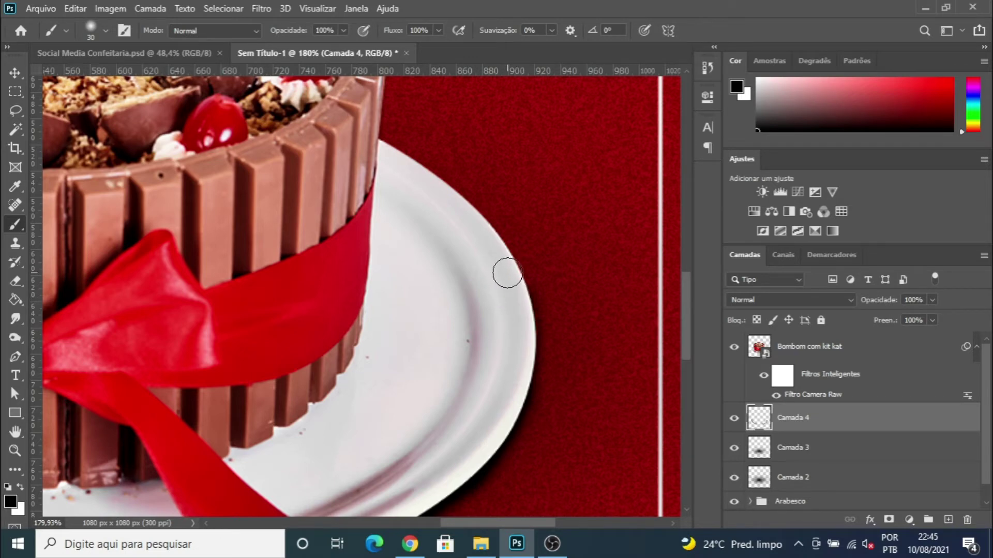
scroll(494, 262, "down", 6, "alt")
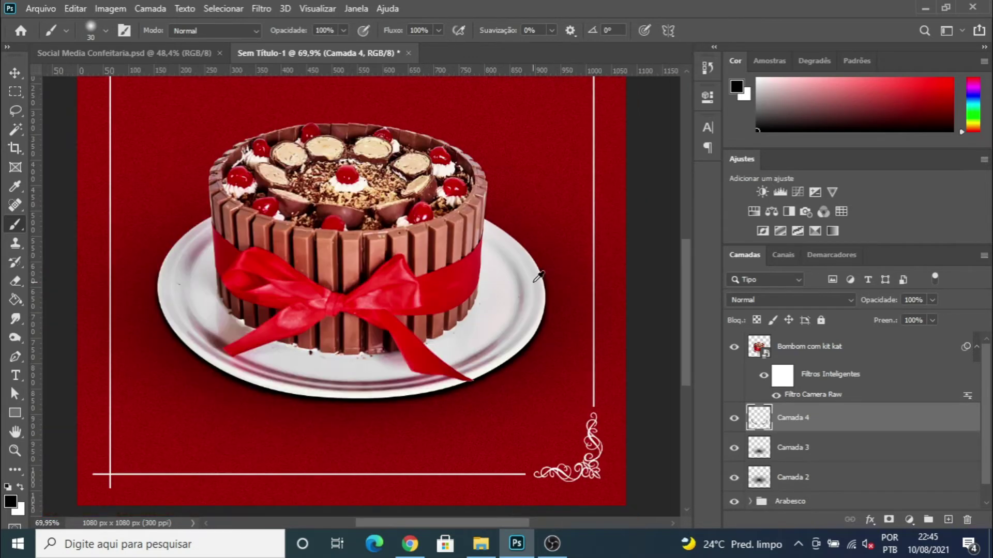
scroll(327, 373, "up", 1, "alt")
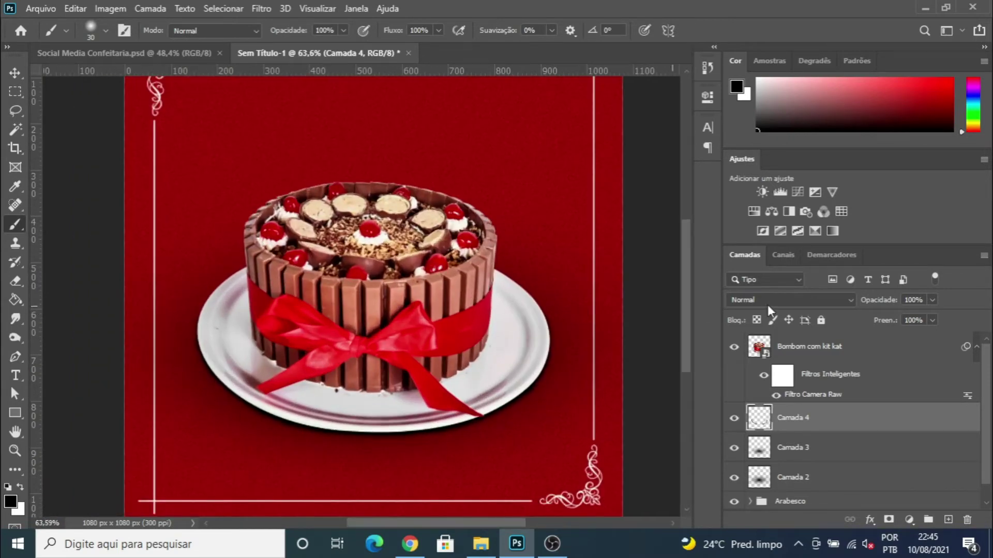
- Set the fill of layer Camada 4 to 40% and compare the plate's contact shadow switched on and off
left_click(932, 320)
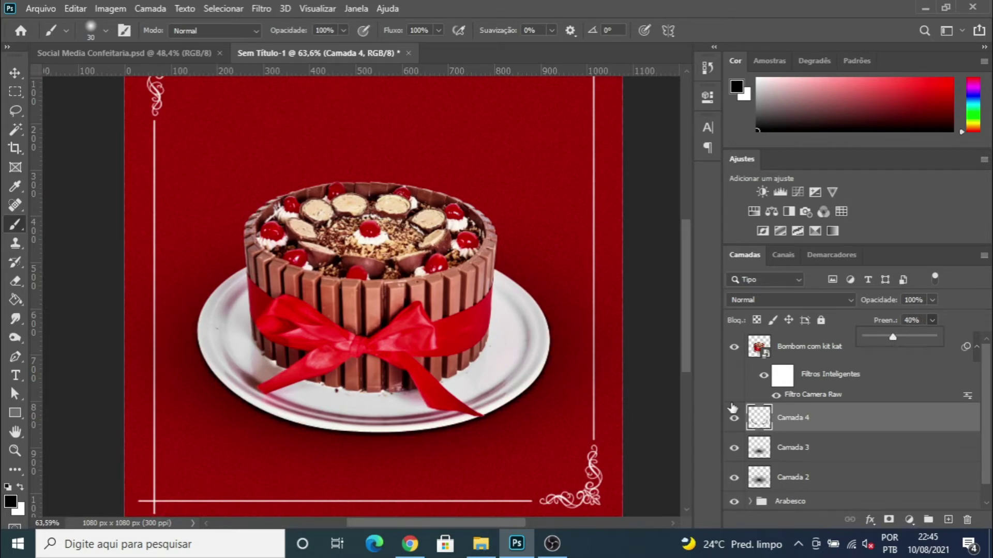
left_click(735, 419)
left_click(735, 420)
left_click(735, 422)
left_click(734, 421)
left_click(734, 422)
left_click(735, 422)
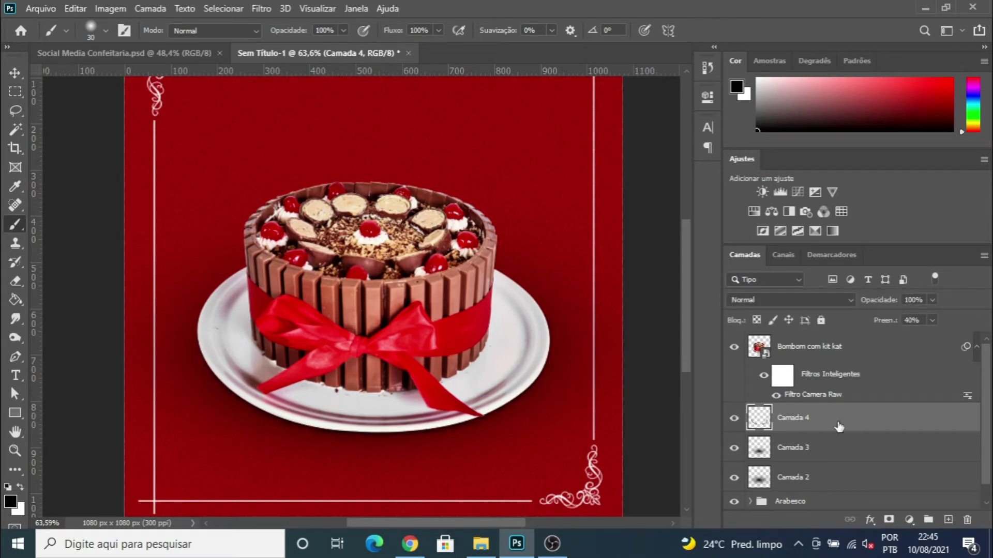
- Set the fill of Camada 2 to 71% and Camada 3 to 80%, comparing the cake with and without these shadows
scroll(805, 417, "down", 1)
left_click(799, 455)
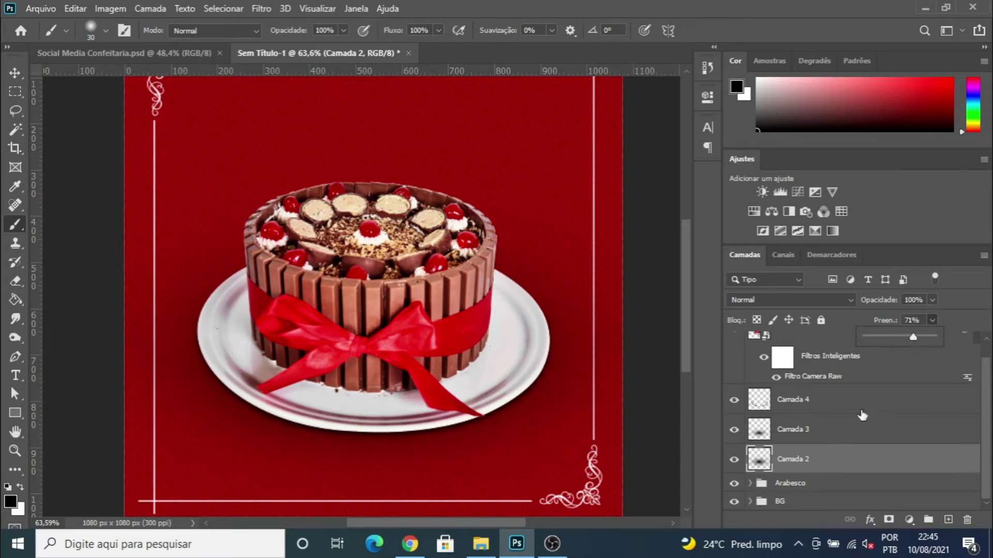
left_click(822, 433)
left_click(933, 321)
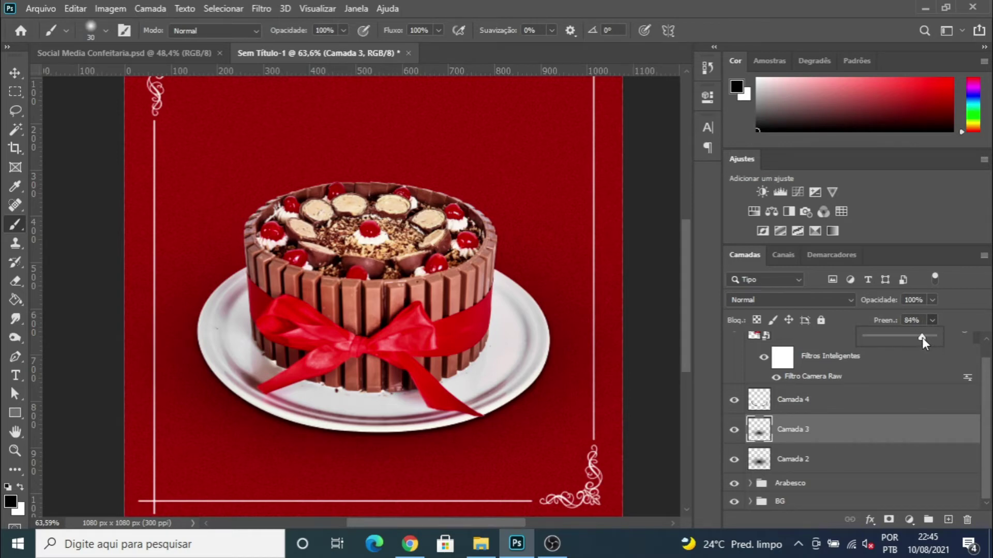
left_click_drag(919, 337, 920, 337)
left_click(735, 430)
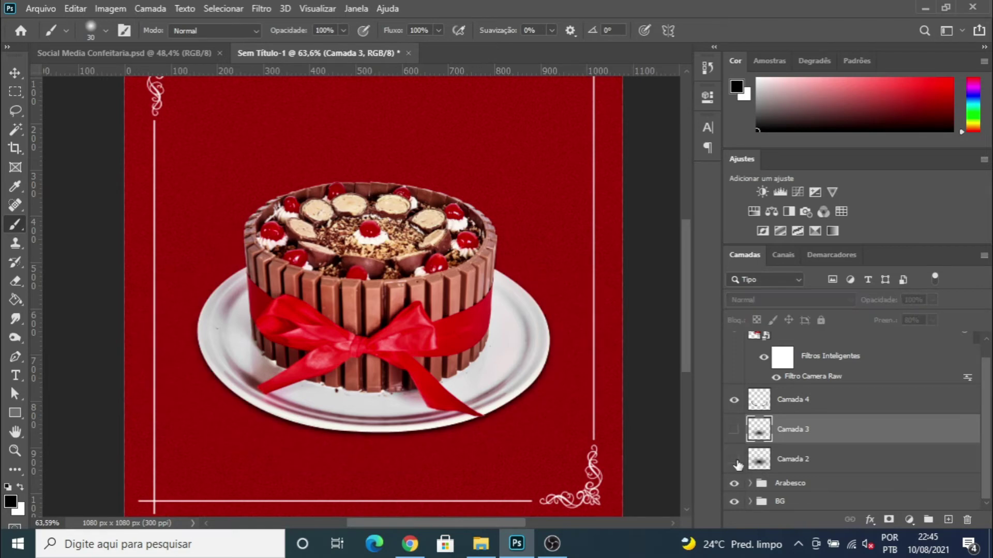
left_click(734, 429)
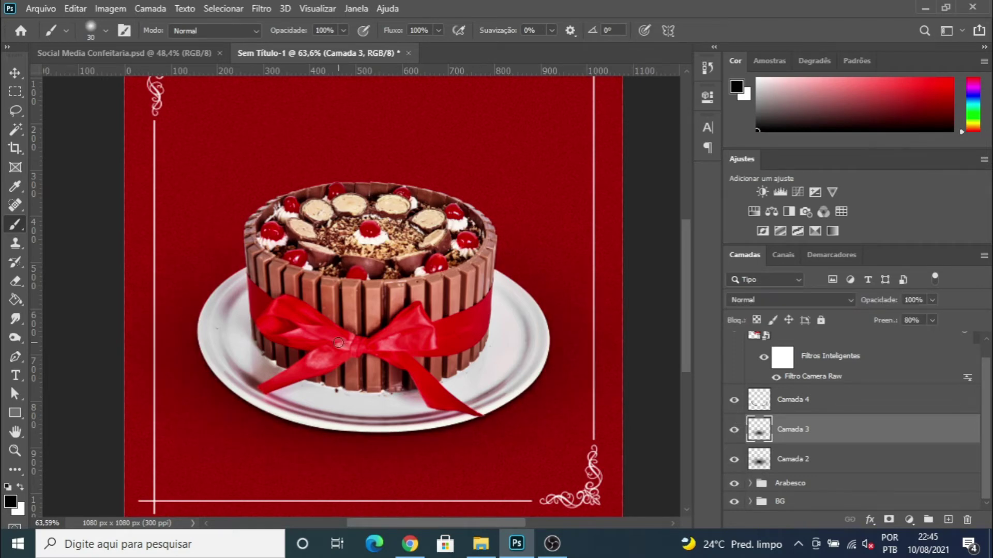
scroll(356, 333, "down", 3)
scroll(266, 294, "up", 2)
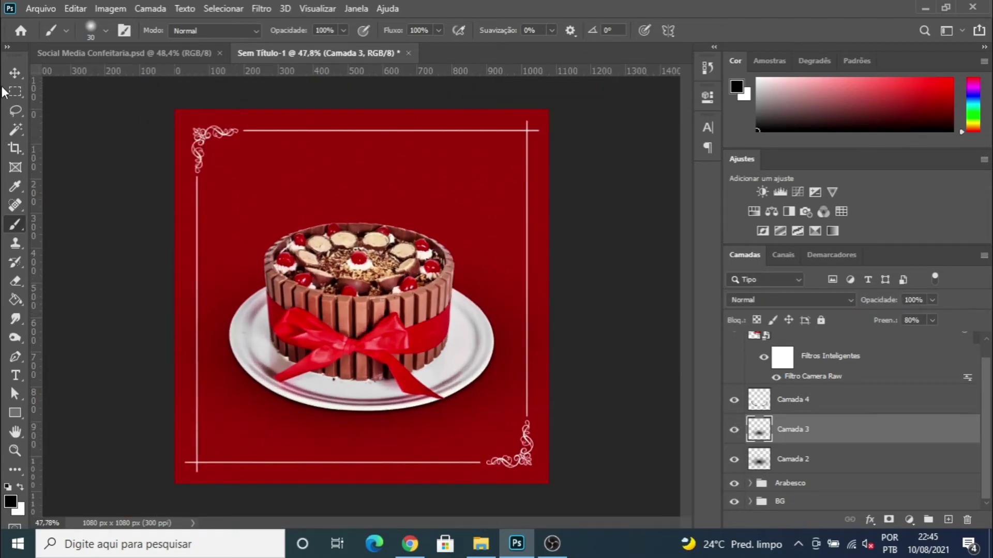
- Group the layers Camada 4, Camada 3 and Camada 2 and name the group "Sombra"
left_click(15, 73)
left_click(802, 402)
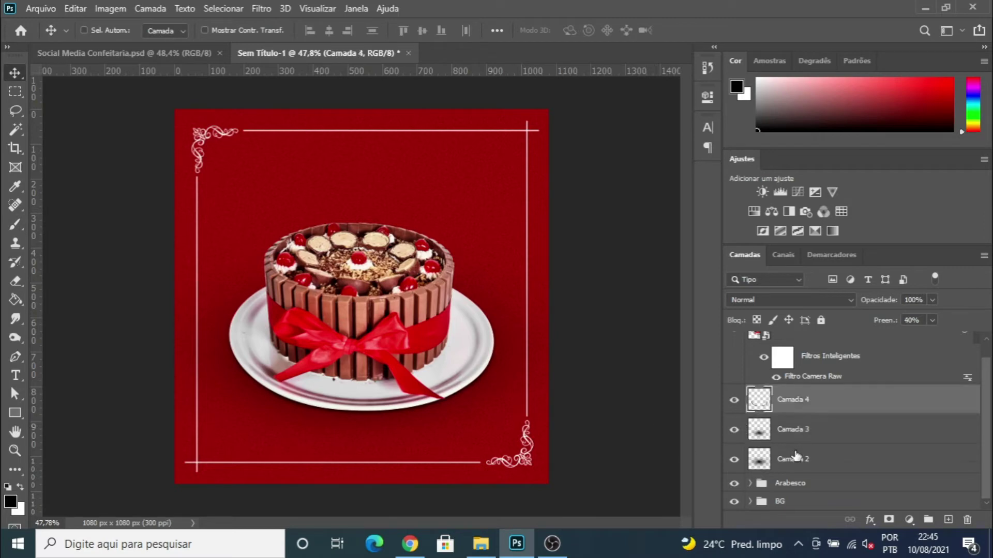
left_click(797, 457, "shift")
key("ctrl+g")
double_click(789, 412)
type("Sombra")
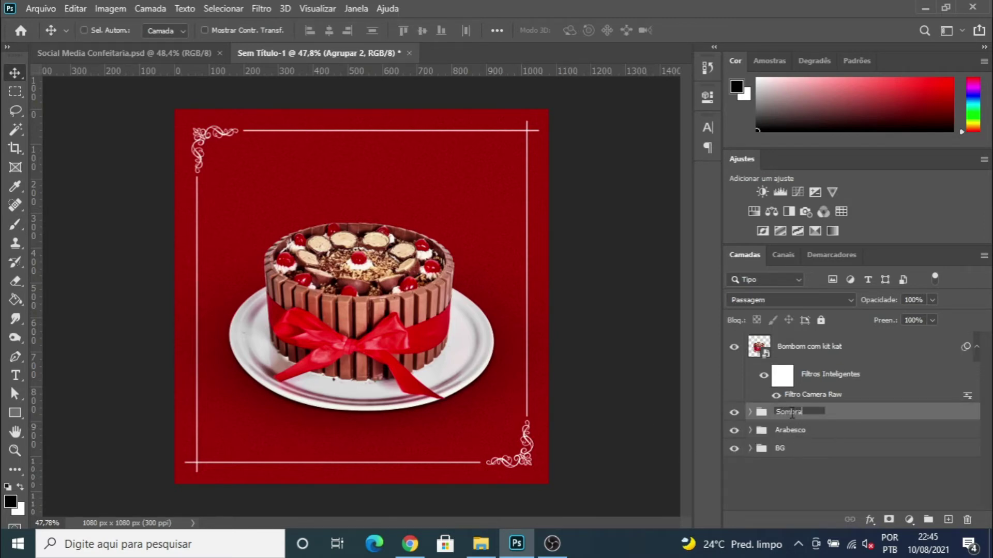
key("Return")
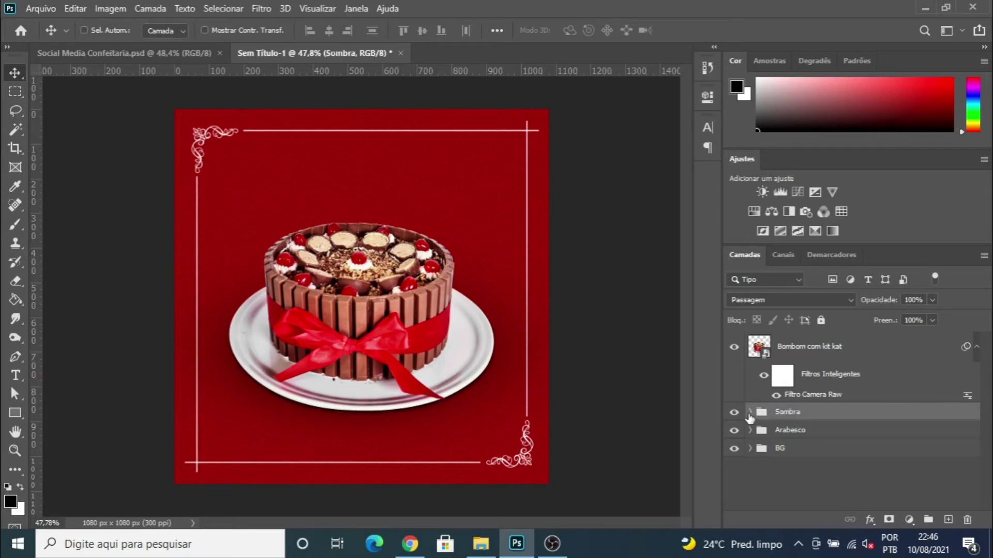
- Compare the composition with and without the Sombra group's shadows under the cake
left_click(735, 412)
left_click(734, 412)
left_click(735, 412)
left_click(735, 412)
scroll(411, 354, "down", 2)
scroll(406, 351, "up", 2)
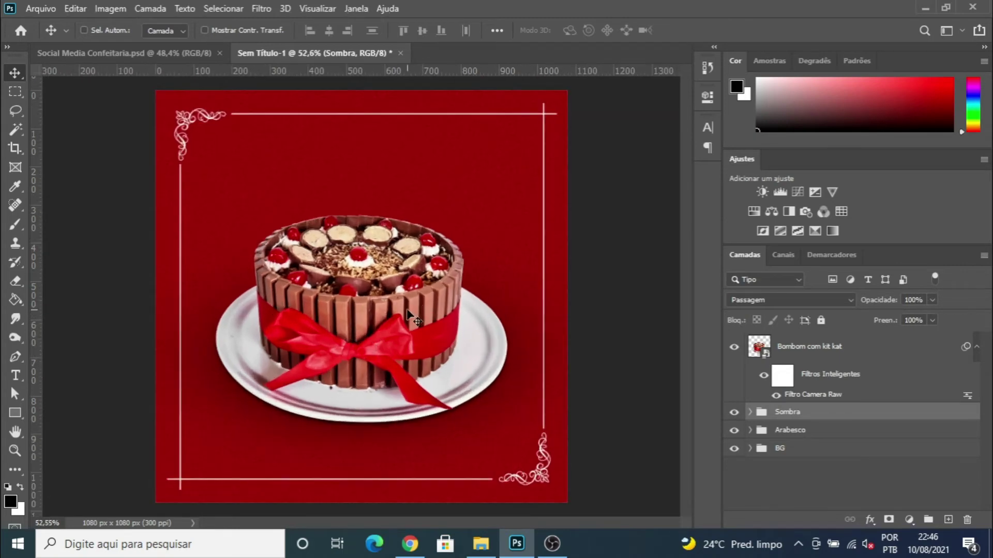
- Add the text "Cake de chocolate" in the Above font on a layer over the cake image and enlarge it to about 1486%
left_click(801, 347)
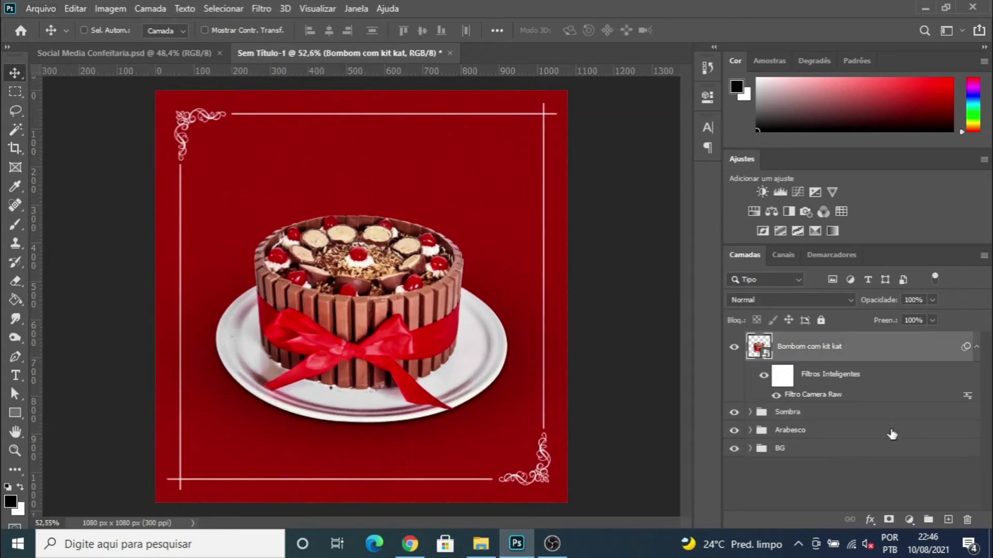
left_click(947, 521)
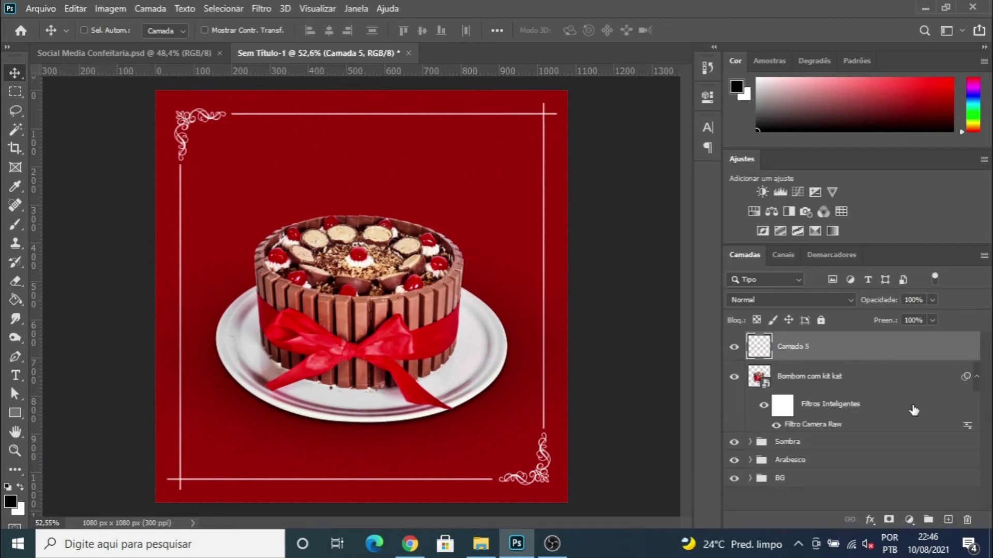
key("Delete")
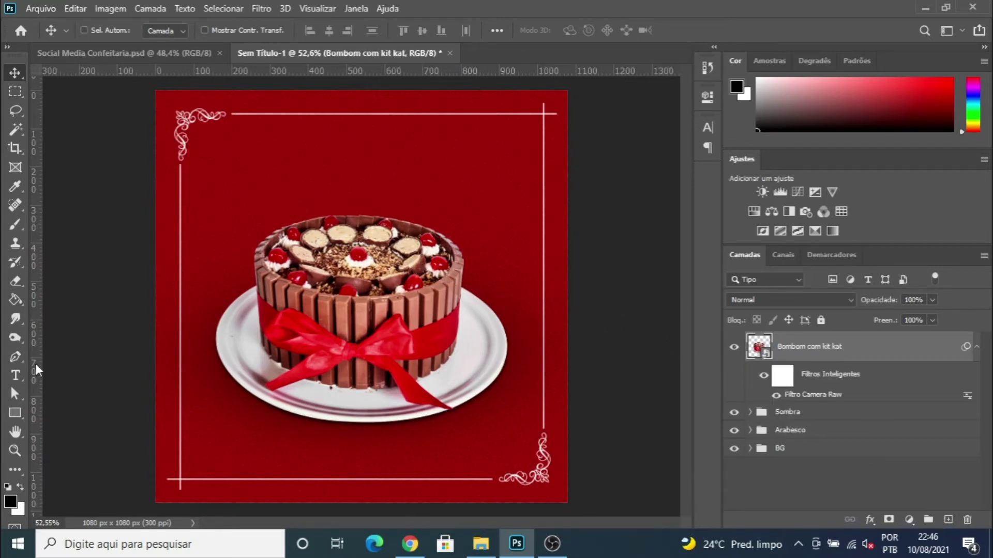
left_click(16, 376)
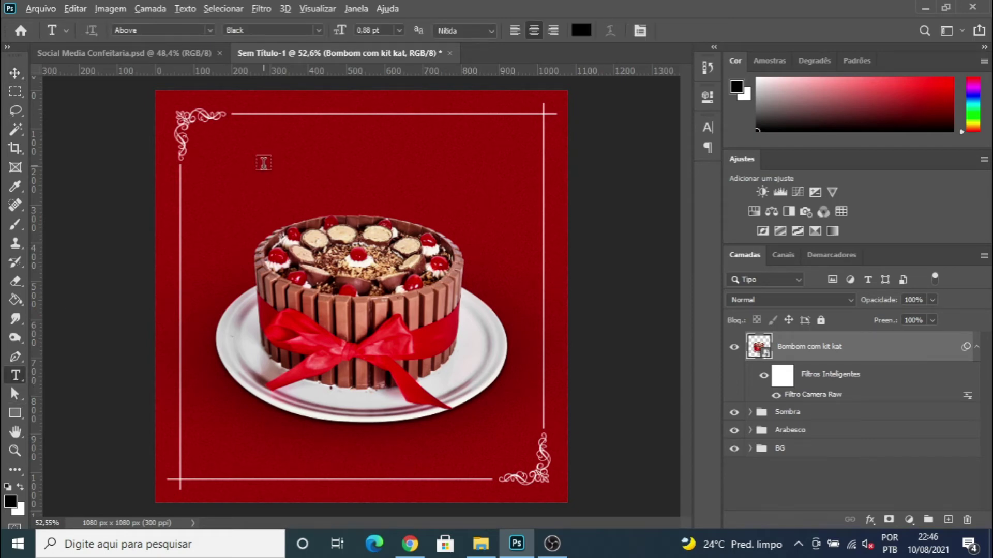
scroll(259, 161, "up", 3)
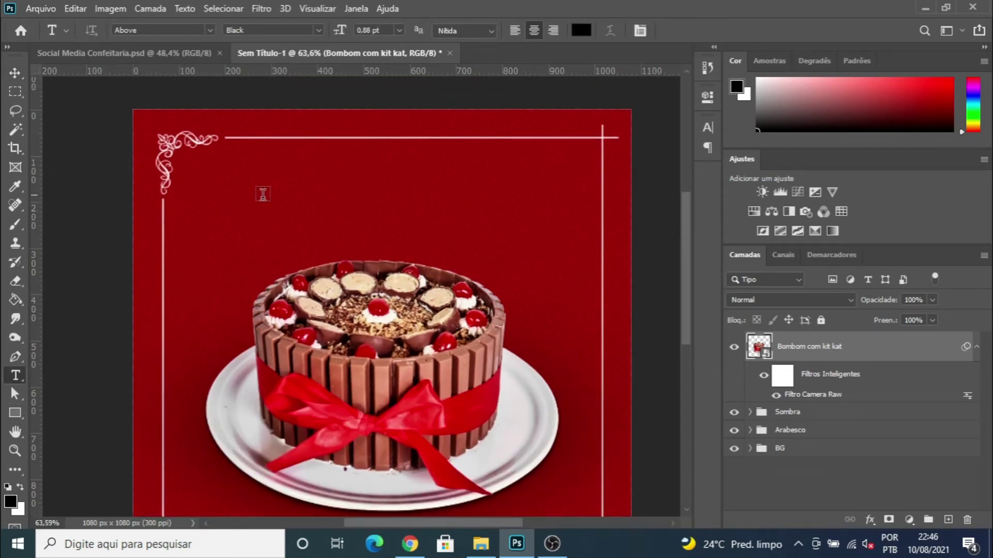
left_click(242, 207)
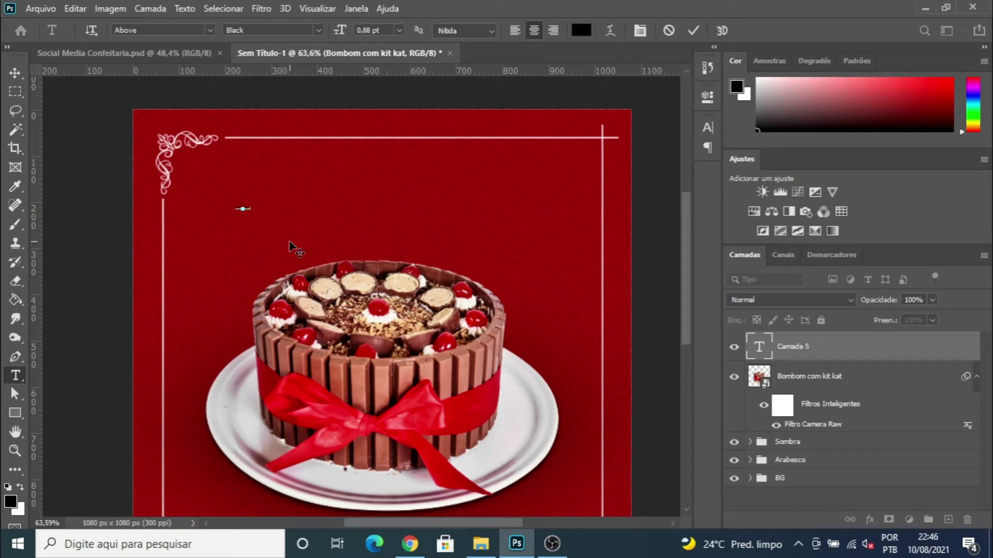
left_click(17, 74)
key("ctrl+t")
left_click_drag(252, 211, 498, 293)
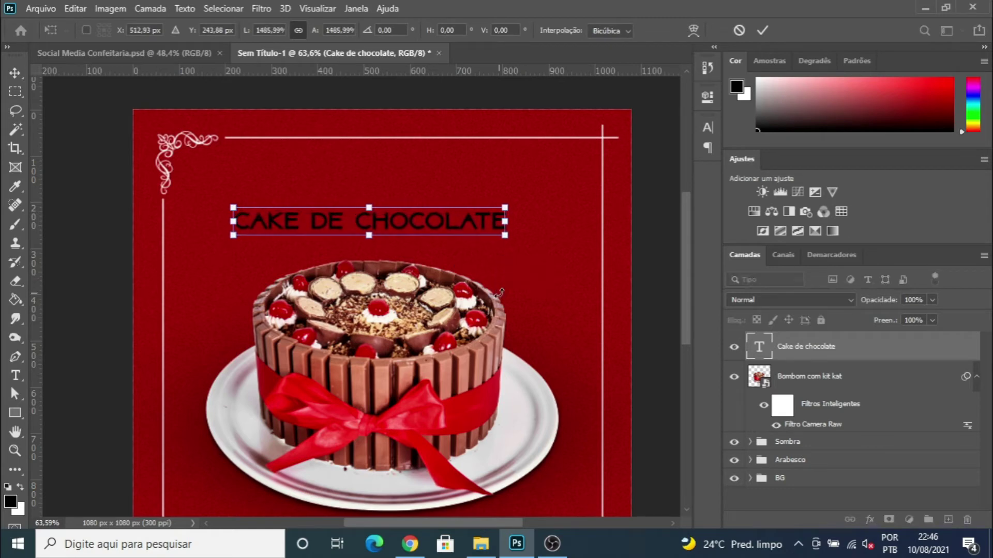
key("Return")
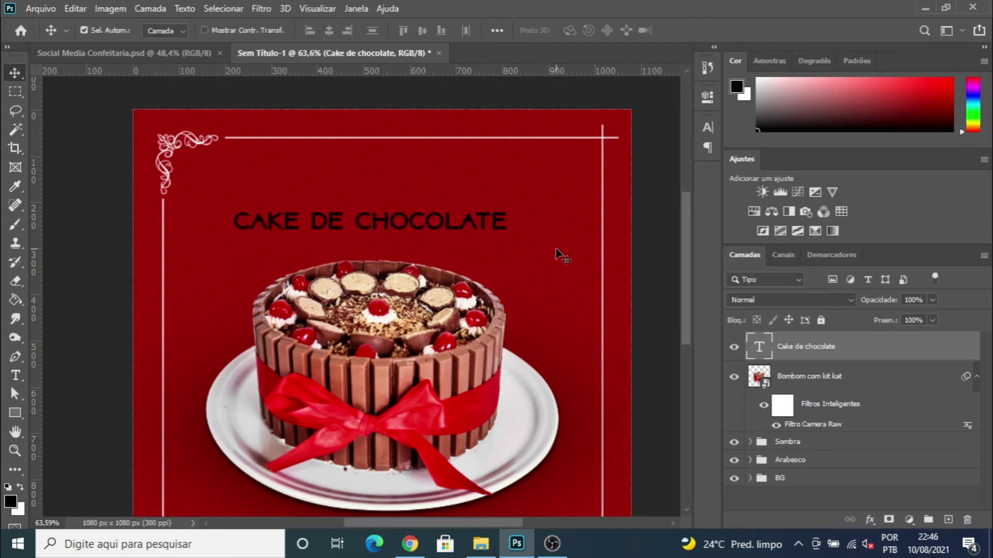
- Duplicate the "Cake de chocolate" text, move the copy above the original and change its wording to "ADQUIRA O SEU"
key("ctrl+j")
left_click_drag(388, 224, 410, 164)
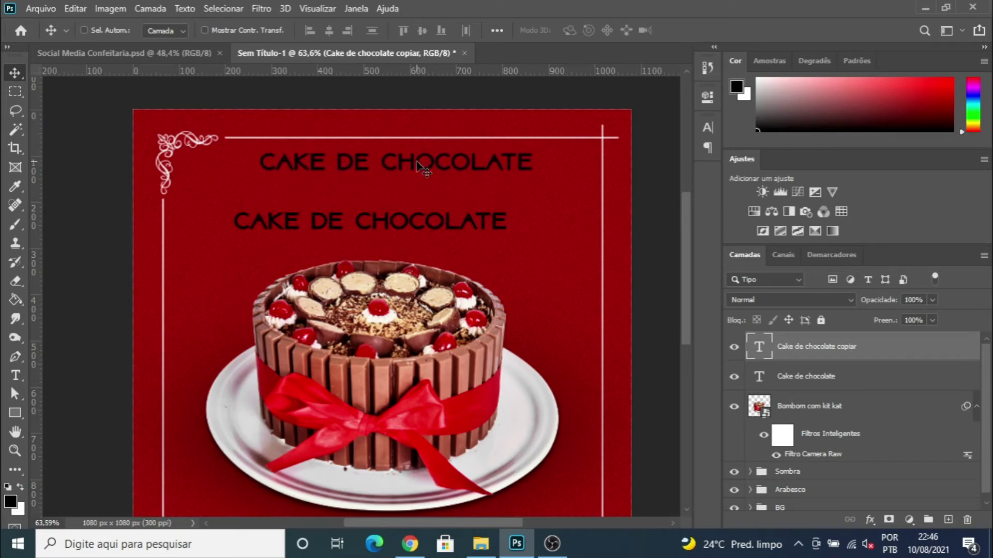
double_click(419, 165)
type("AD")
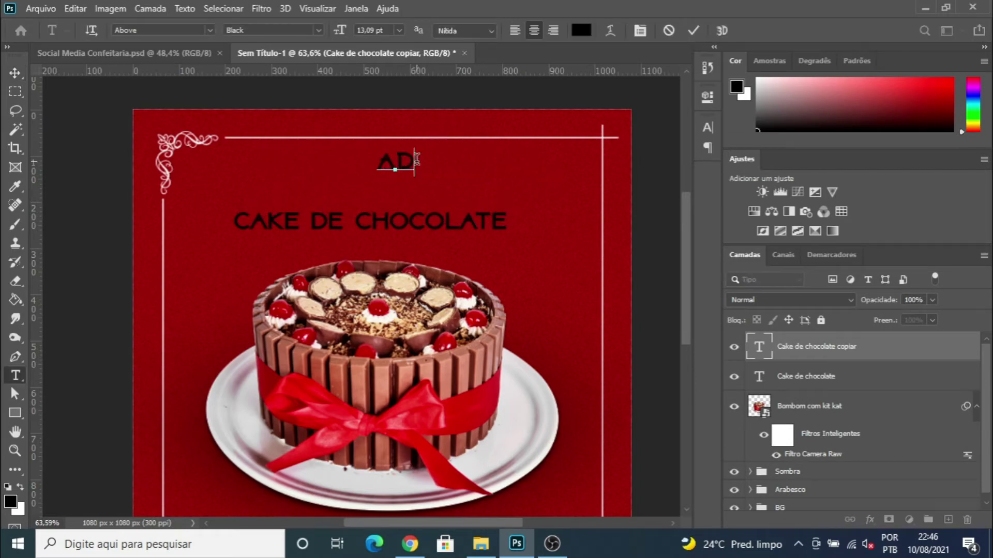
type("QUIRA O SEU")
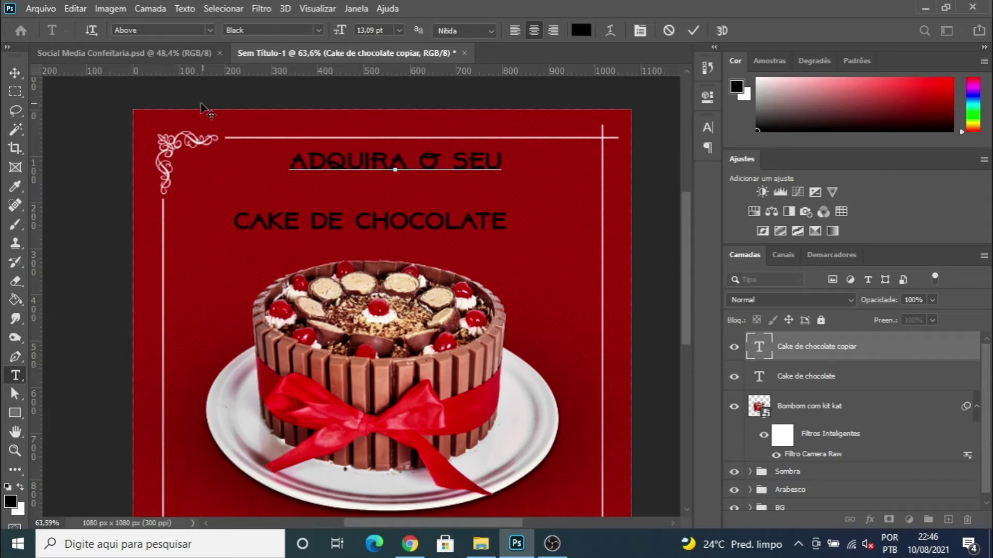
- Scale the "ADQUIRA O SEU" line down to about half its size, 6.47 pt
left_click(15, 73)
key("ctrl+t")
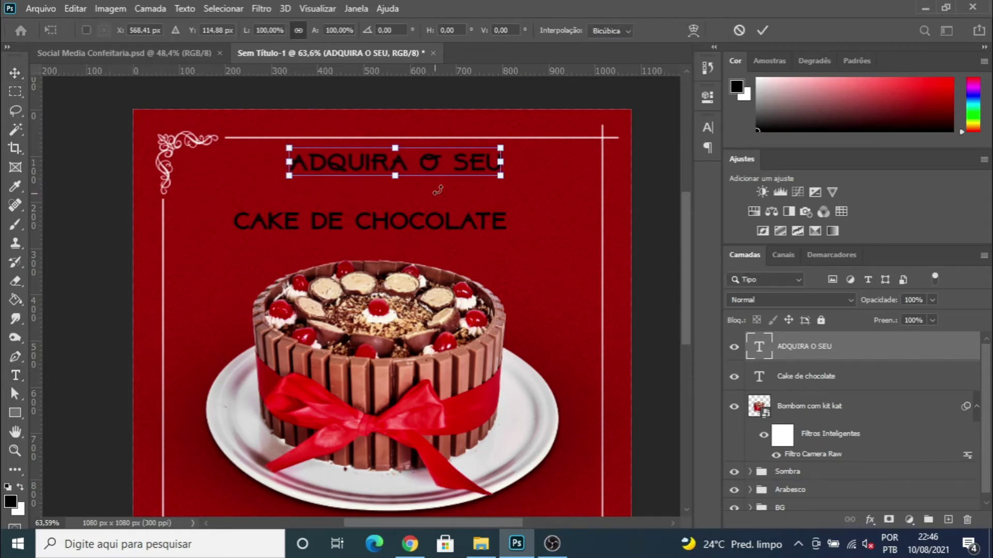
left_click_drag(494, 180, 451, 164)
key("Return")
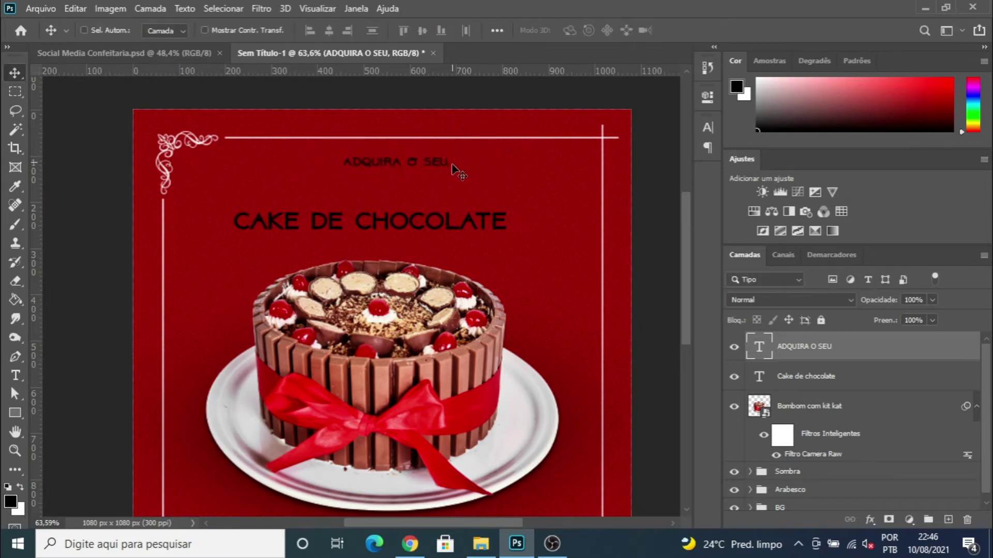
- Change the colour of the "ADQUIRA O SEU" text to white, ffffff
left_click(707, 97)
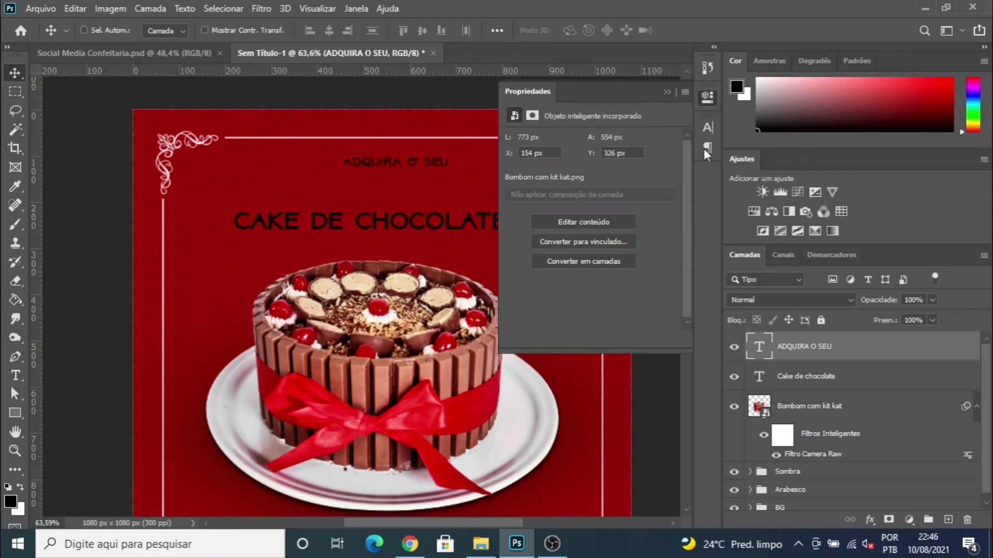
left_click(620, 314)
type("ffffff")
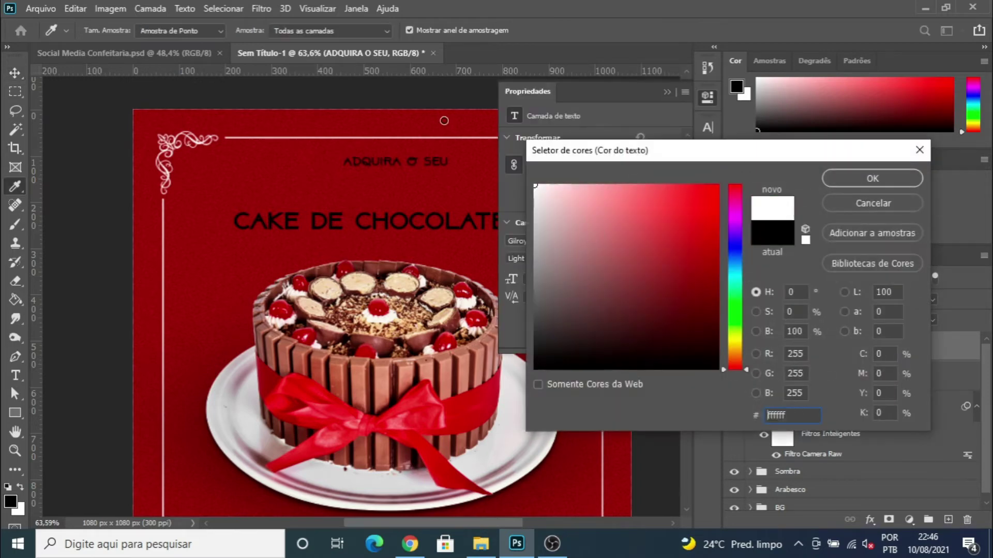
left_click(868, 176)
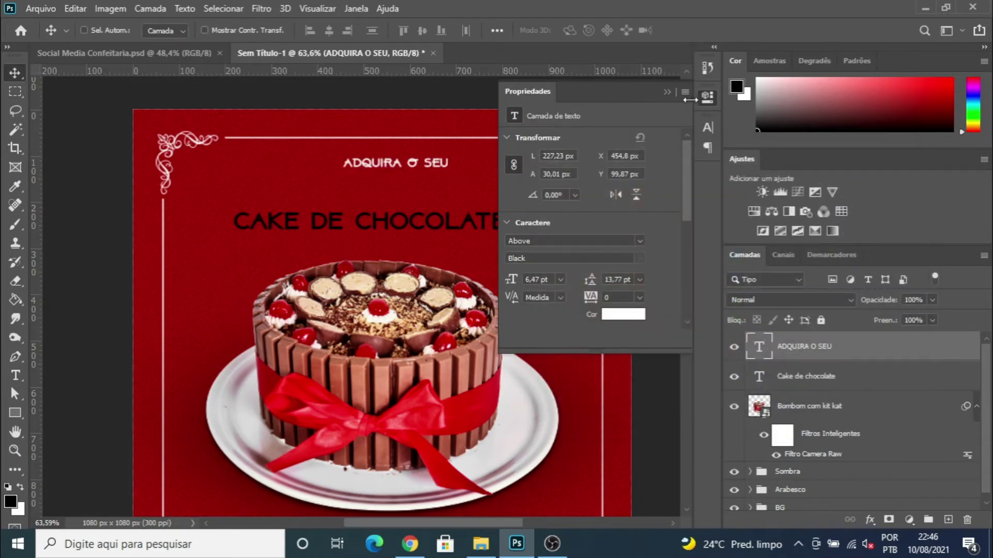
left_click(668, 91)
- Reposition the "ADQUIRA O SEU" line slightly beneath the frame's upper line, above the "Cake de chocolate" title
scroll(380, 167, "up", 4)
left_click_drag(394, 182, 406, 177)
scroll(407, 178, "down", 3)
scroll(406, 179, "down", 2)
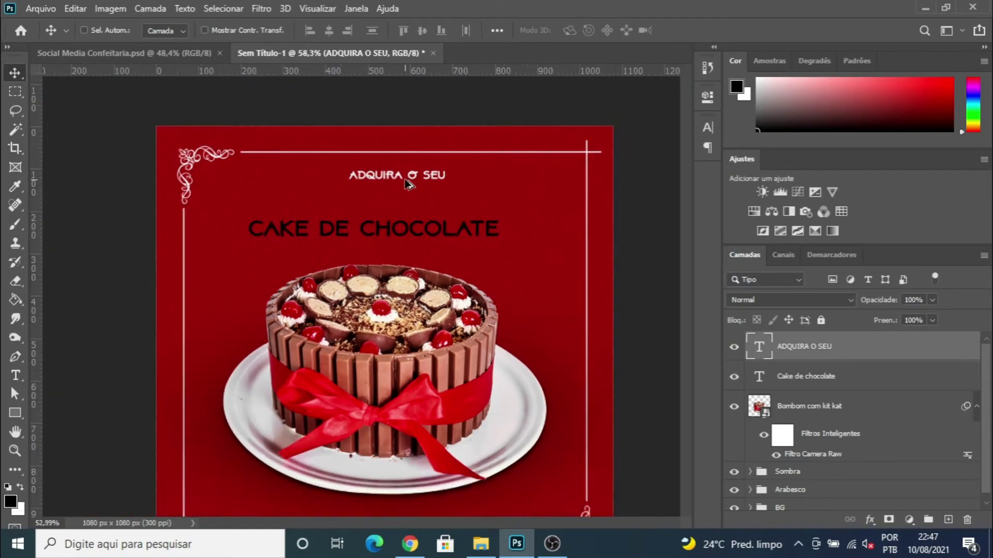
- Change the font of the "Cake de chocolate" title to Amsterdam Regular
scroll(385, 196, "up", 2)
scroll(382, 190, "down", 1)
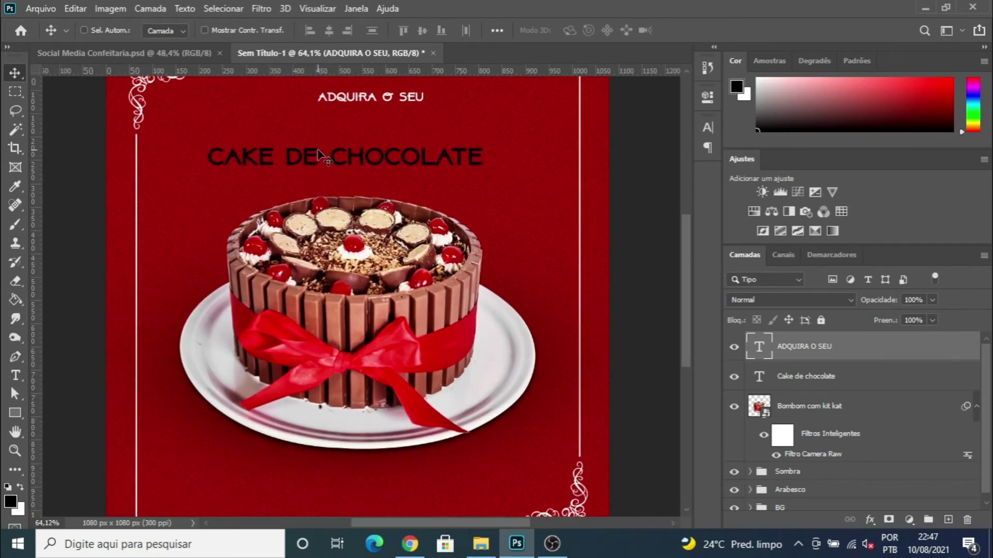
scroll(318, 158, "down", 1)
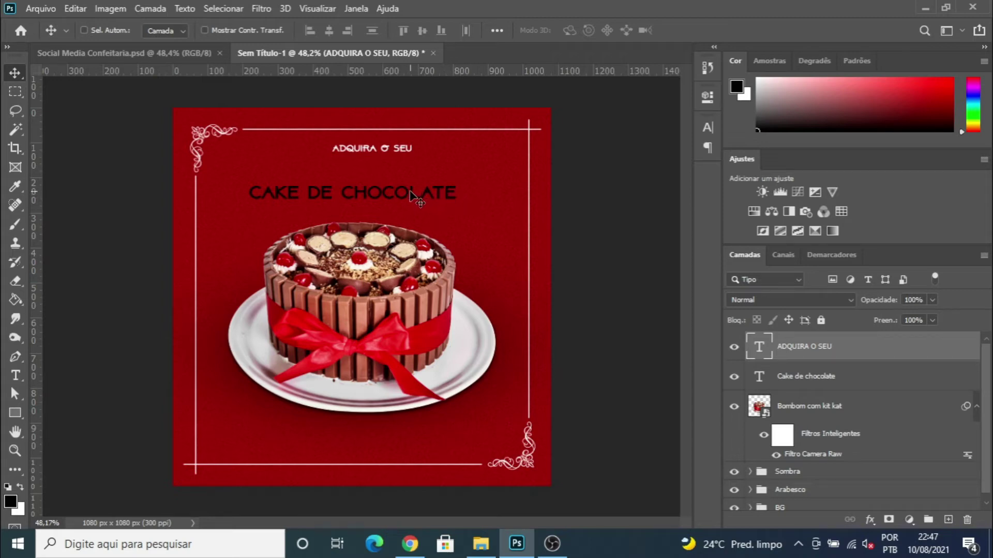
double_click(323, 198)
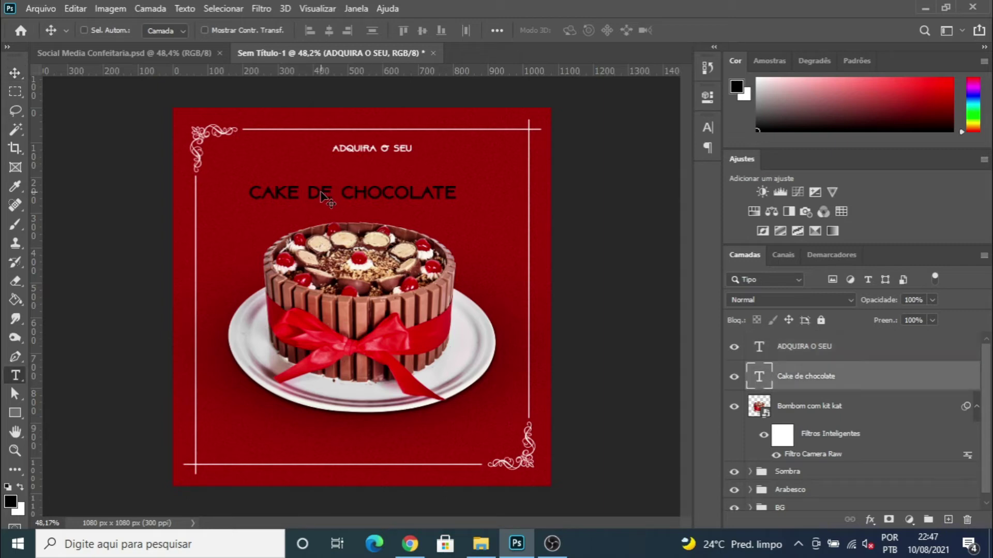
left_click(707, 98)
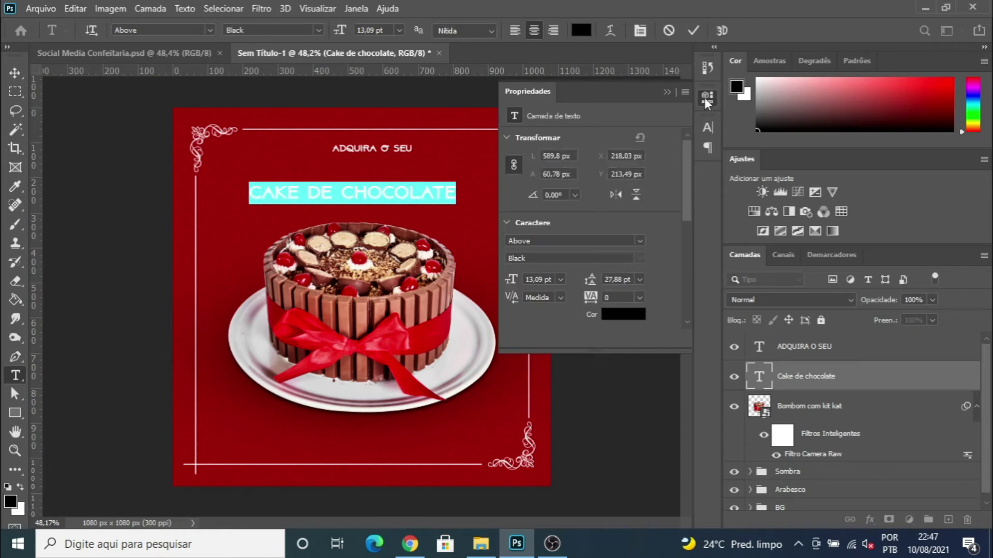
left_click(641, 241)
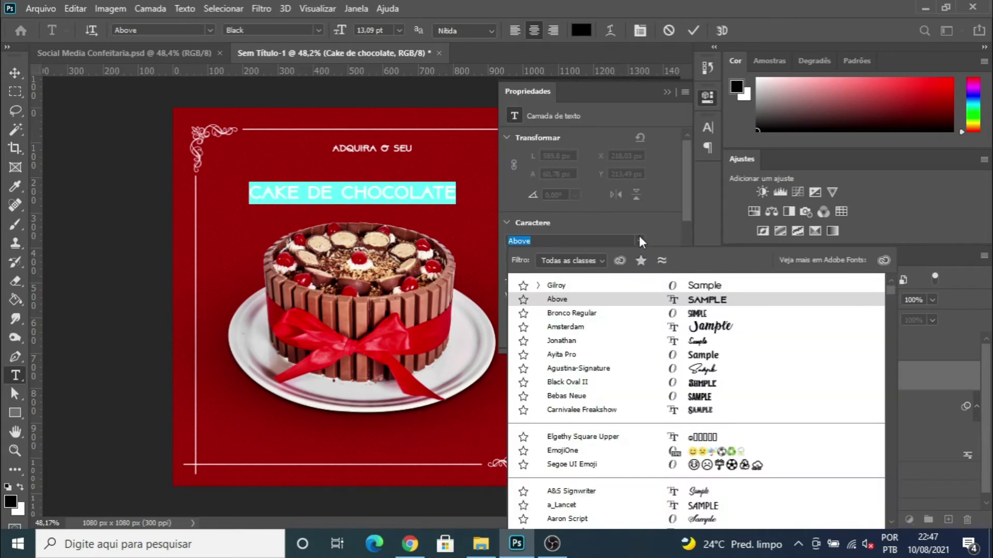
left_click(572, 331)
left_click(667, 92)
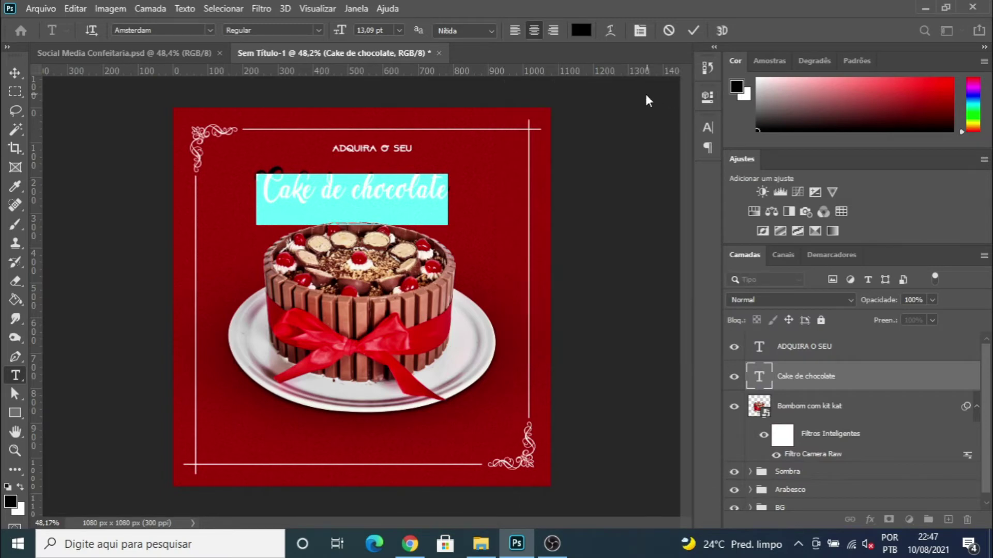
- Warp the "Cake de chocolate" title with the horizontal Sinalizador (flag) style at +30% curvature
left_click(610, 31)
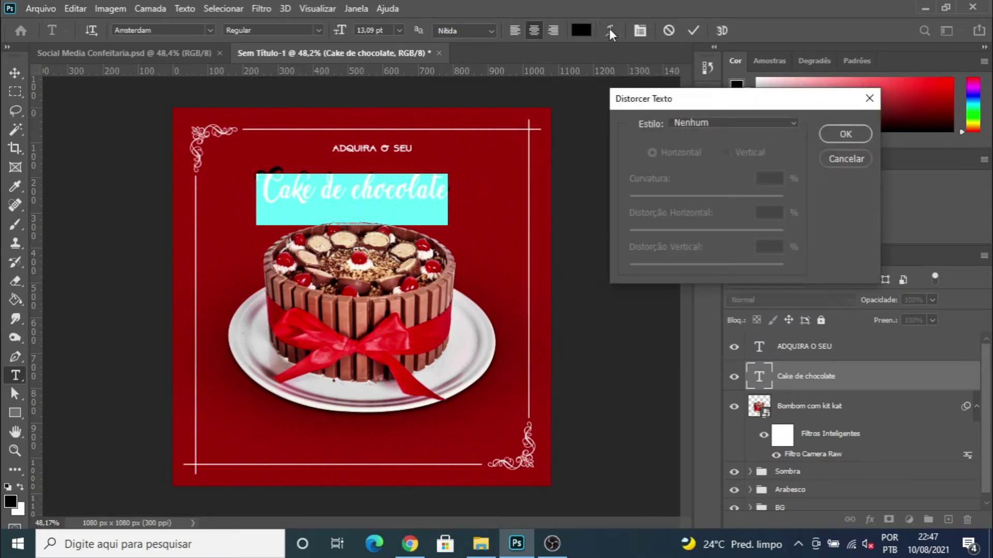
left_click(778, 125)
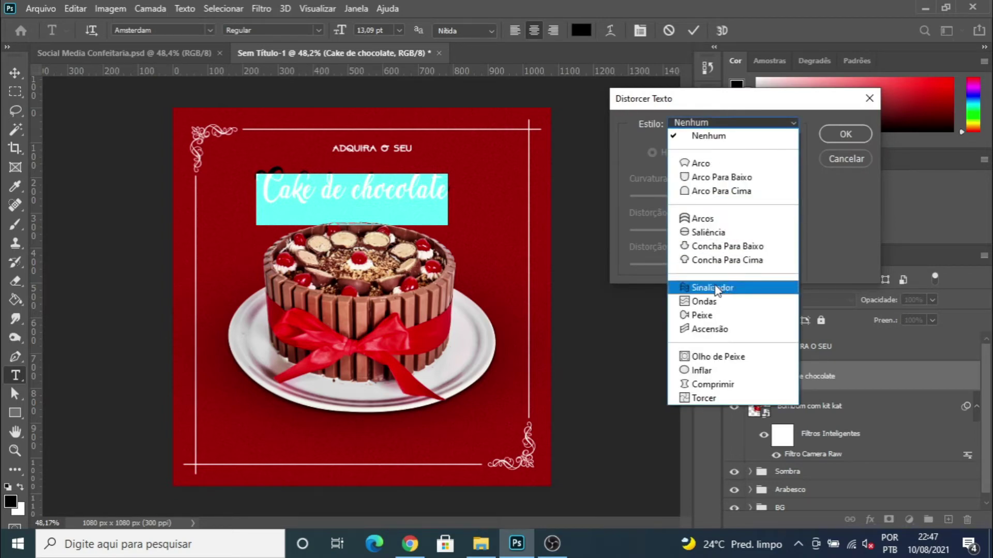
left_click(714, 288)
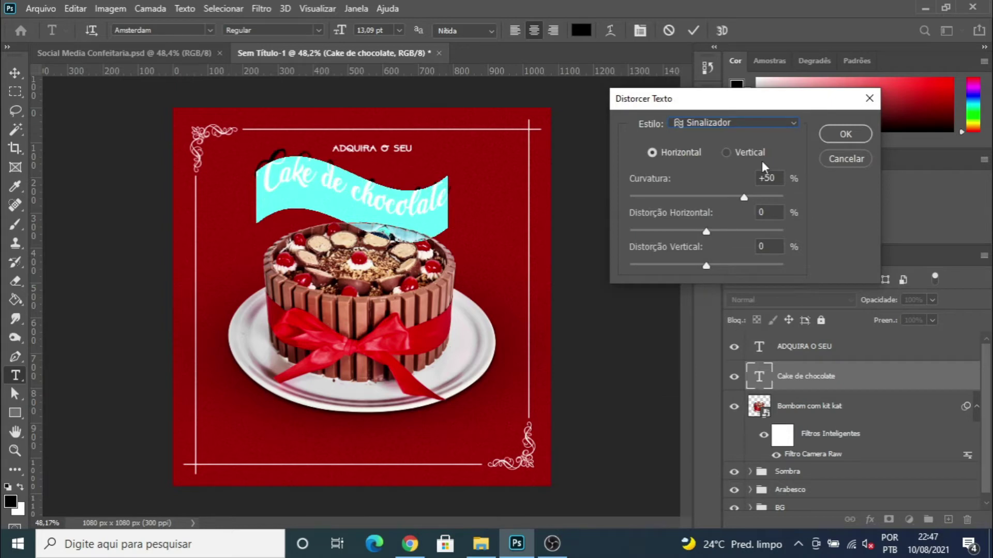
left_click_drag(744, 197, 729, 200)
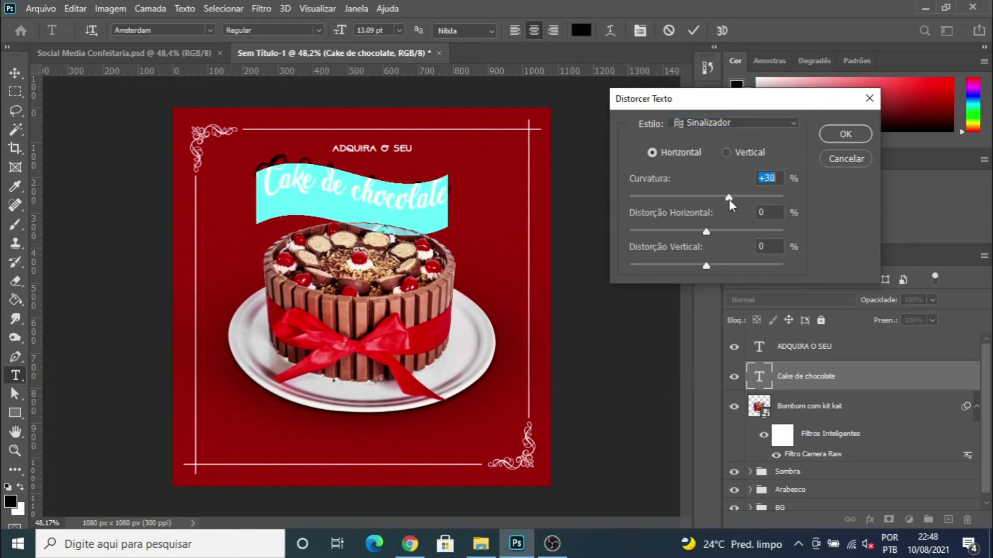
left_click(841, 139)
left_click(15, 72)
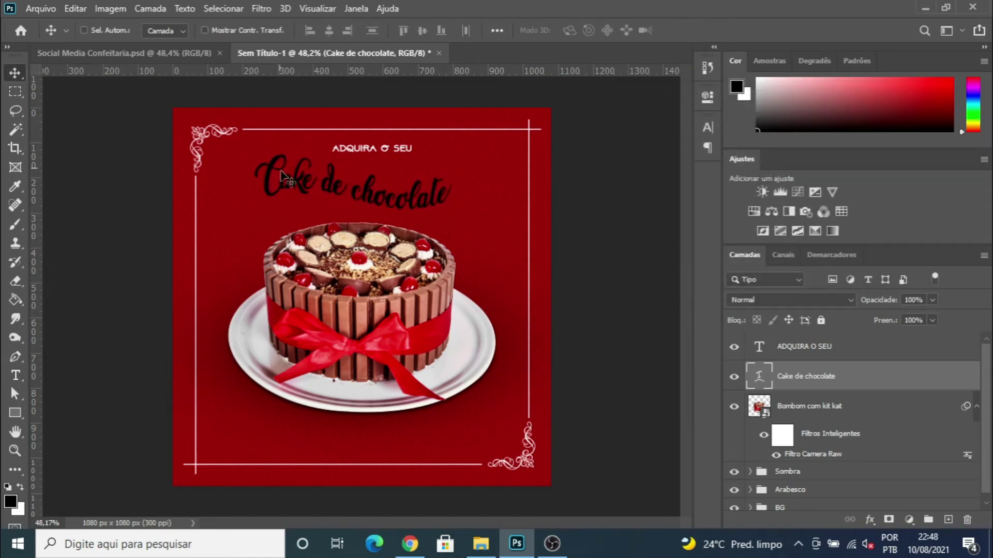
- Move the warped "Cake de chocolate" title slightly down towards the cake and set its text colour to white, ffffff
scroll(310, 202, "up", 2)
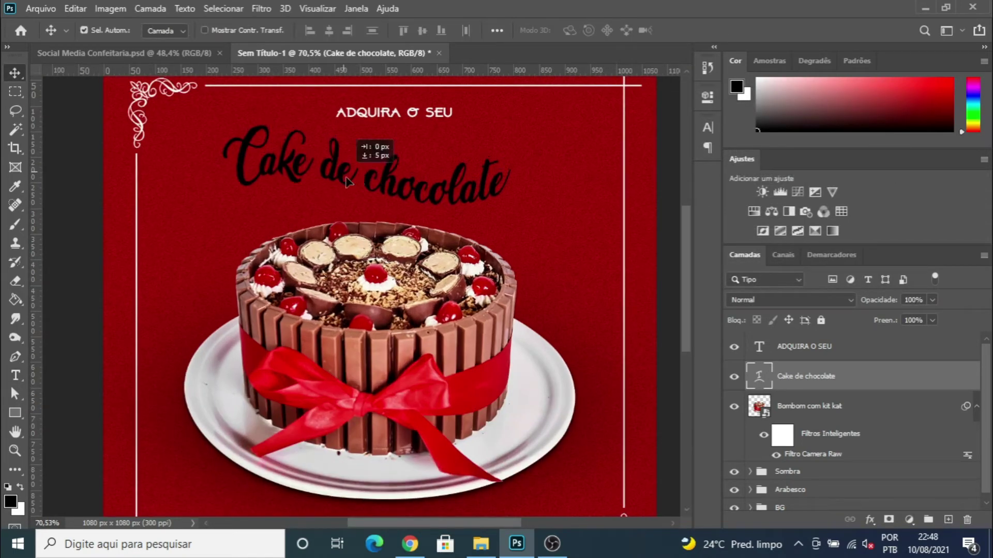
left_click_drag(345, 174, 352, 191)
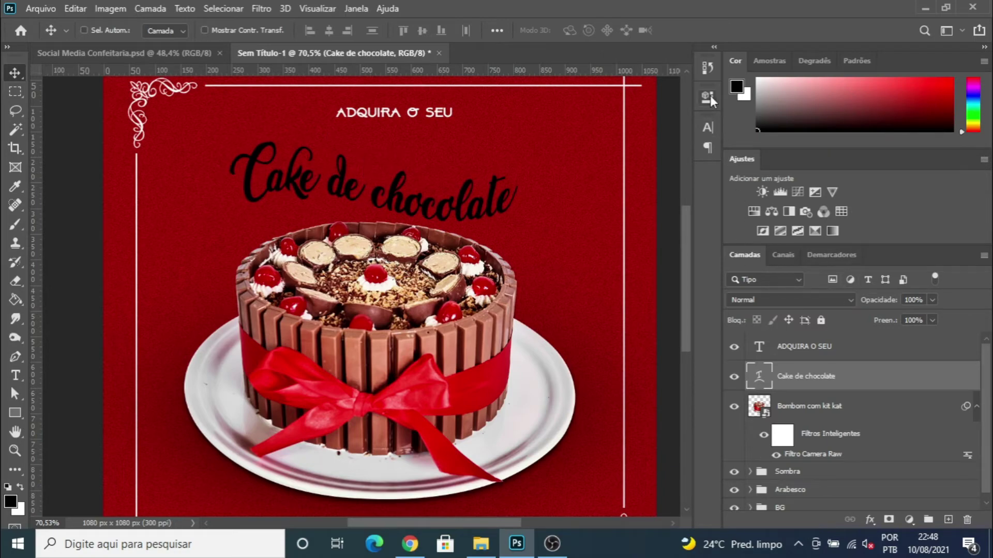
left_click(707, 96)
left_click(606, 314)
type("ffffff")
left_click(848, 174)
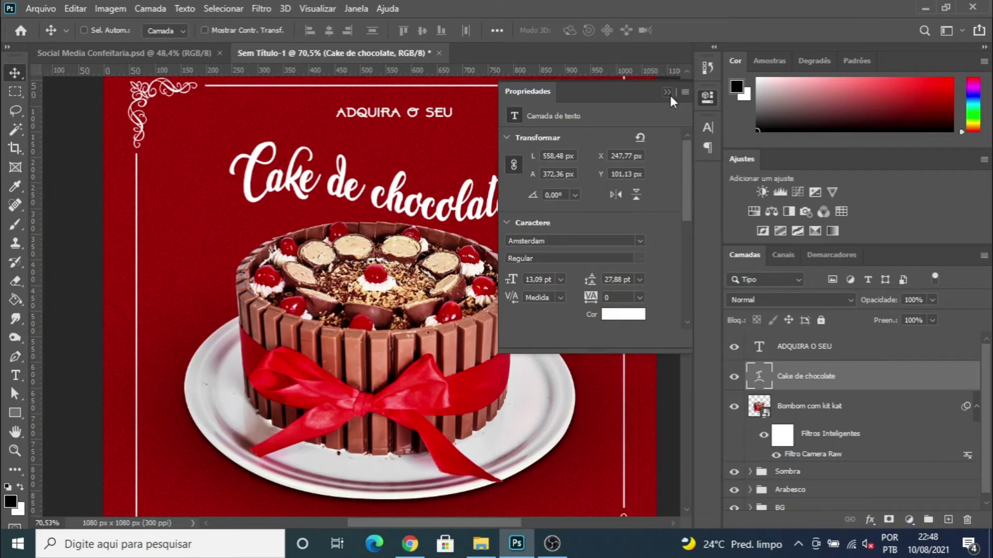
left_click(667, 92)
- Scale the "Cake de chocolate" title up to about 18,39 pt and reposition it above the cake
key("ctrl+t")
left_click_drag(515, 104, 576, 78)
key("Return")
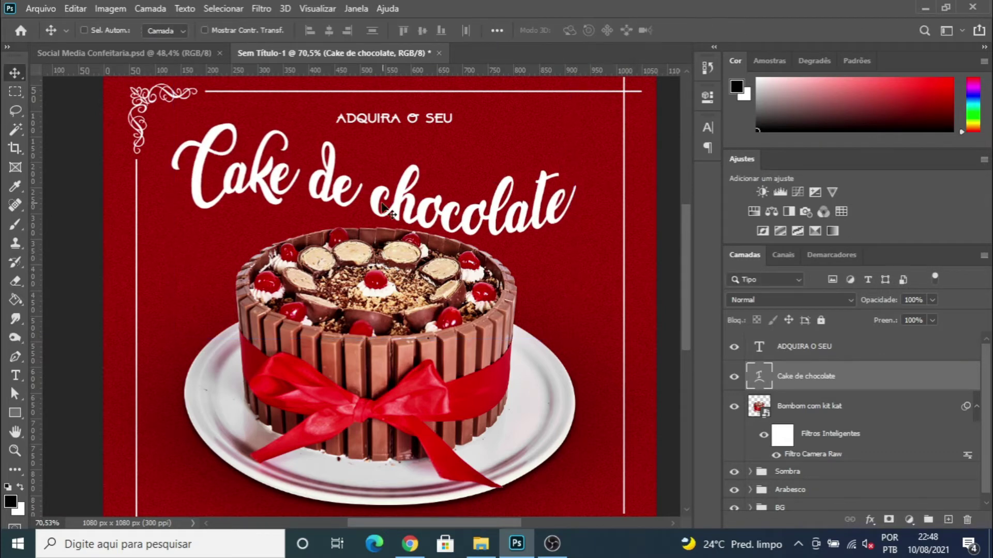
left_click_drag(385, 207, 414, 206)
- Show the guides and add a vertical guide at the canvas centre, X 540 px
key("ctrl+h")
scroll(406, 253, "down", 3)
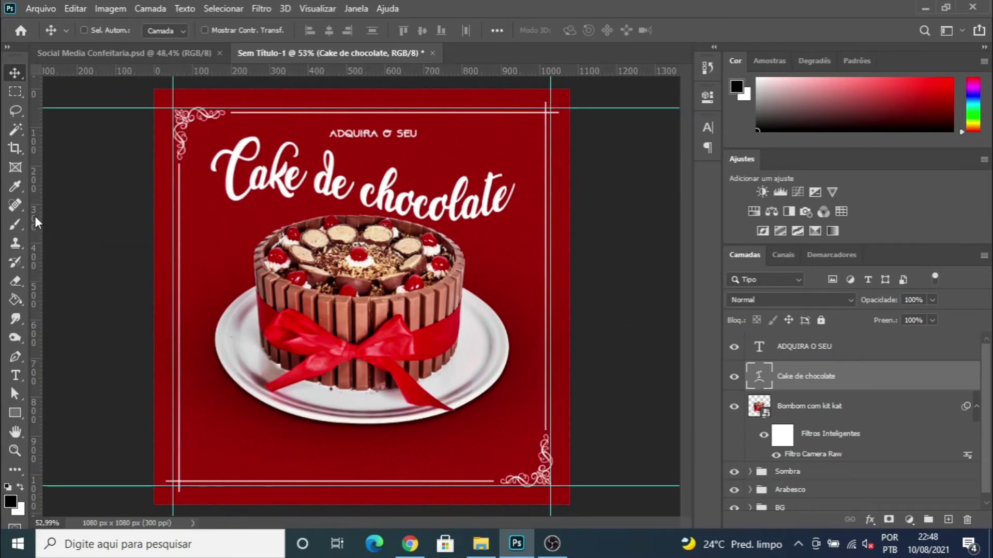
left_click_drag(35, 216, 362, 97)
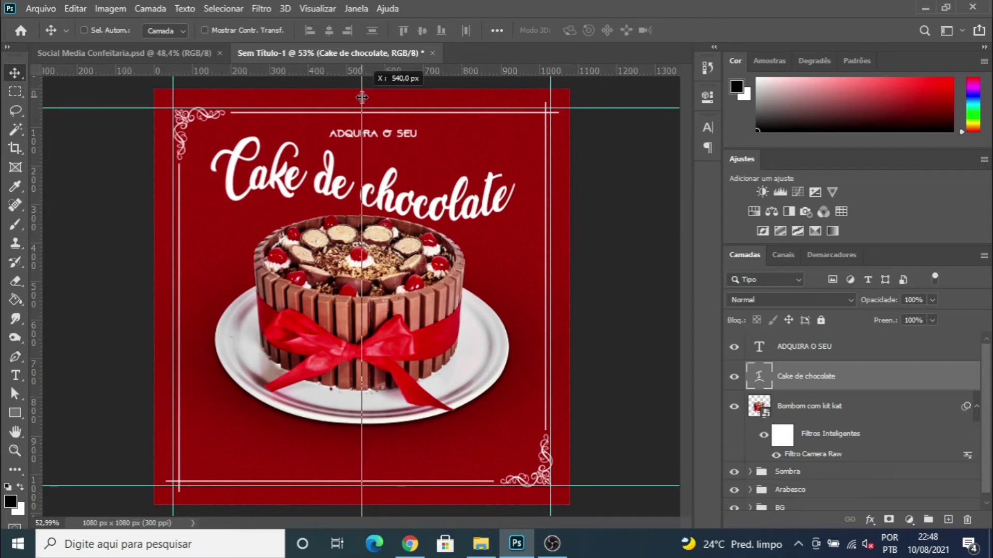
left_click_drag(362, 97, 362, 97)
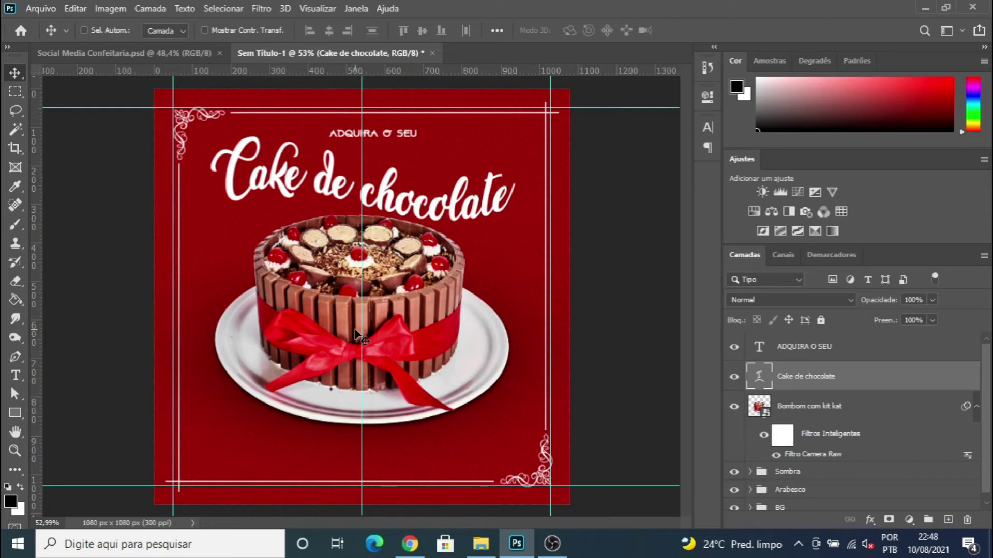
- Centre the "Cake de chocolate" title on the vertical guide at X 540 px and lower it to Y 308,41 px, slightly overlapping the cake
scroll(363, 181, "up", 3)
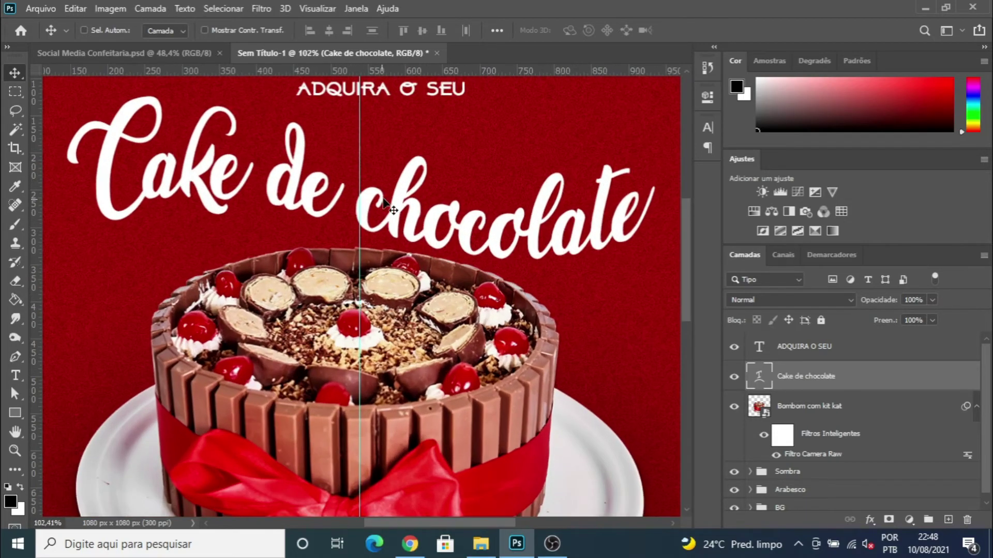
scroll(401, 202, "up", 1)
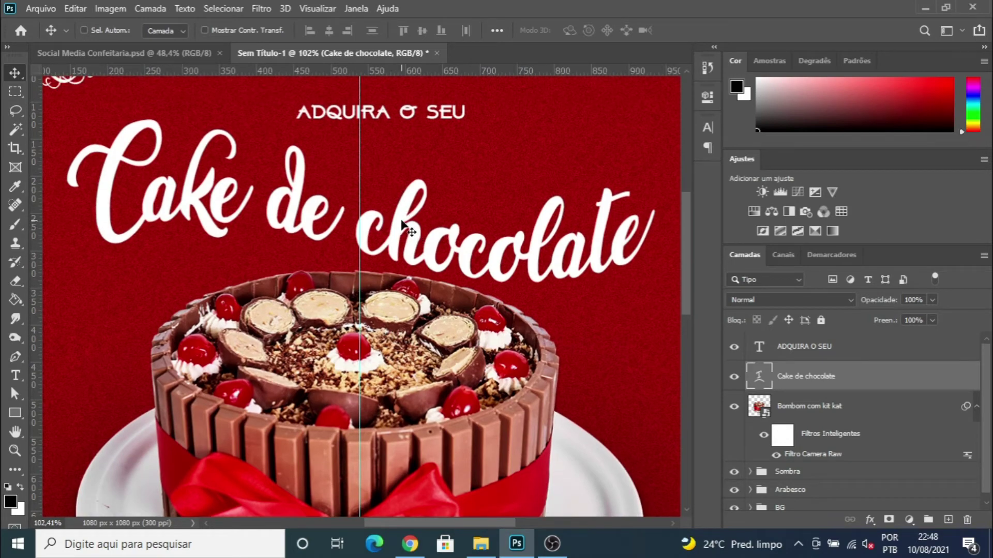
scroll(403, 224, "down", 3)
left_click_drag(401, 223, 400, 222)
key("ctrl+t")
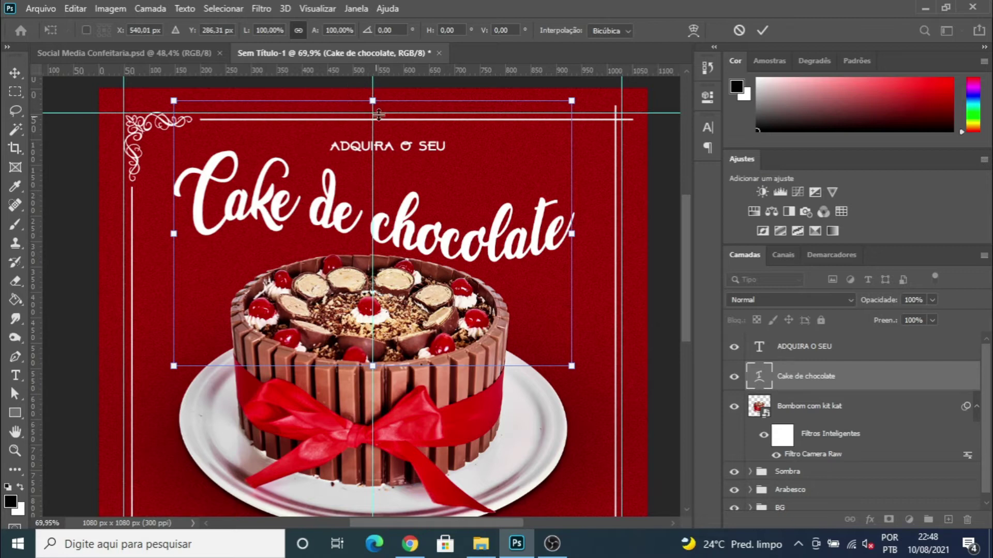
mouse_move(403, 231)
left_mouse_down()
mouse_move(437, 238)
mouse_move(401, 235)
left_mouse_up()
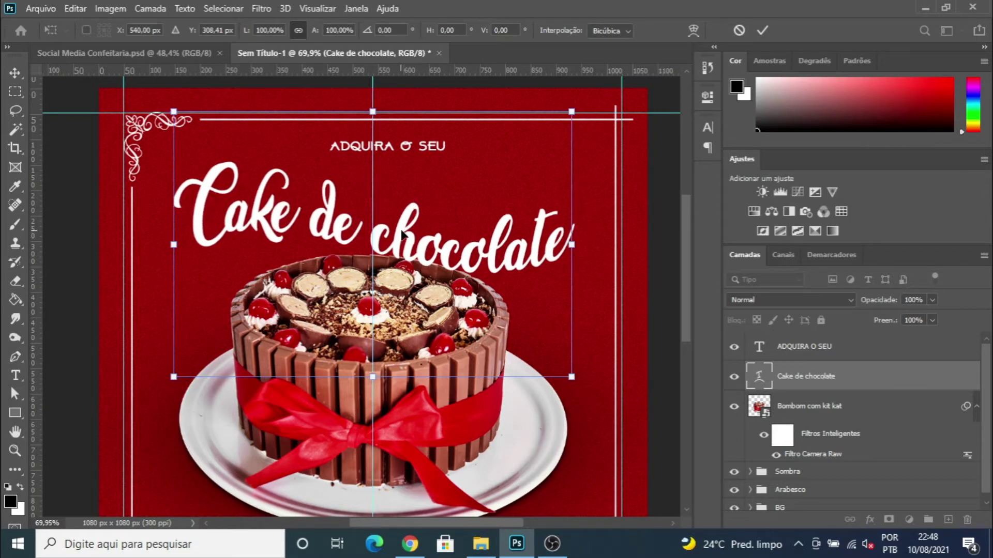
key("Return")
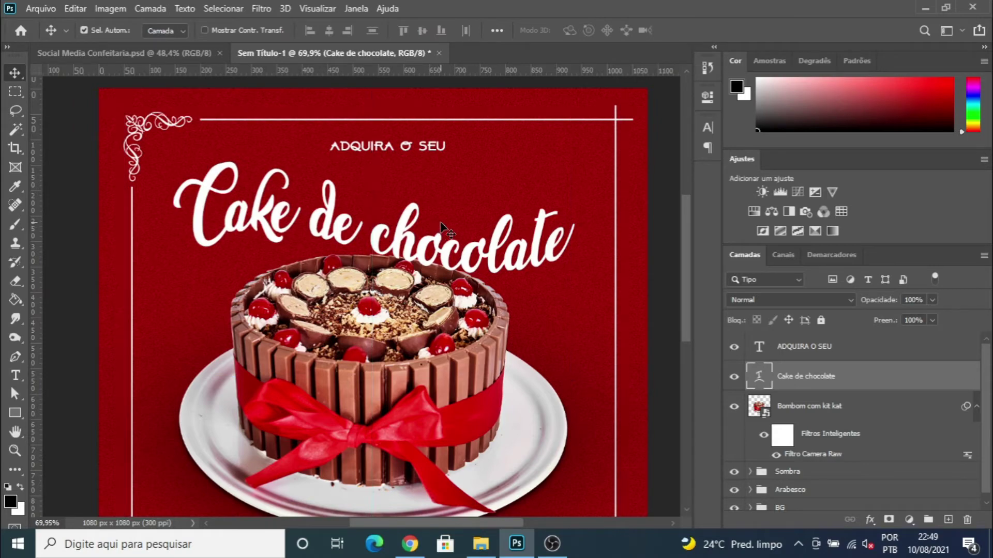
- Move the "ADQUIRA O SEU" and "Cake de chocolate" text layers below the Sombra group, directly above Arabesco
scroll(440, 223, "down", 4)
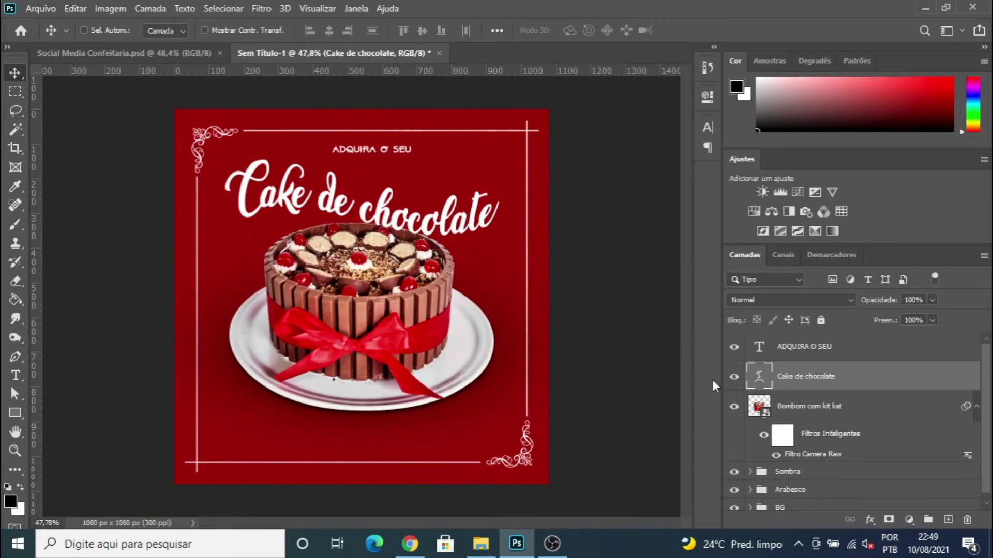
left_click(804, 357, "shift")
left_click_drag(803, 362, 790, 483)
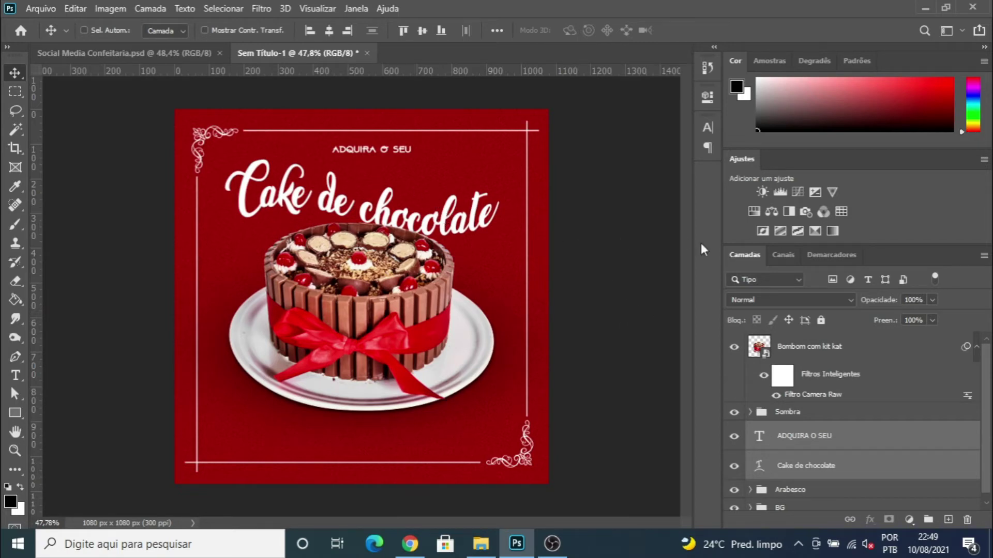
- Duplicate the "Cake de chocolate" title and move the copy about 182 px straight down behind the cake
left_click(796, 472)
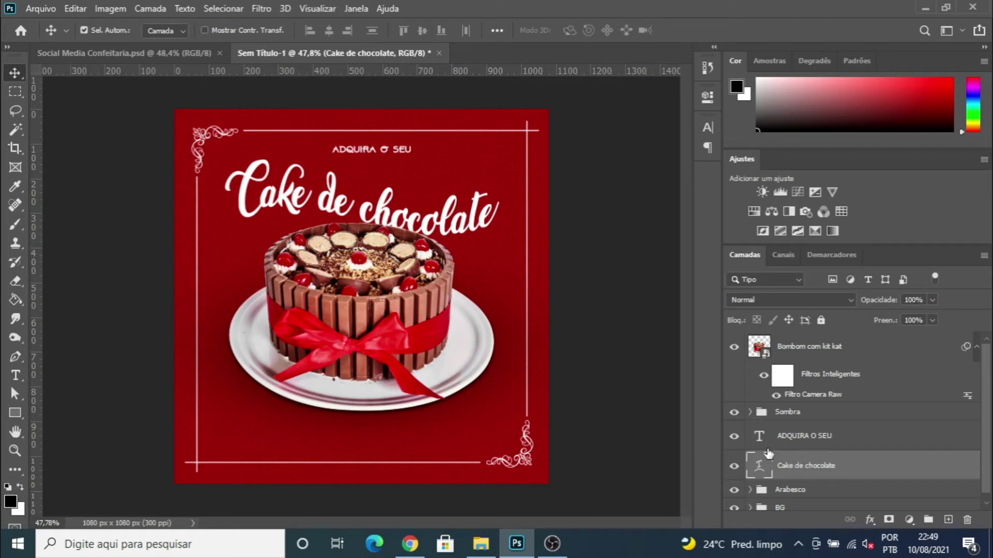
key("ctrl+j")
left_click_drag(279, 201, 278, 264)
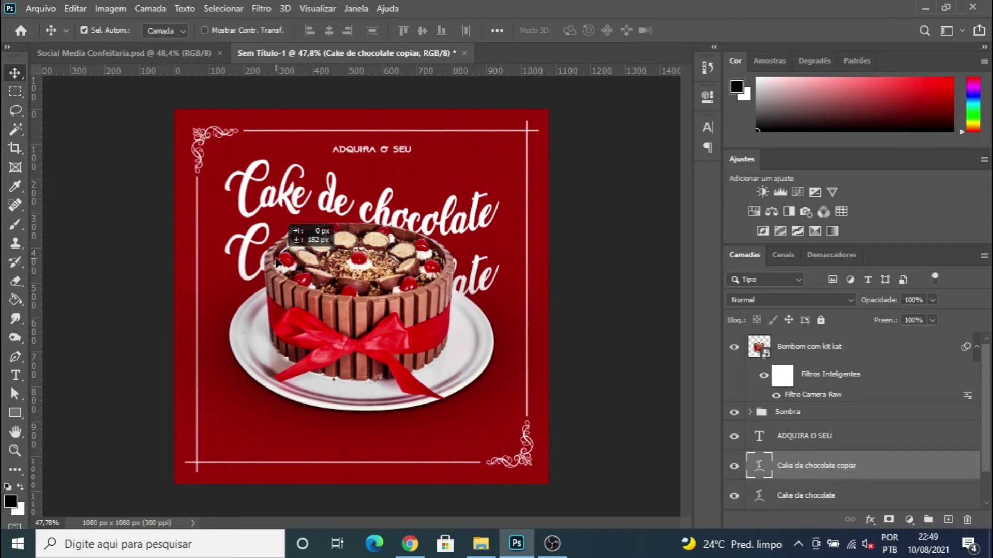
- Change the text colour of the lower "Cake de chocolate" copy to dark red, 3b0a0a
left_click(707, 99)
left_click(621, 317)
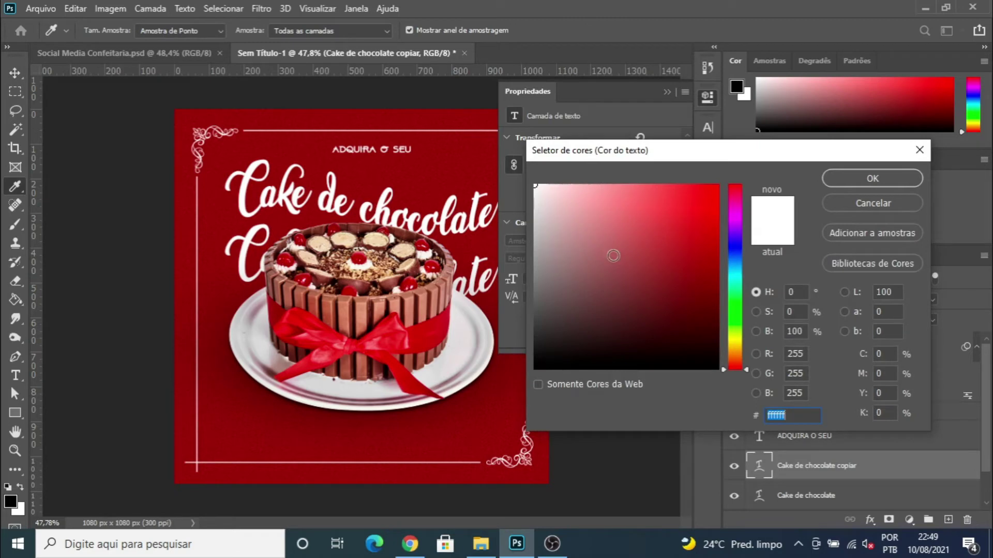
left_click_drag(691, 325, 688, 323)
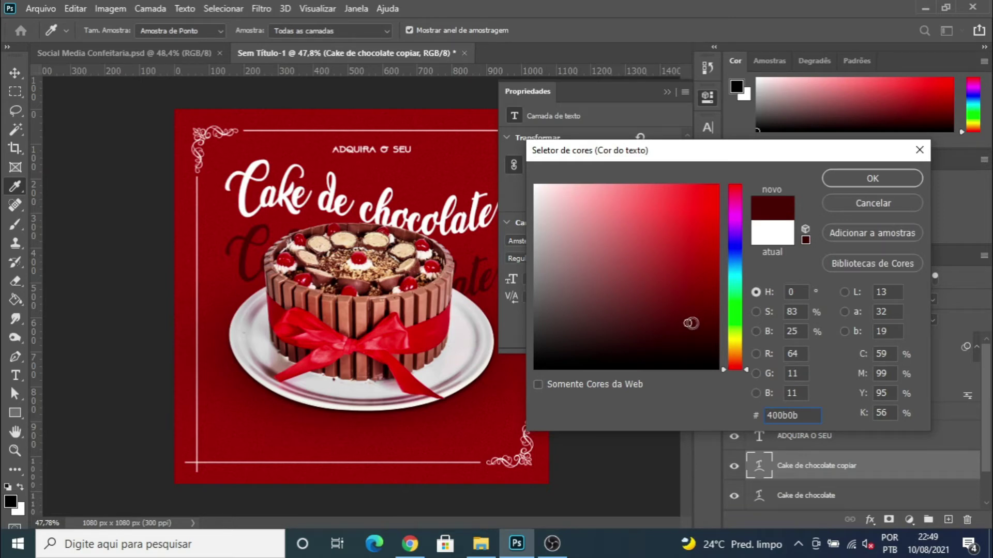
left_click(687, 326)
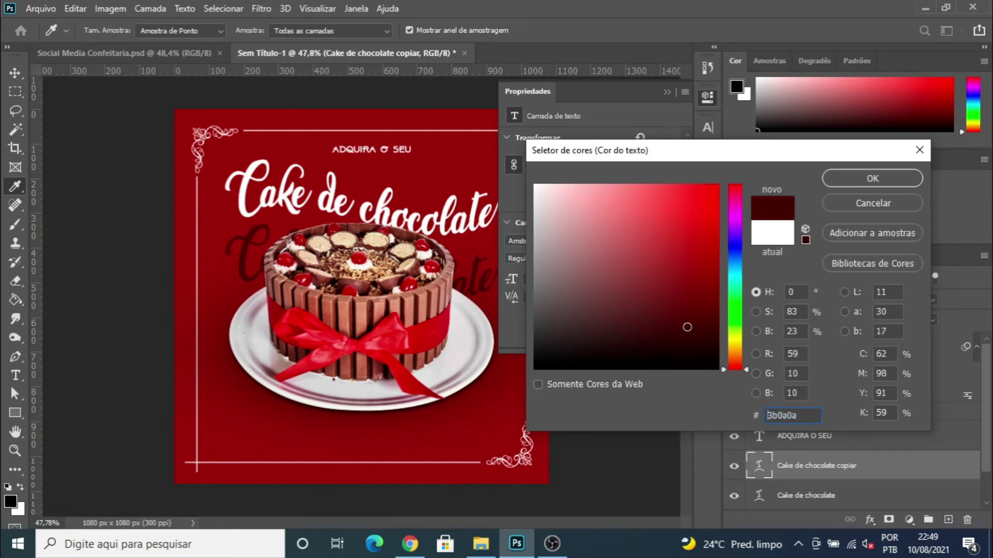
double_click(812, 414)
left_click(864, 177)
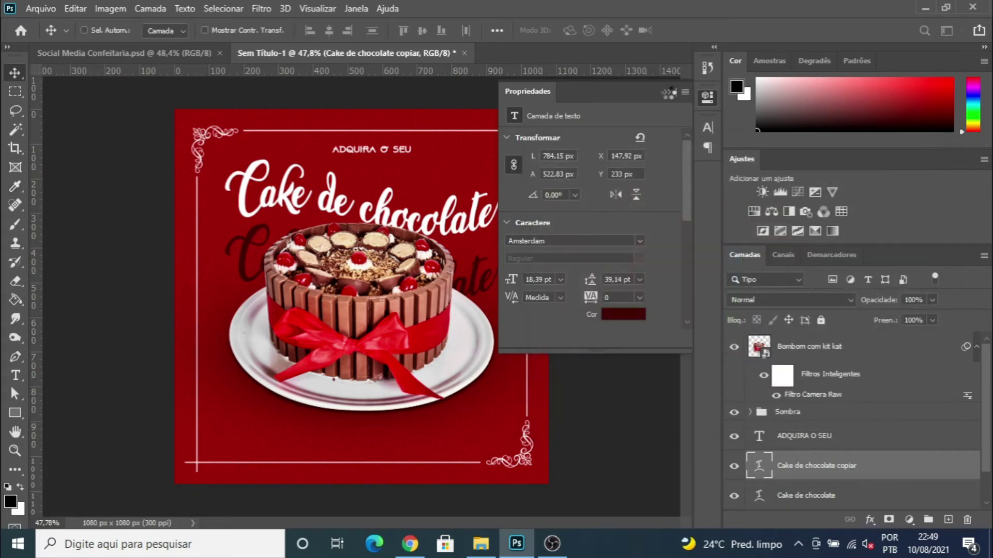
left_click(667, 92)
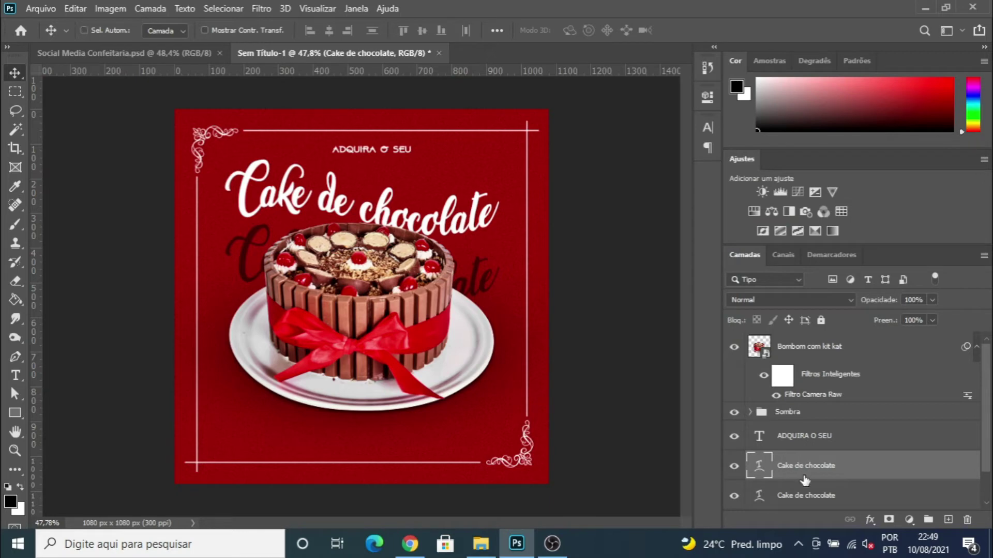
- Duplicate the original white "Cake de chocolate" title again, placing this copy below the dark red one behind the plate
left_click(798, 496)
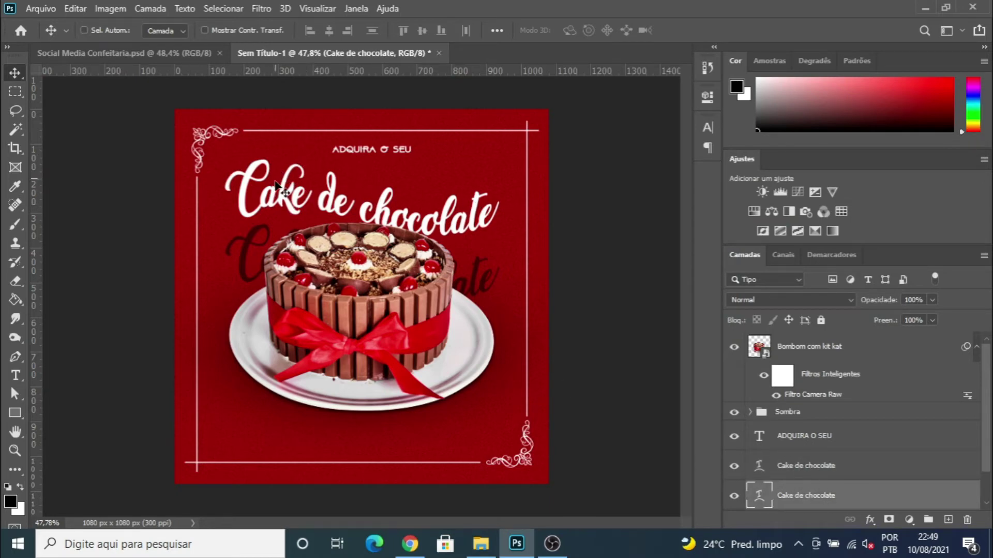
left_click_drag(296, 225, 290, 324)
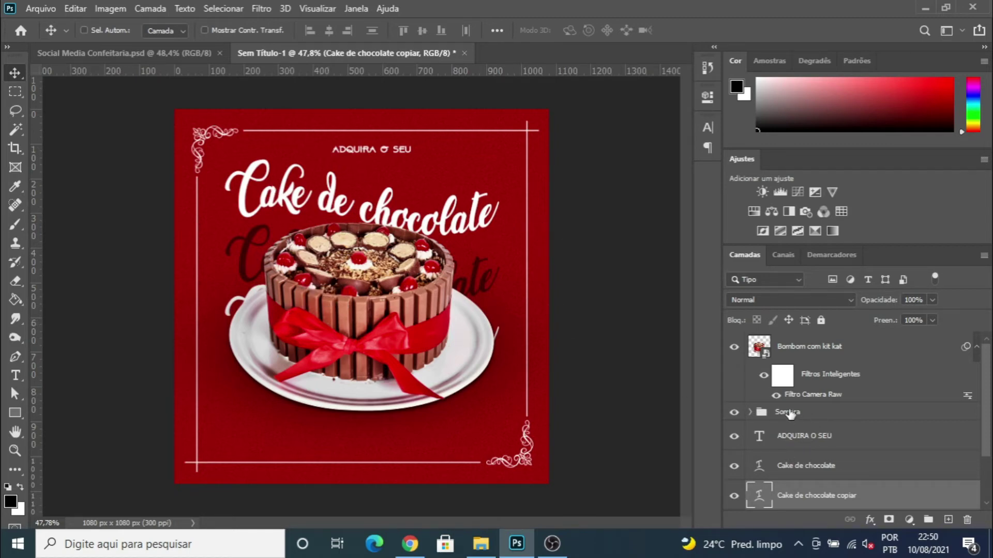
- Group the "ADQUIRA O SEU" layer with all three "Cake de chocolate" layers and name the group Texto
left_click(789, 439)
scroll(793, 454, "down", 2)
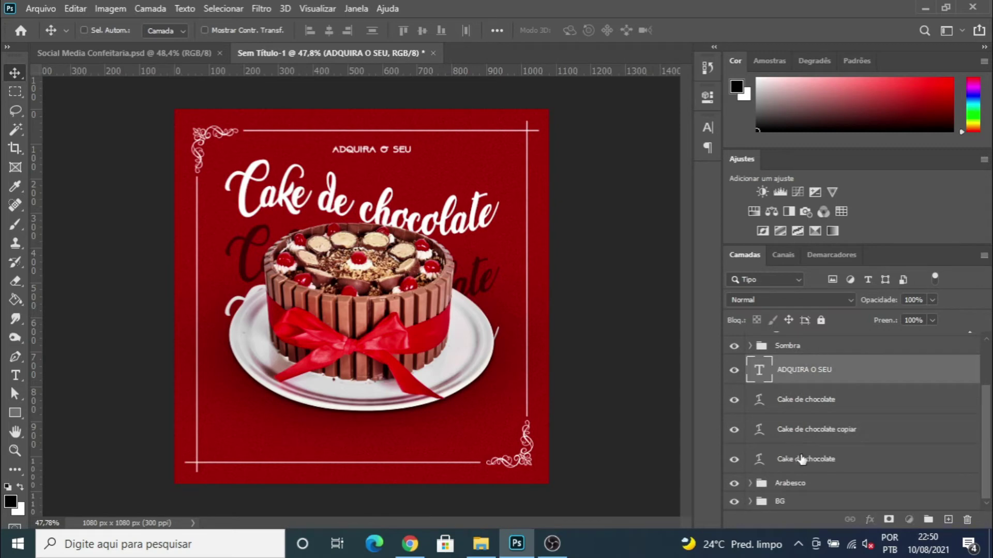
left_click(801, 460, "shift")
key("ctrl+g")
double_click(793, 430)
type("Texto")
key("Return")
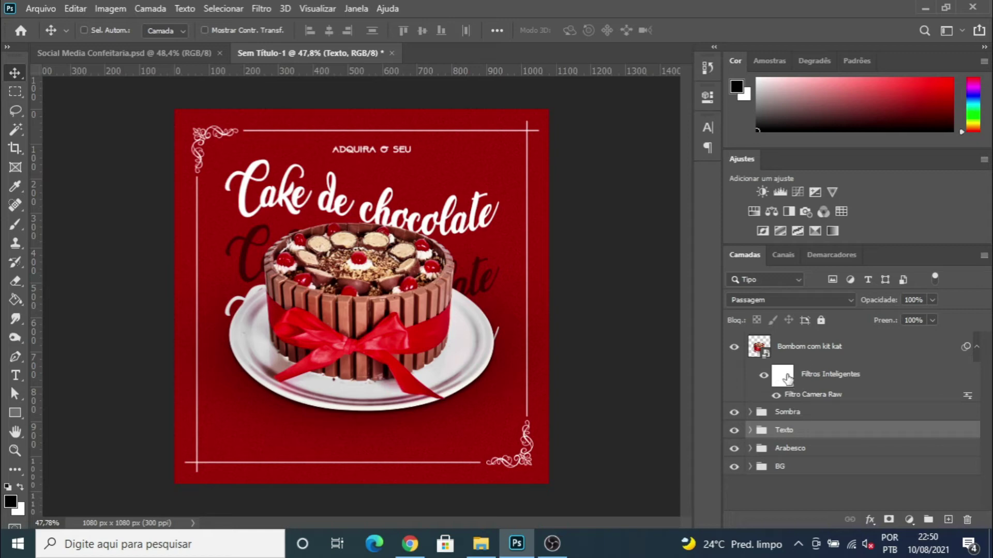
- Put the "Bombom com kit kat" layer into its own group named Bolo and collapse the group
left_click(802, 353)
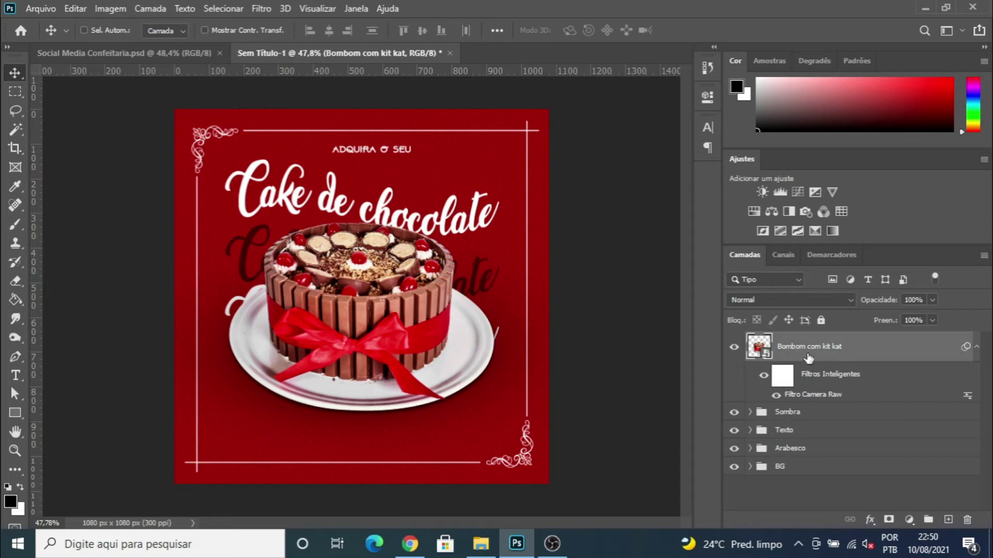
key("ctrl+g")
double_click(793, 341)
type("Bo")
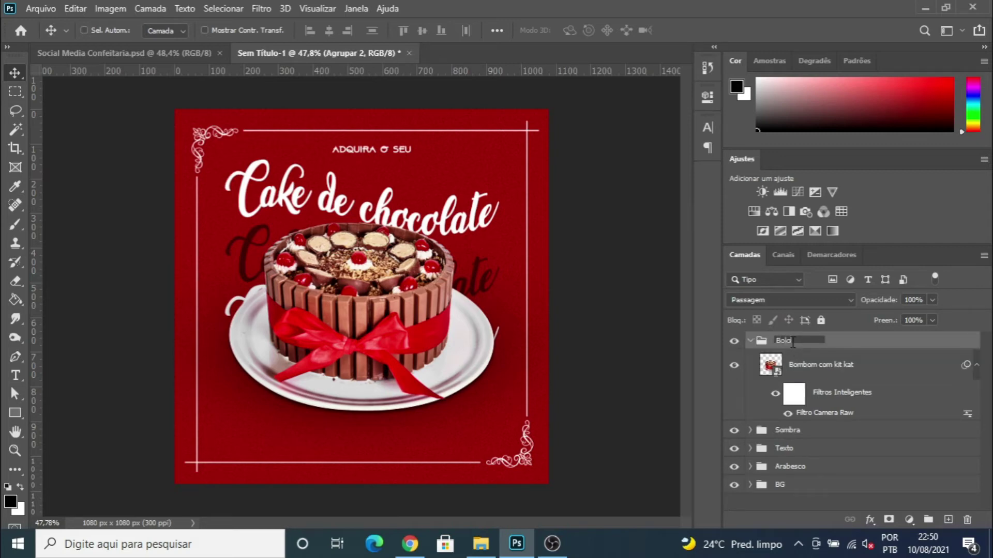
type("lo")
key("Return")
left_click(749, 341)
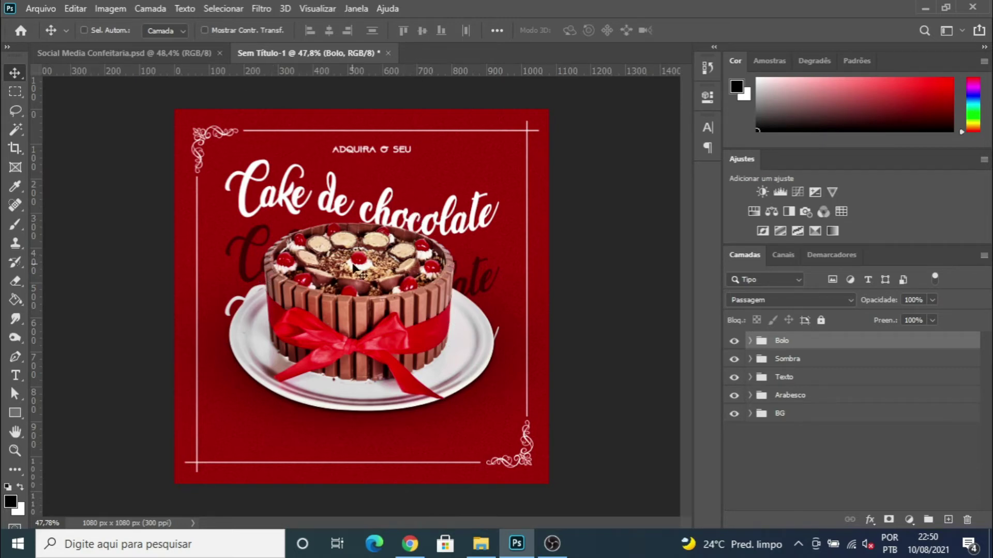
- Place the pink Sonho de Valsa bonbon image from the Social Media Confeitaria folder into the post above the Bolo group
left_click(479, 540)
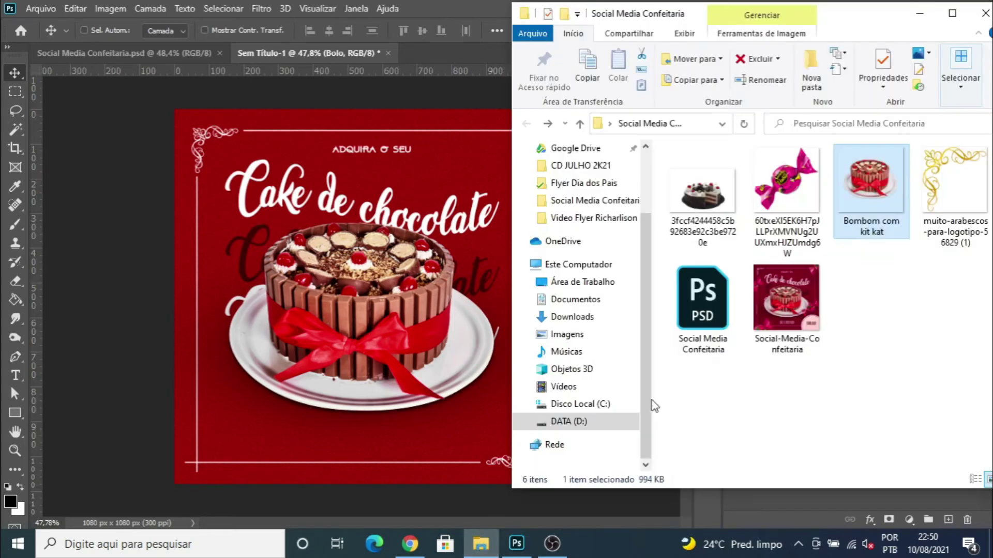
left_click_drag(781, 182, 370, 311)
key("Return")
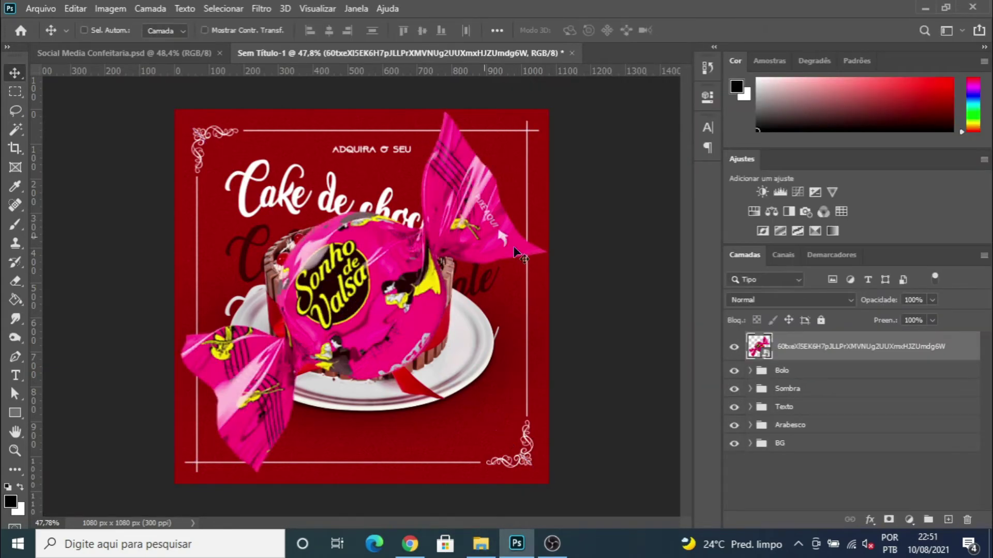
- Hide the pink bonbon layer to examine the cake composition without it, and show the layer again
left_click(731, 349)
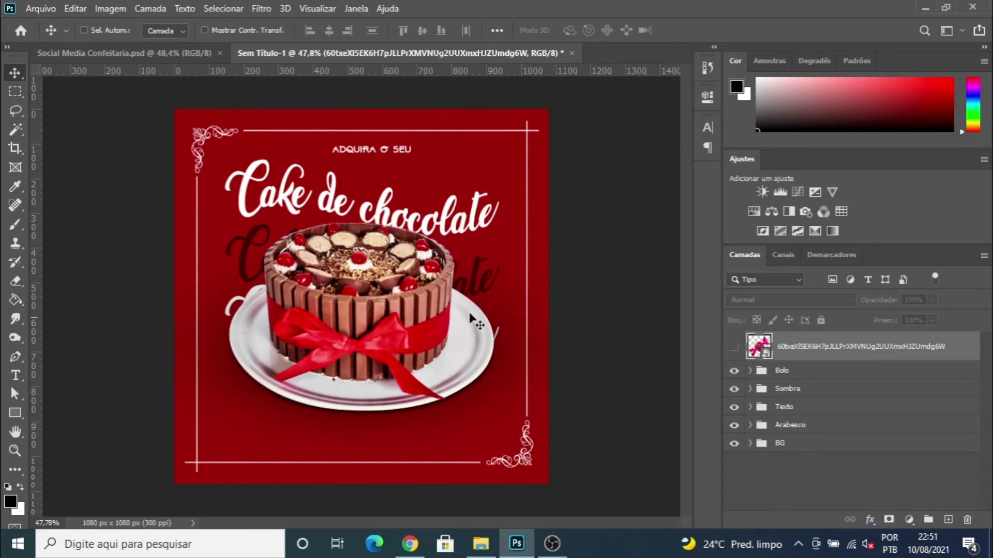
scroll(413, 305, "up", 3)
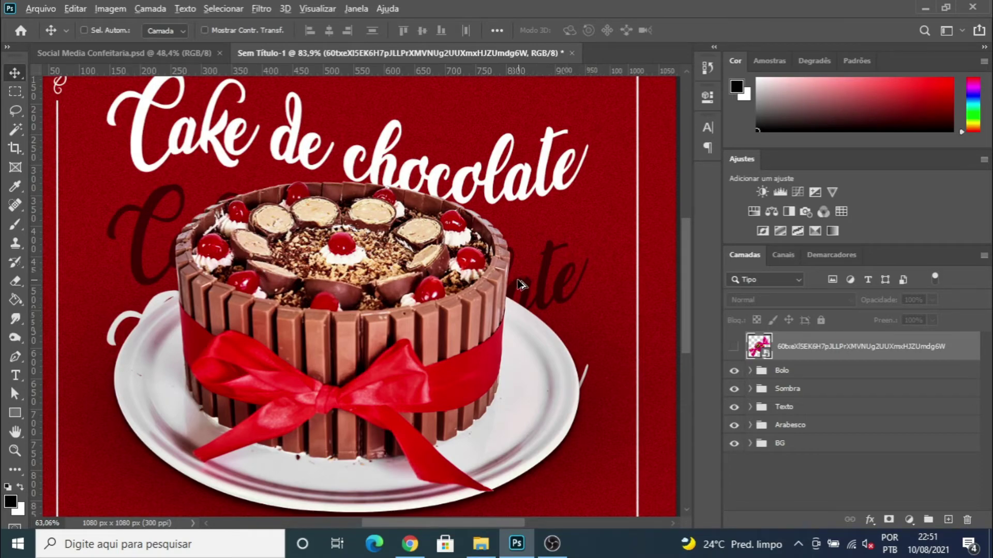
scroll(517, 276, "down", 2)
scroll(569, 292, "down", 1)
scroll(569, 292, "up", 1)
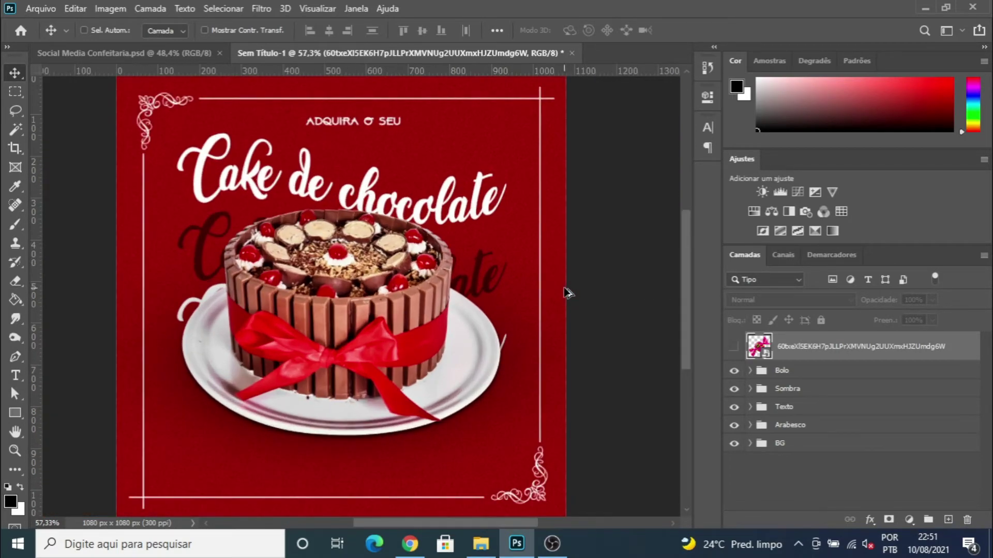
scroll(512, 295, "down", 1)
left_click(734, 348)
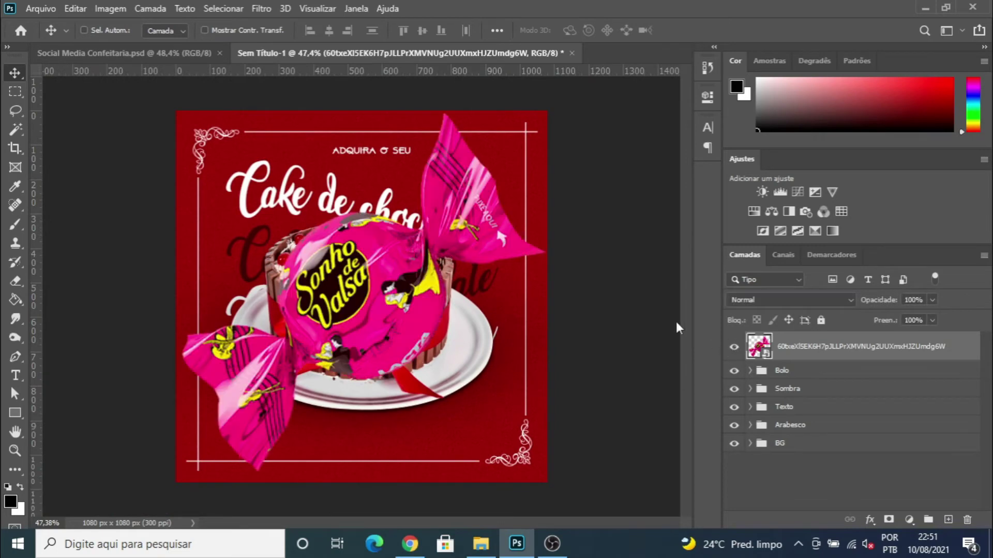
- Scale the pink bonbon down to a small size and move it partly off the post's left edge beside the title
key("ctrl")
key("ctrl+t")
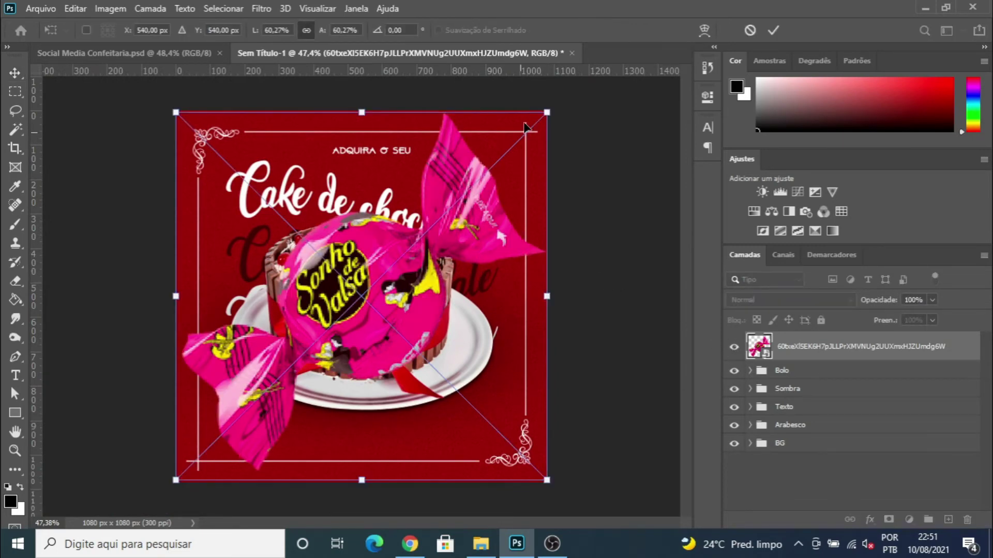
left_click_drag(547, 111, 241, 296)
key("Return")
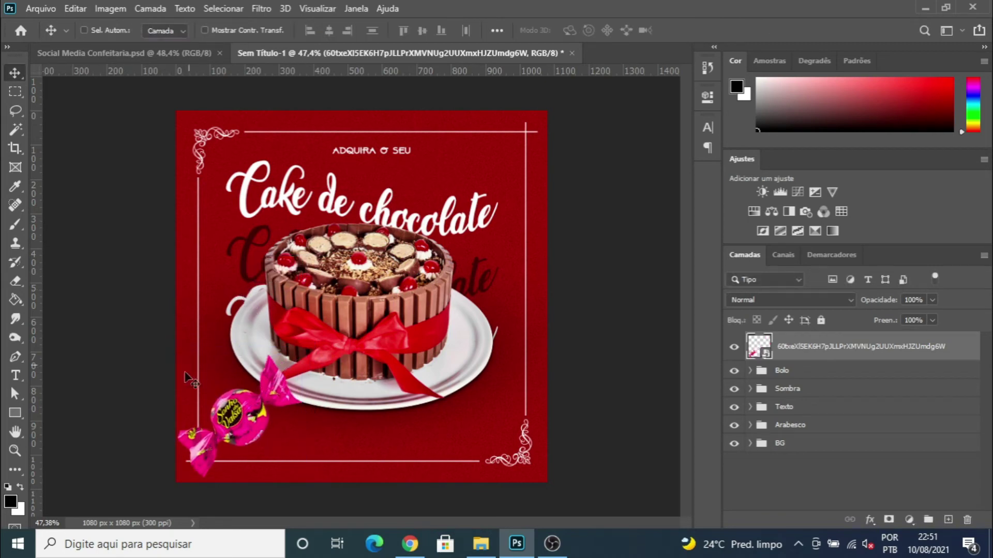
left_click_drag(235, 421, 191, 249)
- Duplicate the bonbon and place the copy partly cut off in the post's top-right corner
key("ctrl+j")
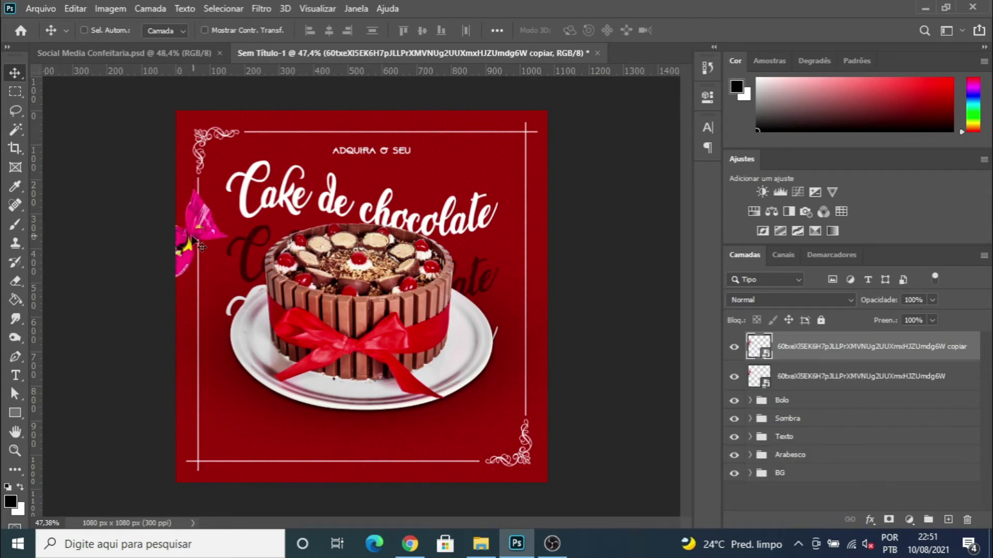
left_click_drag(184, 243, 562, 113)
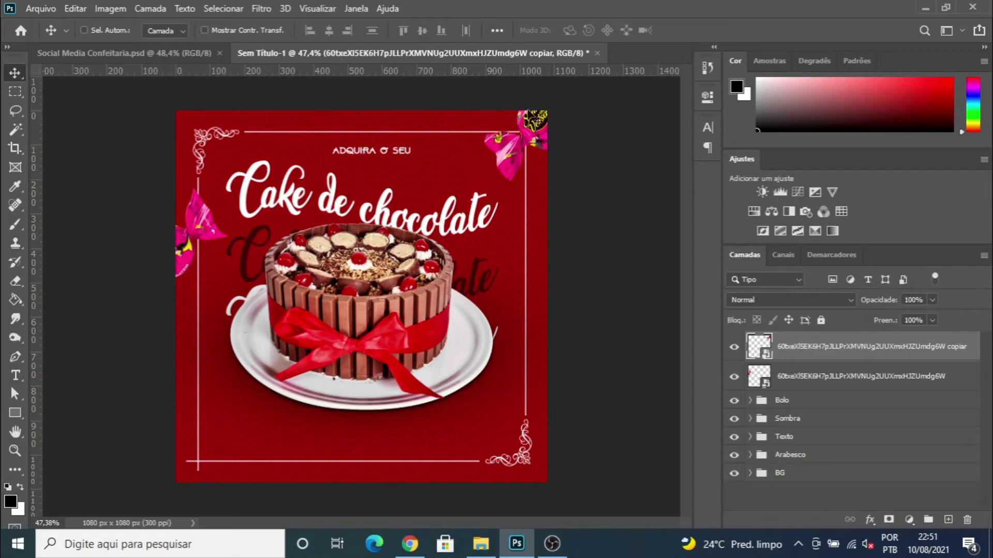
- Duplicate the top-right bonbon, move the copy to the post's bottom-left corner, and enlarge it so it runs off the edge
key("ctrl+j")
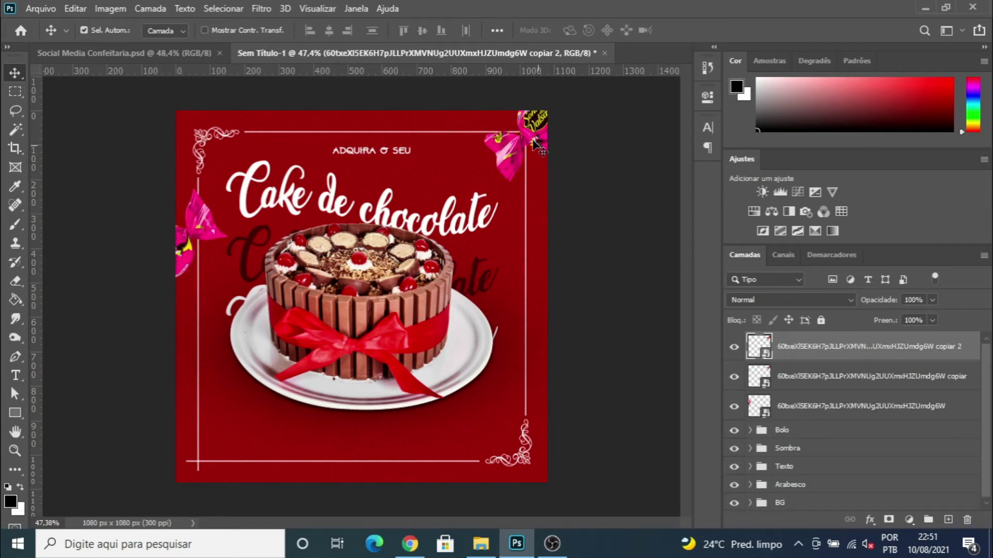
left_click_drag(543, 135, 212, 469)
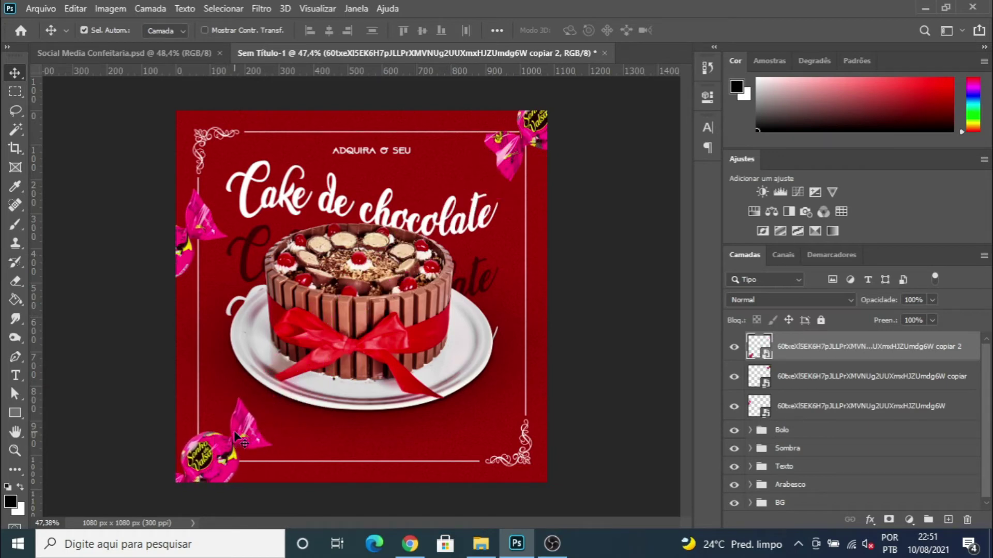
key("ctrl+t")
left_click_drag(273, 397, 313, 359)
left_click_drag(230, 457, 212, 488)
key("Return")
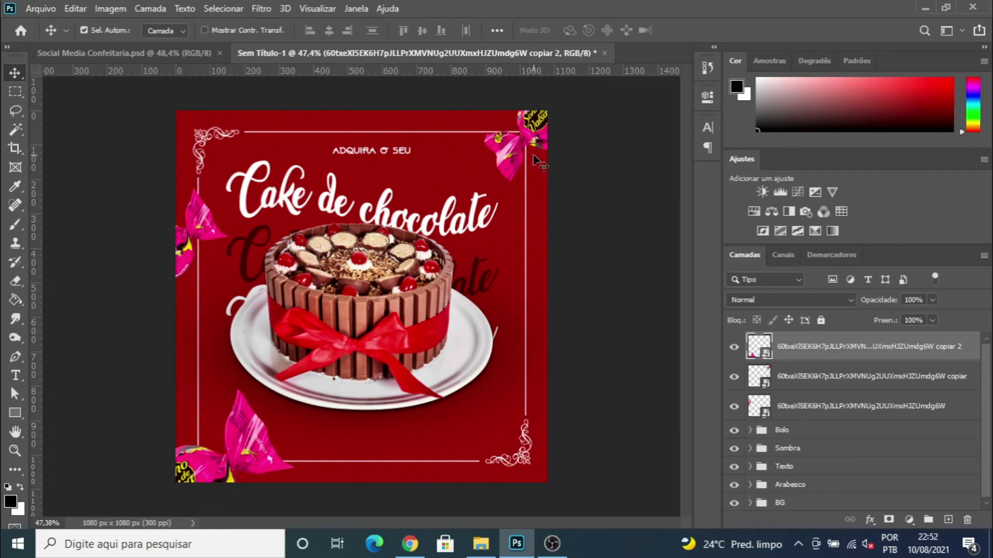
key("ctrl+j")
left_click_drag(538, 163, 507, 339)
key("ctrl+z")
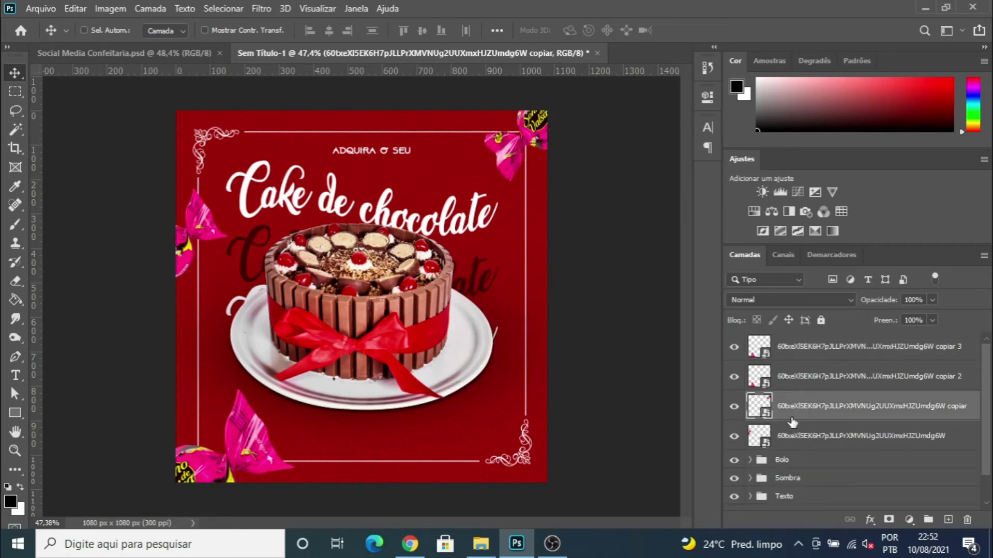
key("ctrl+z")
- Duplicate the top-right bonbon layer, move the copy over the plate's right rim, and scale it down
left_click(799, 387)
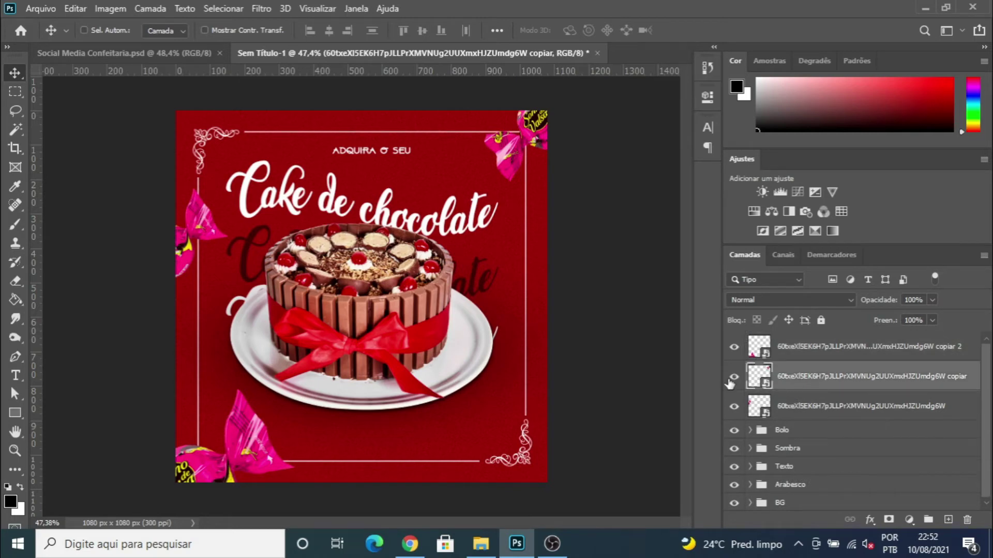
key("ctrl+j")
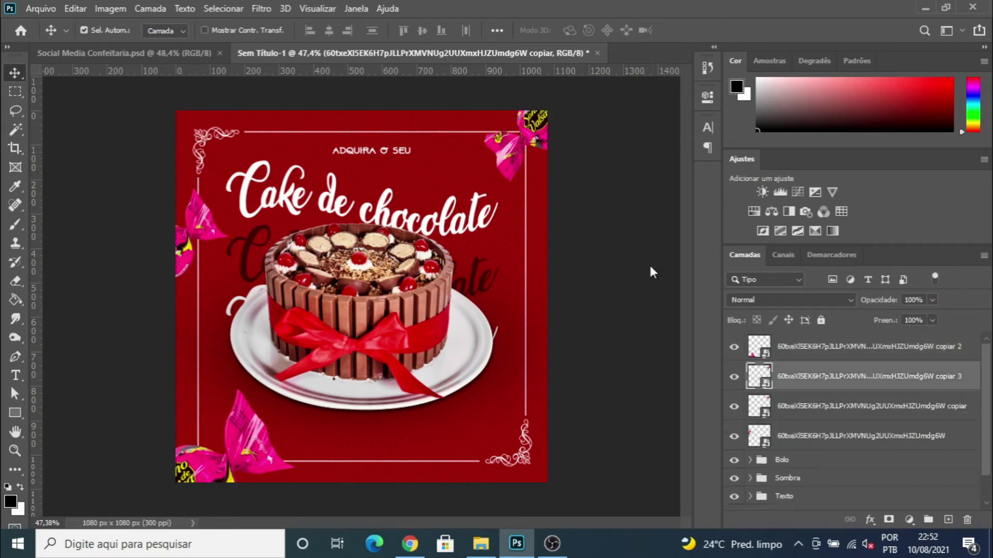
left_click_drag(494, 162, 467, 386)
key("ctrl+t")
left_click_drag(547, 302, 516, 303)
left_click_drag(502, 354, 514, 349)
key("Return")
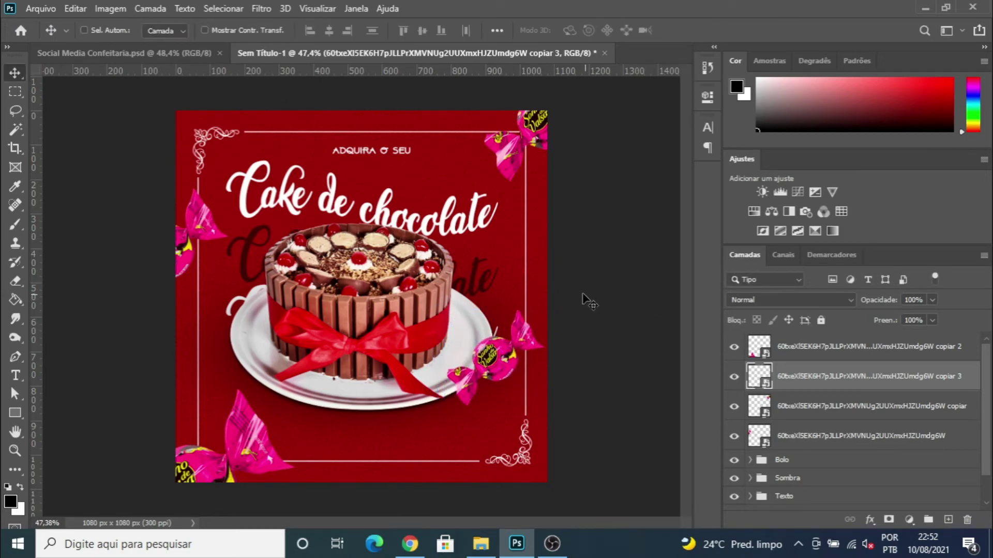
- Show the guides to check the bonbon arrangement against the margins, and hide them again
scroll(457, 330, "down", 2)
scroll(165, 304, "up", 1)
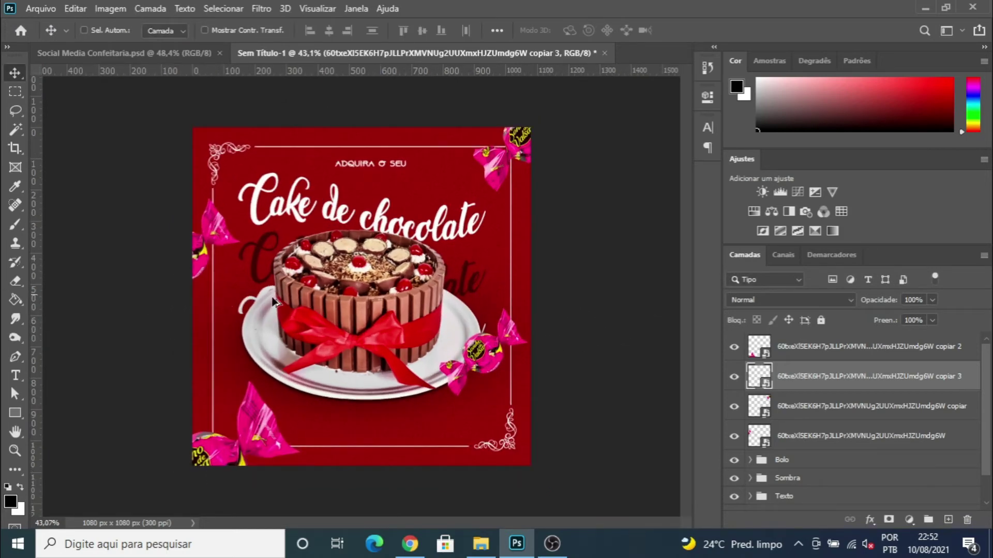
key("ctrl+semicolon")
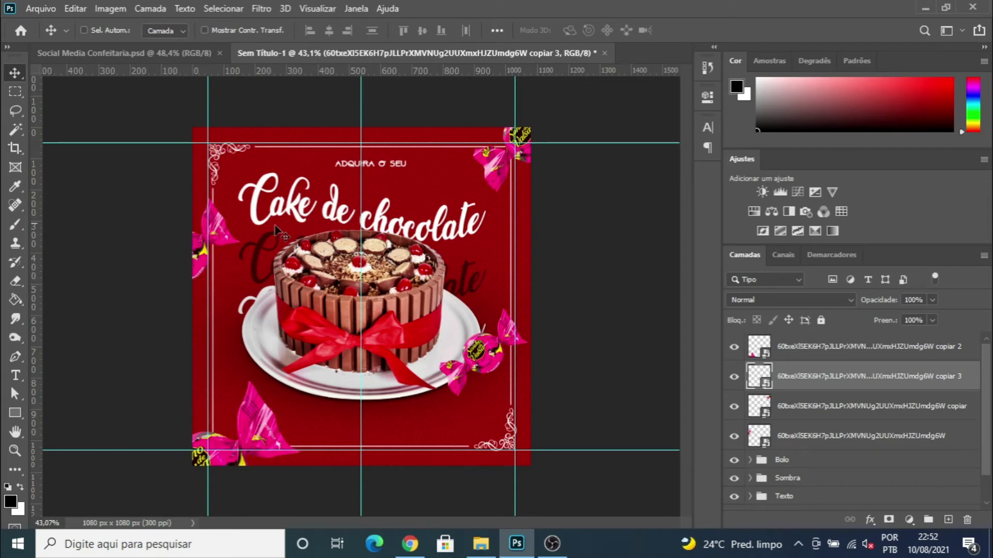
key("ctrl+semicolon")
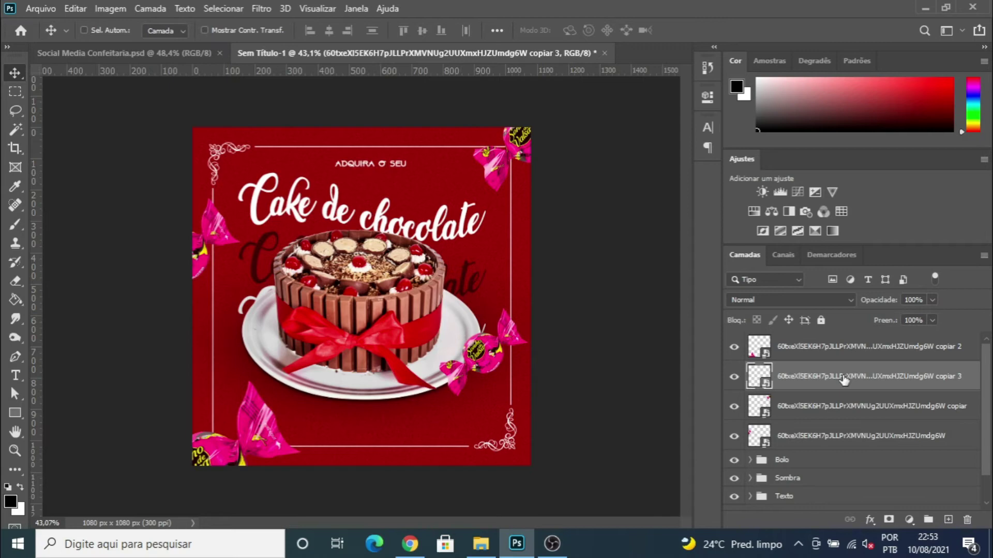
- Shift the hue of the bottom-left bonbon to about +10 with Hue/Saturation so its pink turns redder
left_click(808, 350)
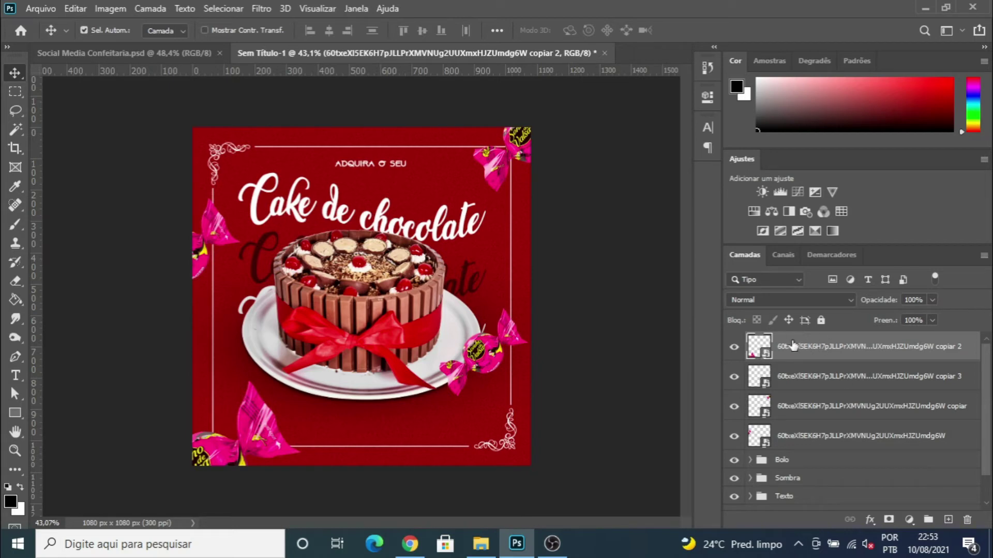
key("ctrl+u")
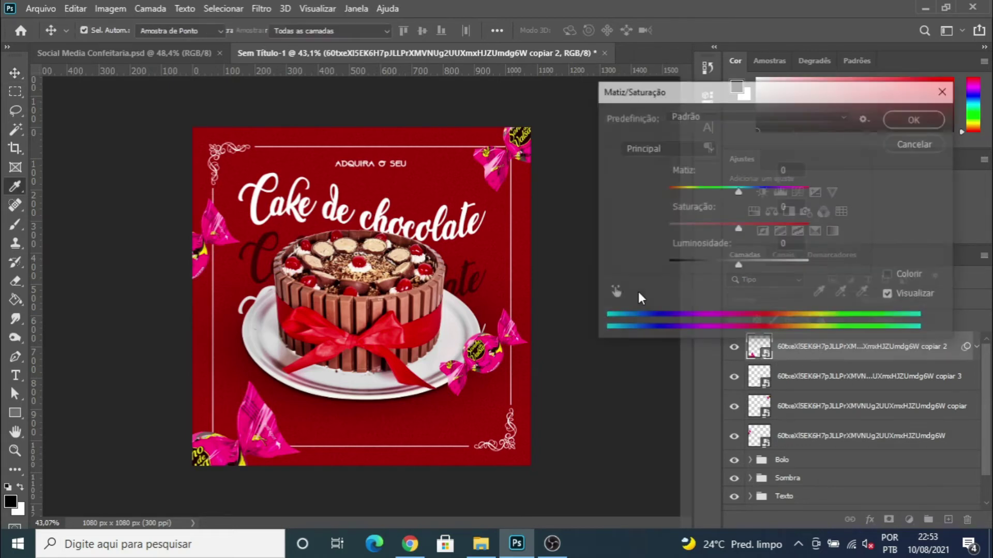
left_click_drag(739, 190, 747, 191)
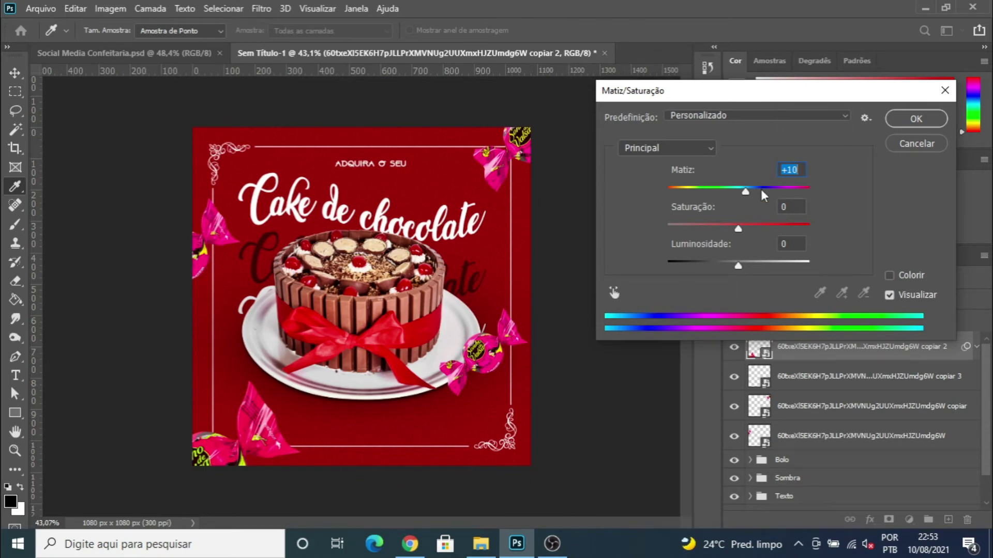
left_click_drag(747, 191, 748, 191)
left_click(916, 117)
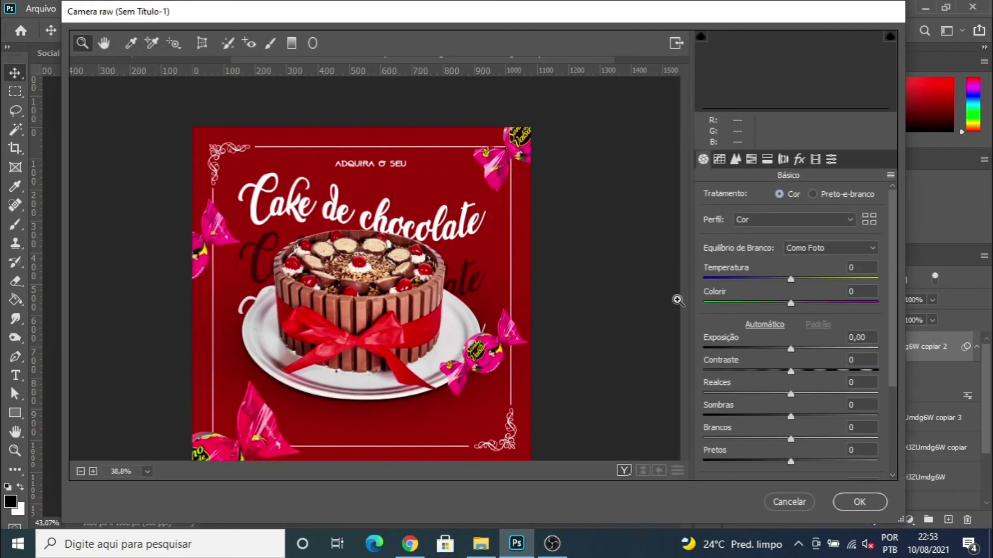
- In the Camera Raw filter for the bottom-left bonbon, set clarity to +31 and vibrance to -8
scroll(770, 356, "down", 2)
scroll(787, 444, "down", 1)
left_click_drag(791, 414, 820, 419)
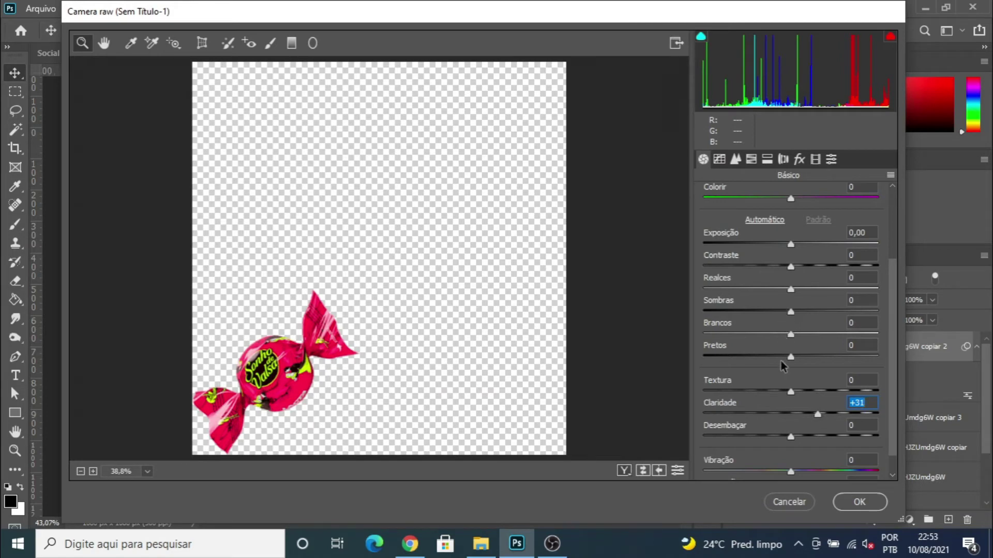
scroll(769, 443, "down", 1)
left_click_drag(790, 445, 785, 450)
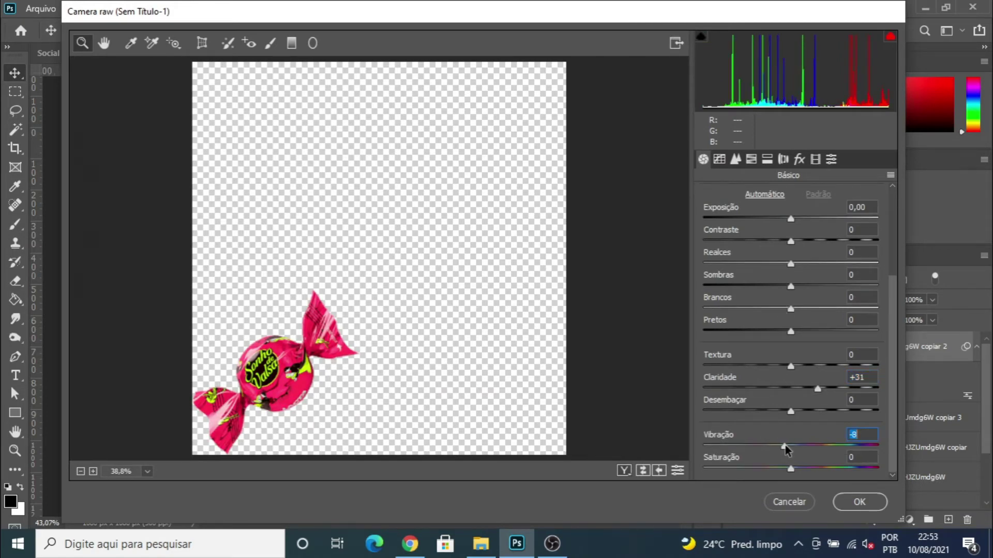
- Set the bonbon's exposure to -0,35 and shadows to -10, and apply the Camera Raw filter
scroll(791, 331, "up", 1)
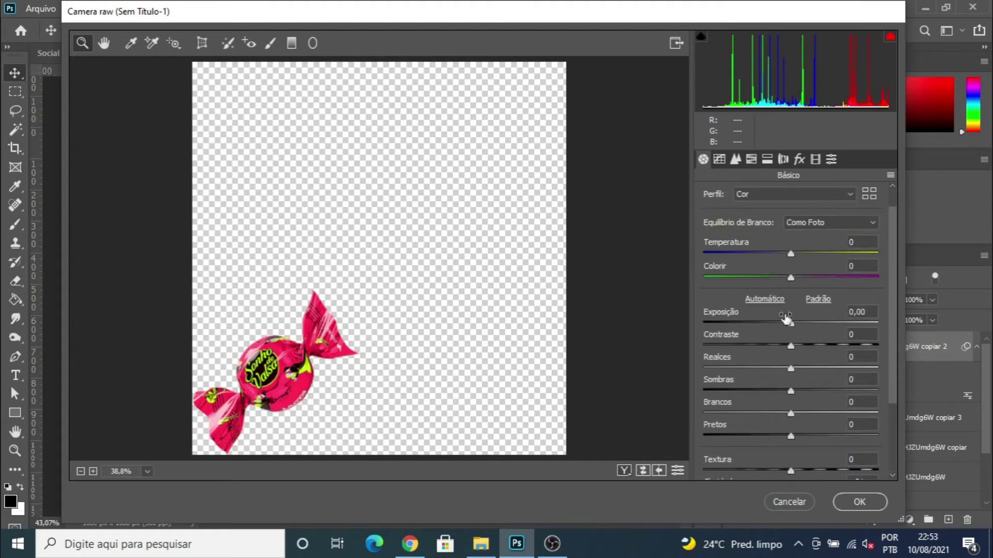
left_click_drag(791, 326, 784, 325)
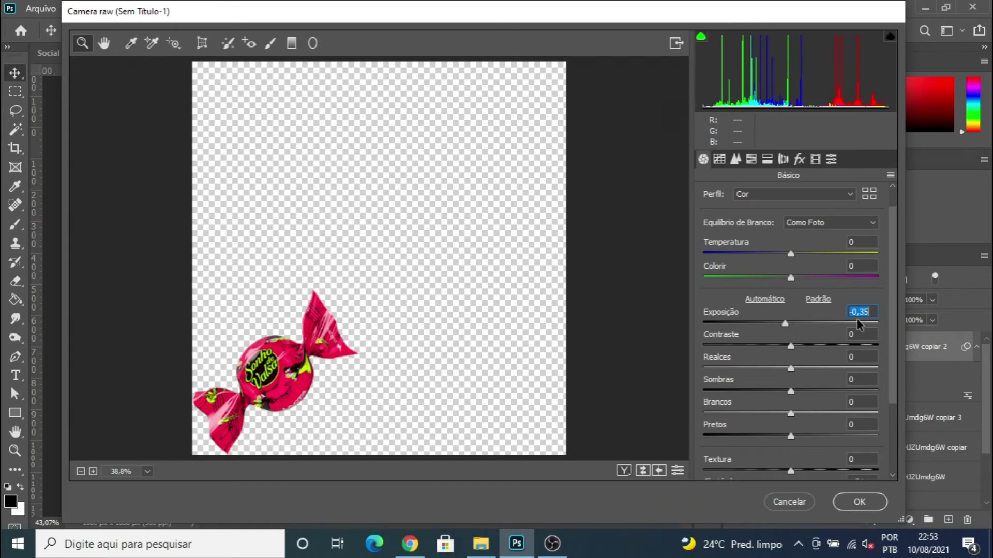
scroll(773, 360, "down", 1)
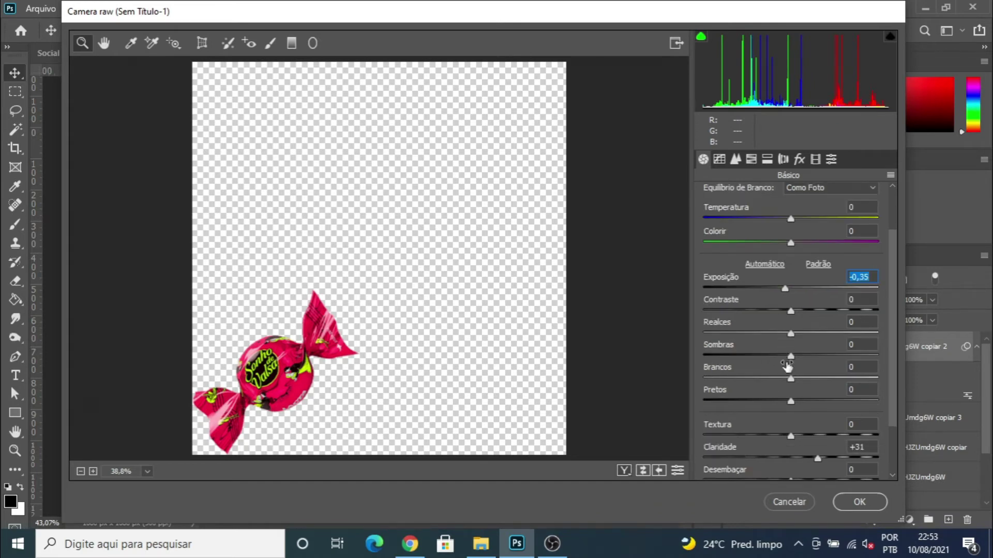
left_click_drag(790, 357, 783, 359)
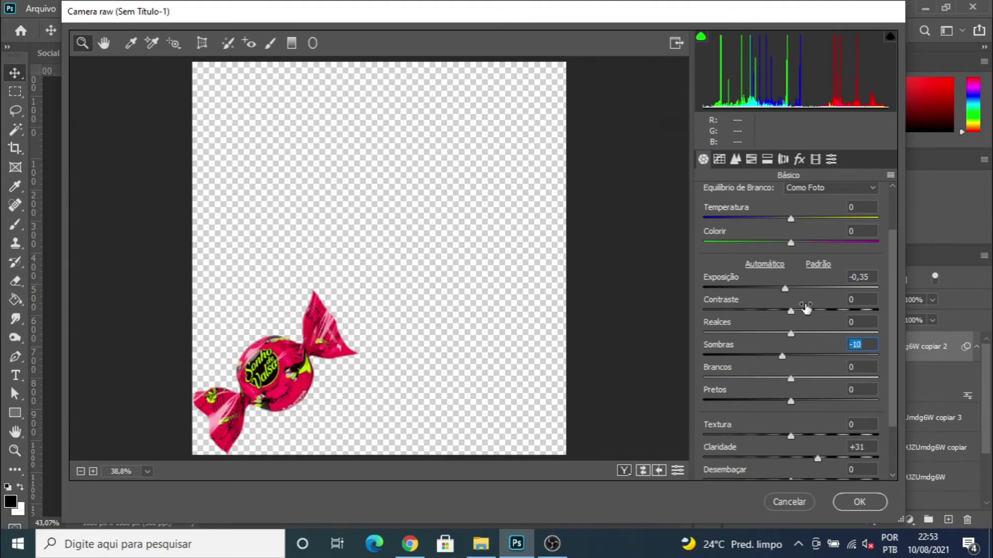
scroll(793, 264, "up", 1)
left_click(860, 503)
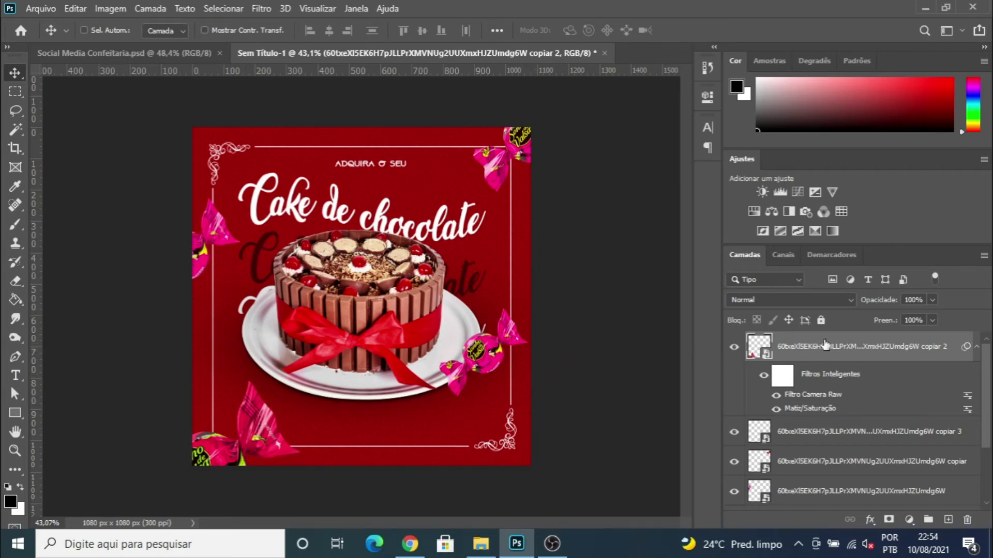
- Apply a Gaussian Blur with a radius of 9,0 pixels to the bottom-left bonbon
left_click(262, 9)
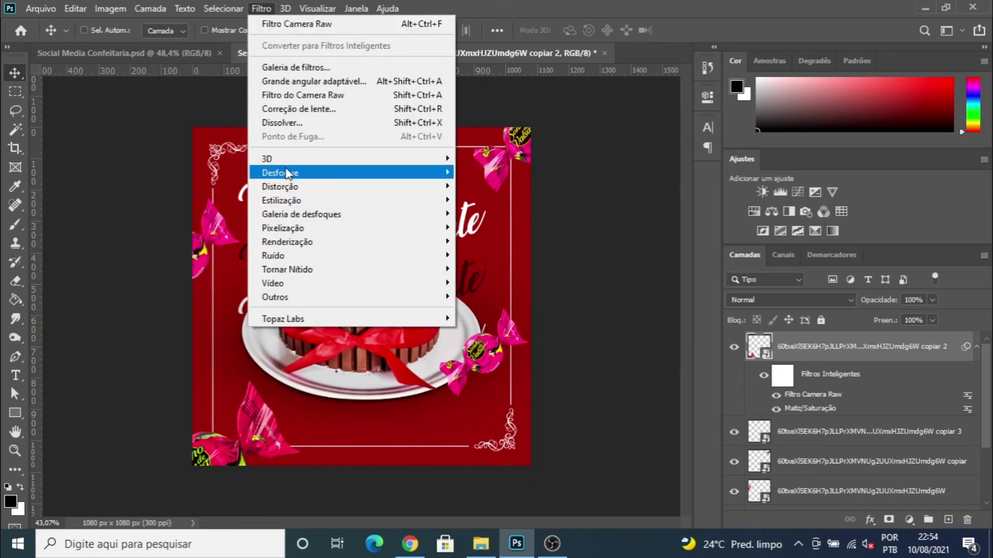
mouse_move(290, 173)
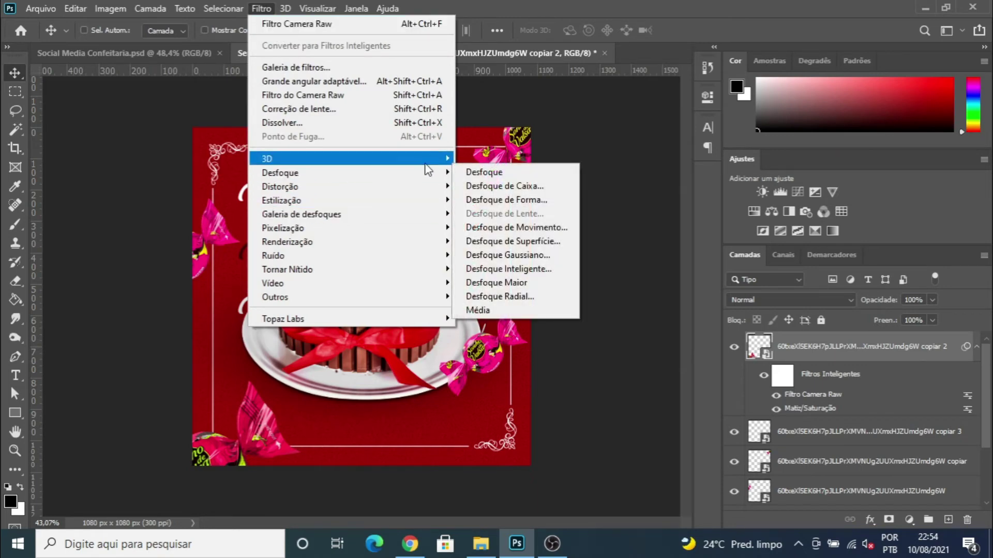
left_click(504, 255)
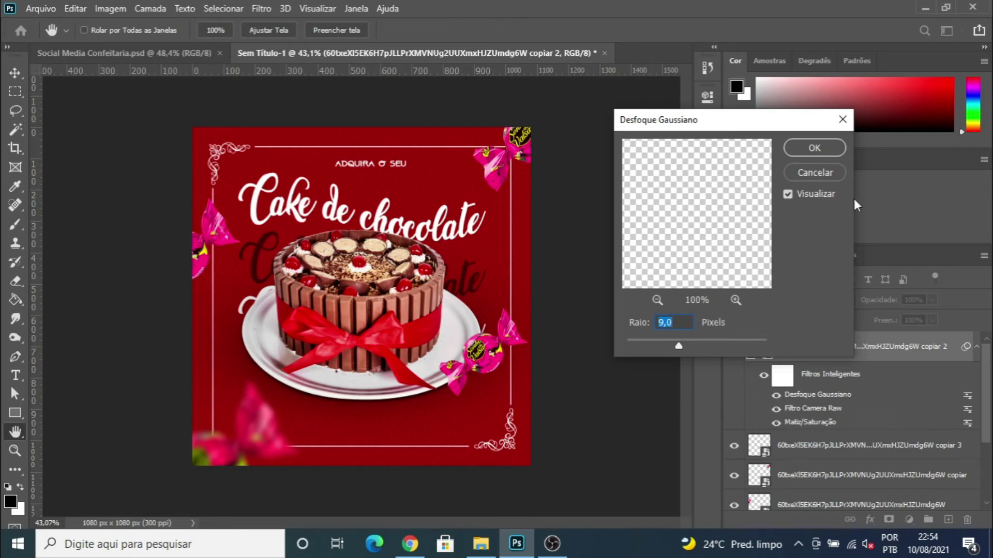
left_click(814, 149)
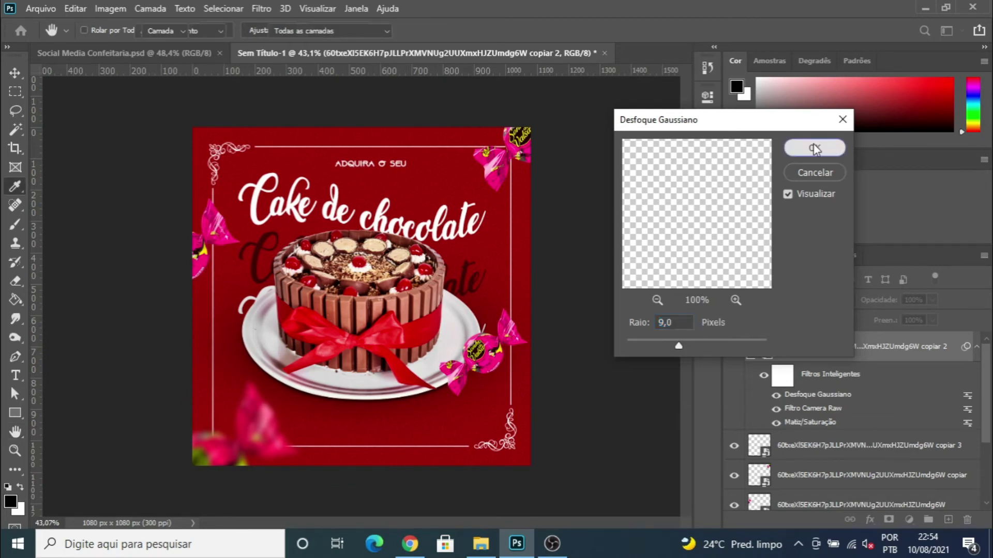
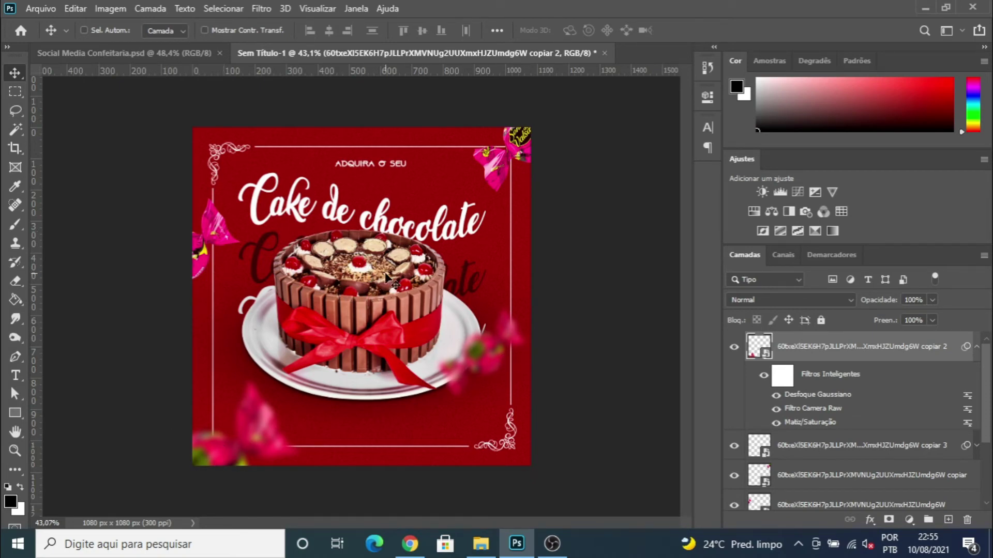
- Expand the smart filters of the small bonbon beside the plate to view them
scroll(867, 434, "down", 3)
scroll(945, 389, "up", 3)
left_click(976, 445)
scroll(859, 433, "down", 2)
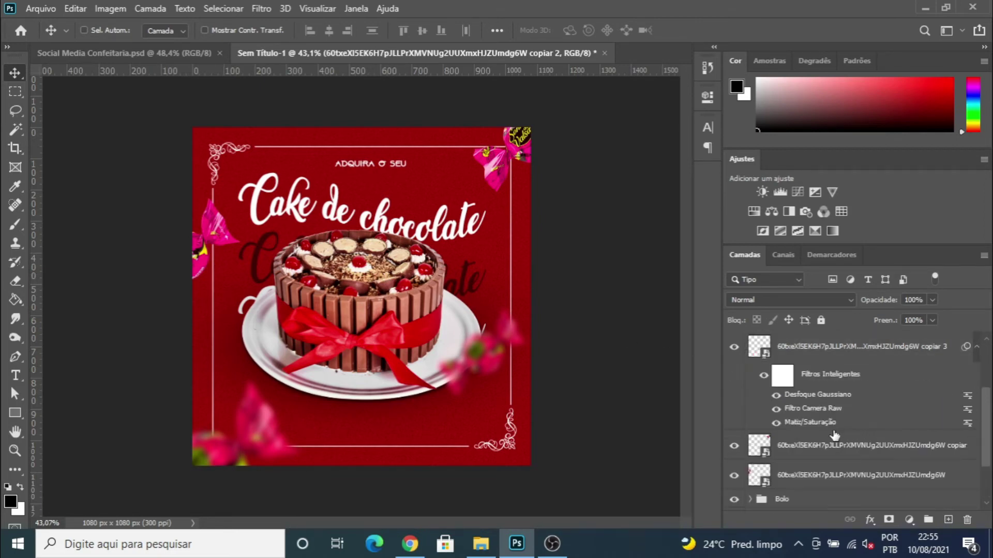
- Set the small bonbon's Gaussian Blur radius to 5,0 pixels and copy its smart filters to the top-right bonbon
left_click_drag(805, 398, 802, 394)
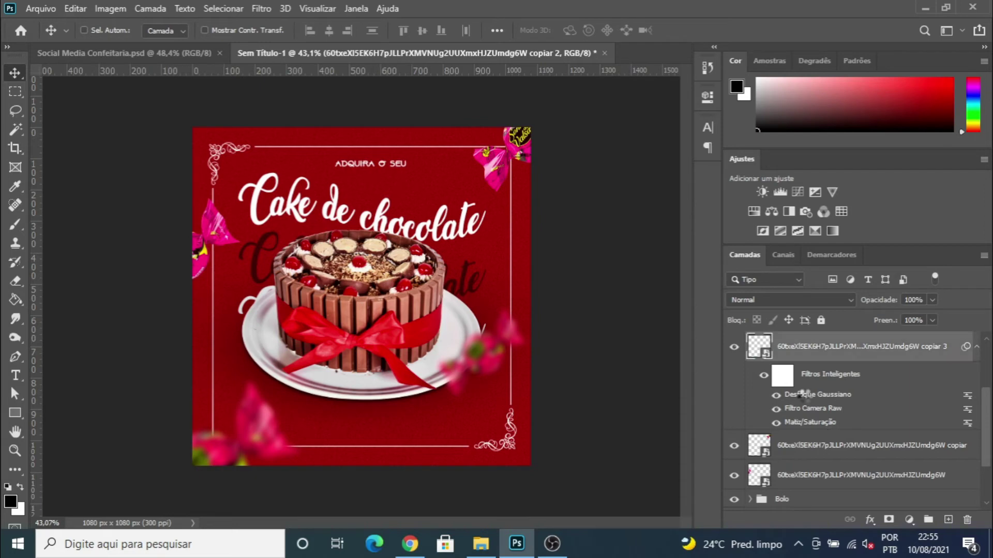
double_click(804, 396)
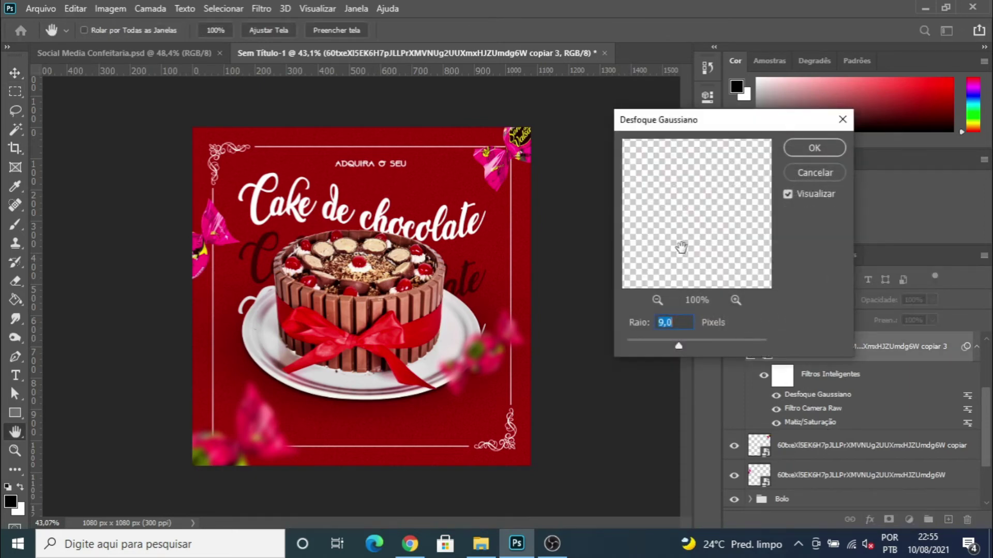
left_click_drag(702, 124, 590, 112)
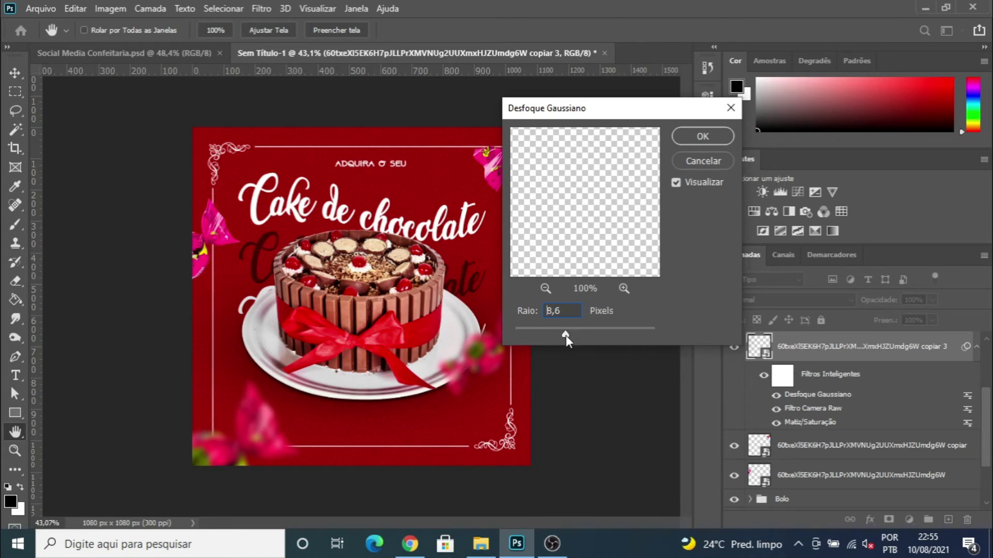
left_click_drag(552, 334, 548, 334)
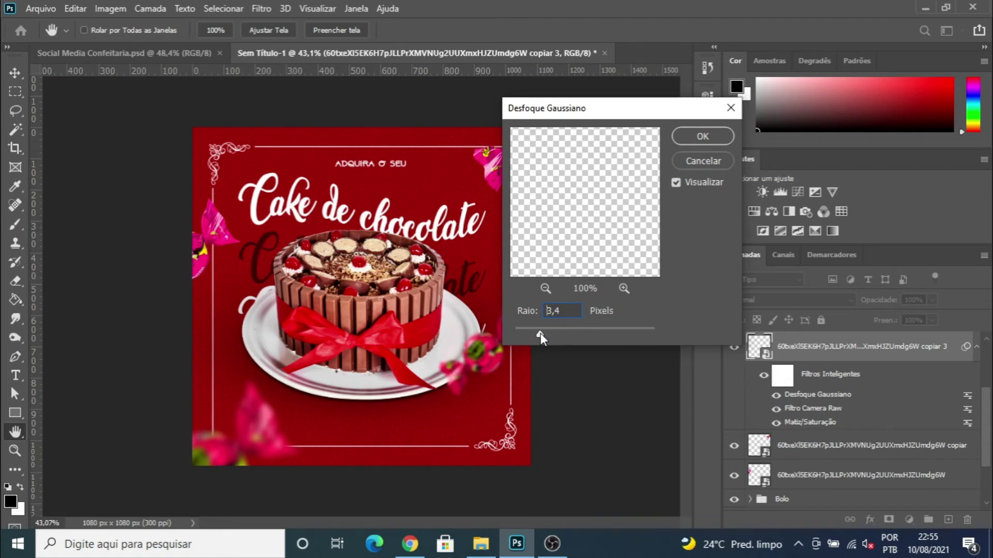
left_click_drag(542, 337, 540, 337)
left_click(701, 138)
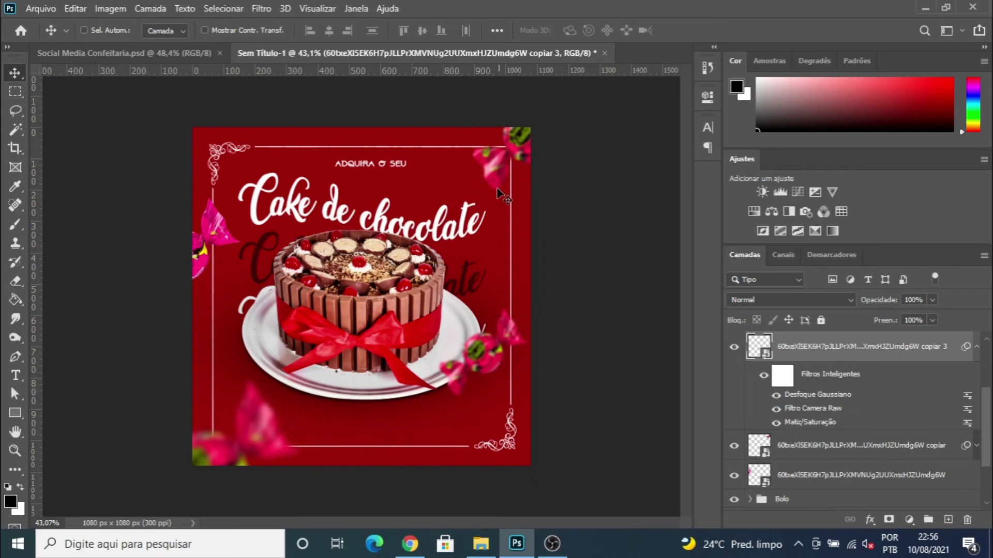
double_click(808, 395)
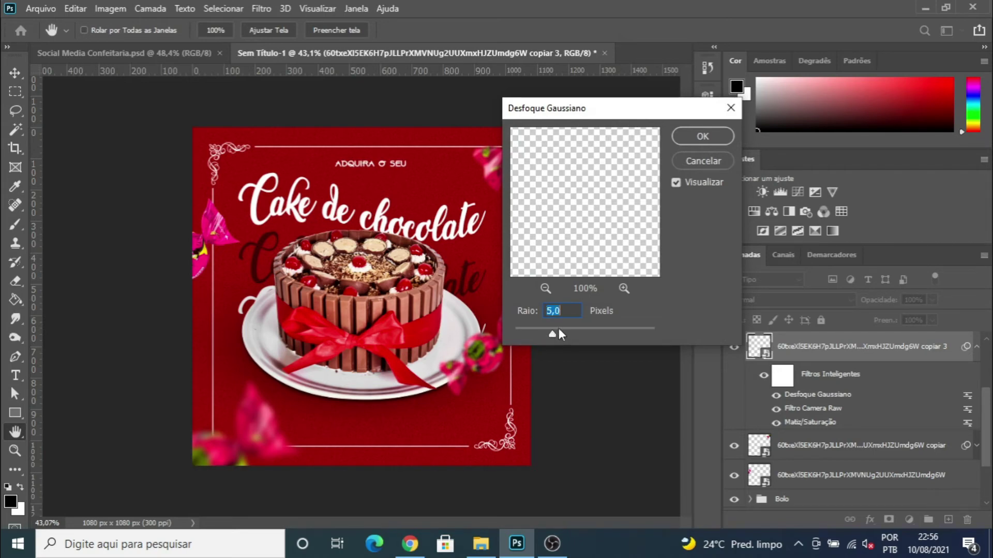
left_click(702, 136)
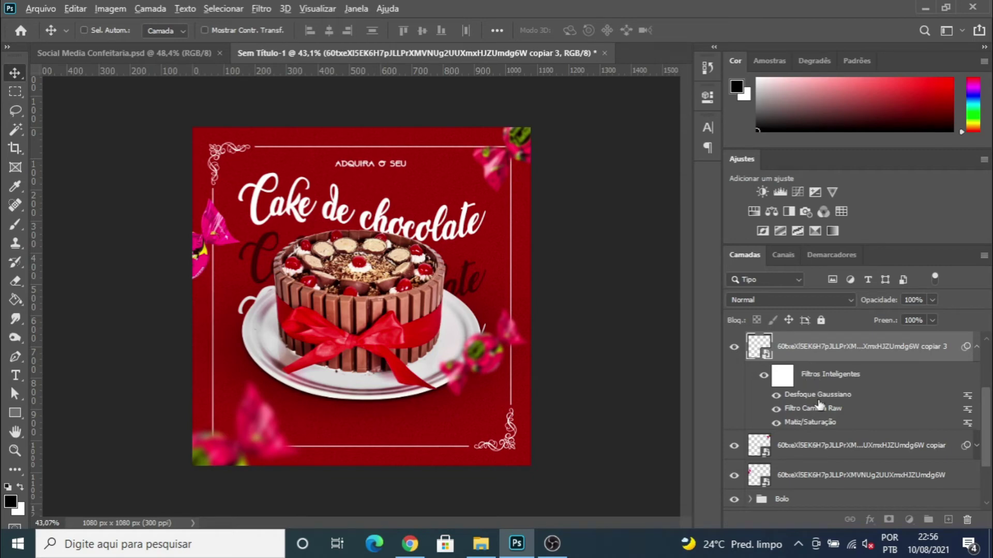
- Expand the top-right bonbon's smart filters and readjust its Gaussian Blur radius
left_click(976, 446)
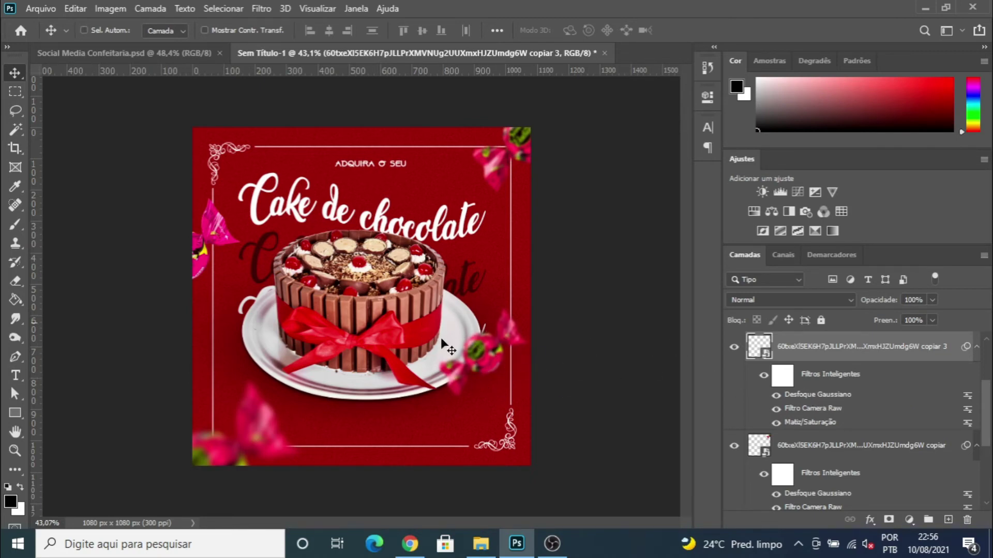
scroll(808, 430, "down", 1)
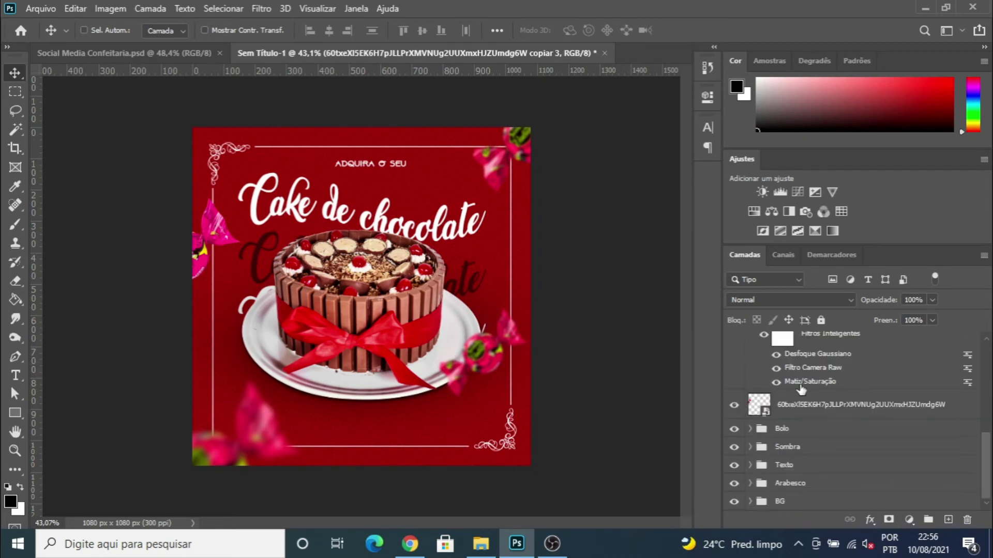
scroll(800, 389, "up", 2)
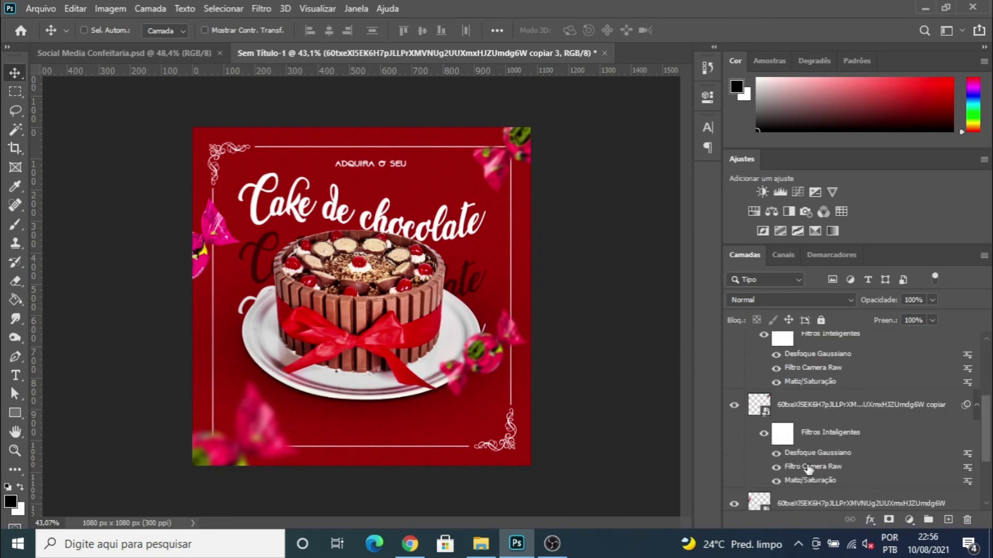
scroll(808, 454, "down", 2)
key("ctrl+j")
left_click(808, 455)
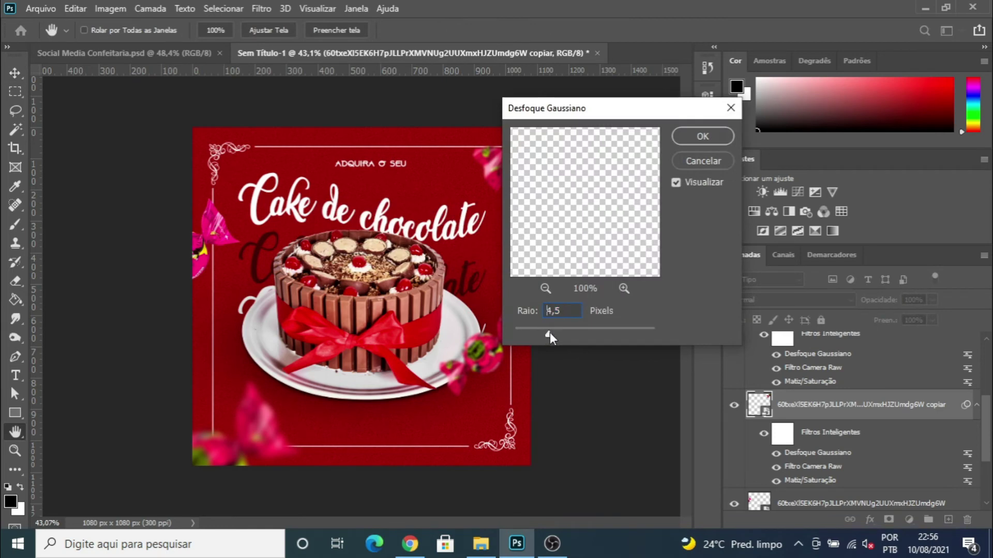
left_click_drag(551, 333, 554, 333)
left_click(702, 135)
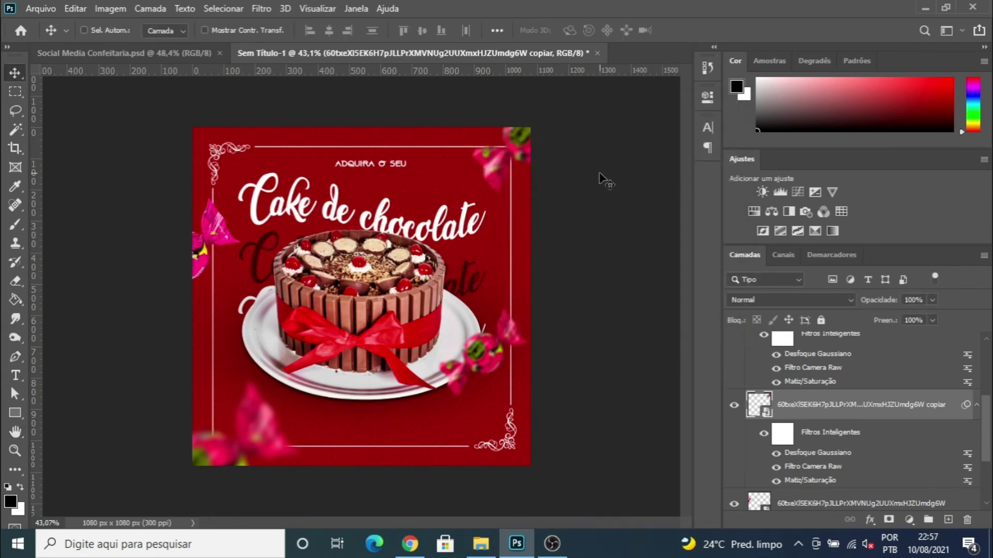
- Copy the top-right bonbon's smart filters to the bonbon at the left edge of the post
scroll(828, 448, "down", 1)
scroll(820, 422, "up", 1)
scroll(817, 496, "down", 1)
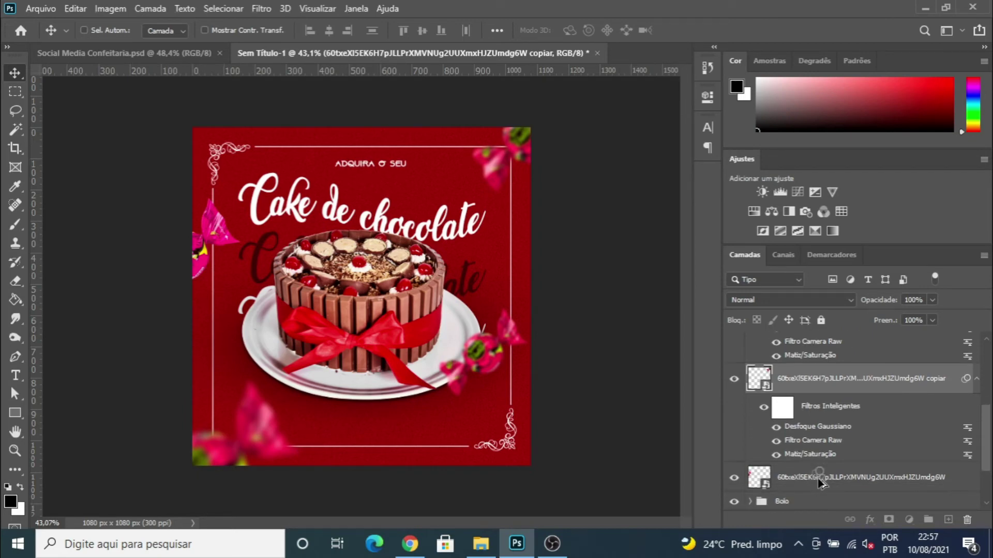
left_click_drag(817, 479, 818, 477)
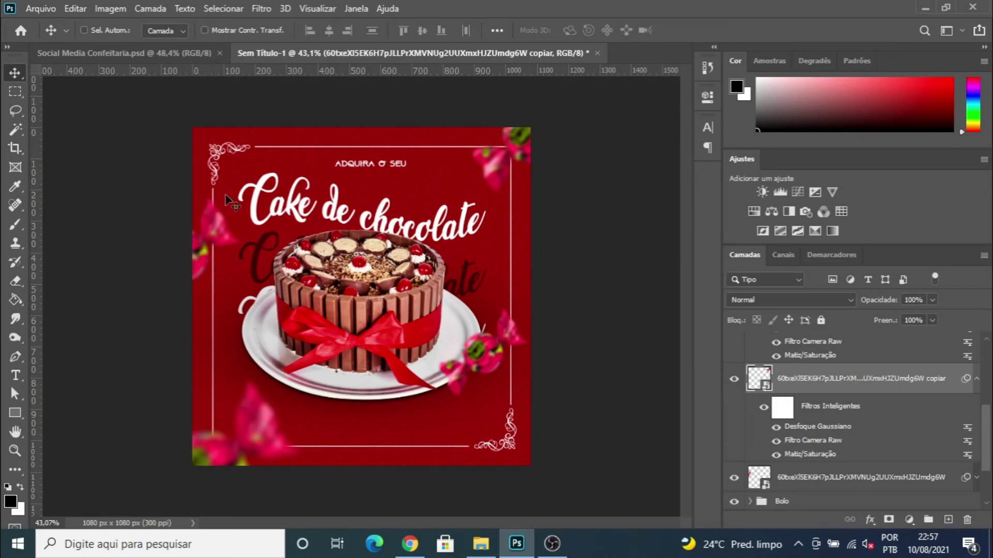
scroll(517, 337, "down", 3)
scroll(287, 300, "up", 3)
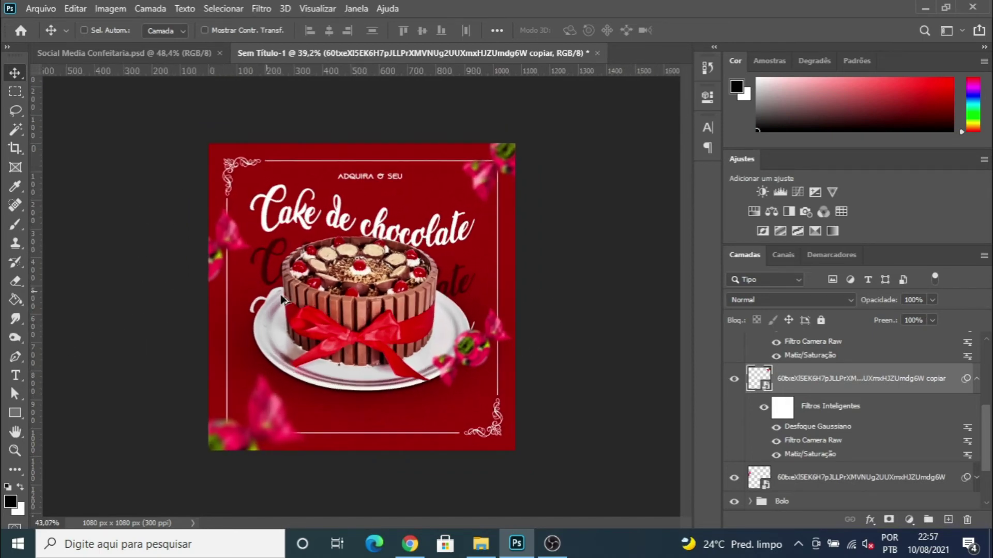
scroll(483, 249, "down", 1)
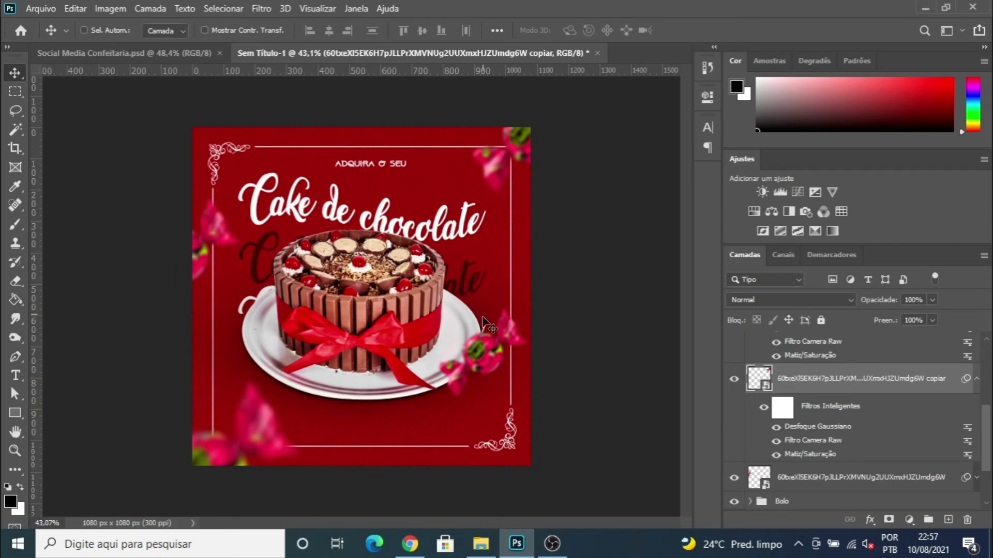
- Group the four bonbon layers and name the group Bombons
scroll(827, 370, "up", 3)
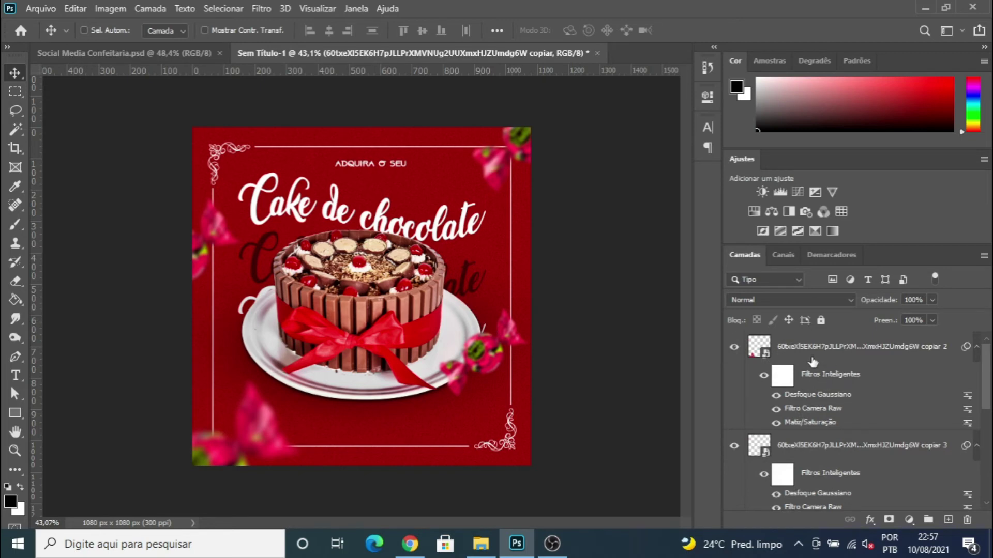
scroll(815, 387, "down", 3)
left_click(816, 407, "ctrl")
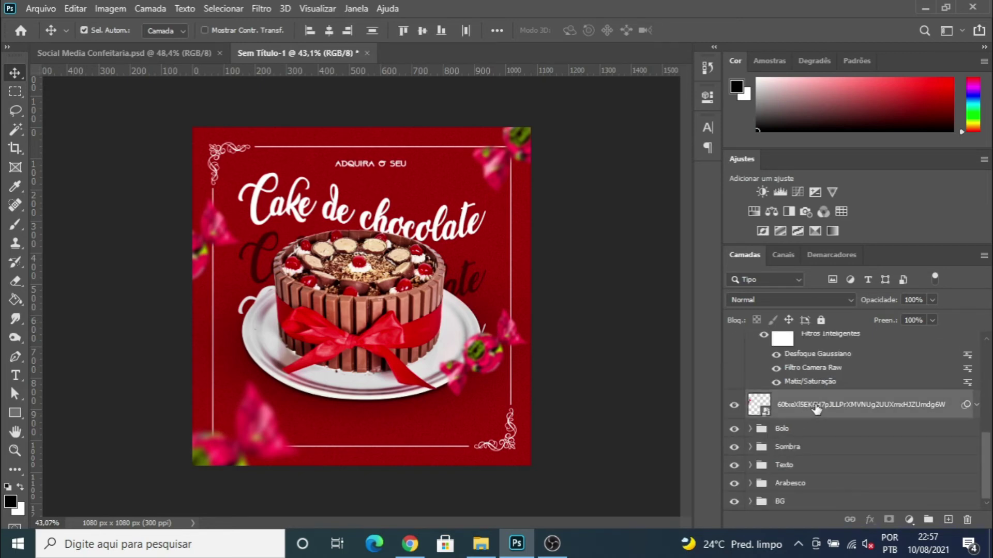
key("ctrl+g")
double_click(795, 347)
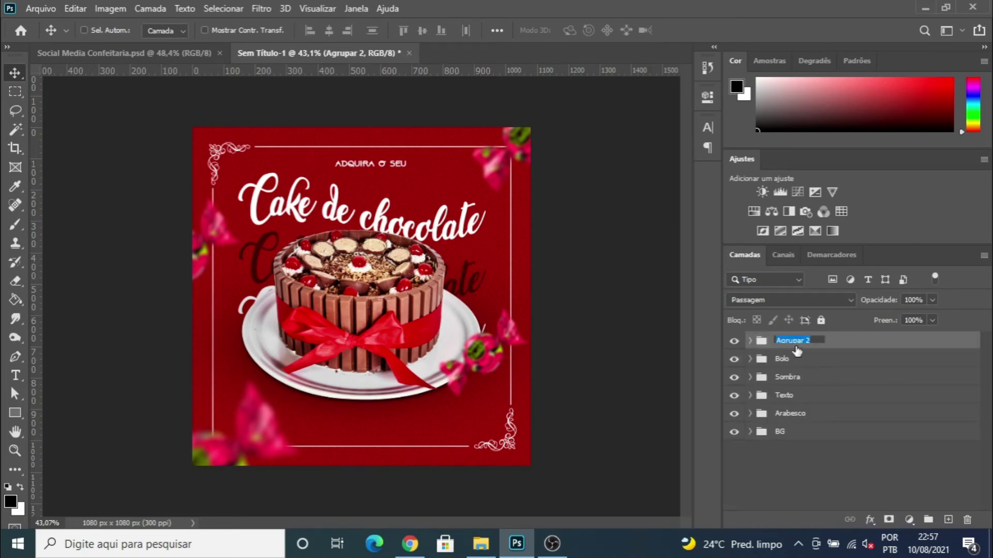
type("Bombons")
key("Return")
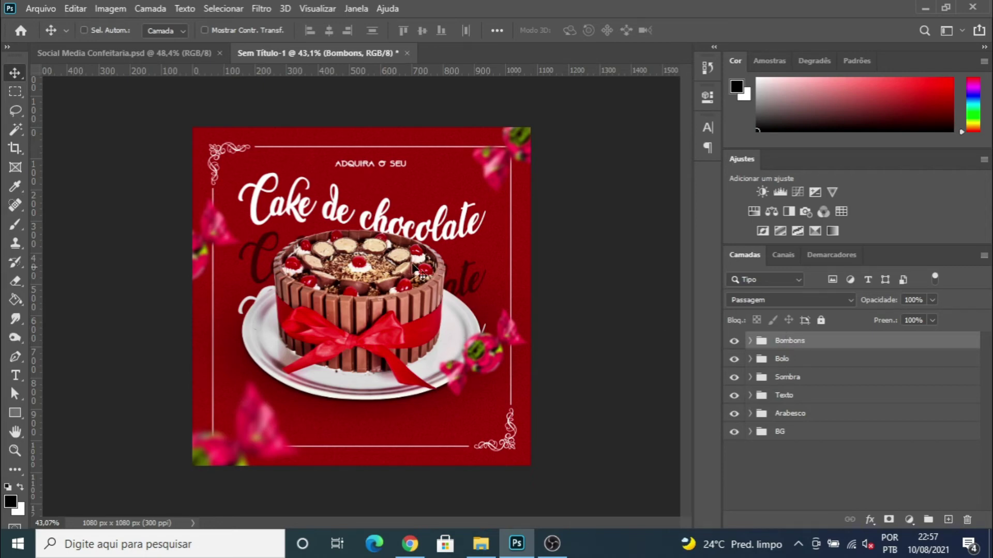
- Draw a circle about 375 px in diameter that overlaps the bottom-right corner of the post
left_click(15, 413)
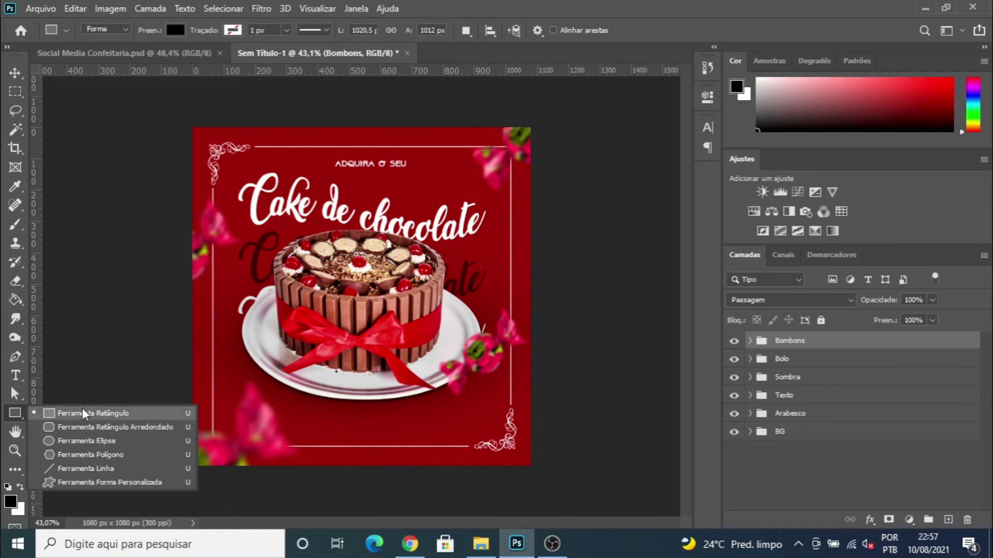
left_click(79, 441)
left_click_drag(441, 392, 531, 463)
left_click_drag(443, 384, 611, 501)
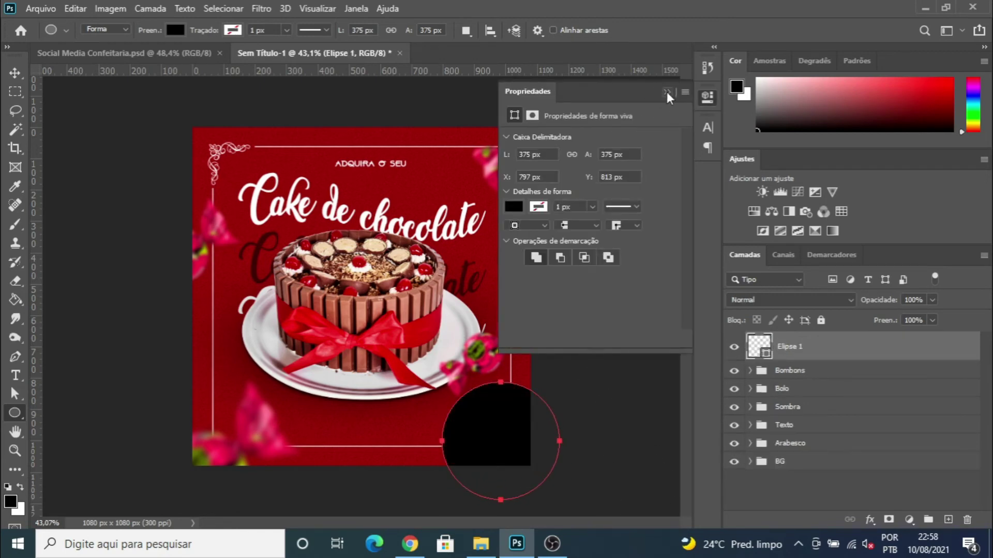
- Fill the corner circle with the light pink ffdbdb and shift it slightly down and to the left
left_click(513, 207)
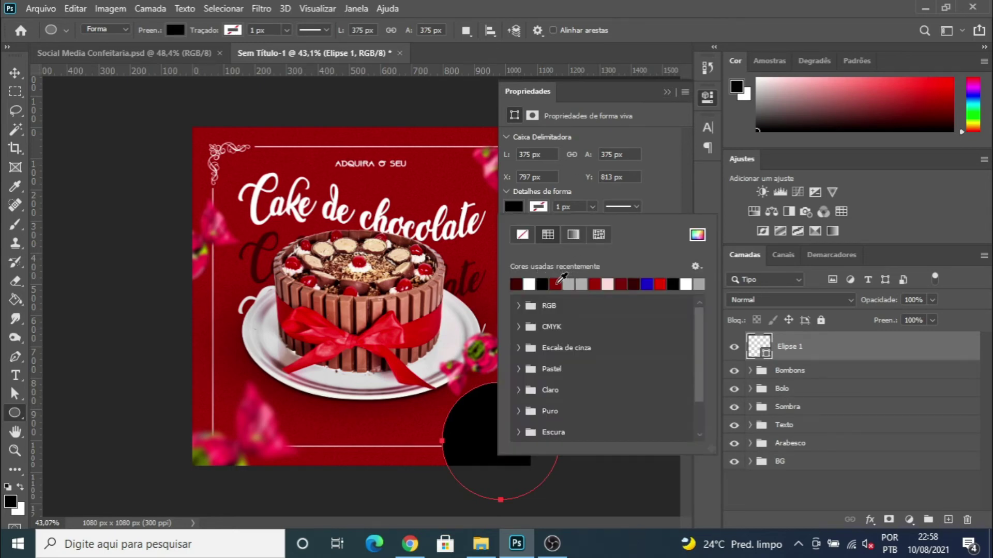
left_click(609, 283)
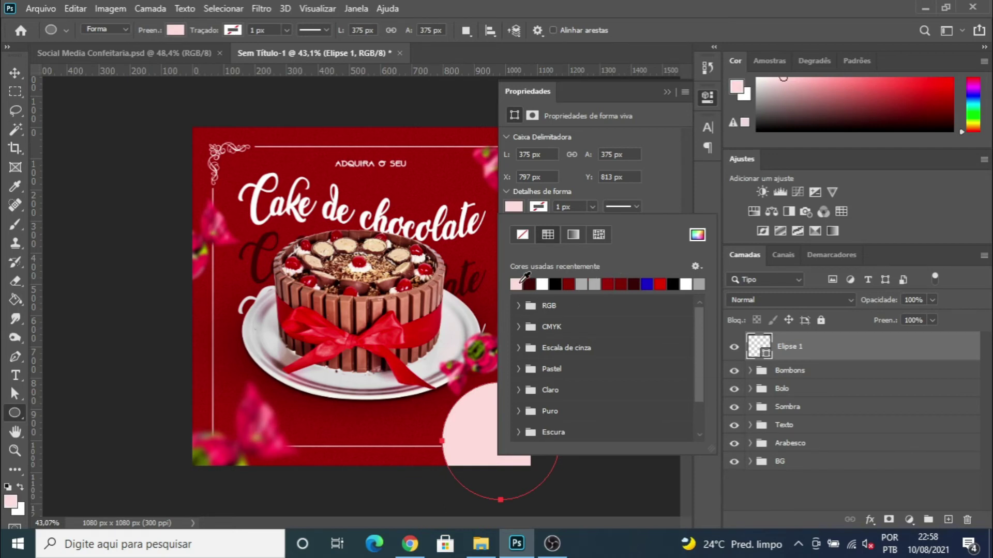
left_click(692, 235)
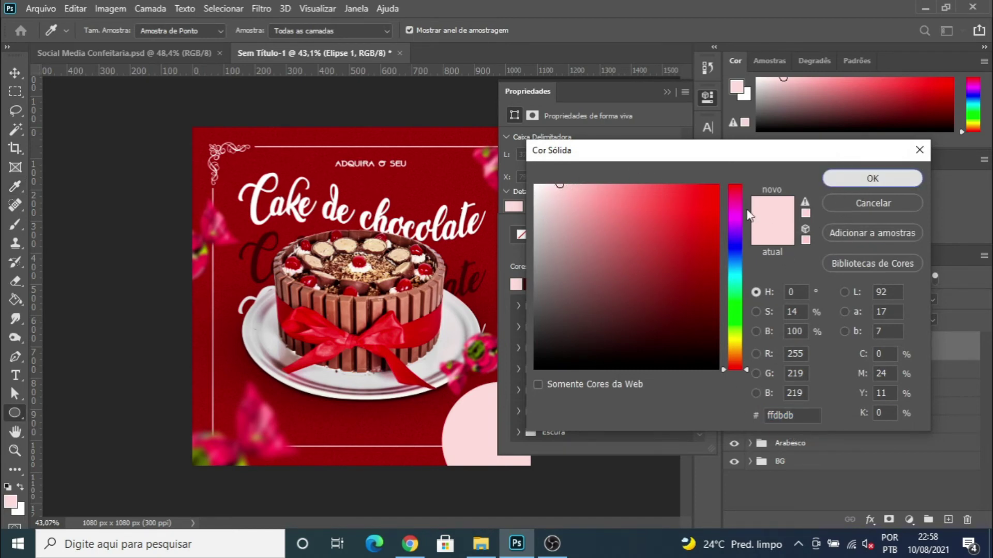
left_click(865, 180)
left_click(667, 91)
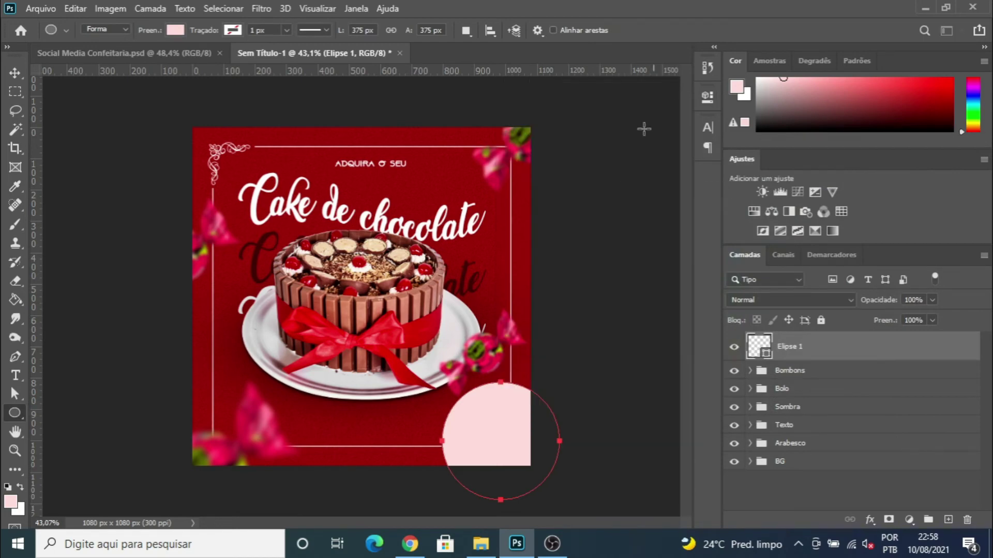
left_click(15, 72)
left_click_drag(492, 416, 488, 419)
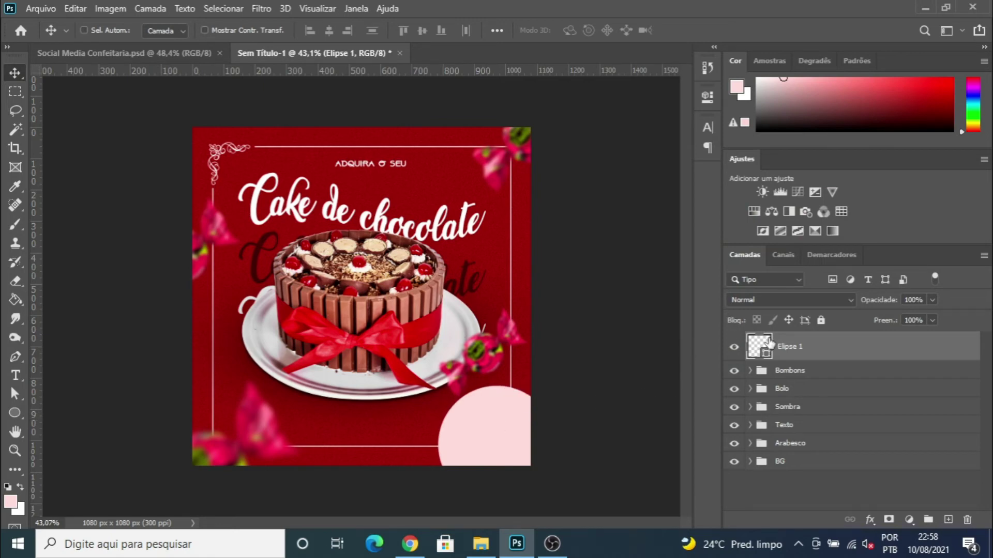
- Add the text SUALOGO, scale it to about 338 px wide and place it centred below the cake
left_click(15, 376)
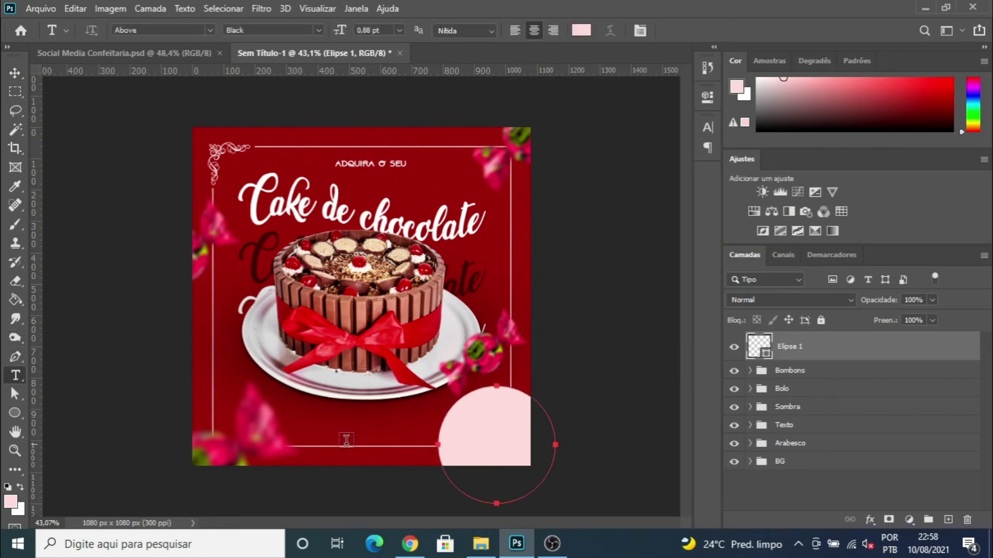
left_click(335, 426)
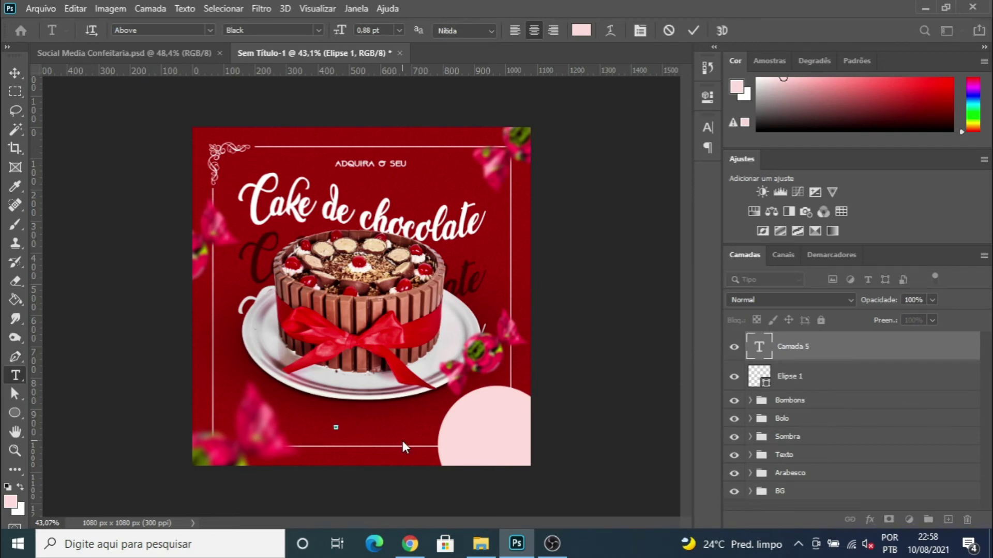
left_click(15, 75)
key("ctrl+t")
left_click_drag(339, 430, 442, 451)
mouse_move(392, 430)
left_mouse_down()
mouse_move(393, 418)
mouse_move(380, 426)
left_mouse_up()
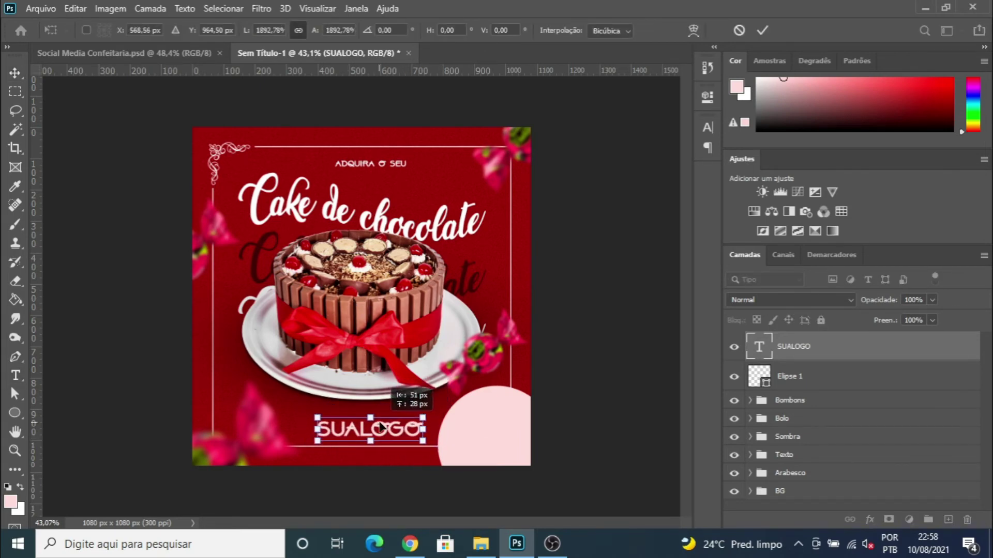
key("Return")
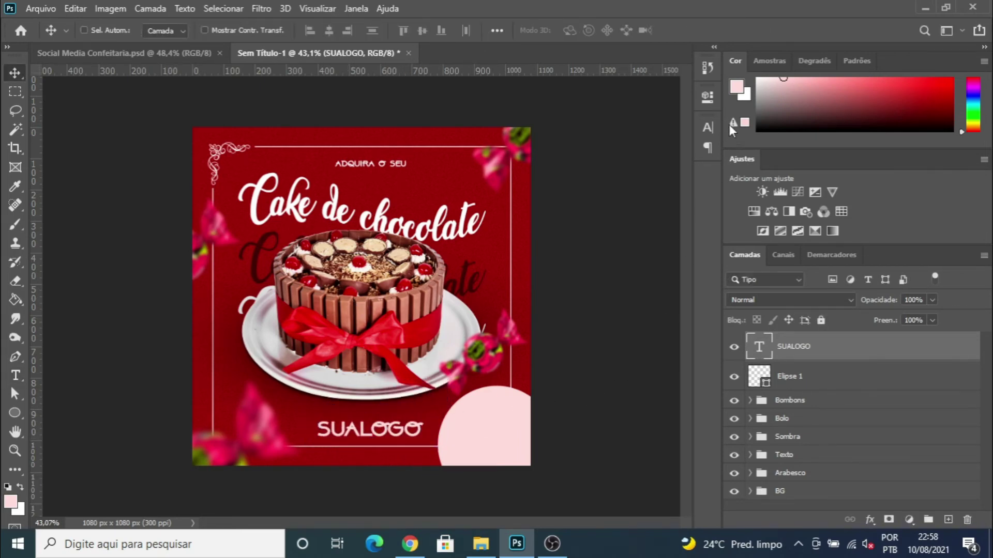
- Change the SUALOGO text's font to Bronco Regular and move the text onto the pink circle
left_click(708, 96)
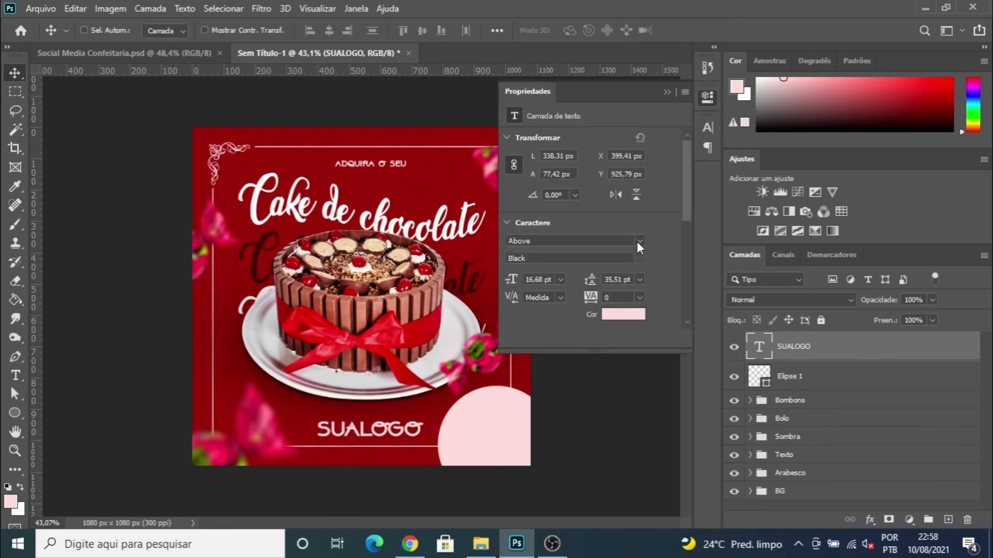
left_click(639, 241)
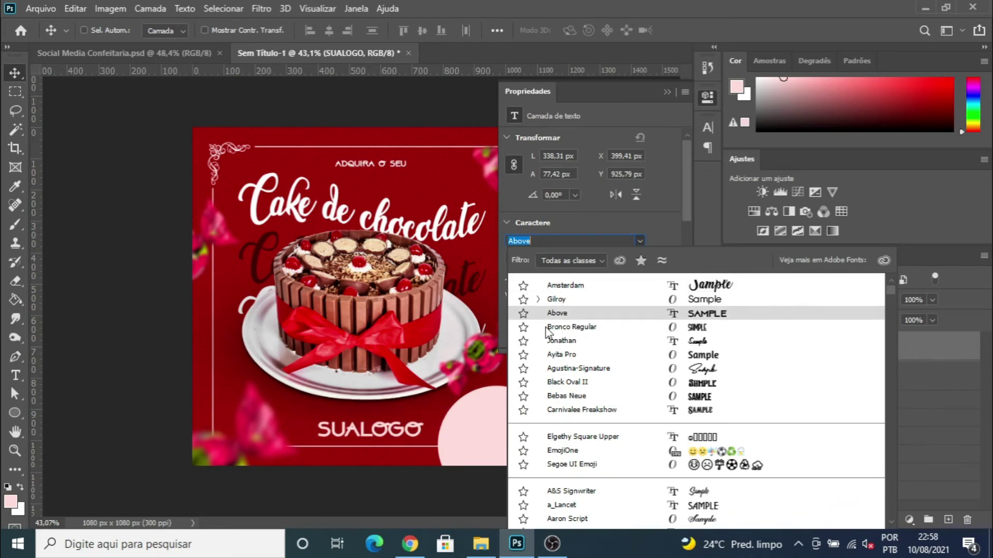
left_click(569, 327)
left_click(668, 91)
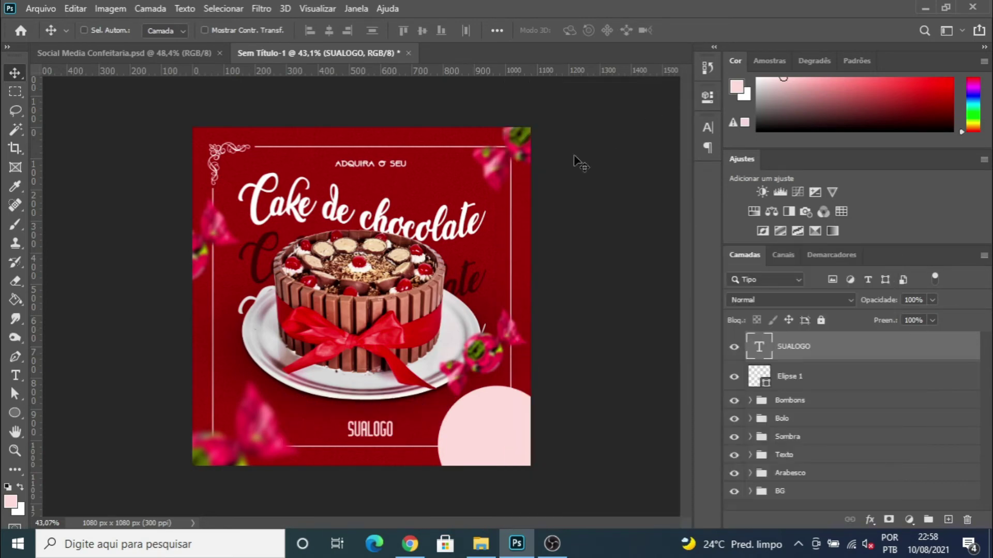
left_click_drag(375, 429, 486, 433)
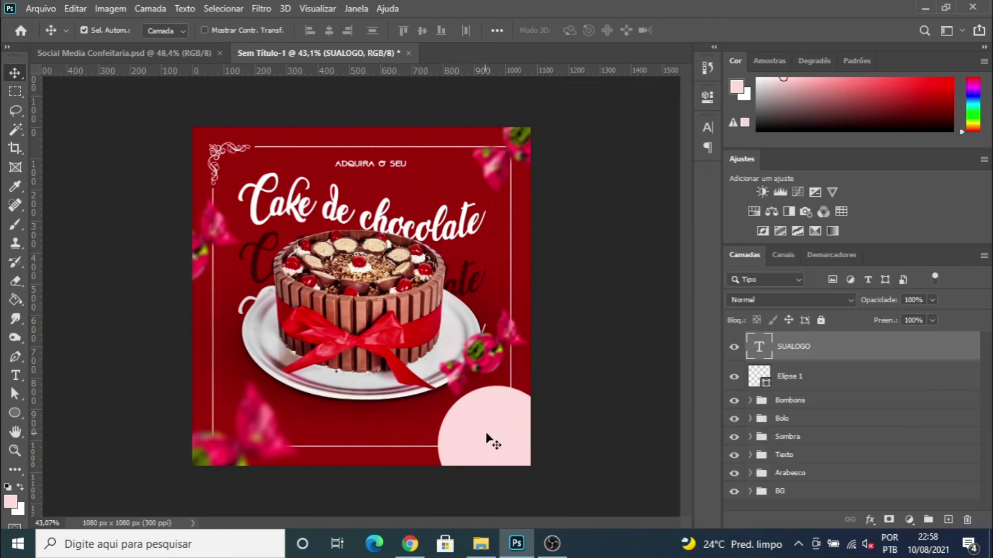
- Change the SUALOGO text's colour to dark red 5f1212
left_click(708, 97)
left_click(641, 314)
left_click_drag(650, 278, 685, 300)
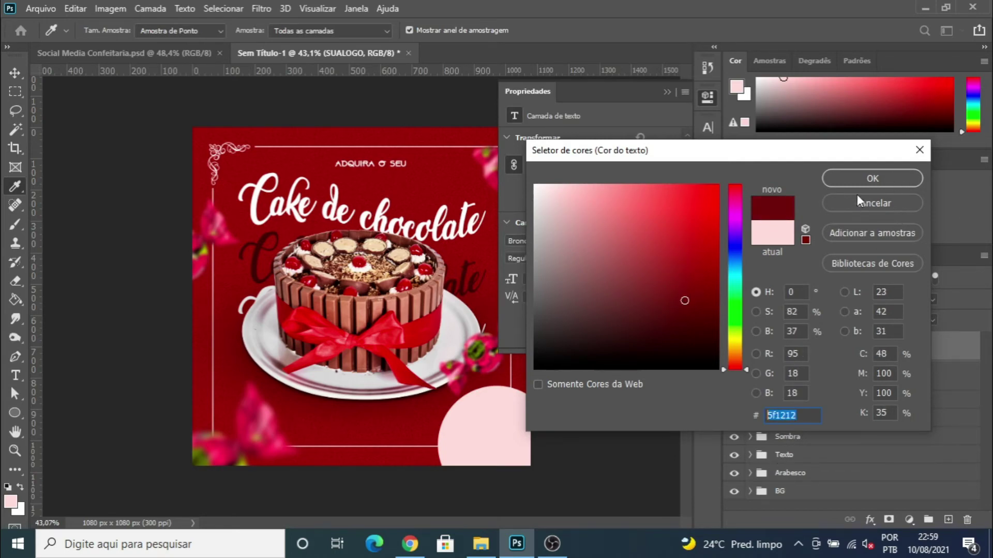
left_click(858, 174)
left_click(667, 91)
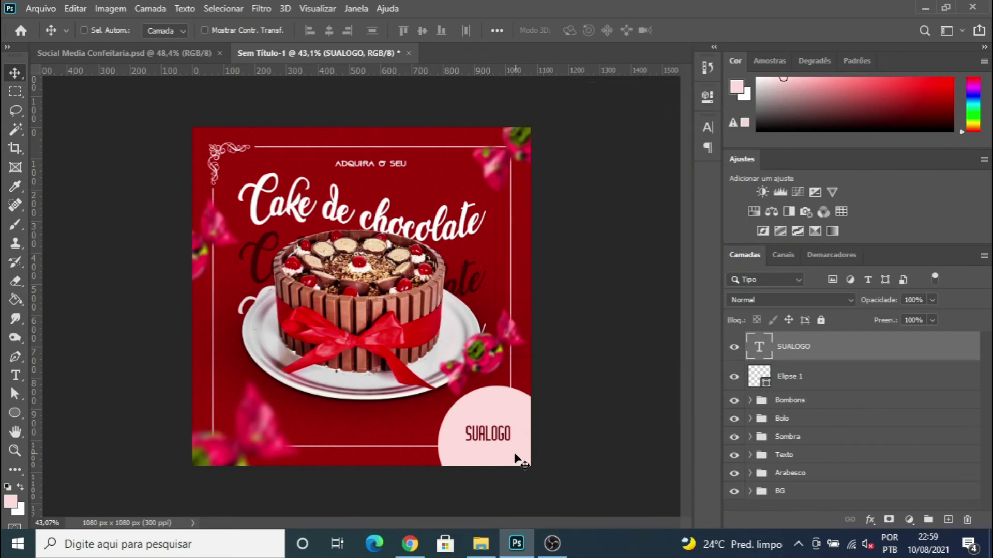
- Nudge the SUALOGO text slightly to the right within the pink circle, using the guides for alignment, and hide the guides
scroll(486, 445, "up", 4)
scroll(487, 445, "down", 1)
left_click_drag(518, 418, 518, 418)
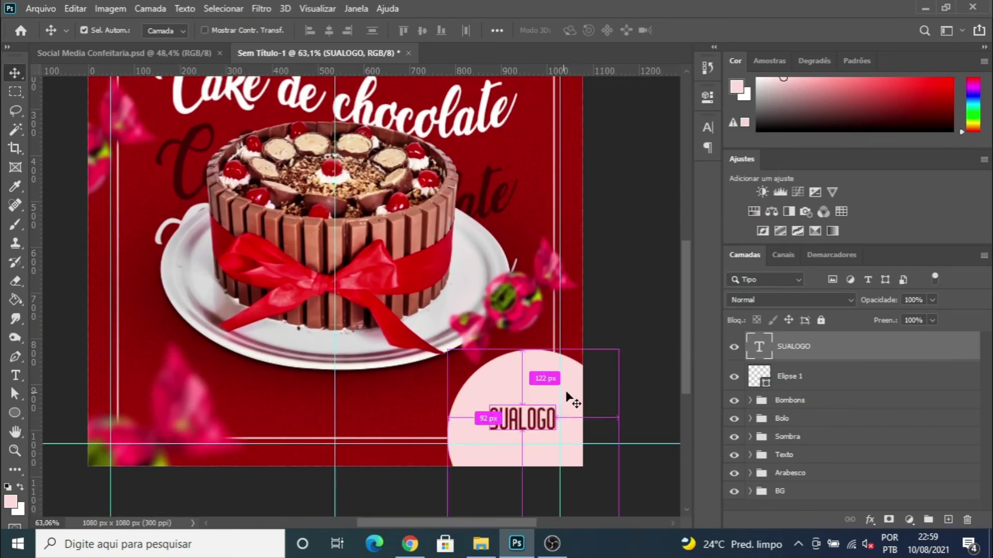
left_click_drag(532, 414, 537, 415)
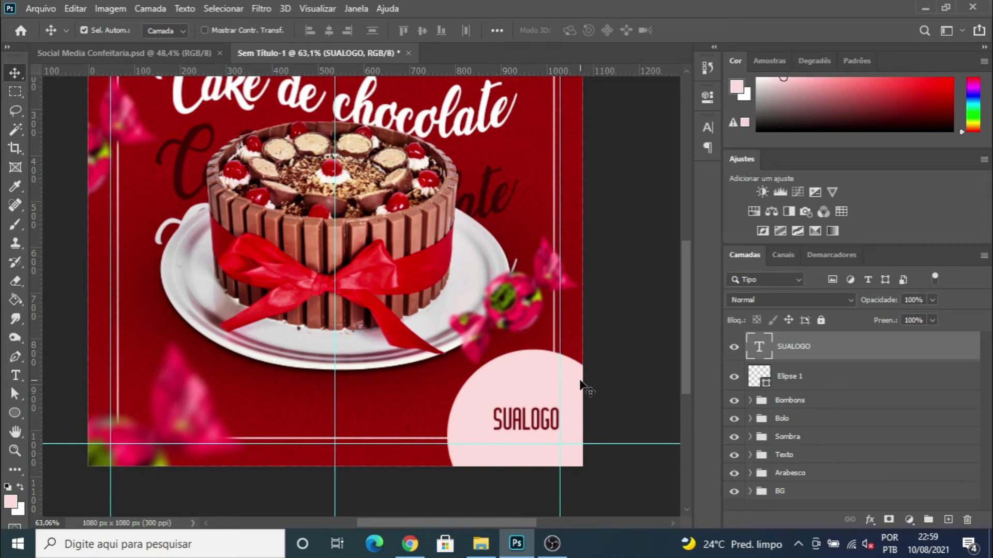
key("ctrl+semicolon")
scroll(563, 391, "down", 3)
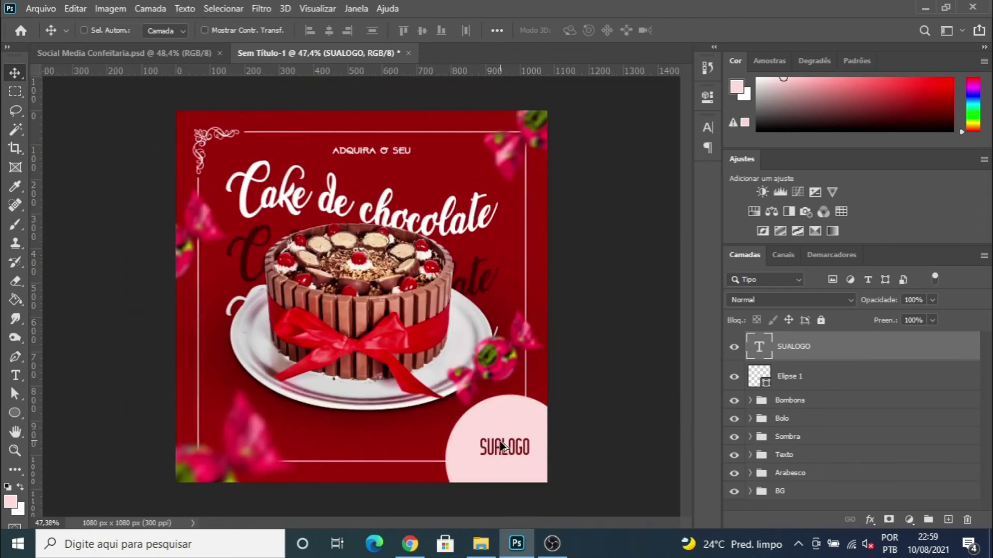
scroll(501, 444, "up", 1)
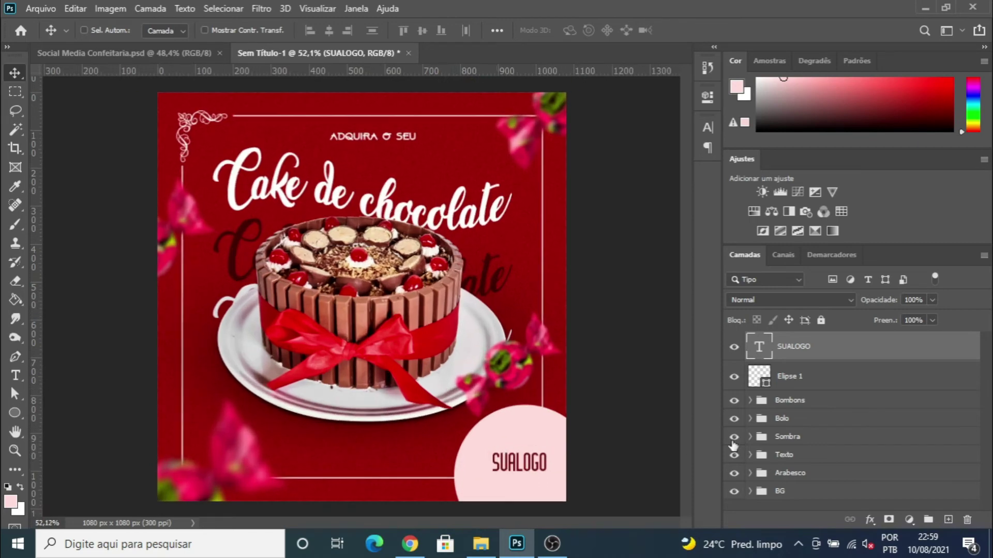
- Duplicate the pink corner circle, remove the copy's fill and give it a dark red 5f1212 outline
left_click(799, 376)
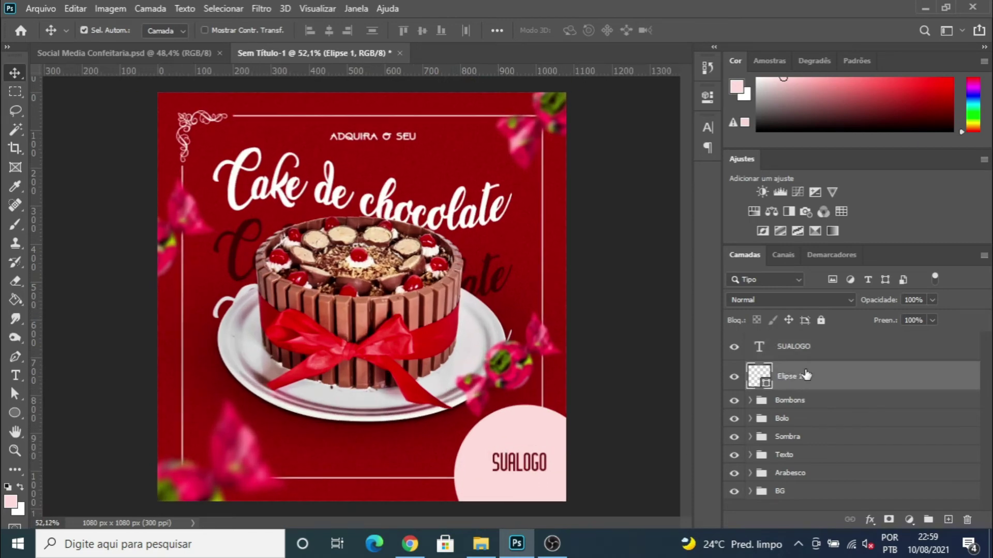
key("ctrl+j")
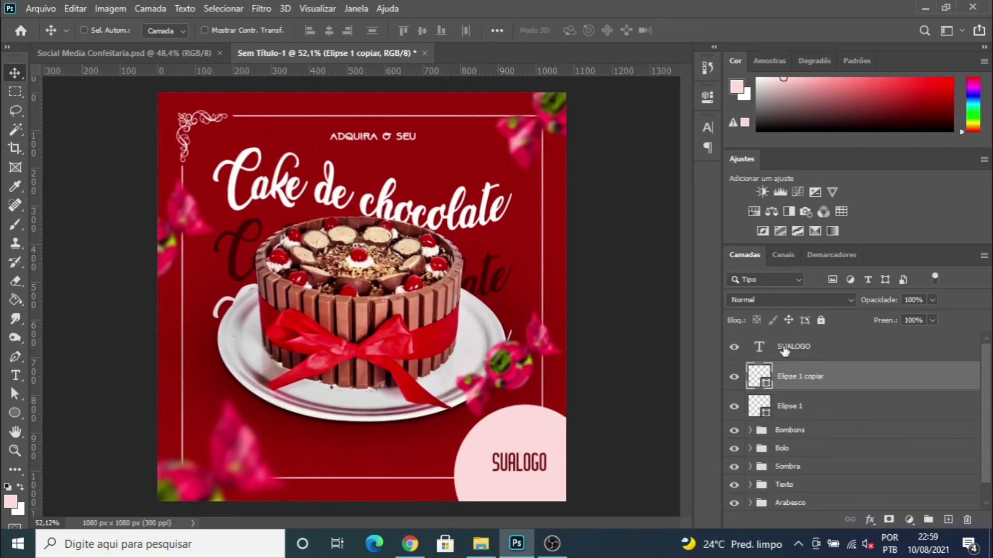
left_click(705, 99)
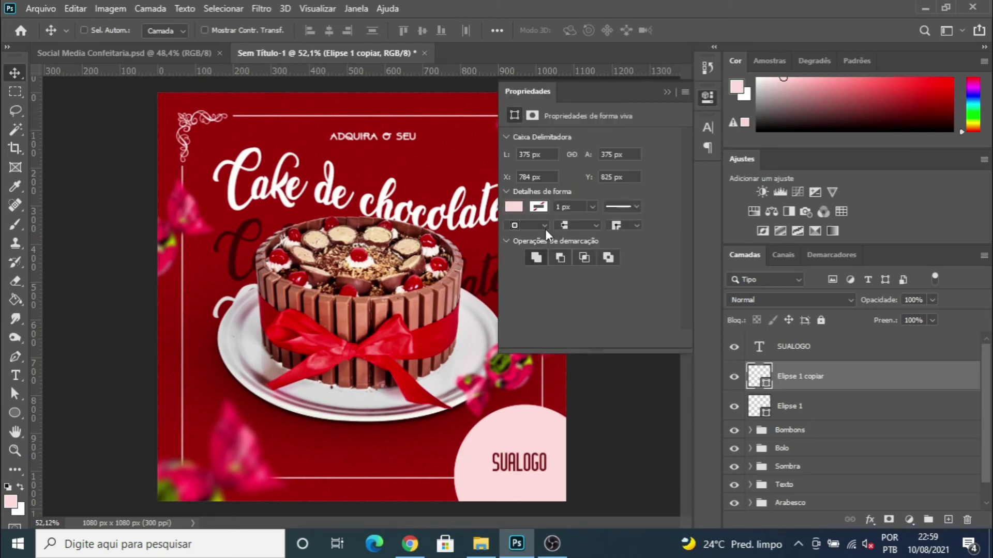
left_click(514, 207)
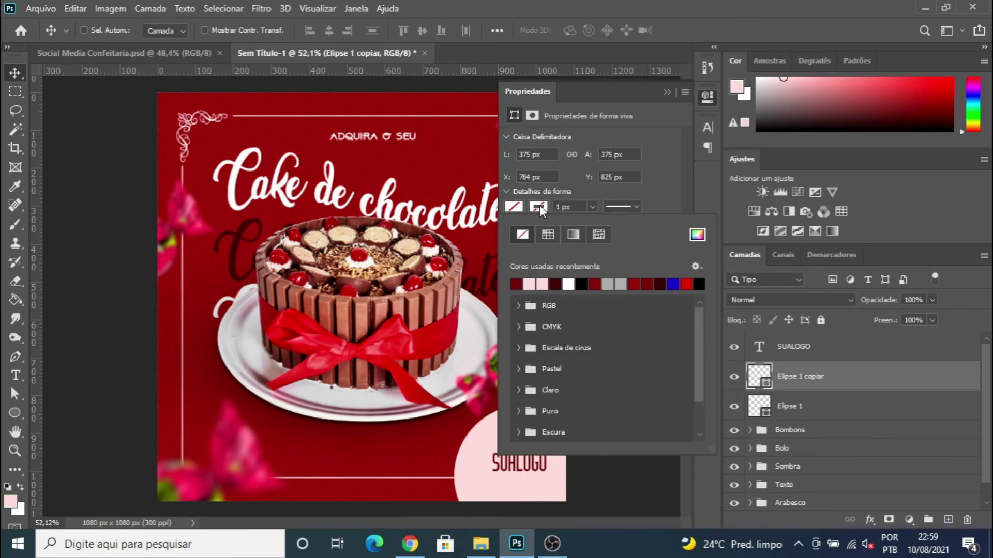
left_click(519, 284)
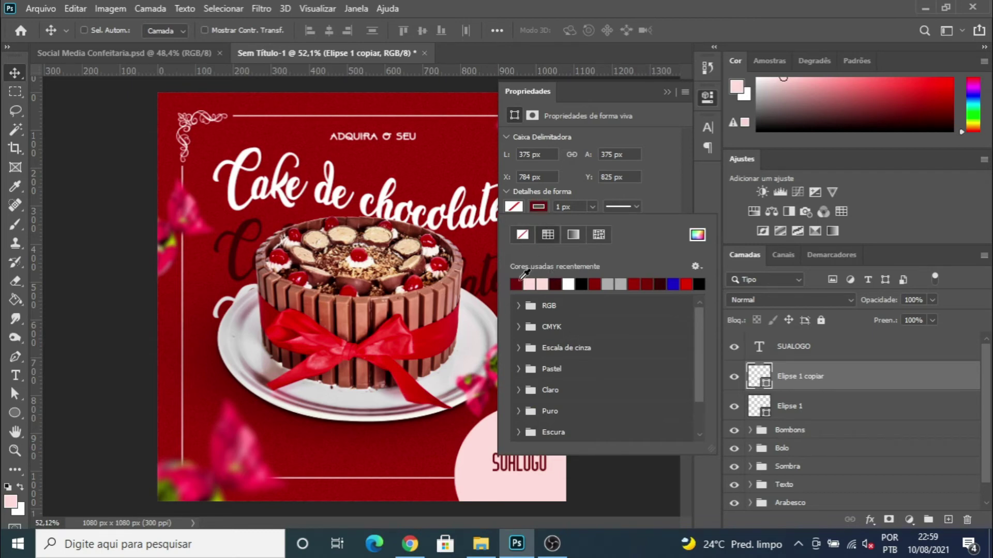
left_click(698, 235)
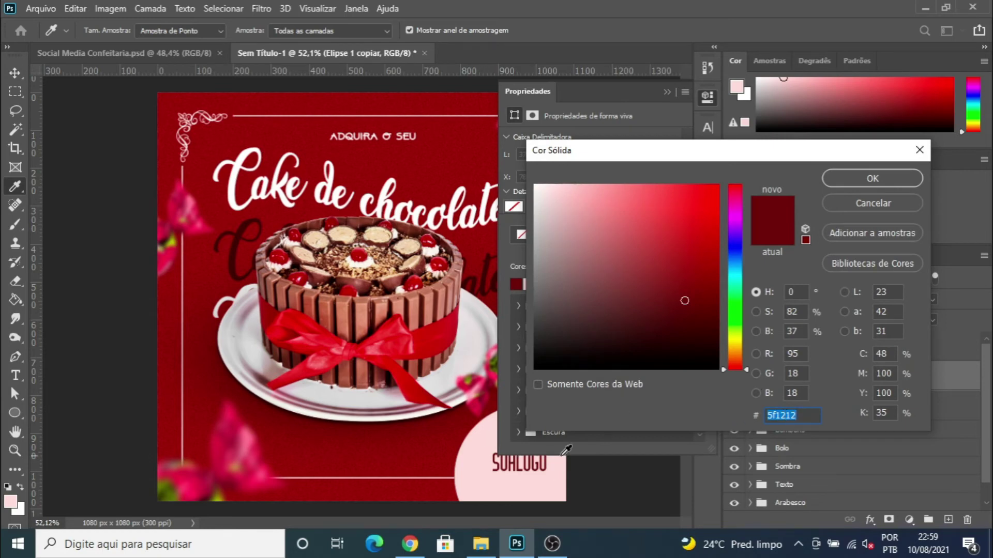
left_click(845, 173)
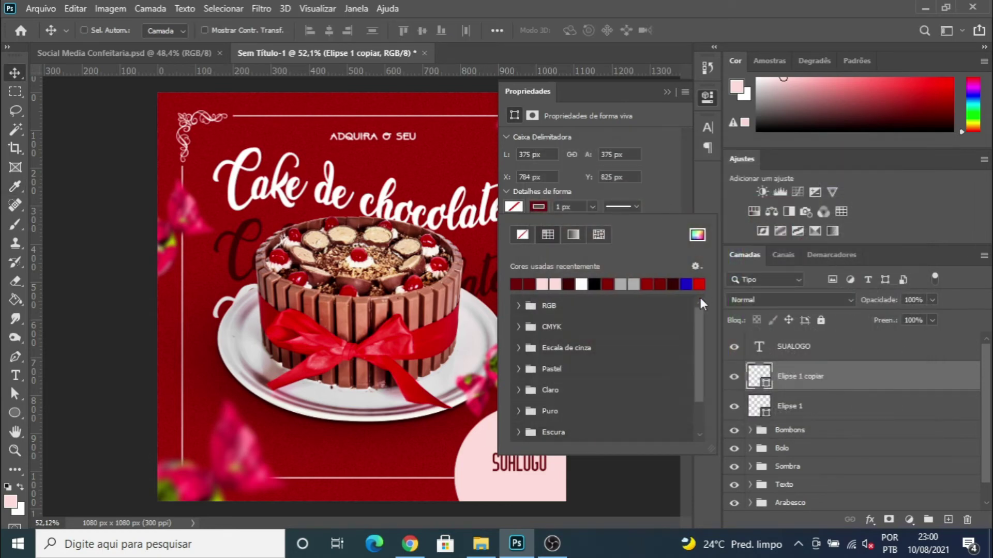
- Set the outline width of the circle copy to 3 px
left_click(593, 206)
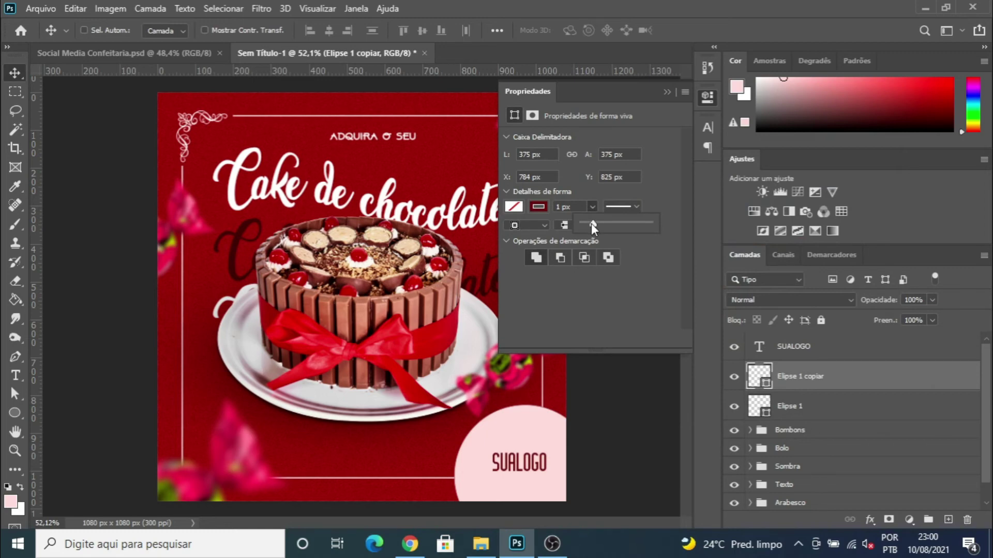
left_click_drag(592, 223, 591, 224)
left_click_drag(571, 208, 546, 212)
type("3")
key("Return")
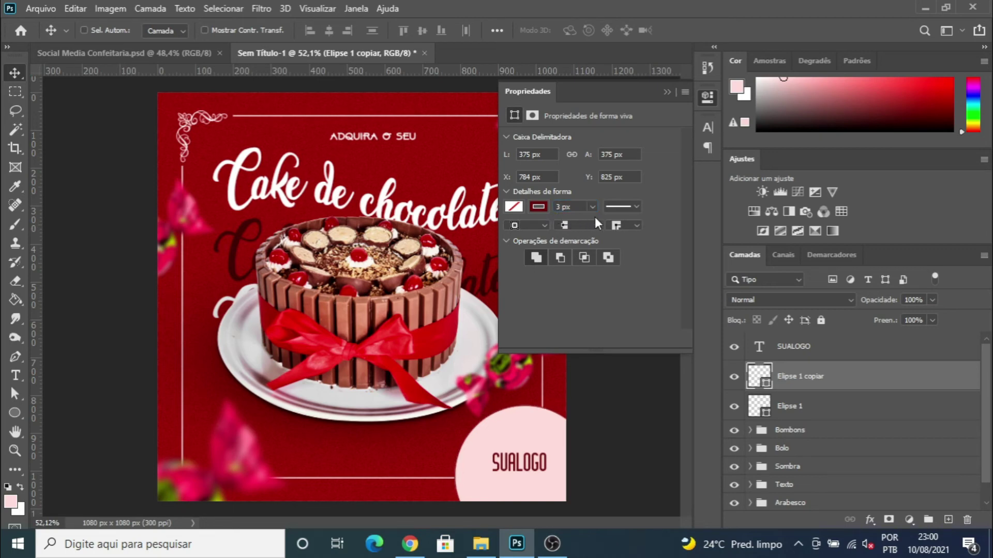
left_click(666, 93)
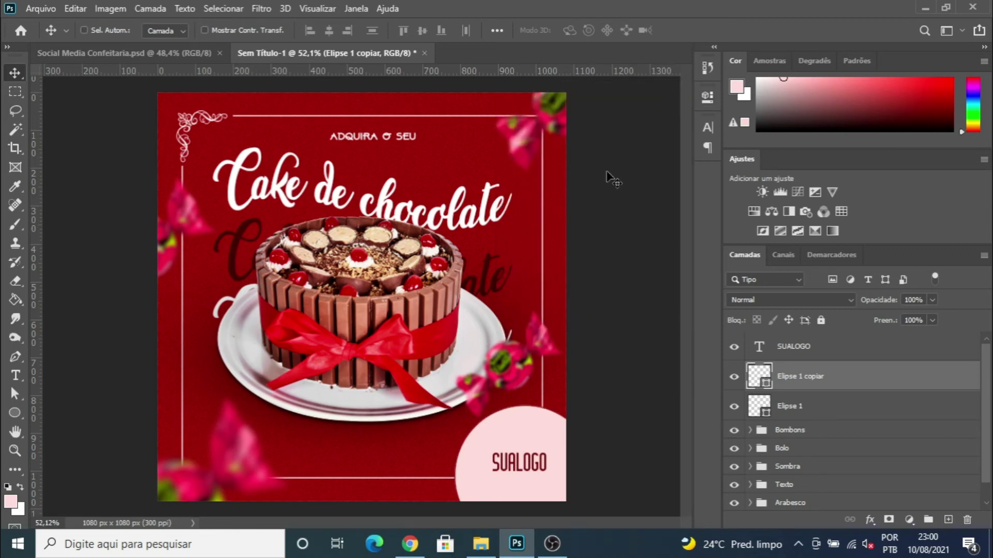
- Scale the outlined circle down slightly about its centre so it forms a ring just inside the pink circle's edge
key("ctrl+t")
left_click_drag(596, 404, 587, 407)
key("Return")
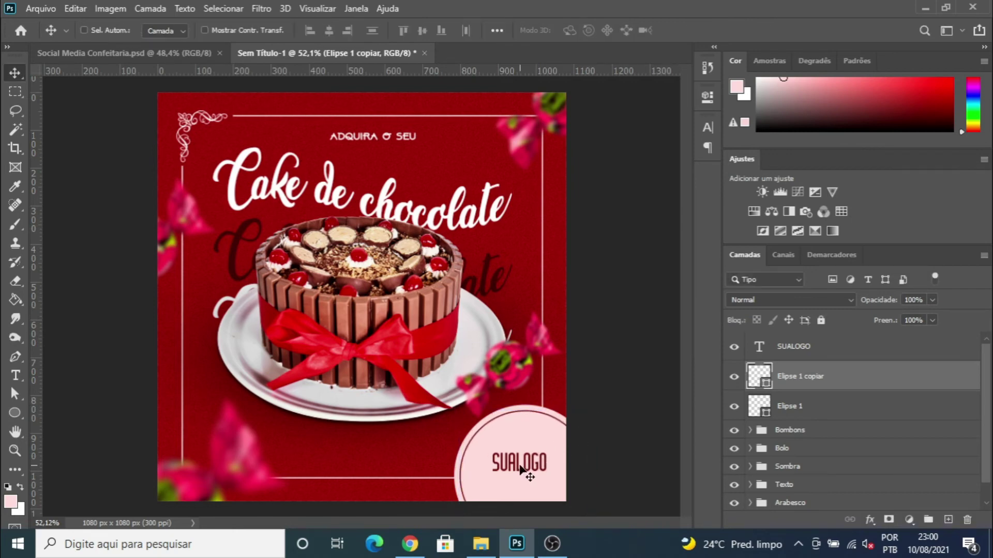
scroll(540, 464, "down", 3)
scroll(449, 421, "up", 1)
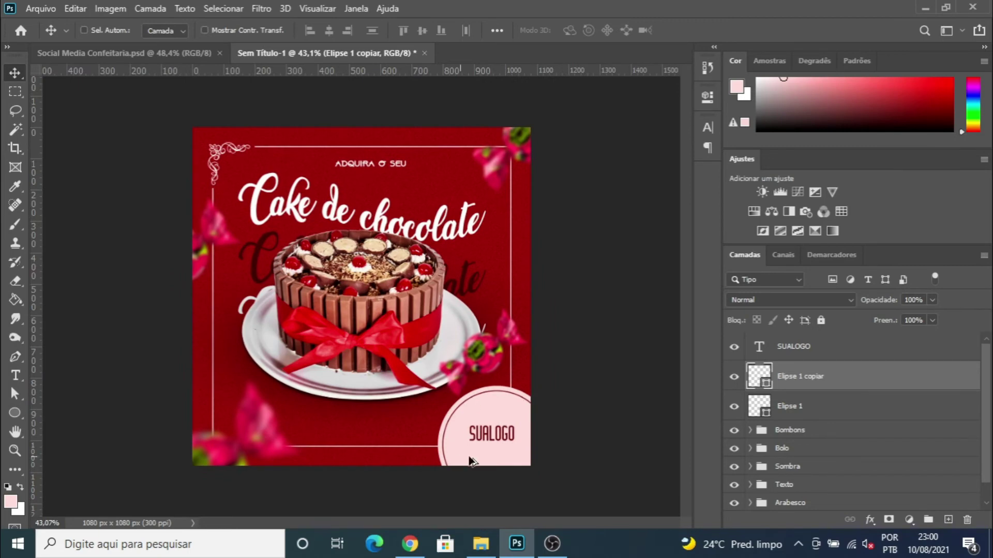
scroll(461, 428, "up", 1)
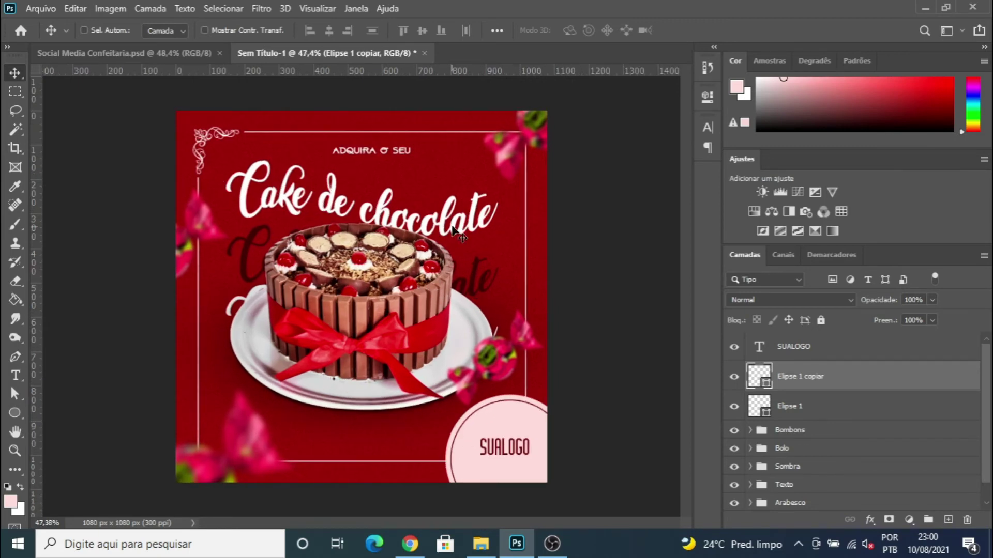
- Group the SUALOGO text with both circle layers and name the group Sua Logo
left_click(794, 351, "ctrl")
left_click(793, 413, "shift")
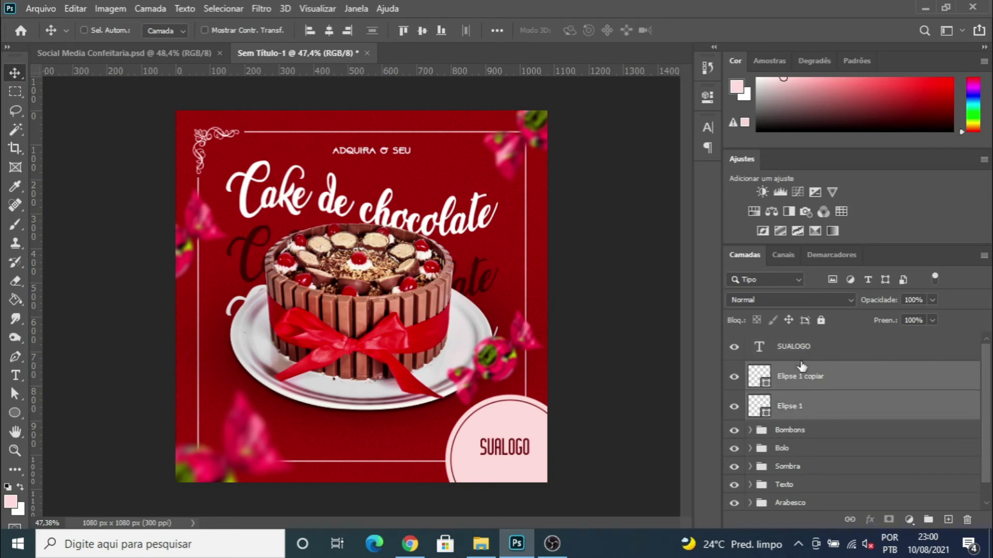
left_click(802, 349, "ctrl")
key("ctrl+g")
double_click(796, 339)
type("Su")
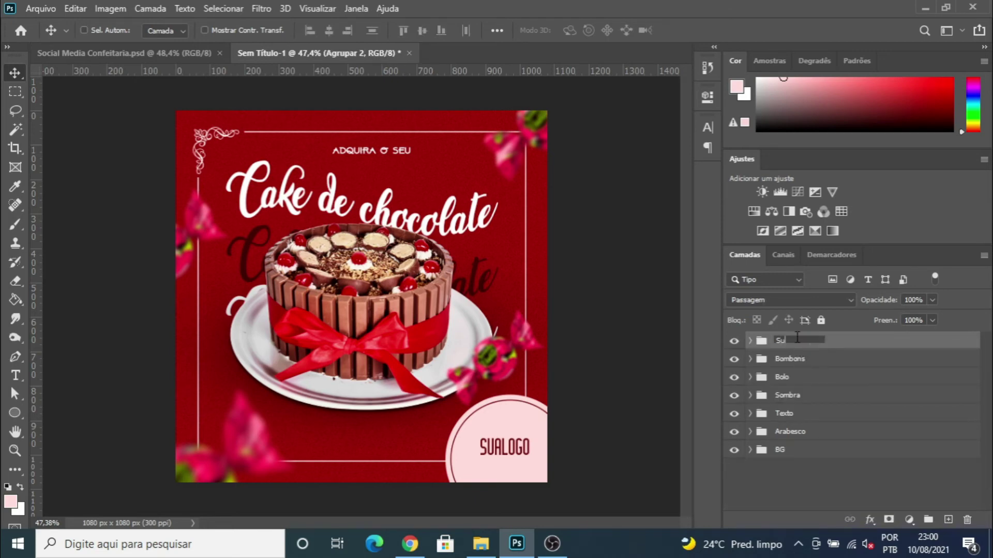
type("a Logo")
key("Return")
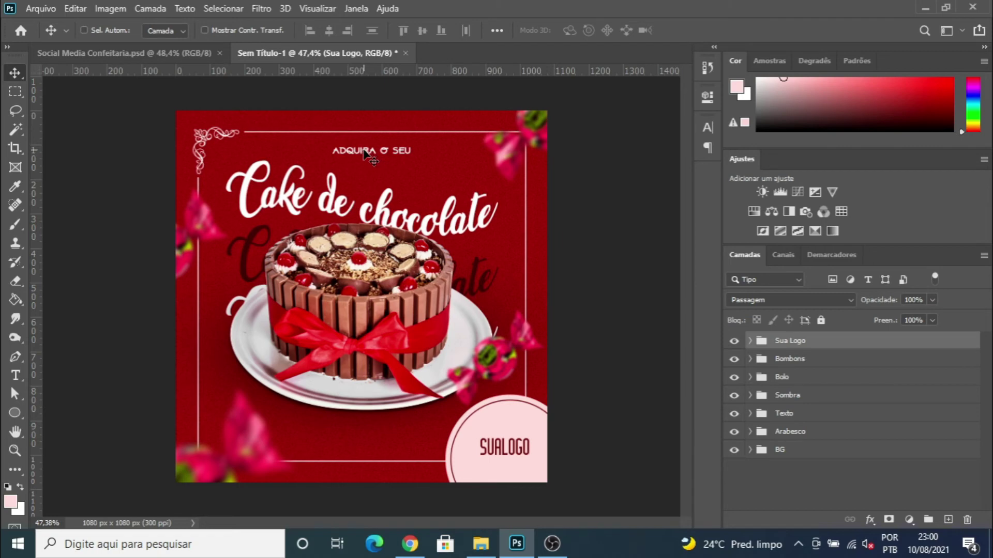
- Duplicate the ADQUIRA O SEU text from the Texto group above all groups and move the copy straight down below the cake
left_click(750, 413)
left_click(817, 438)
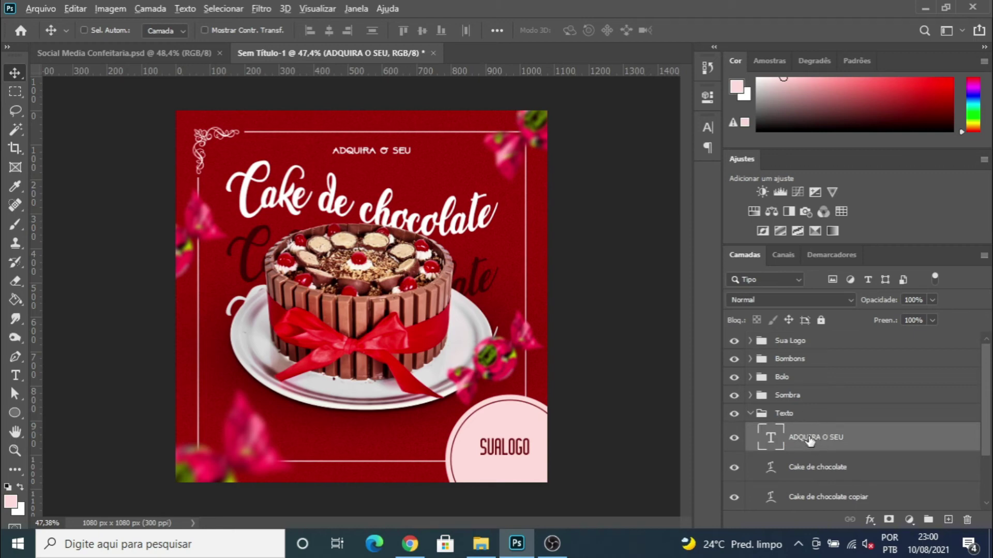
left_click_drag(811, 440, 800, 340)
left_click(749, 444)
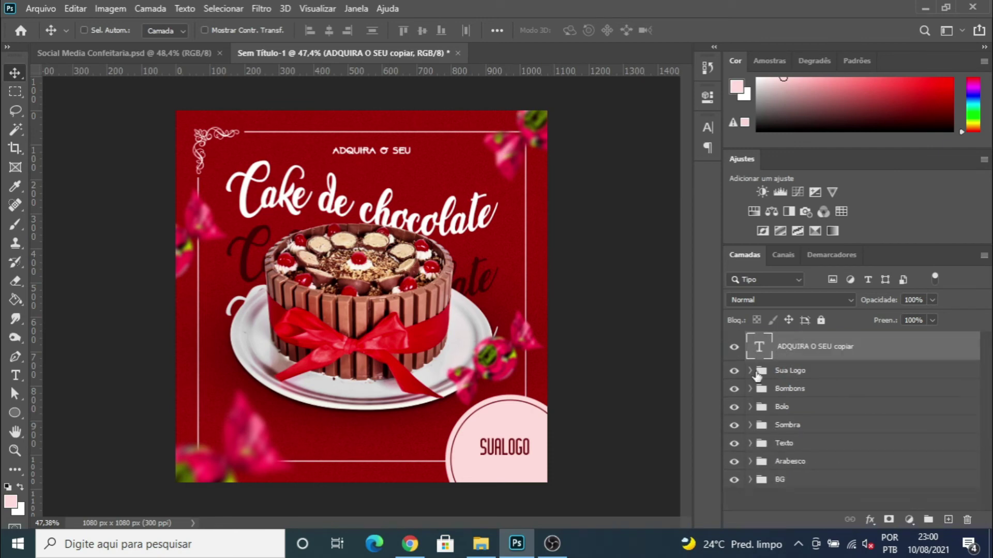
left_click_drag(360, 165, 360, 447)
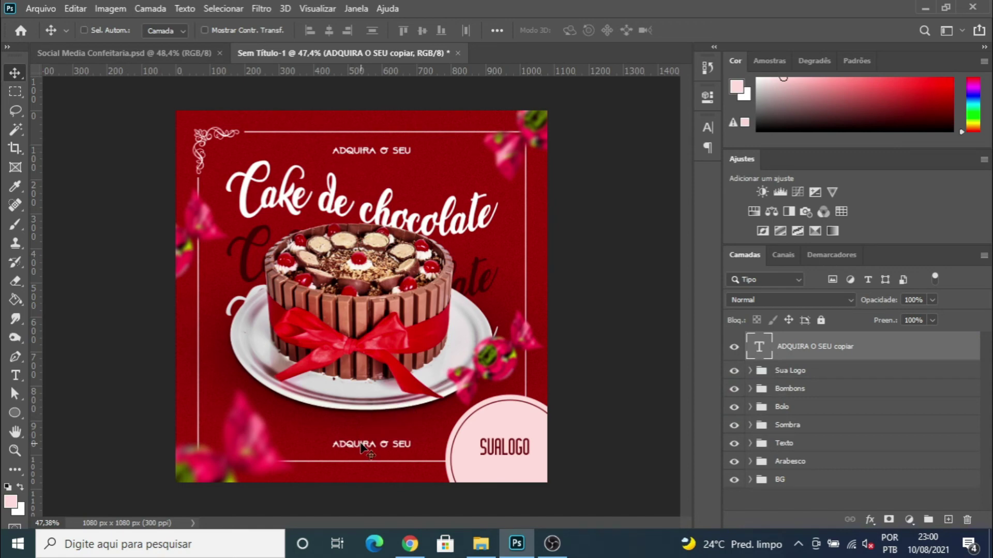
- Replace the wording of the copied text below the cake with a placeholder phone number
double_click(361, 444)
key("BackSpace")
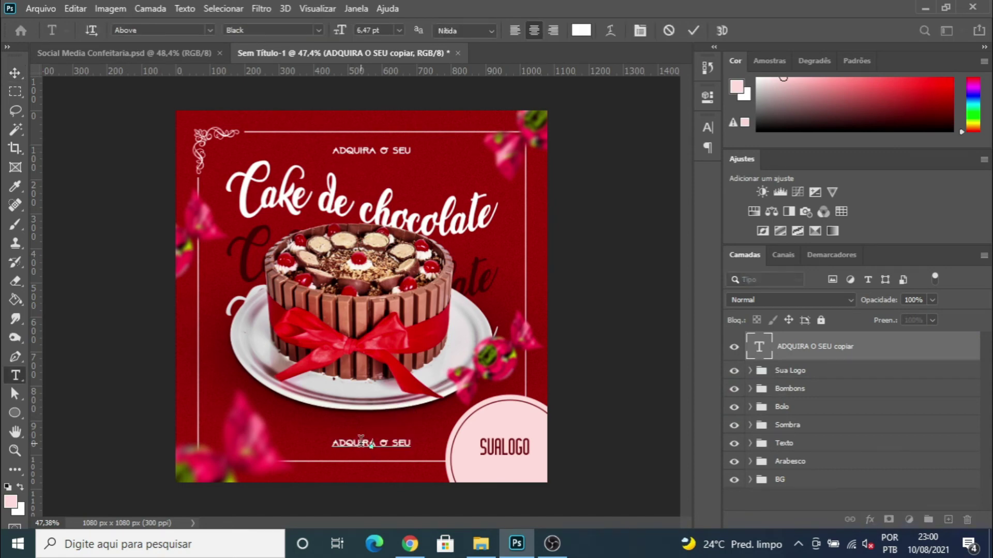
type("(00) 0 0000-0000")
left_click(15, 73)
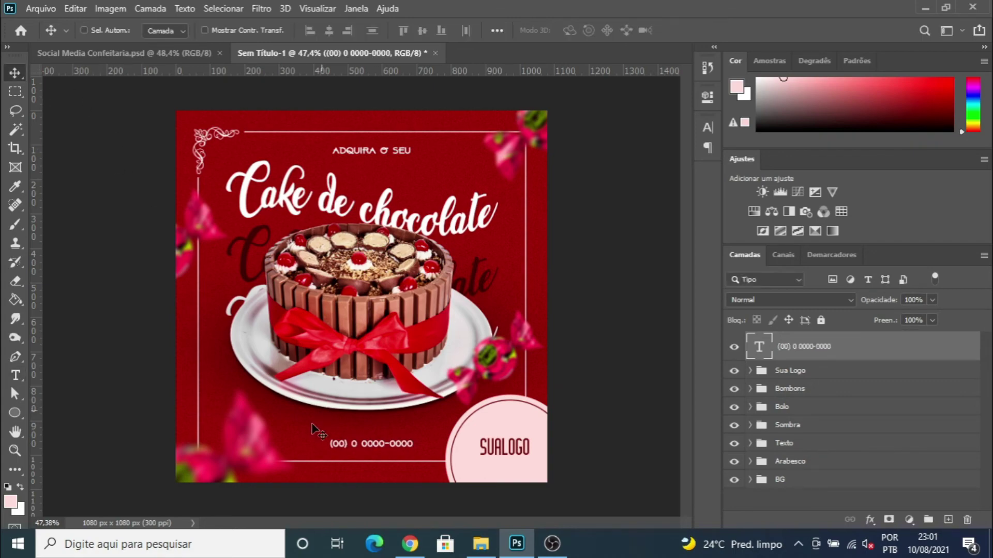
- Duplicate the phone number line and place the copy directly beneath it, just above the frame line
scroll(388, 448, "up", 5)
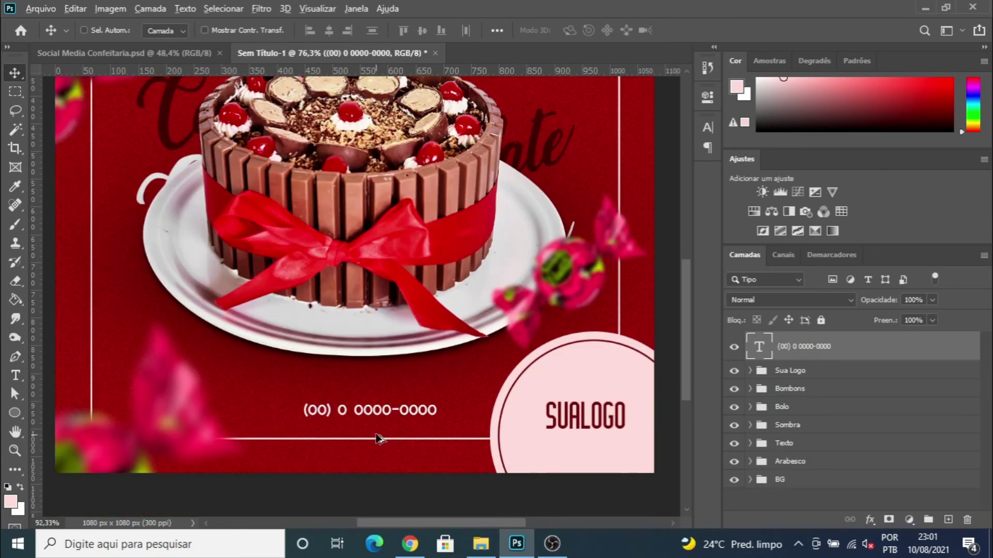
scroll(381, 437, "up", 3)
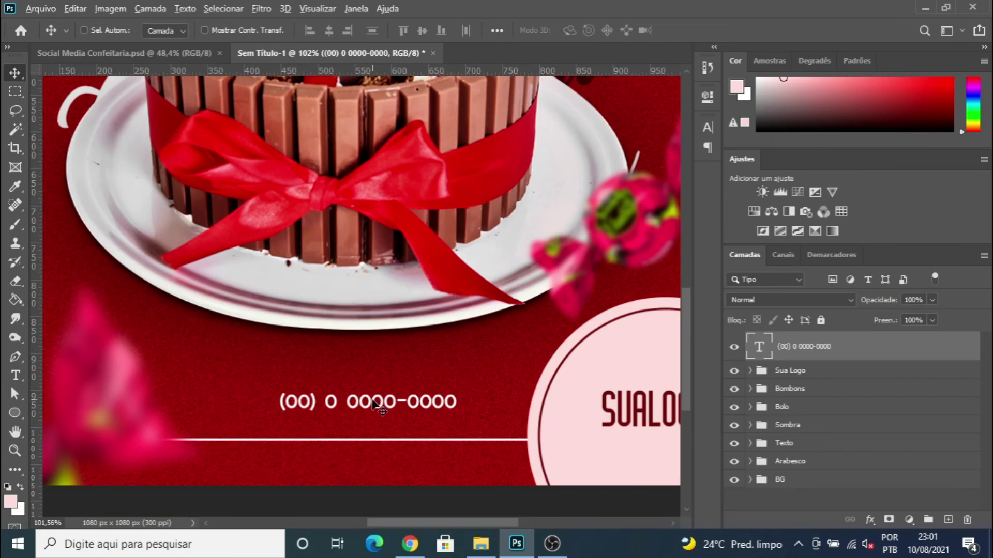
left_click_drag(377, 404, 372, 420)
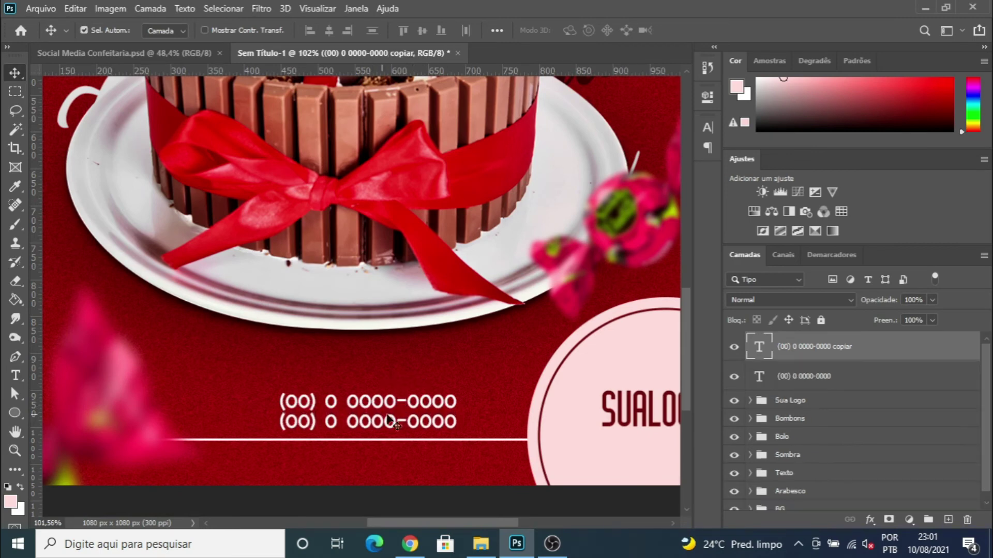
scroll(485, 390, "down", 5)
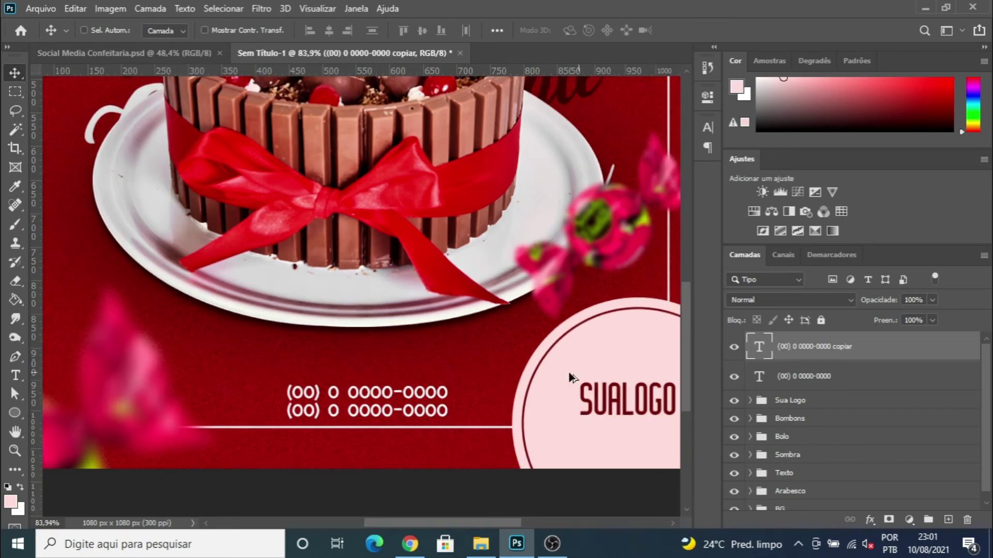
- Group the two phone number text layers and name the group Contatos
left_click(798, 383, "shift")
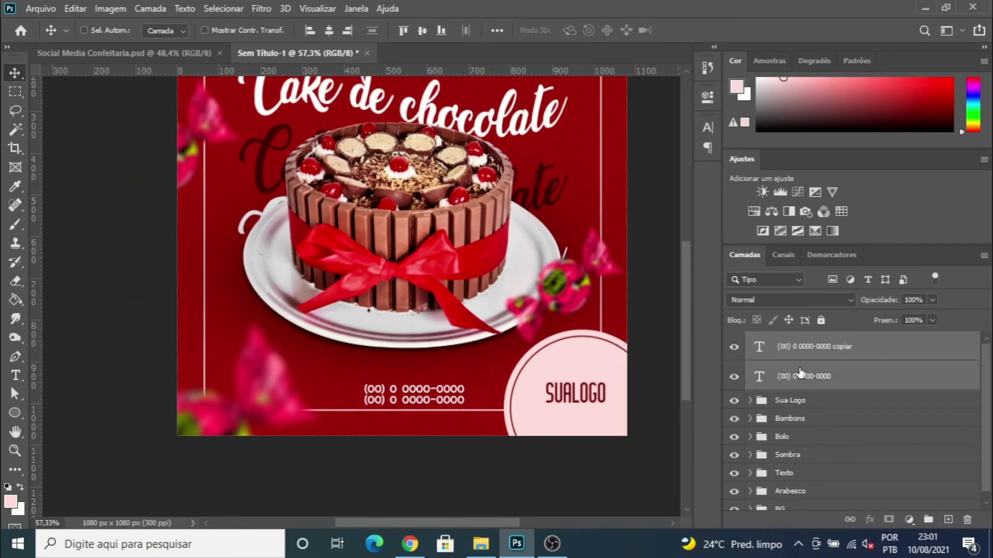
key("ctrl+g")
double_click(803, 340)
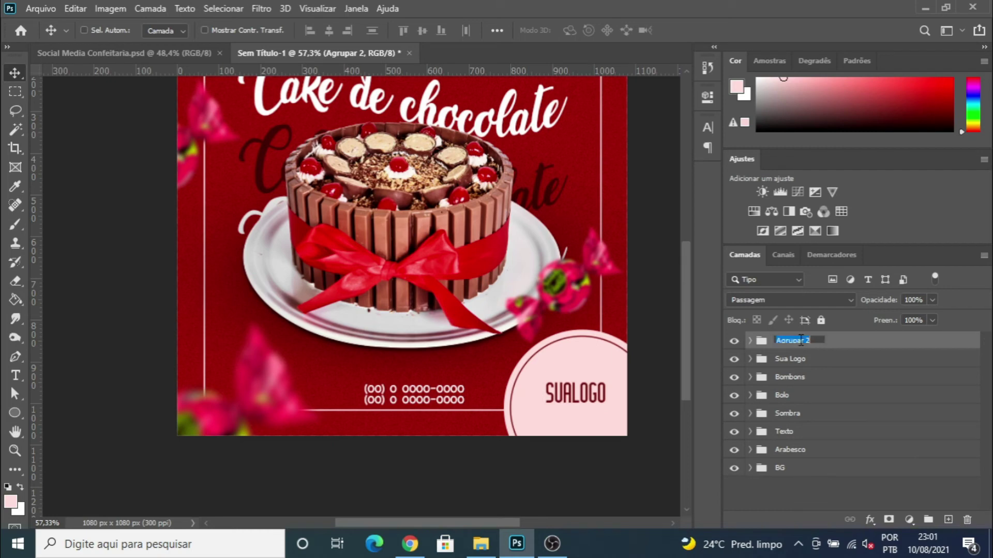
type("Contatos")
key("Return")
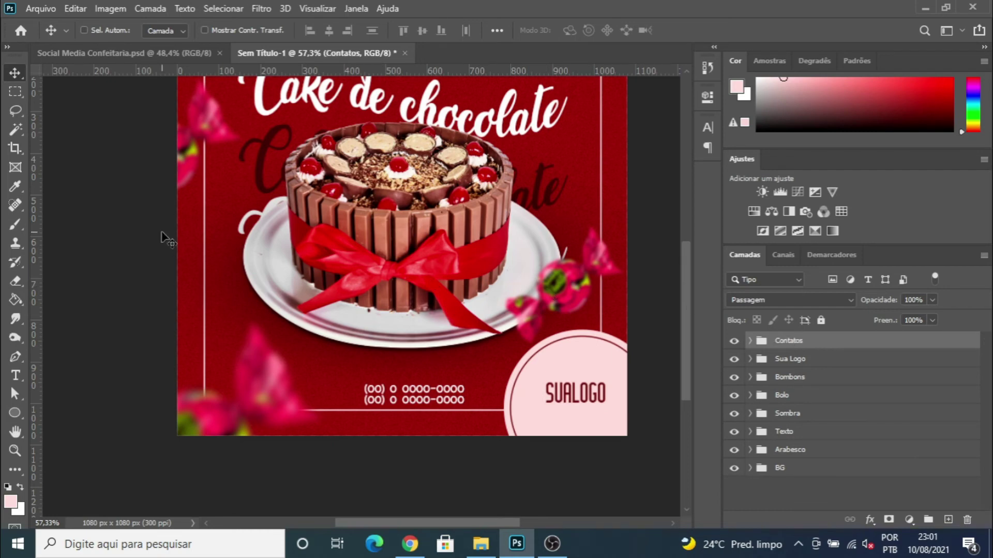
- Centre the Contatos group horizontally on the canvas's vertical centre guide, showing the guides only while aligning it
key("ctrl+semicolon")
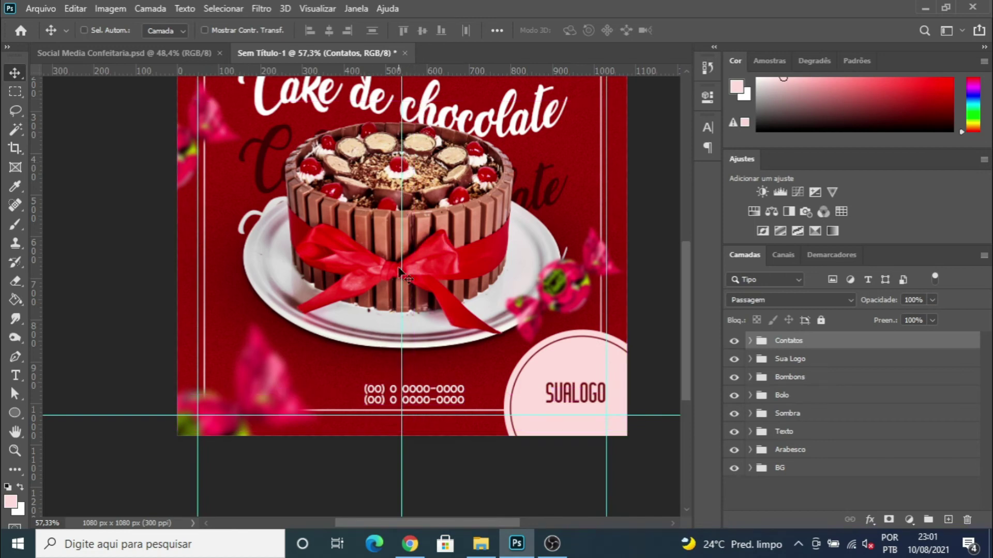
scroll(428, 405, "up", 2)
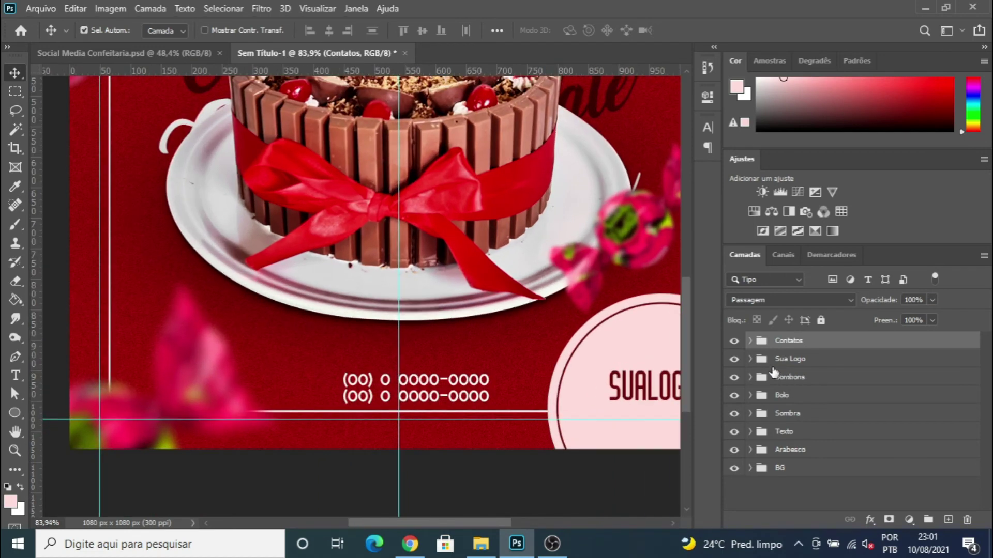
key("ctrl+t")
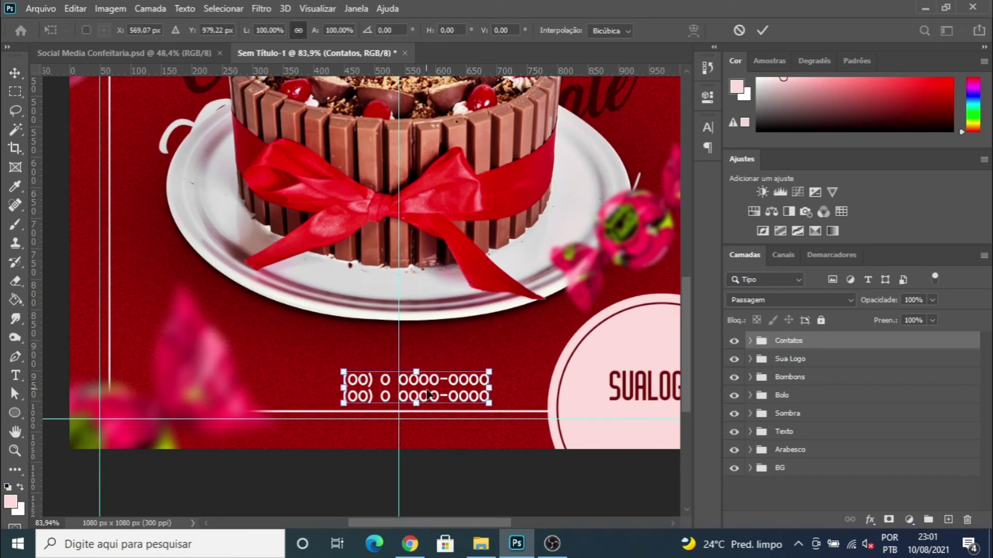
left_click_drag(430, 385, 417, 383)
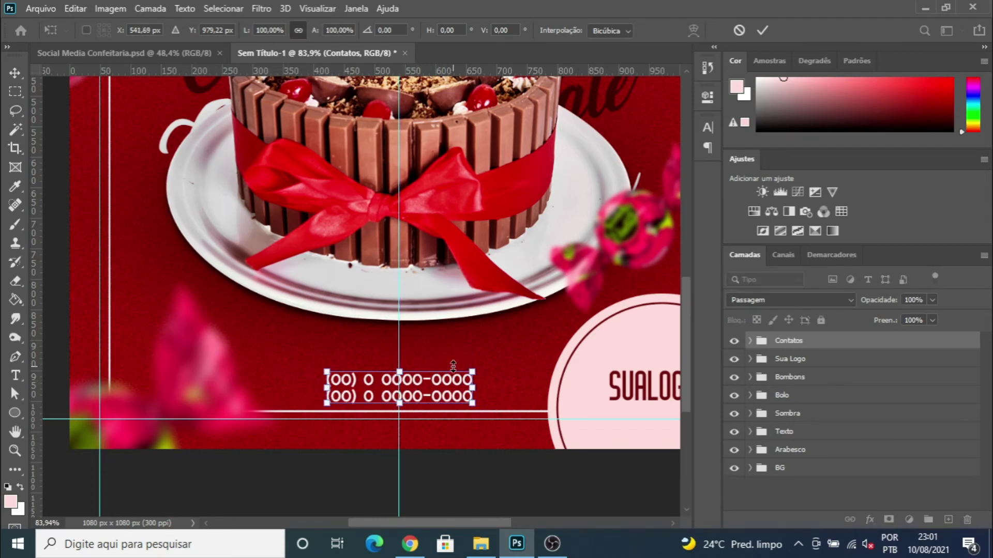
key("Return")
key("ctrl+semicolon")
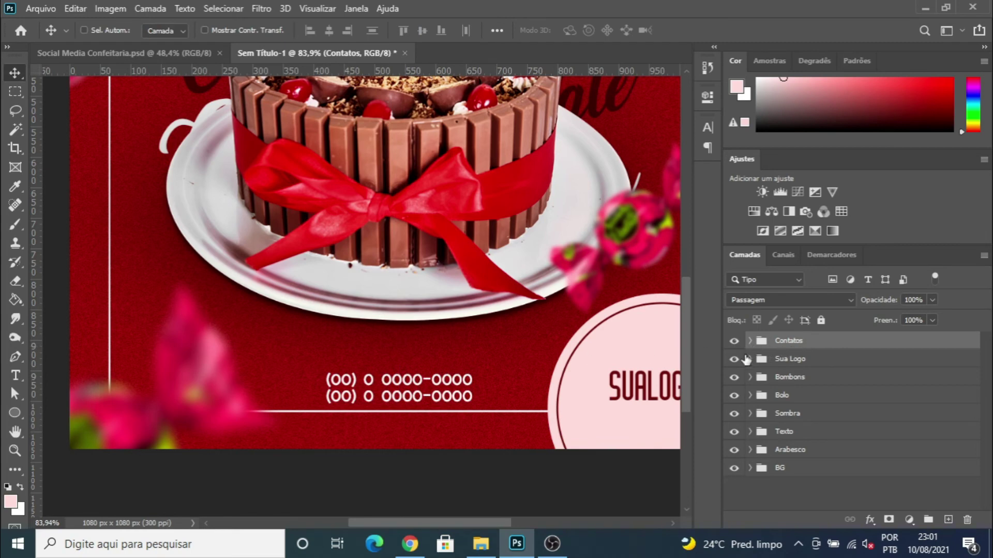
- Nudge the Contatos group up a little to widen the gap between the phone numbers and the lower frame line
key("shift+Up")
key("shift+Up")
key("shift+Up")
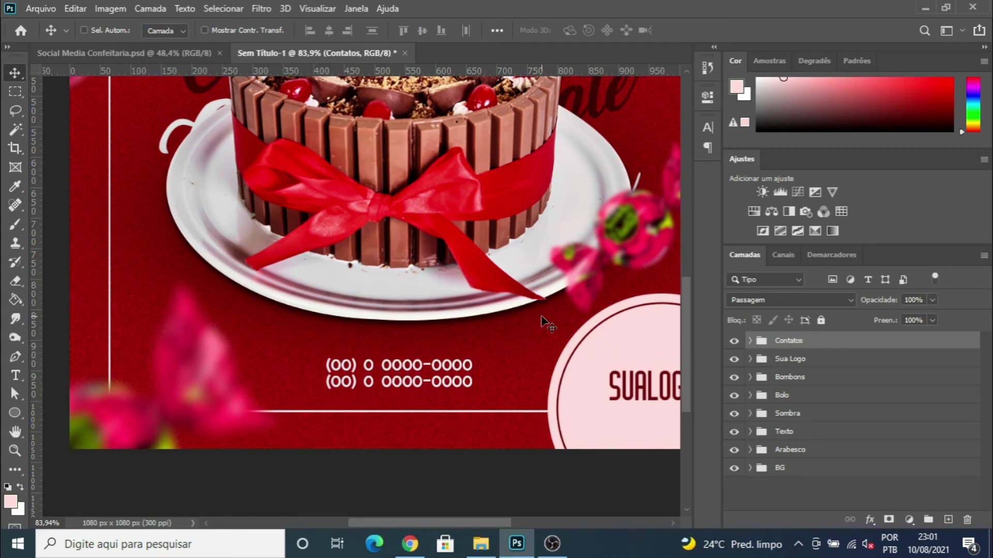
scroll(541, 321, "down", 4)
scroll(490, 388, "down", 3)
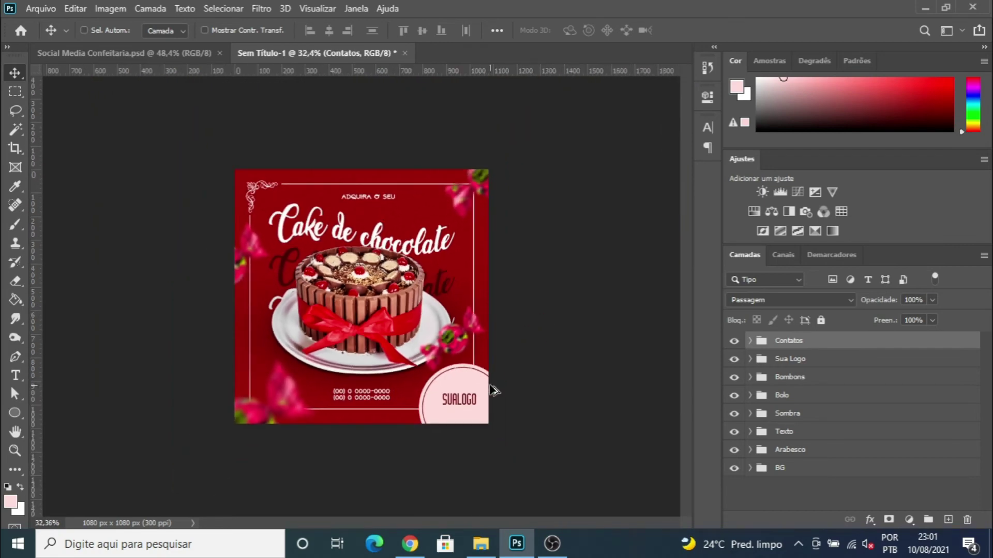
scroll(305, 324, "up", 2)
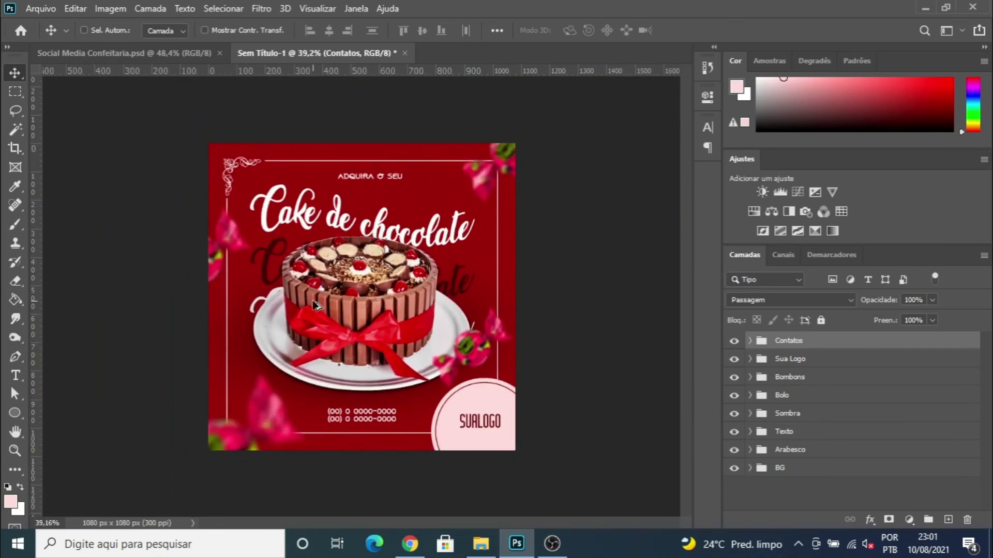
scroll(313, 305, "up", 2)
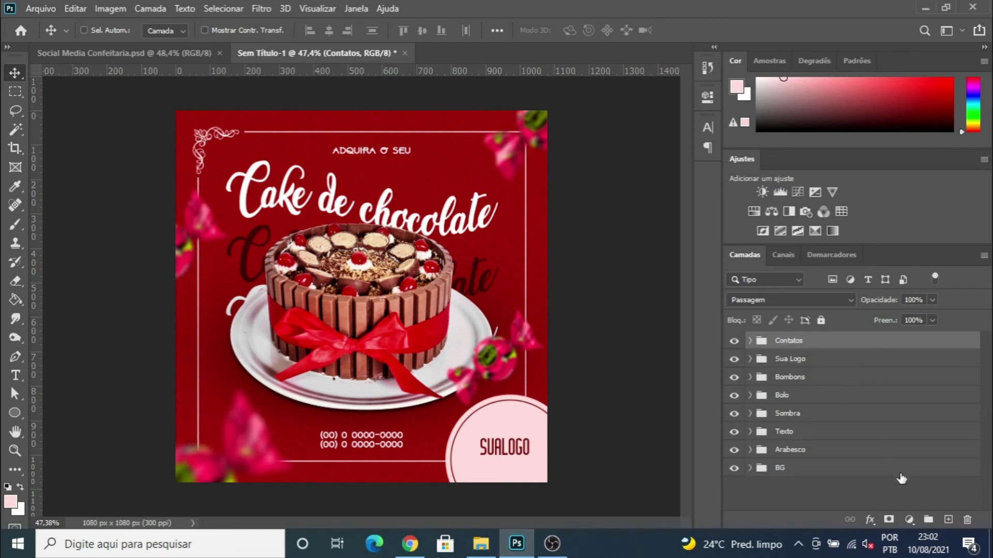
- Add a Color Lookup adjustment above all groups using Fuji ETERNA 250D Fuji 3510 (by Adobe).cube and set its fill to 25%
left_click(910, 520)
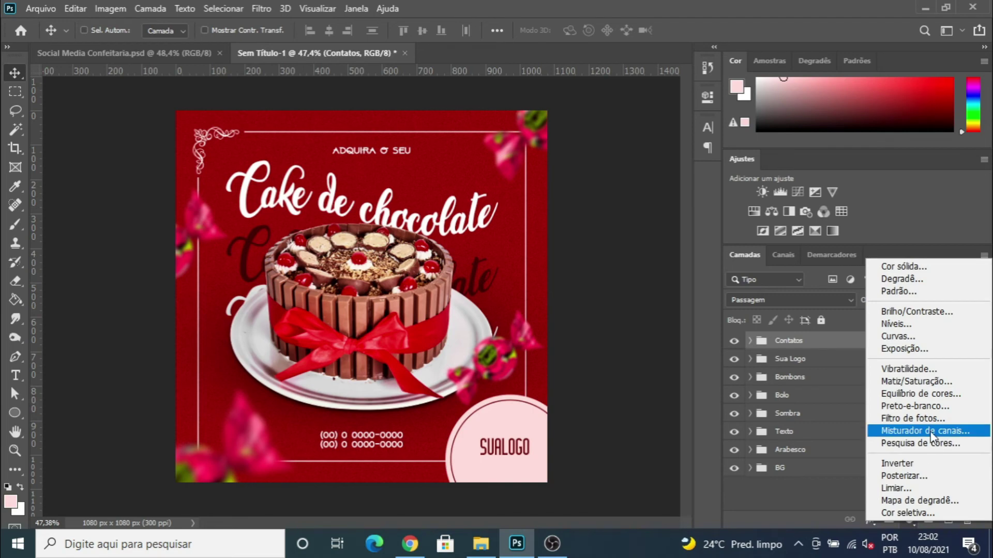
left_click(899, 443)
left_click(647, 141)
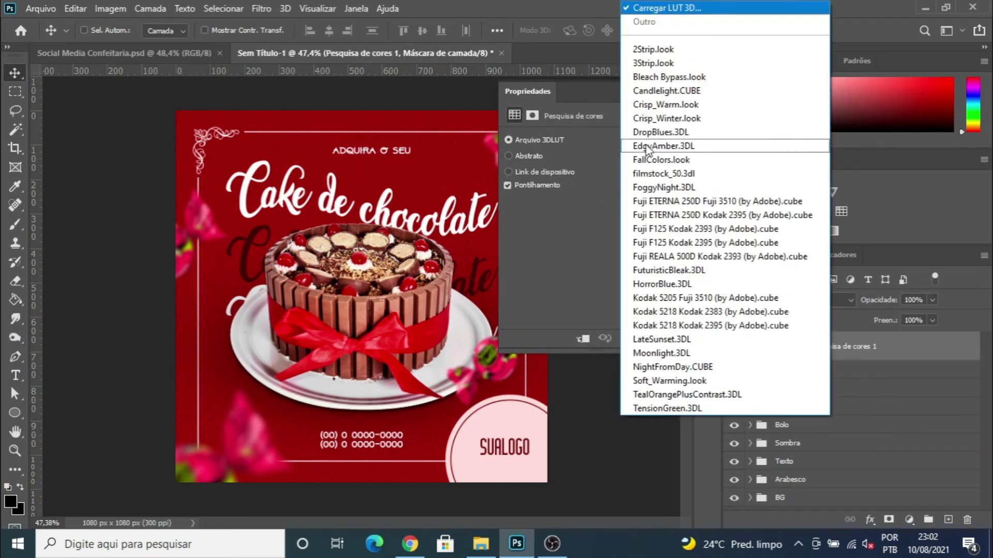
left_click(670, 201)
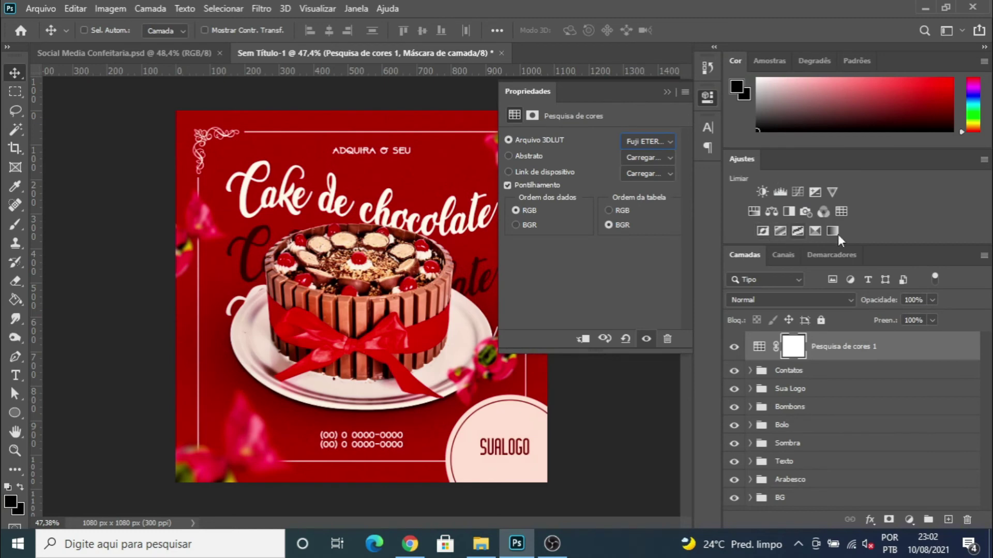
left_click(932, 317)
left_click(882, 336)
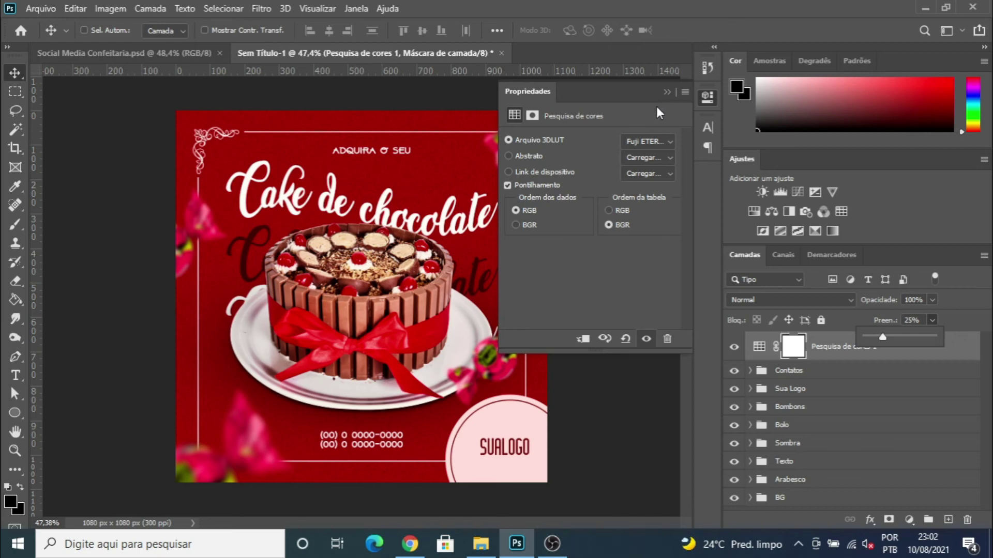
- Add a second Color Lookup adjustment on top using Soft_Warming.look and set its fill to 26%
left_click(909, 520)
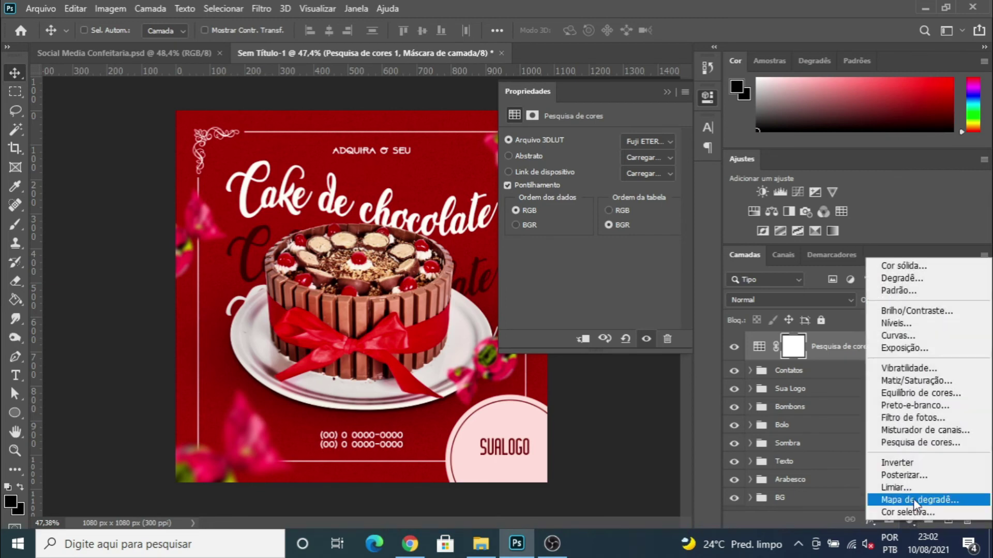
left_click(917, 443)
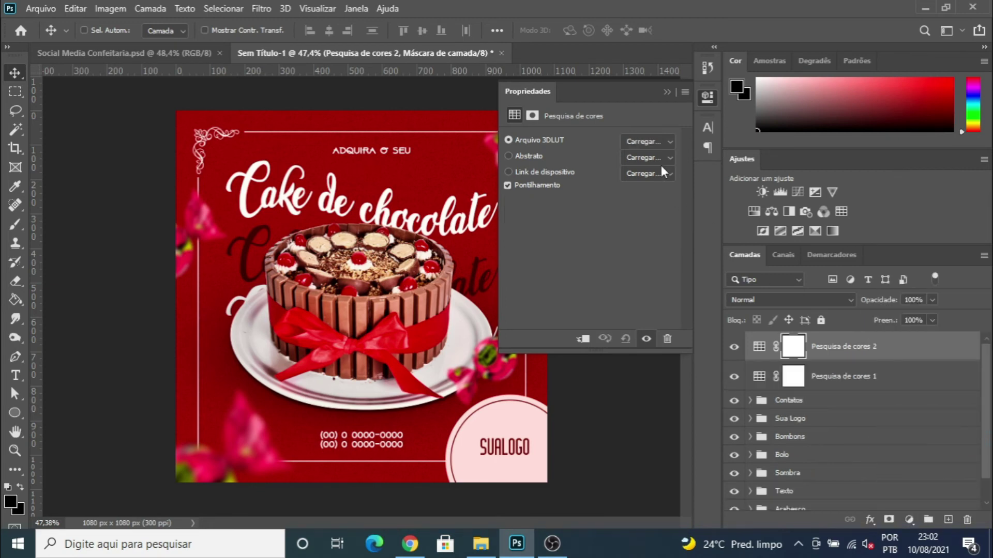
left_click(644, 143)
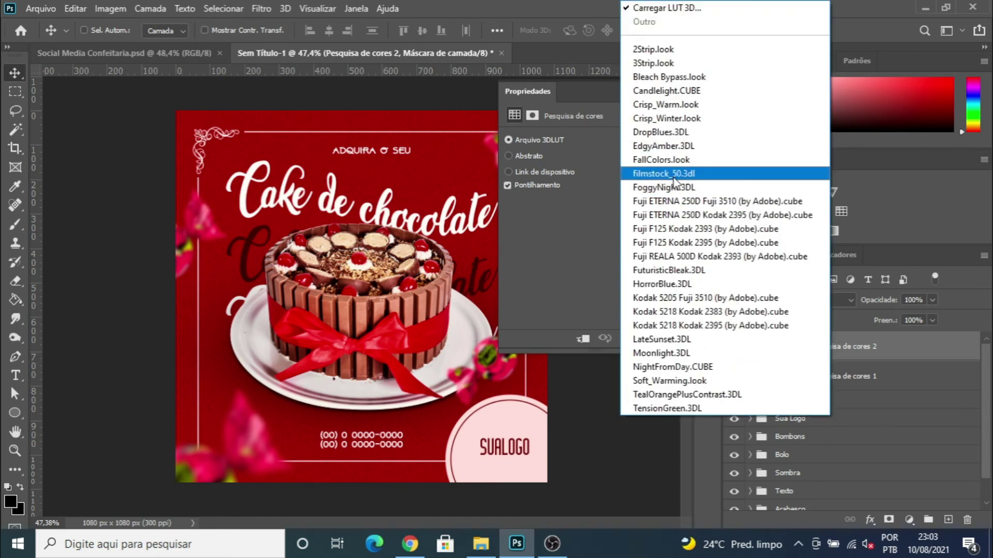
left_click(653, 381)
left_click(932, 321)
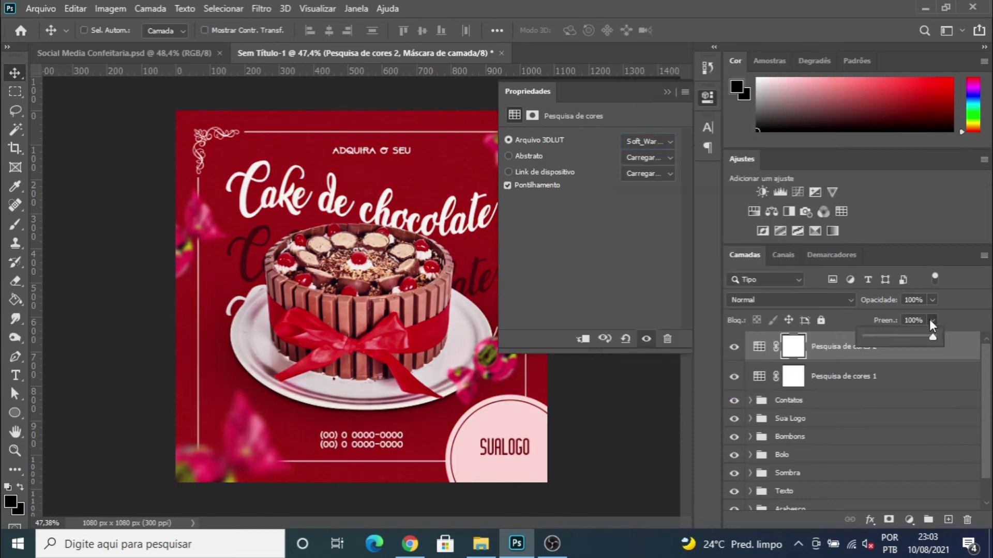
left_click_drag(883, 337, 881, 337)
left_click(812, 376)
left_click(833, 355)
left_click(835, 374)
left_click(837, 352)
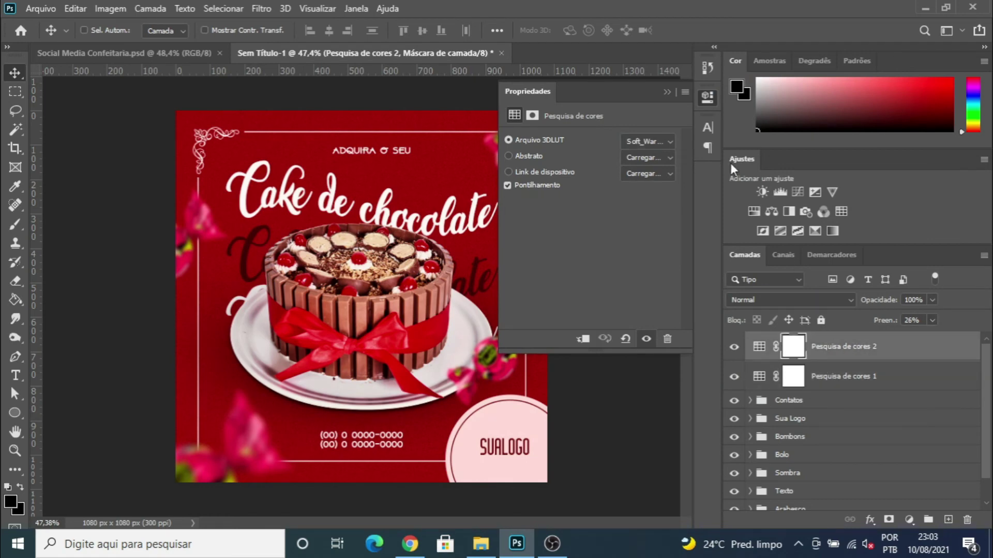
left_click(667, 92)
- Add a dark red solid colour fill layer on top, reduce its fill to 5%, and compare the post with and without it
left_click(909, 519)
left_click(905, 264)
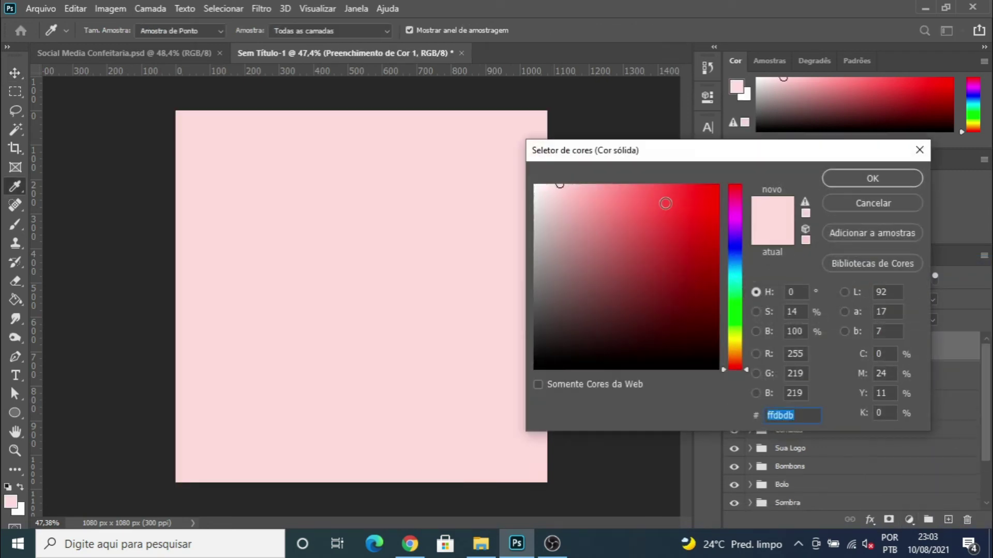
left_click_drag(644, 202, 720, 251)
left_click(869, 185)
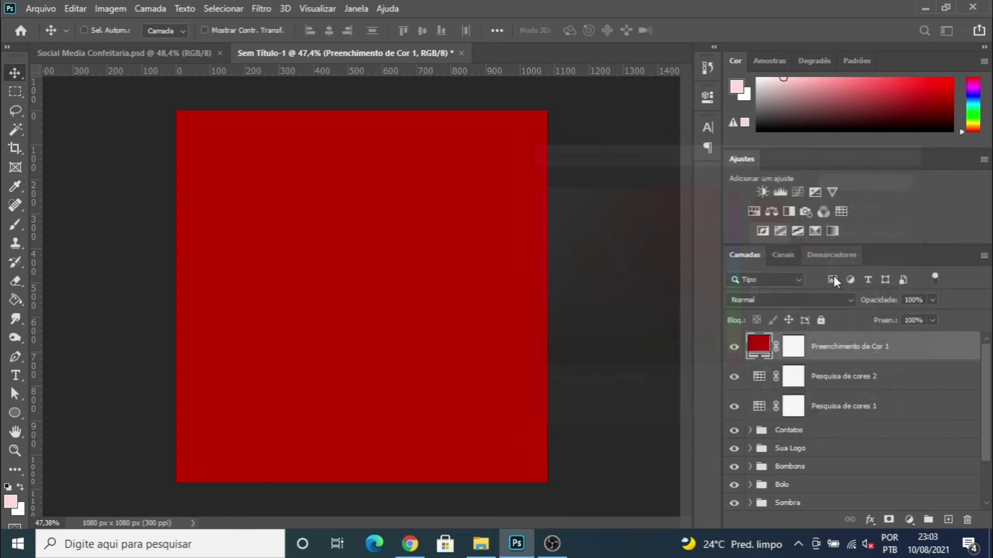
left_click(933, 320)
left_click_drag(884, 338, 870, 335)
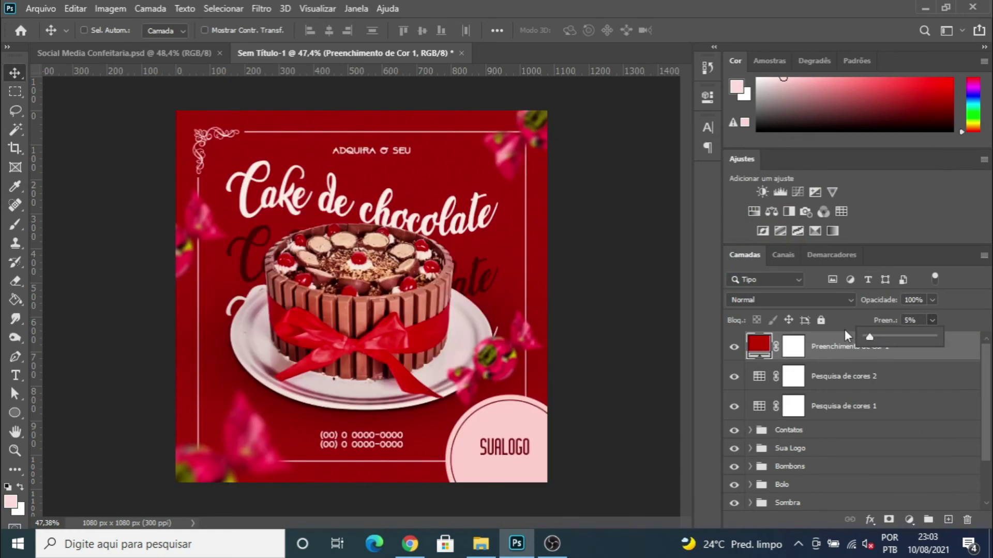
left_click(736, 351)
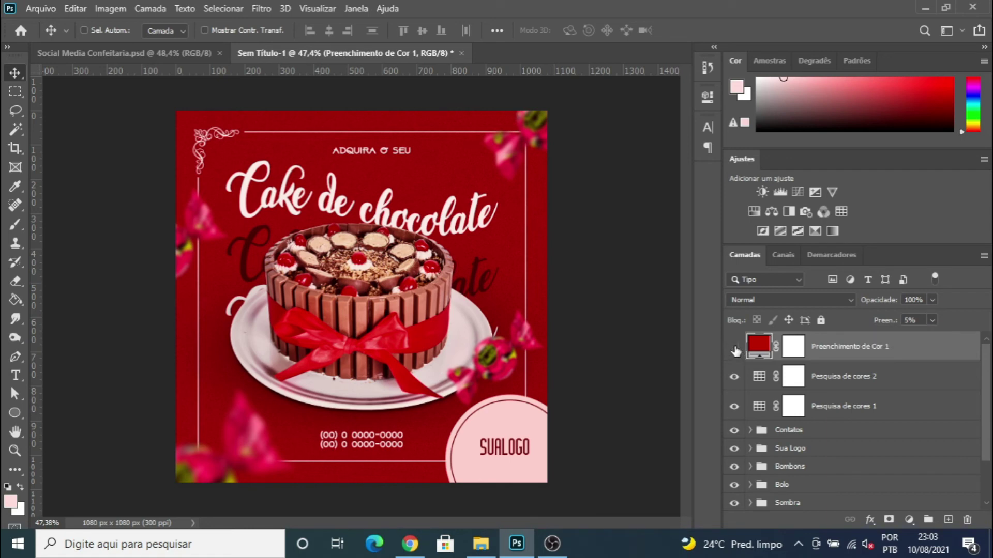
left_click(736, 351)
left_click(737, 351)
left_click(736, 351)
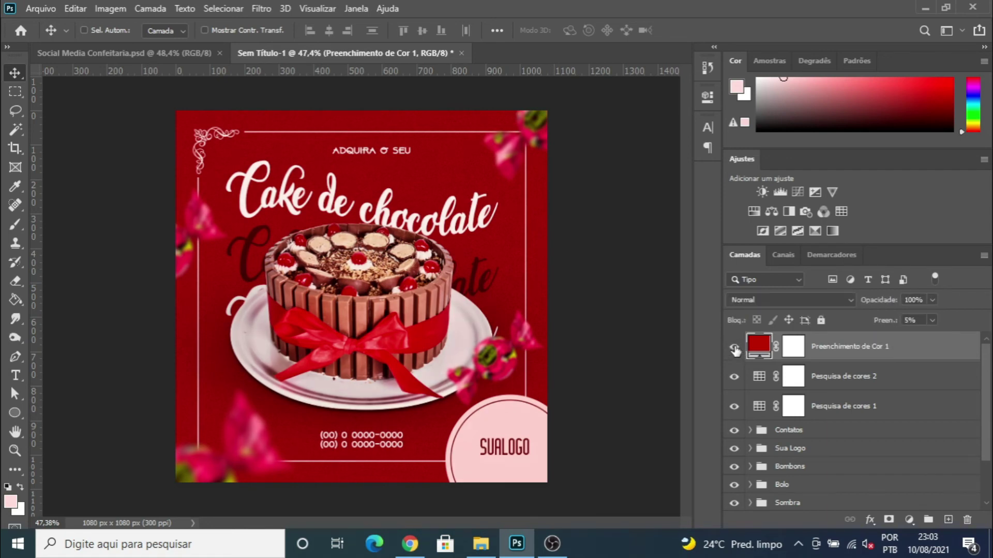
left_click(933, 320)
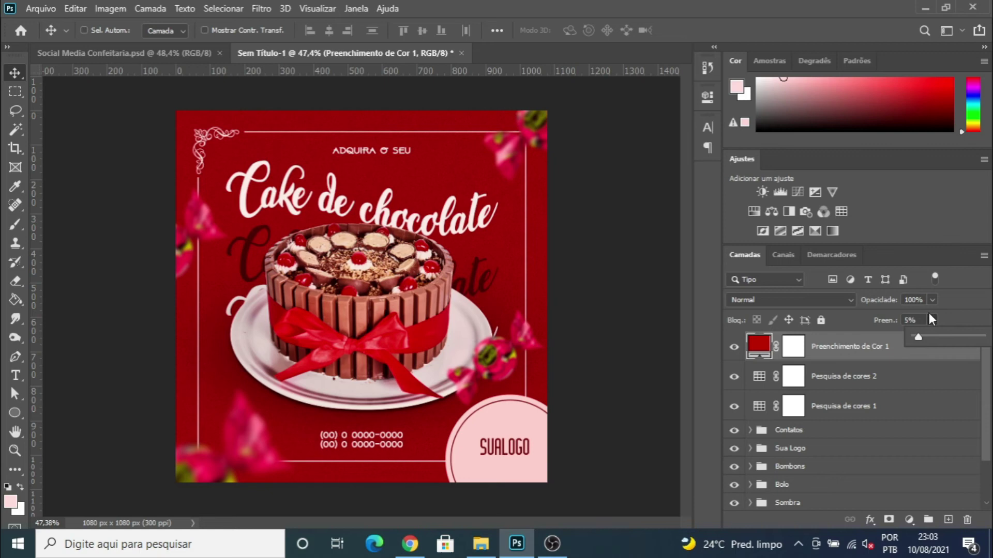
- Add a dark blue (#0008a8) solid colour fill layer on top at 5% fill and compare the post with and without it
left_click(911, 520)
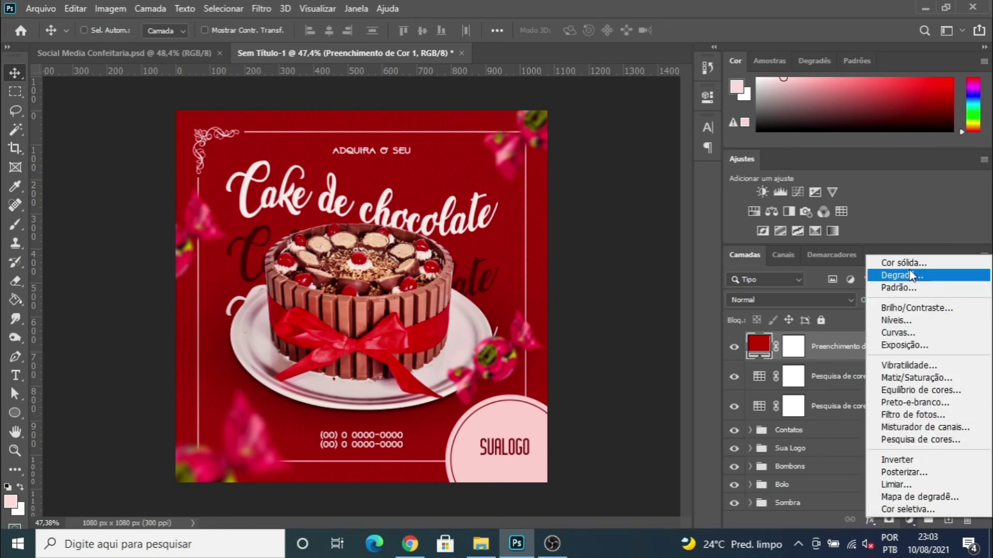
left_click(905, 263)
left_click(735, 241)
mouse_move(735, 241)
left_mouse_down()
mouse_move(737, 250)
mouse_move(708, 249)
mouse_move(717, 247)
left_mouse_up()
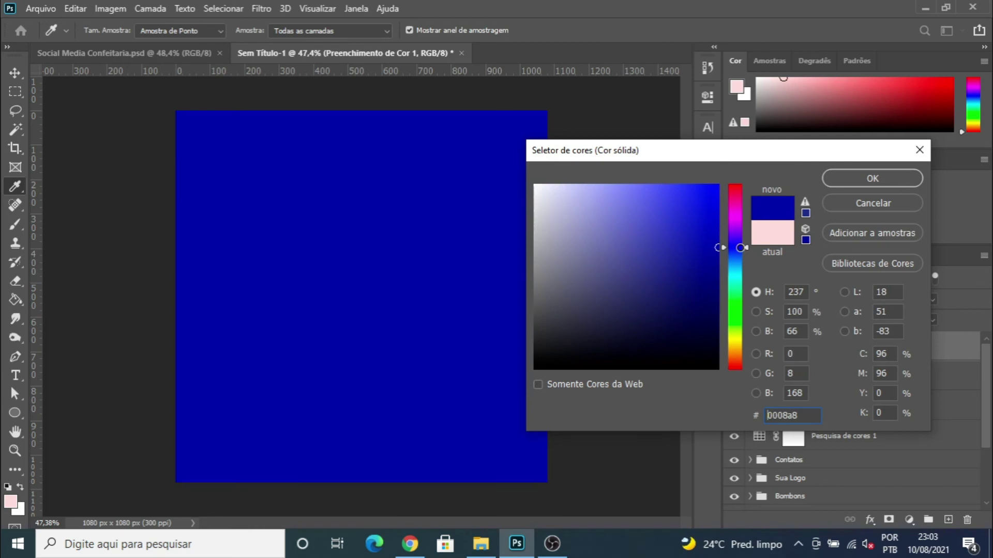
left_click(863, 187)
left_click(933, 318)
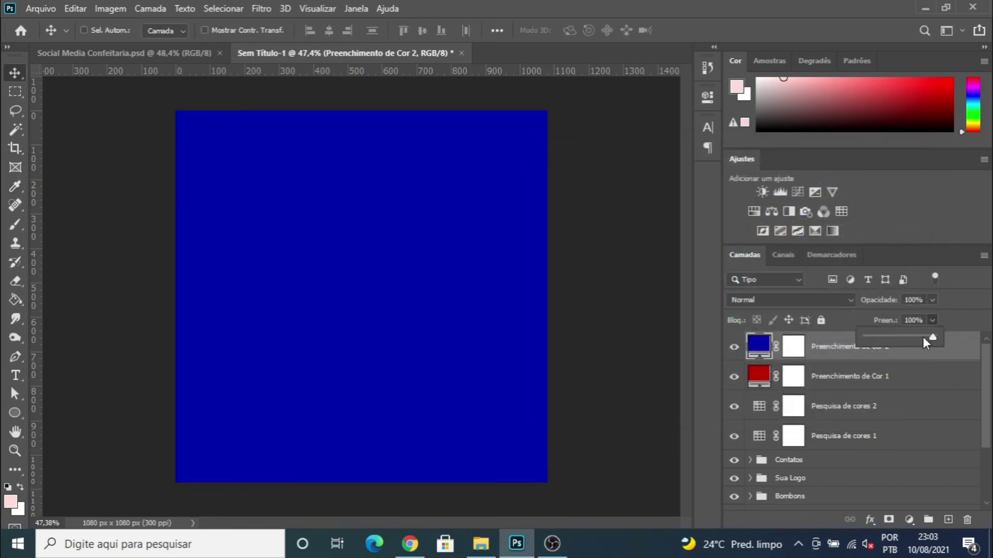
left_click_drag(871, 336, 870, 336)
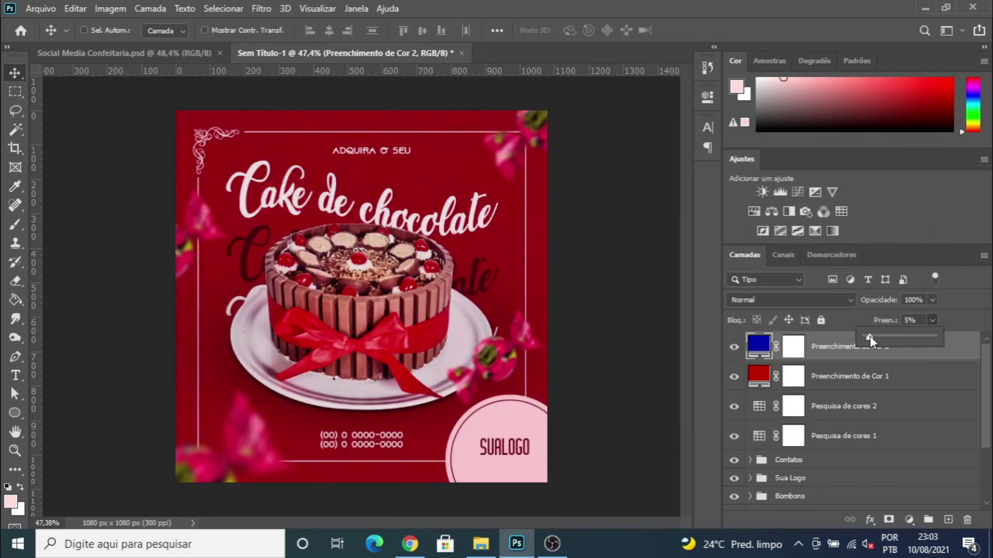
left_click(712, 345)
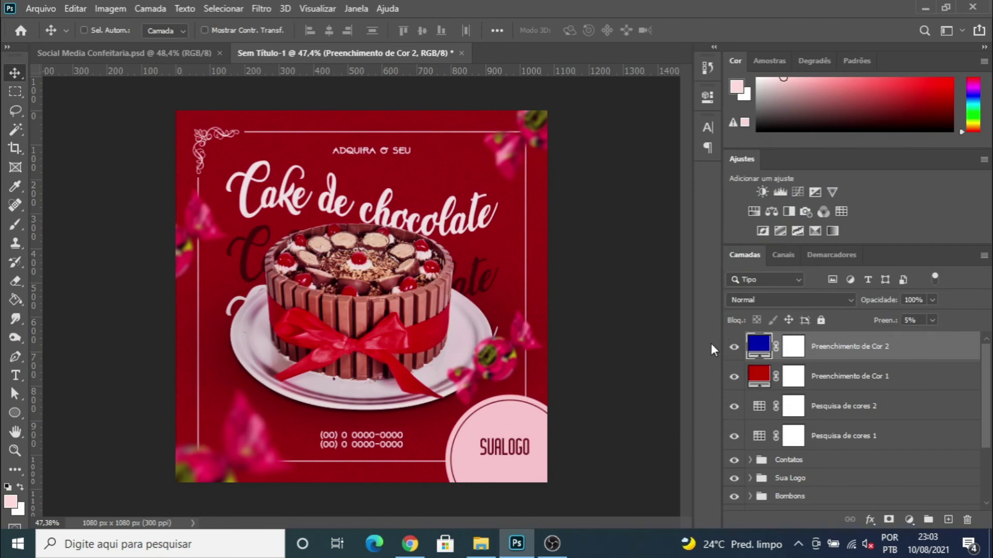
left_click(735, 348)
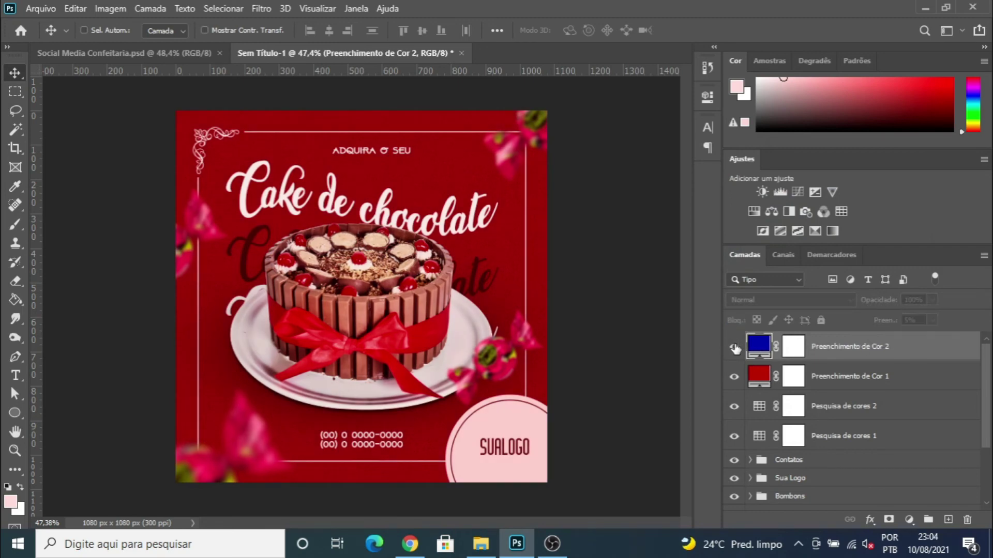
left_click(735, 347)
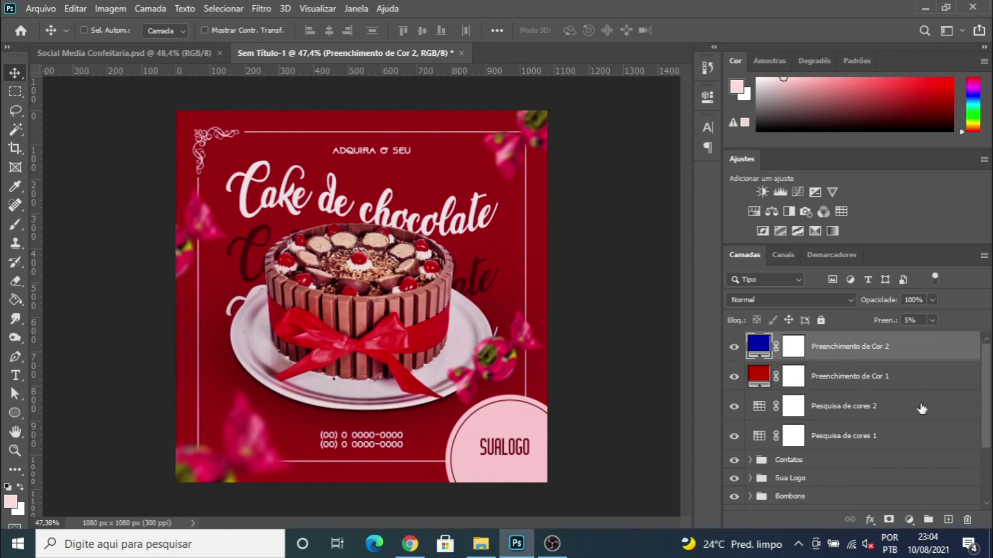
- Add a Curves adjustment on top, brightening with a point at input 30, output 39, and more points up to input 211, output 220
left_click(909, 519)
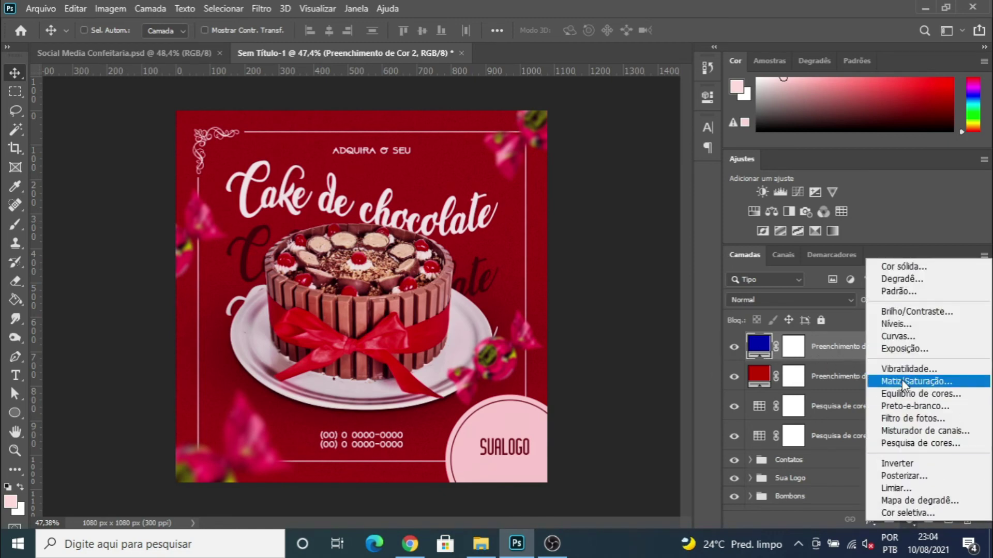
left_click(900, 335)
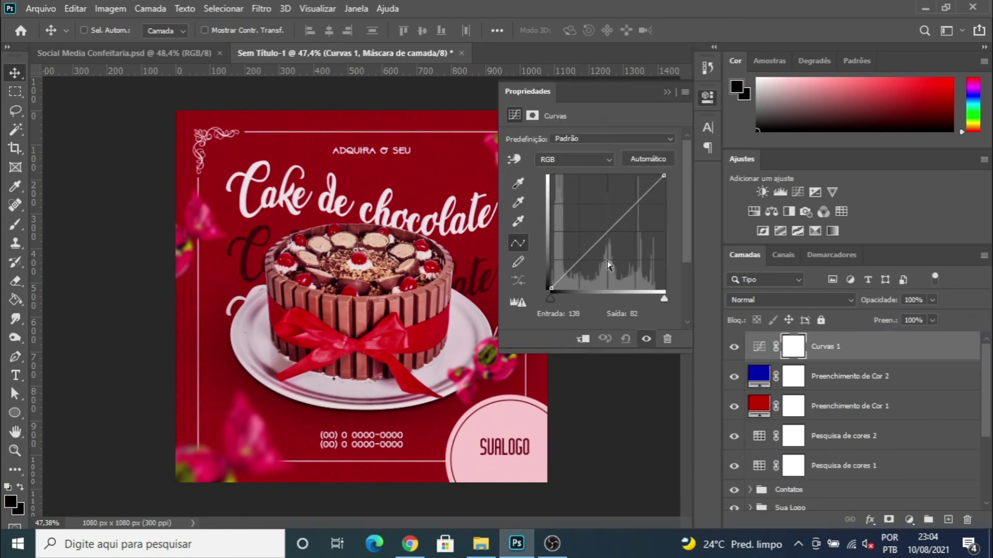
left_click(565, 270)
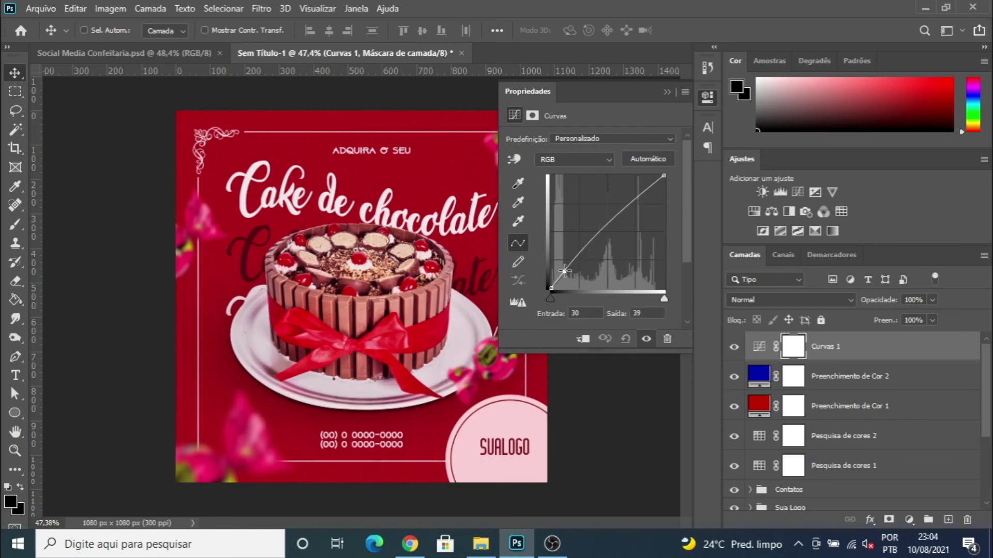
left_click(582, 250)
left_click(605, 225)
left_click(629, 204)
left_click(644, 191)
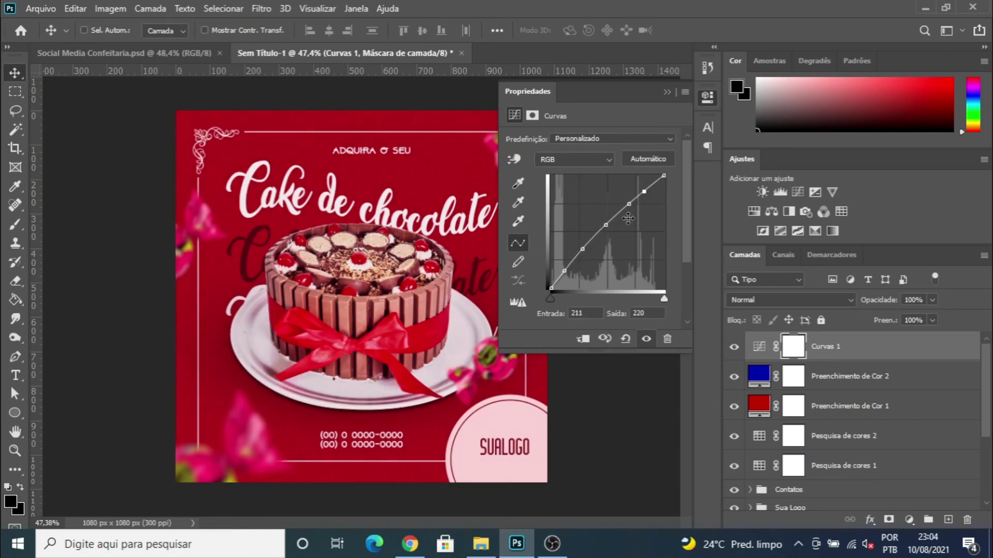
- Reshape the curve with a shadow point at input 45, output 33, a slightly lowered midpoint and highlights at 214, 232, then compare the effect
left_click_drag(628, 204, 625, 207)
left_click_drag(564, 271, 647, 192)
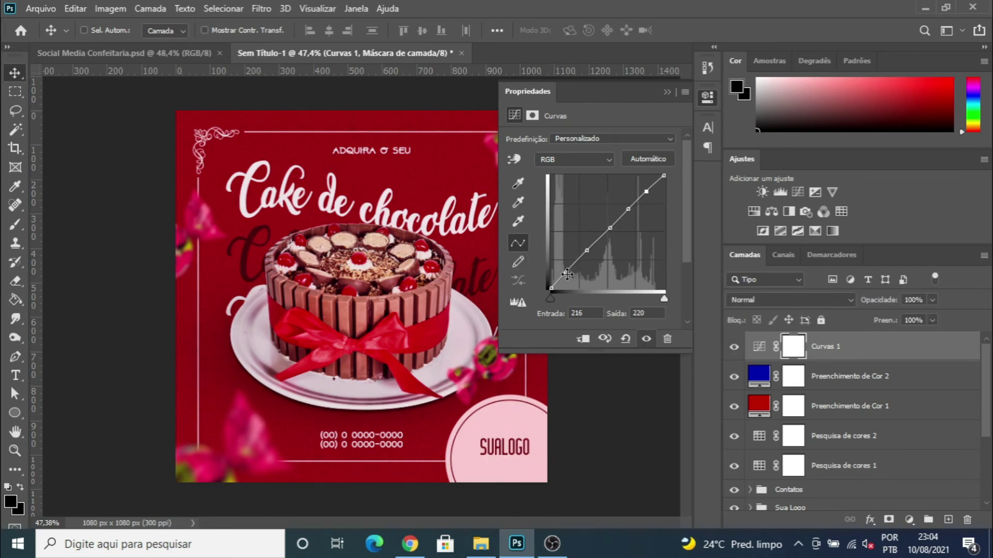
left_click_drag(566, 273, 571, 274)
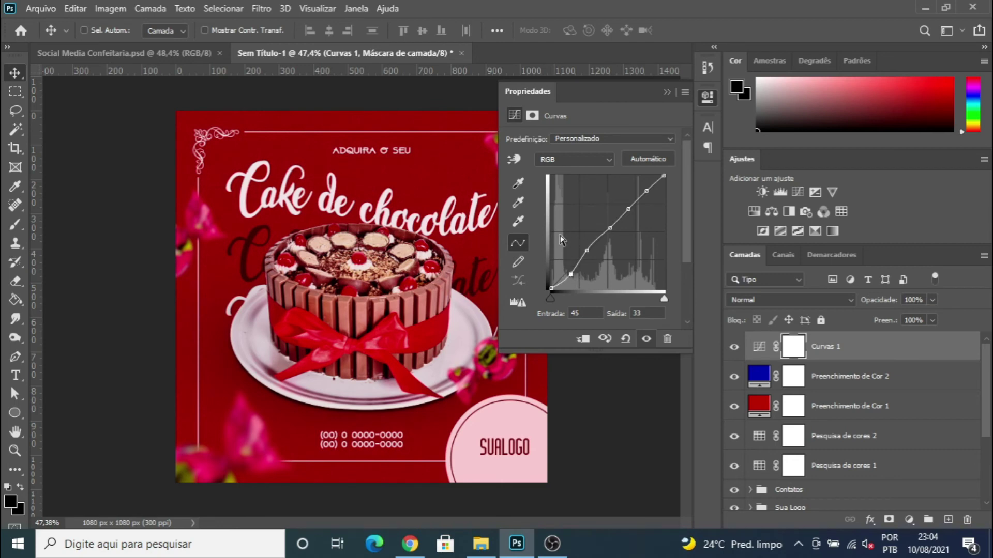
left_click(611, 229)
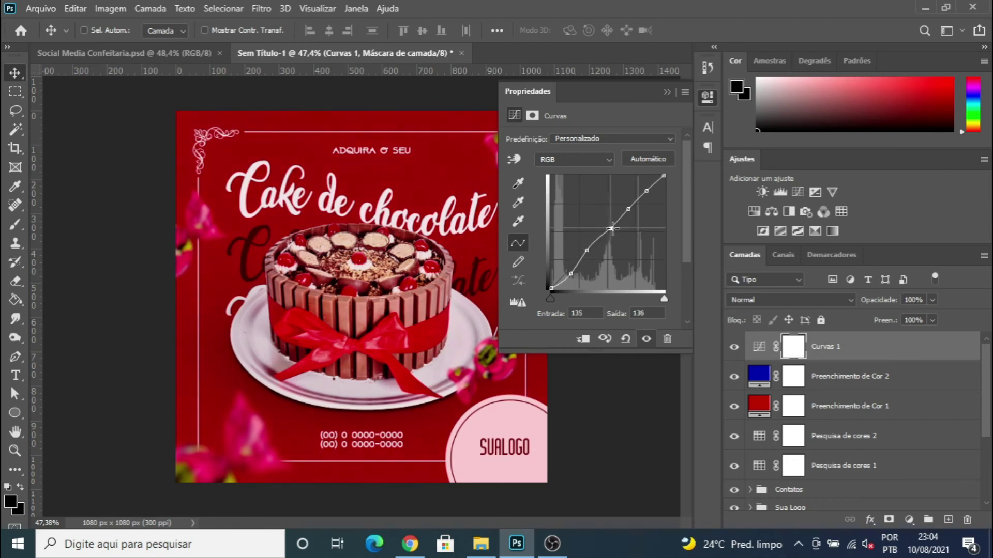
left_click_drag(613, 229, 613, 232)
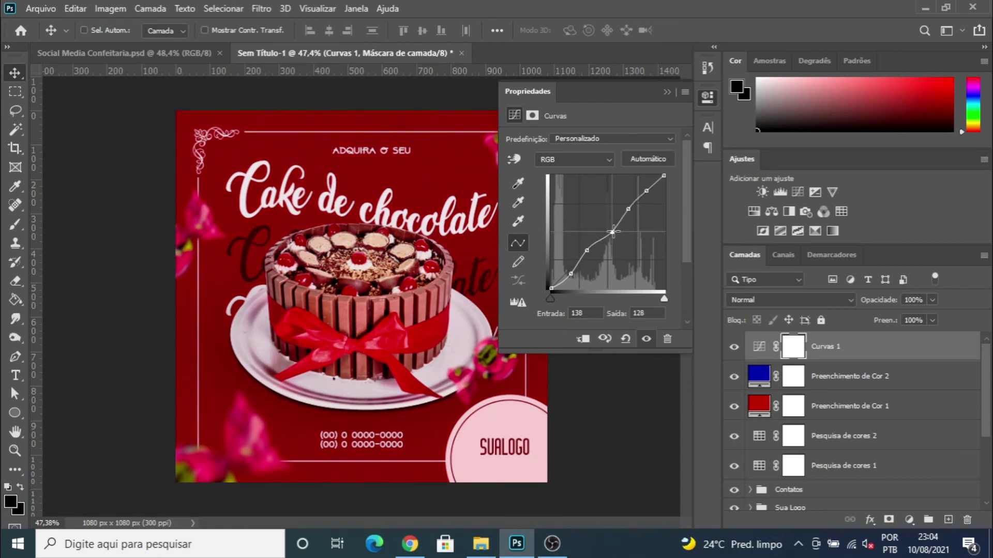
left_click_drag(613, 232, 612, 232)
left_click_drag(647, 192, 646, 187)
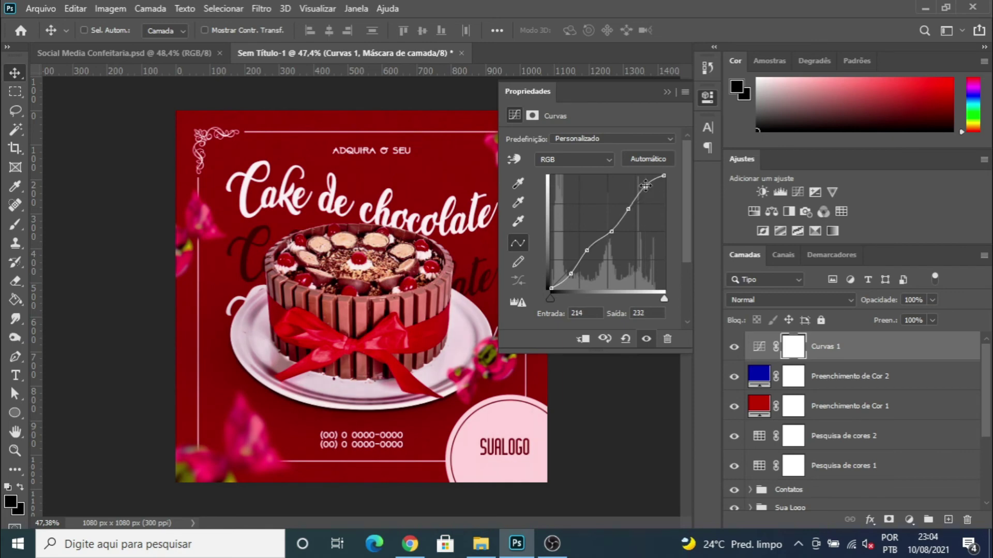
left_click(645, 339)
left_click(646, 340)
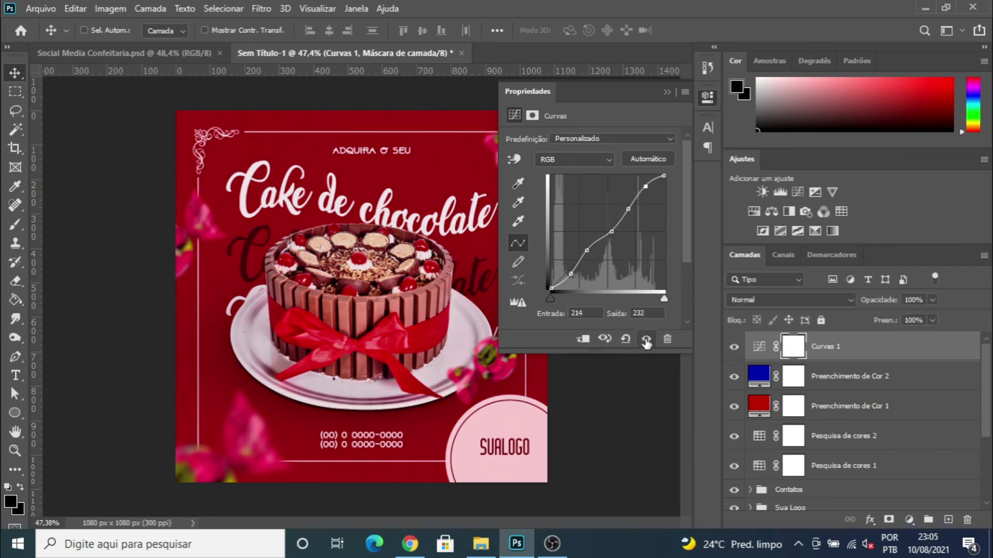
left_click(646, 340)
left_click(646, 340)
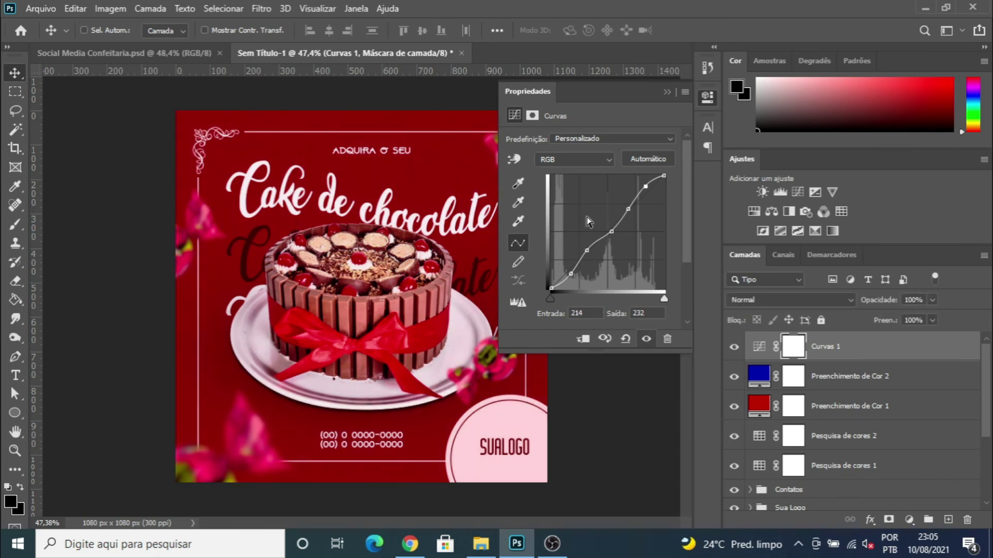
left_click(666, 92)
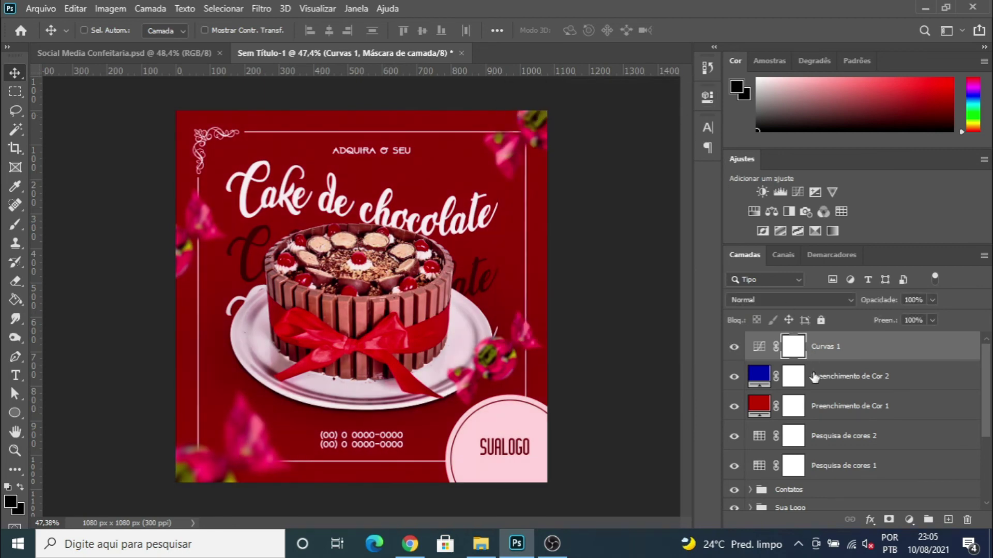
- Group the Curves, both solid colour fills and both Color Lookup layers, naming the group Ambientação
left_click(833, 465, "shift")
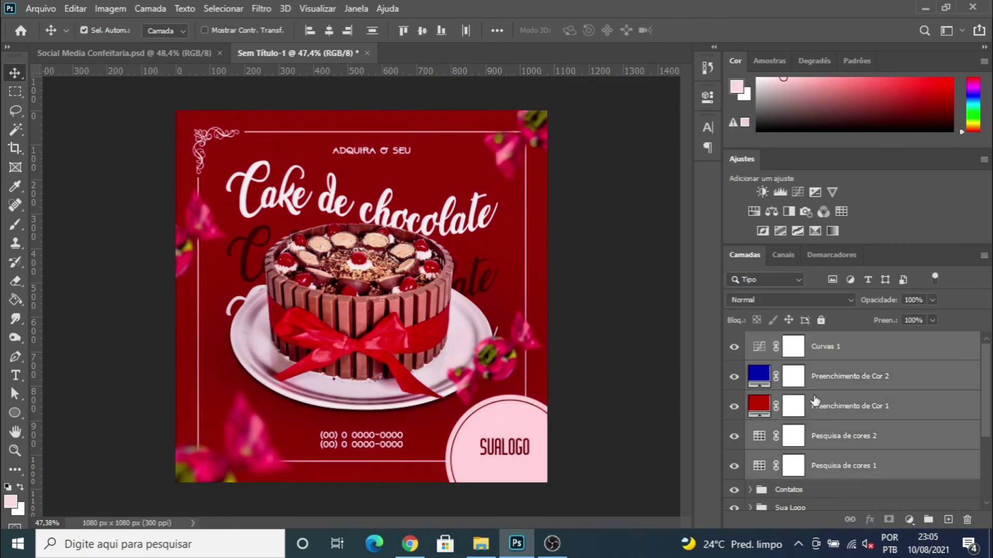
key("ctrl+g")
double_click(807, 341)
type("Ambientação")
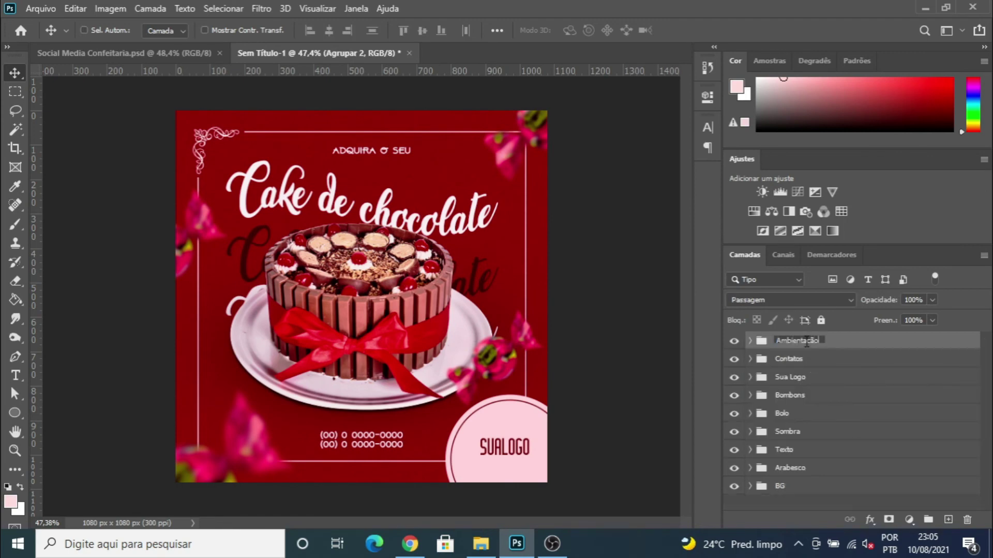
key("Return")
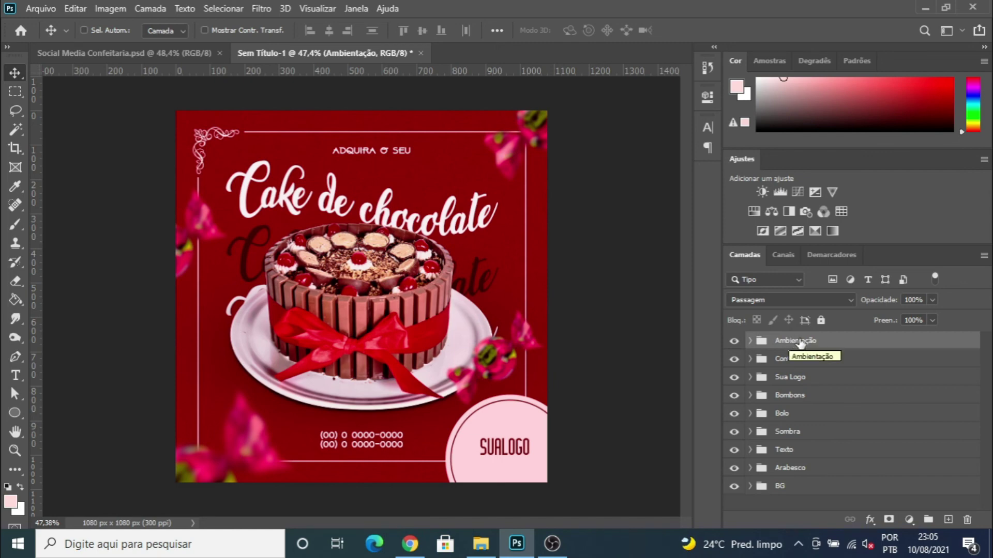
- Stamp all visible layers into a new layer on top and convert it to a smart object
key("ctrl")
key("ctrl+shift+alt+e")
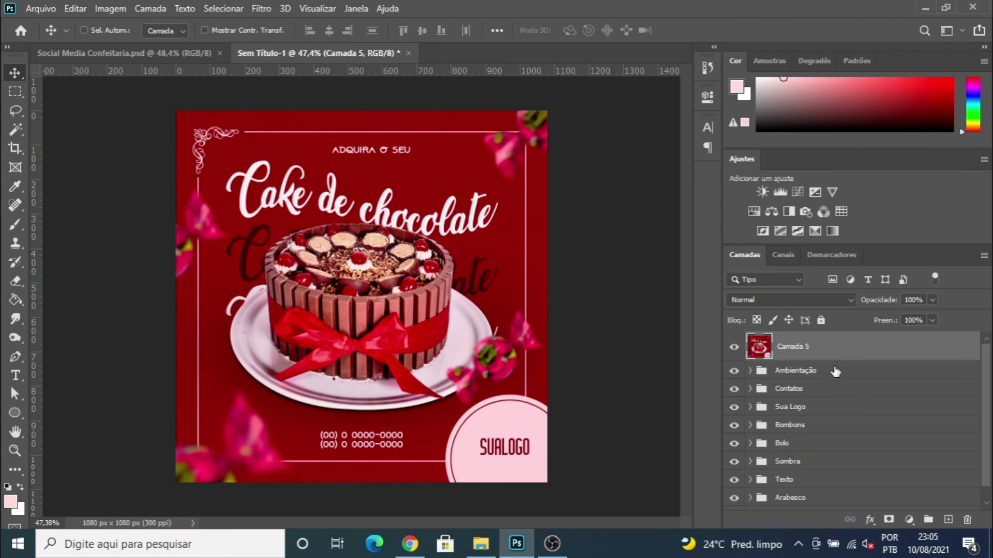
right_click(779, 352)
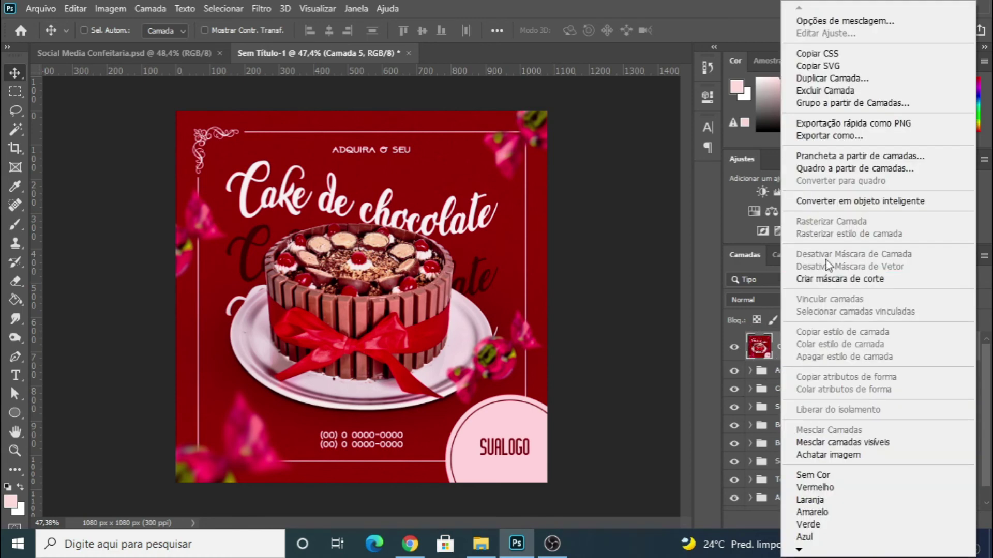
left_click(840, 202)
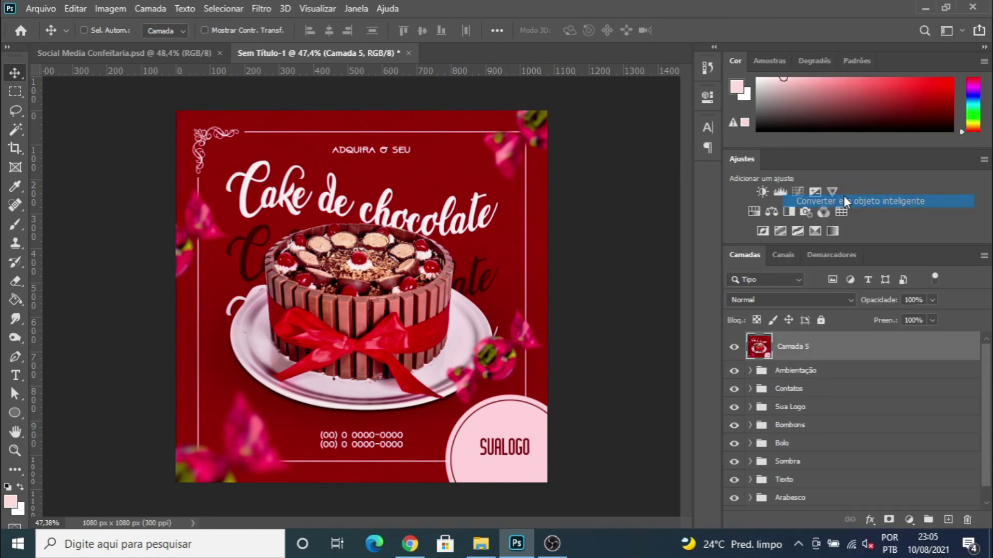
- Open the Camera Raw filter on the merged smart object and raise Clarity to about +19
key("ctrl")
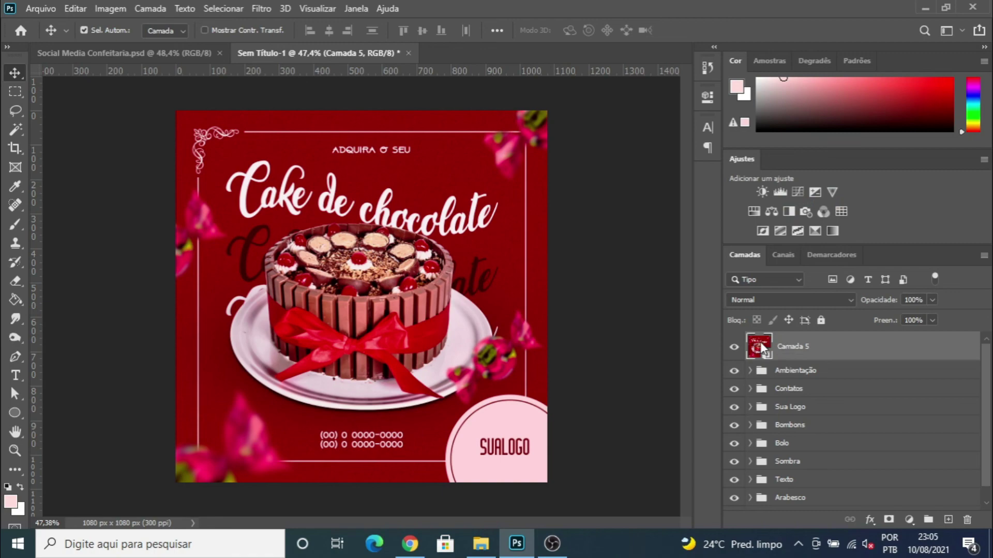
key("ctrl+shift+a")
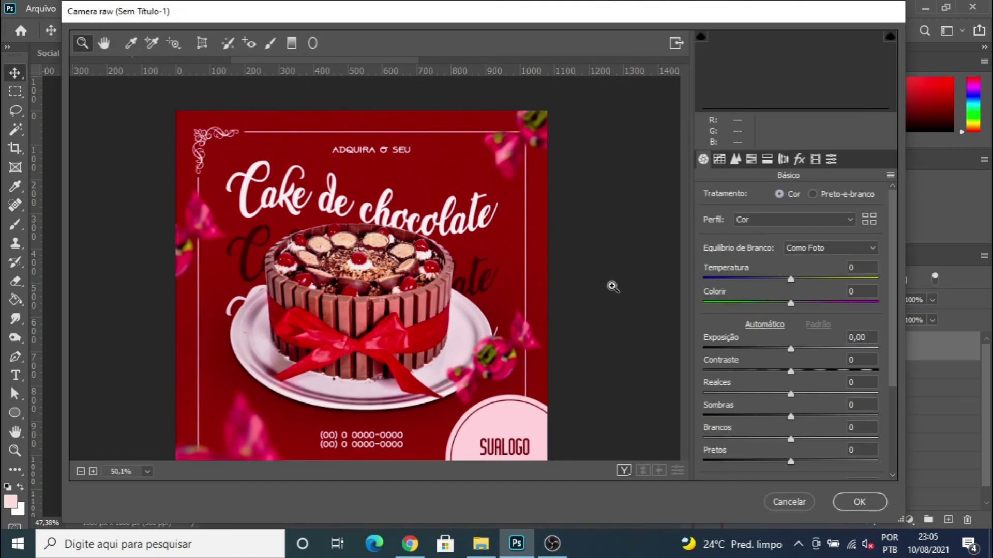
scroll(752, 351, "down", 3)
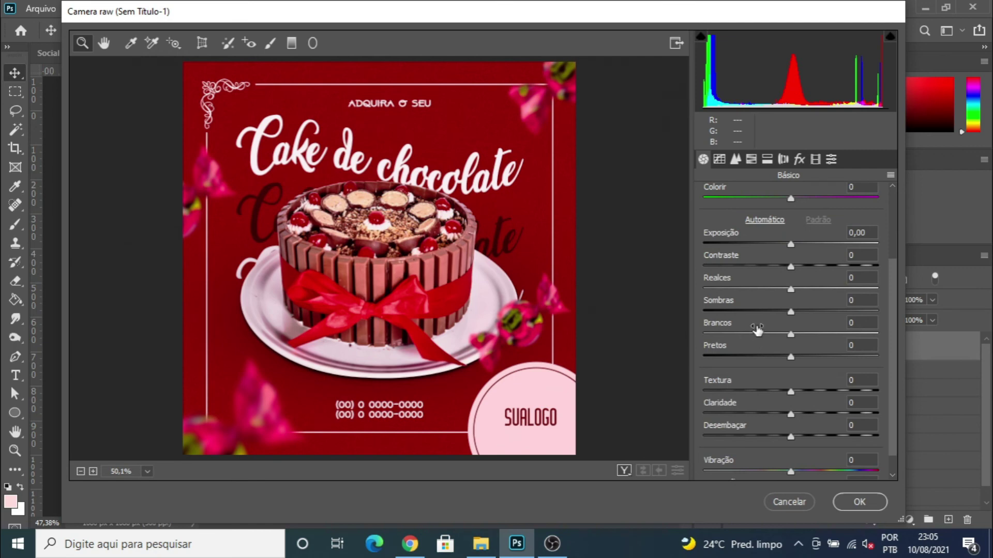
scroll(767, 354, "down", 1)
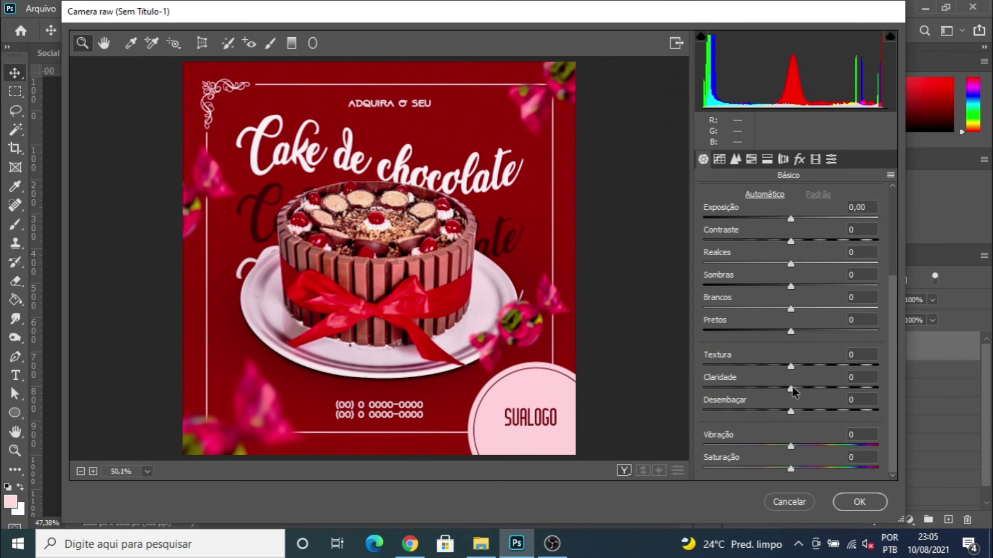
left_click_drag(792, 388, 805, 391)
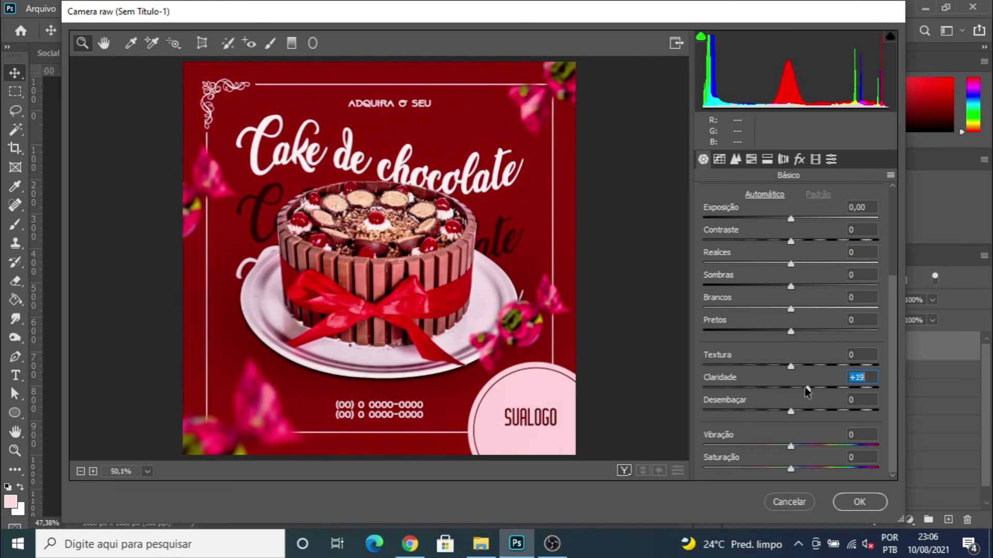
left_click_drag(809, 391, 807, 392)
scroll(809, 372, "up", 4)
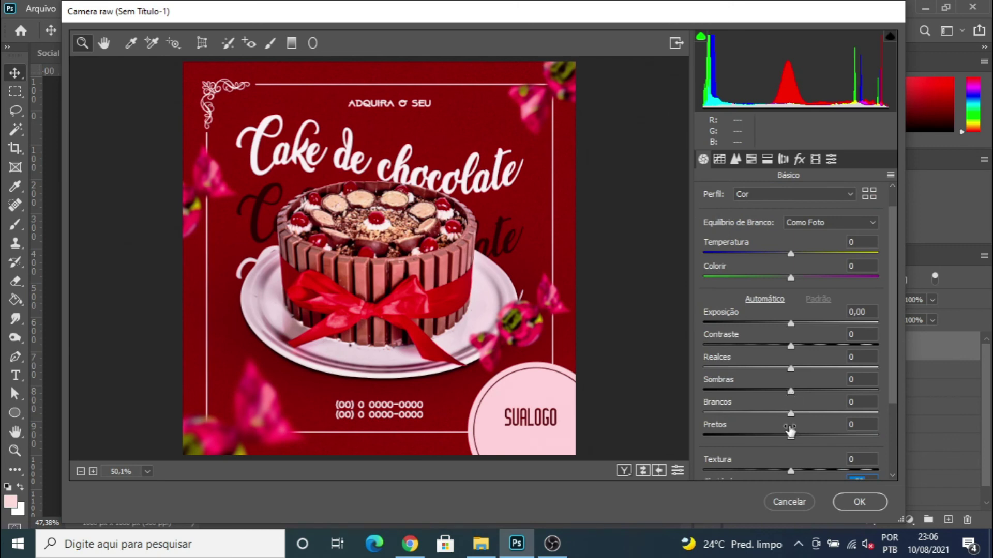
- Set Blacks to -11 and Whites to -6 in Camera Raw, and the sharpening amount to 10
mouse_move(790, 436)
left_mouse_down()
mouse_move(780, 439)
mouse_move(787, 416)
left_mouse_up()
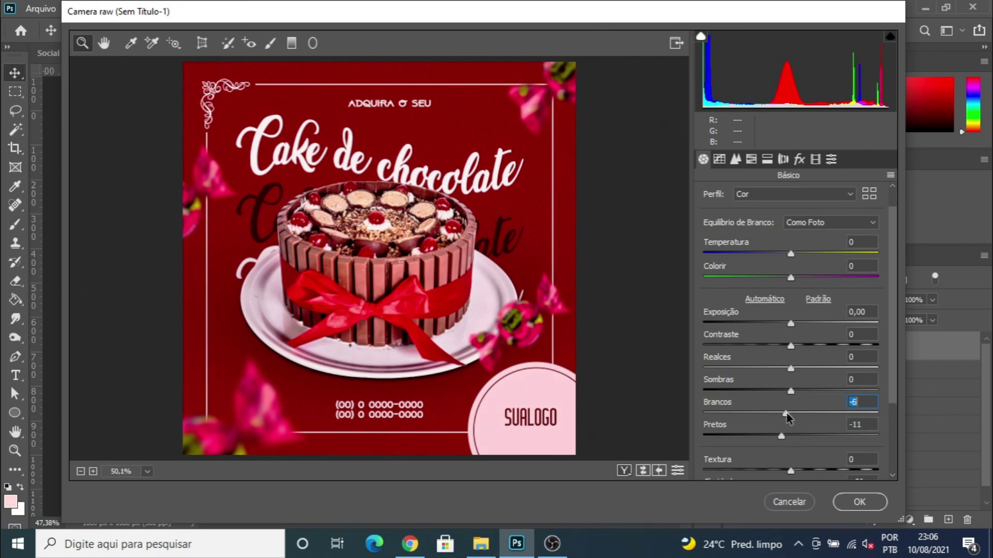
scroll(765, 324, "up", 1)
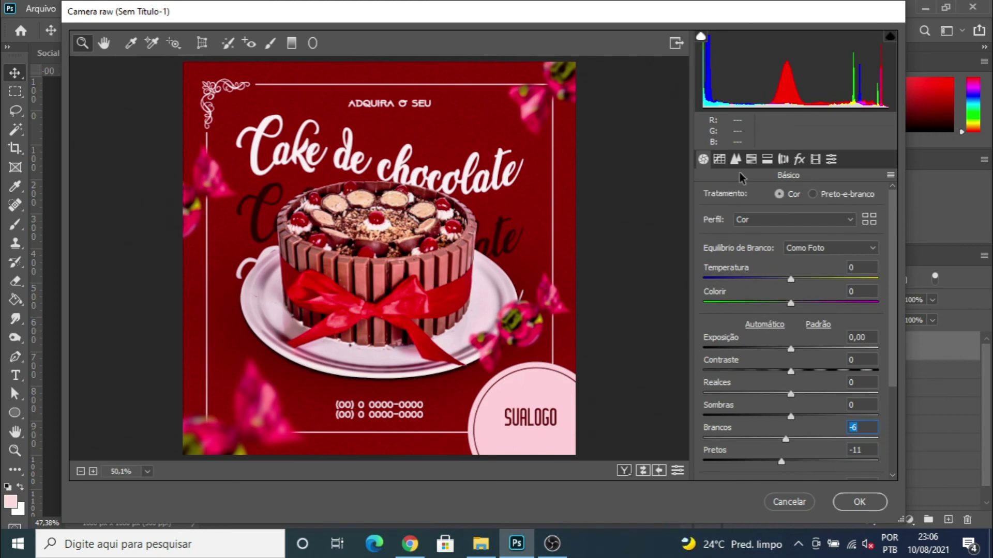
left_click(735, 158)
left_click_drag(703, 218, 713, 223)
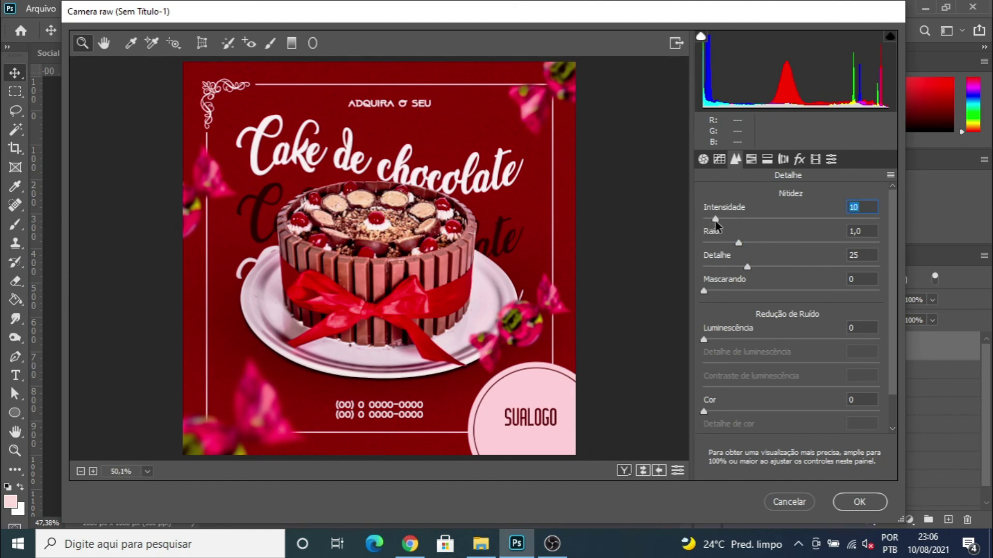
- Set the grain amount to 5 and the vignette amount to -15, apply Camera Raw, and compare the post with and without the filtered layer
left_click(795, 160)
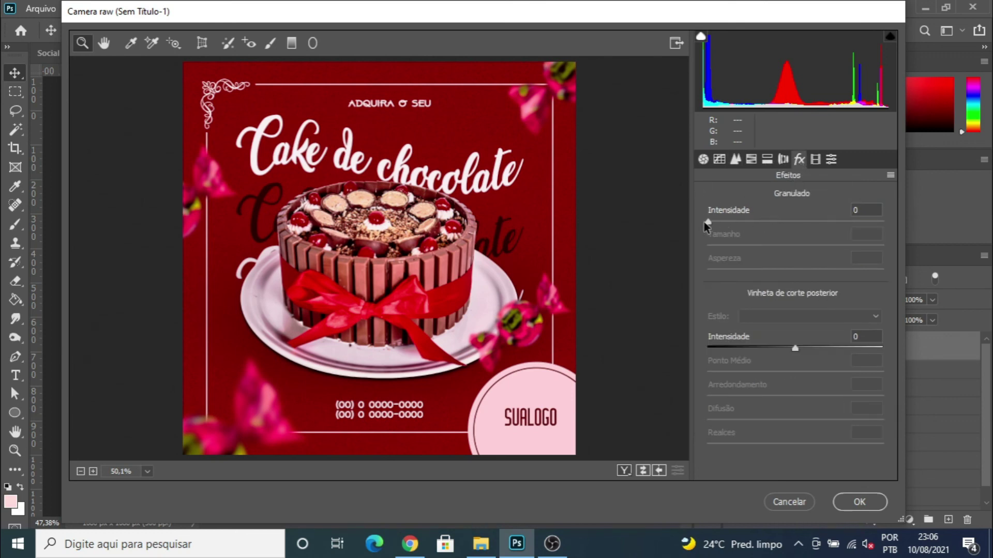
left_click_drag(708, 222, 717, 228)
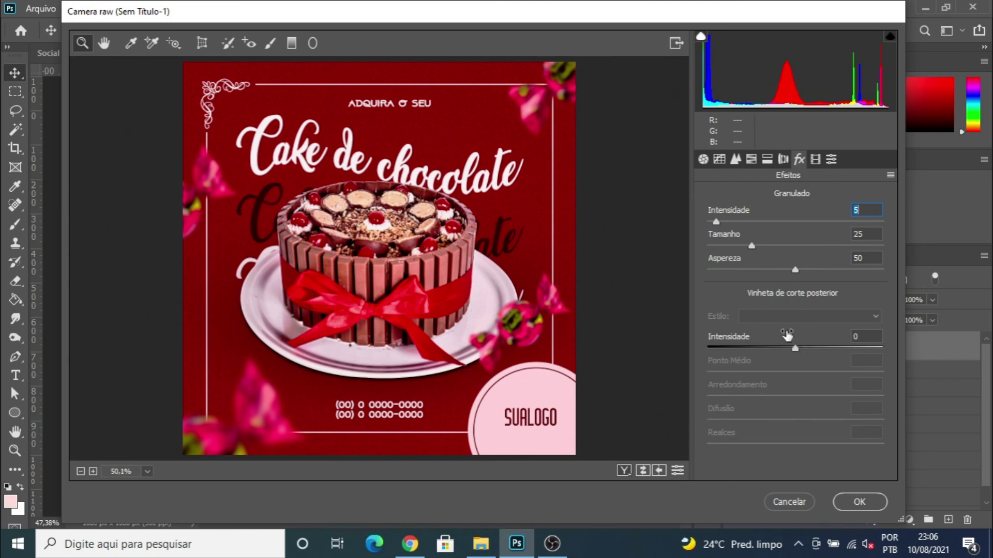
left_click_drag(795, 351, 783, 351)
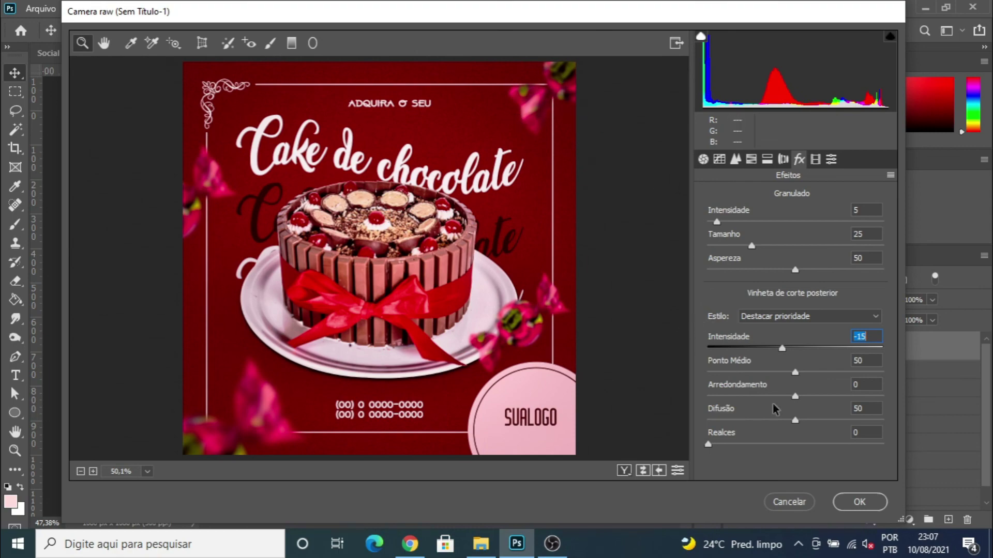
left_click(858, 502)
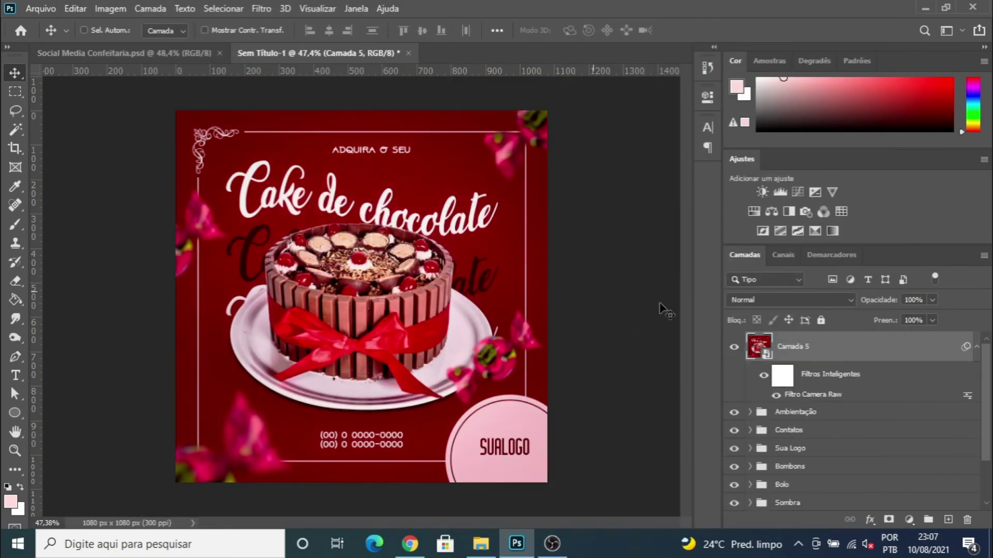
left_click(738, 352)
left_click(738, 352)
left_click(738, 351)
left_click(737, 351)
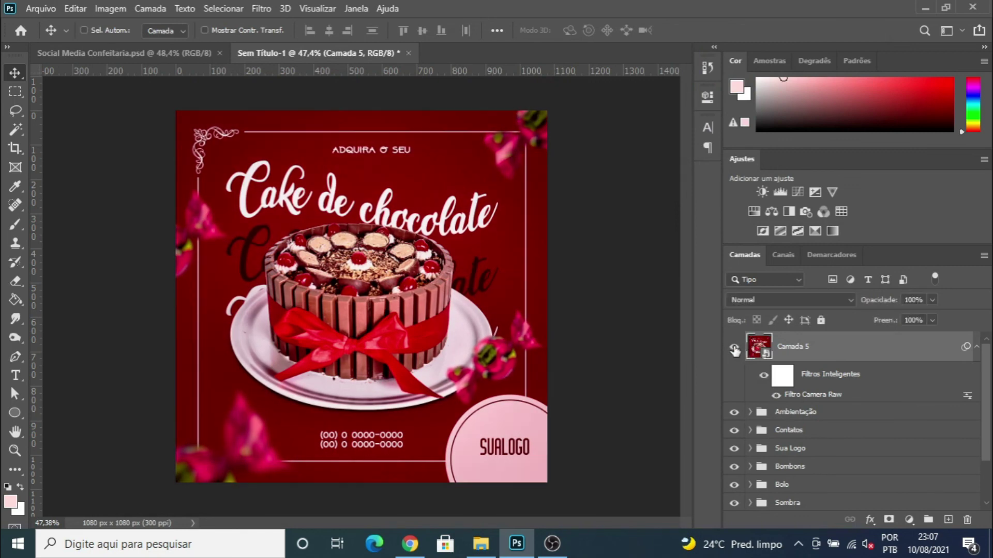